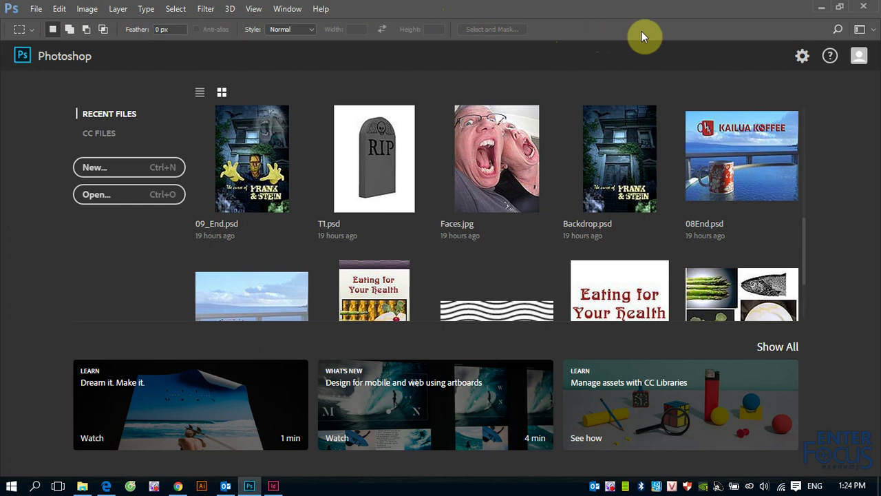
- Switch the workspace to Essentials
click(876, 32)
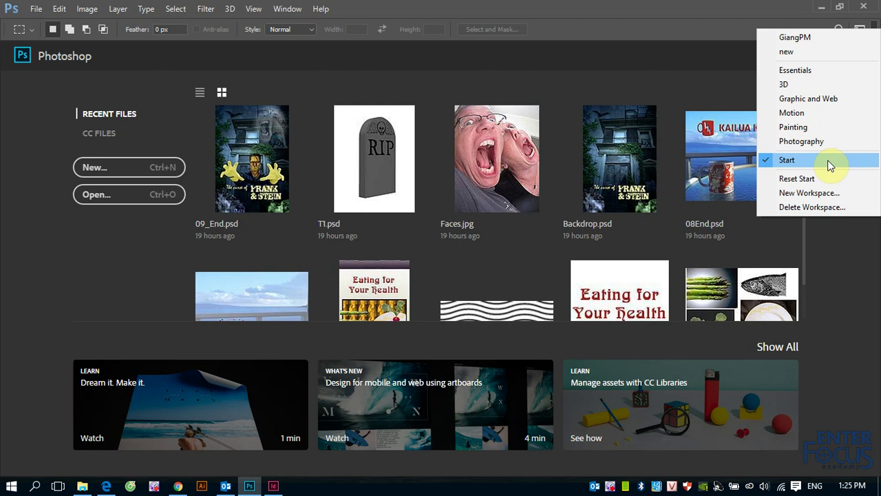
click(447, 80)
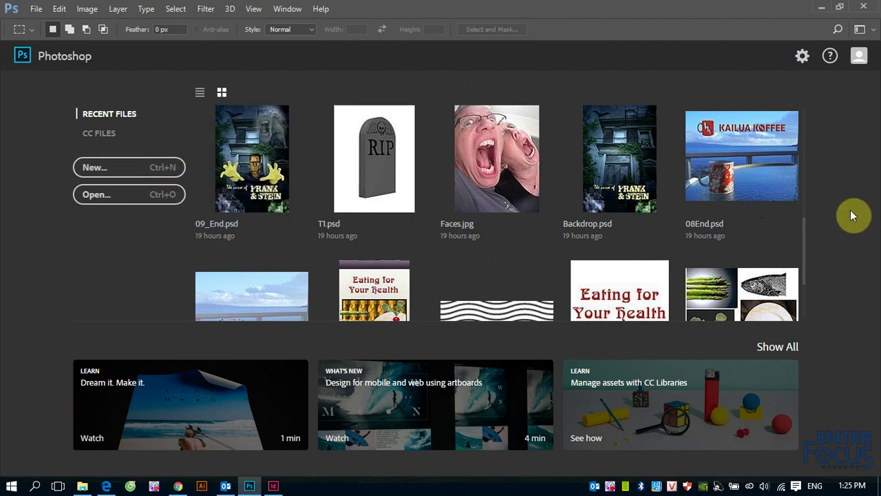
click(872, 30)
click(820, 78)
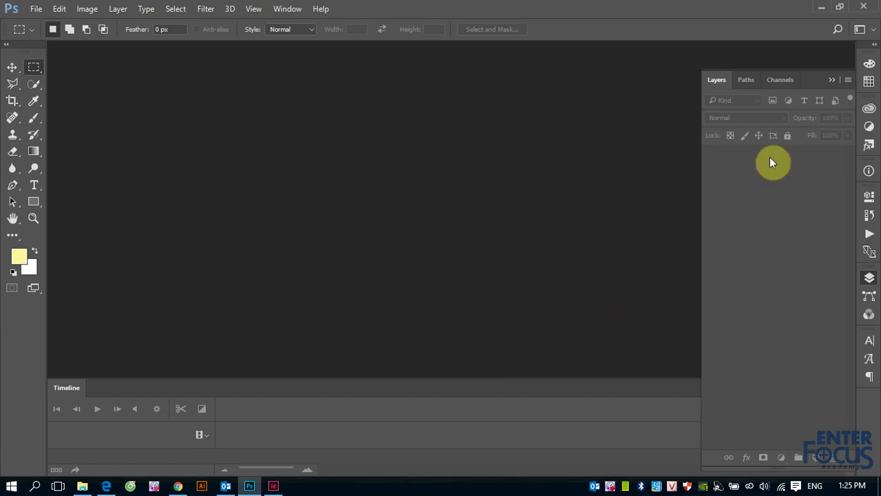
- Collapse the Layers panel to an icon and close the Timeline panel
click(833, 80)
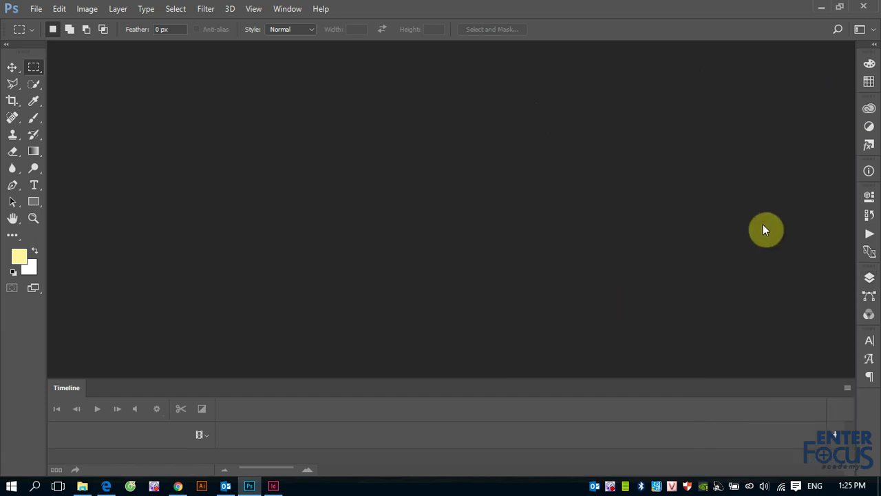
click(848, 388)
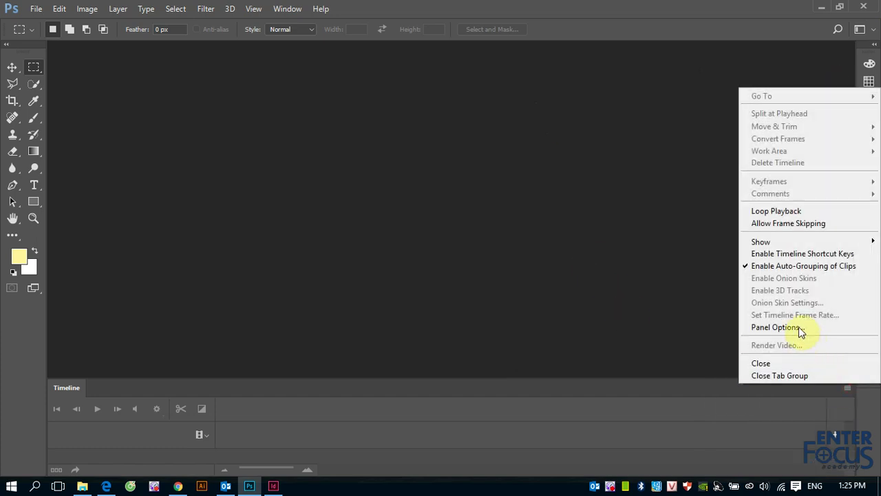
click(774, 363)
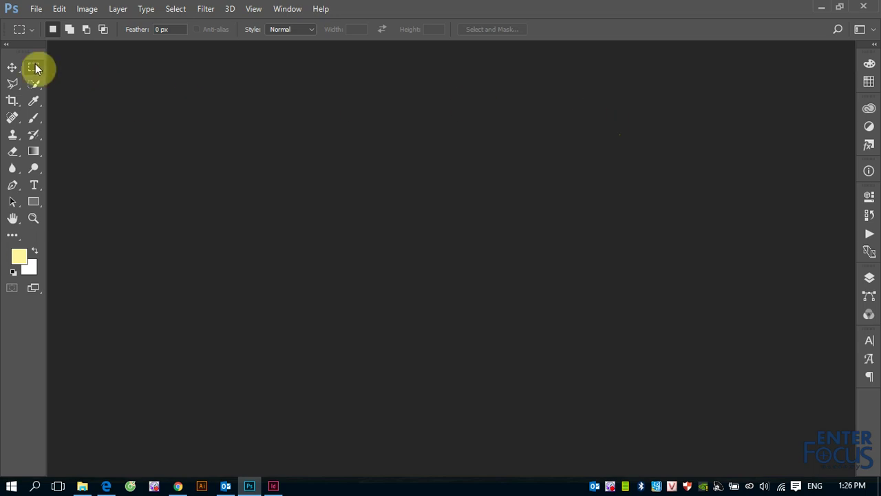
- Toggle the toolbar to one column and back, swap colours, and show screen mode choices
click(7, 47)
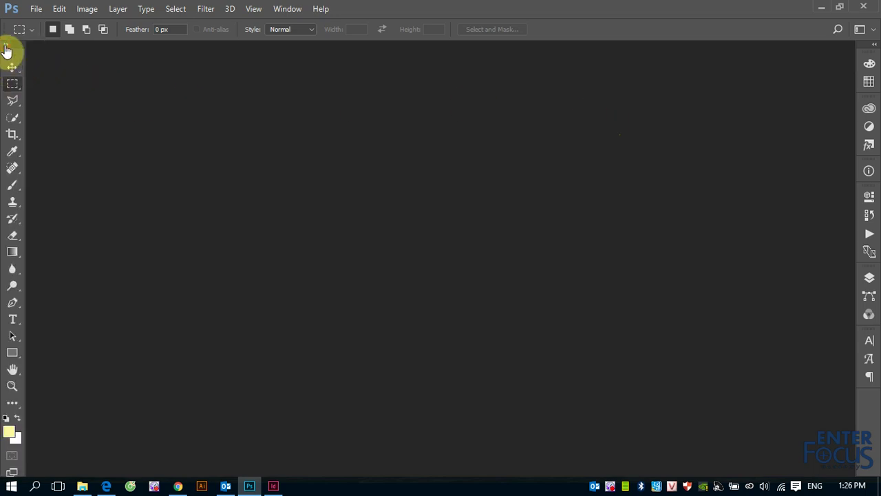
click(6, 46)
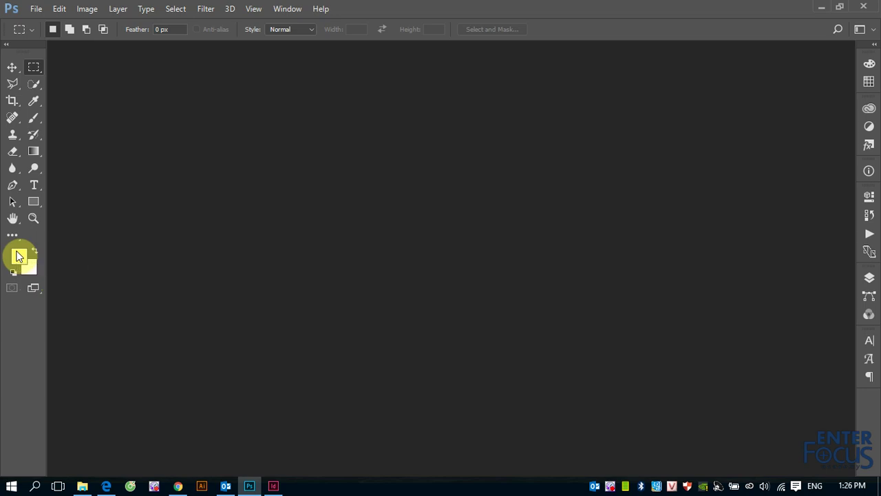
key(x)
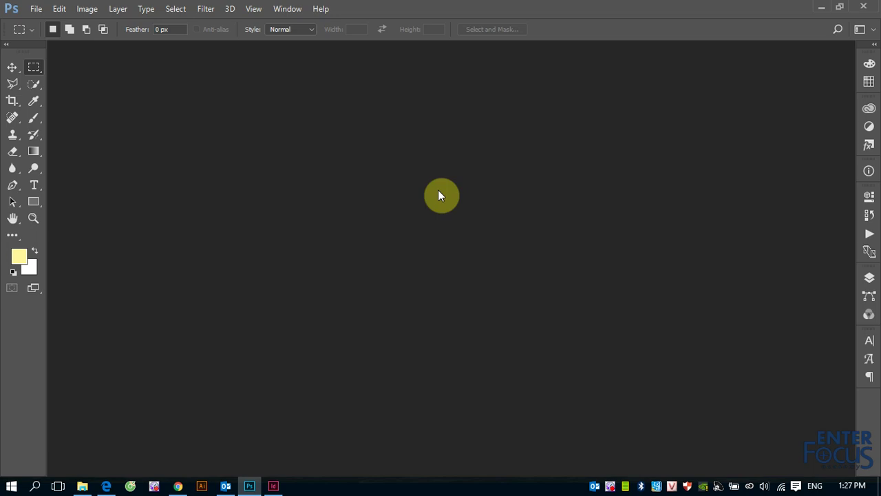
right_click(39, 291)
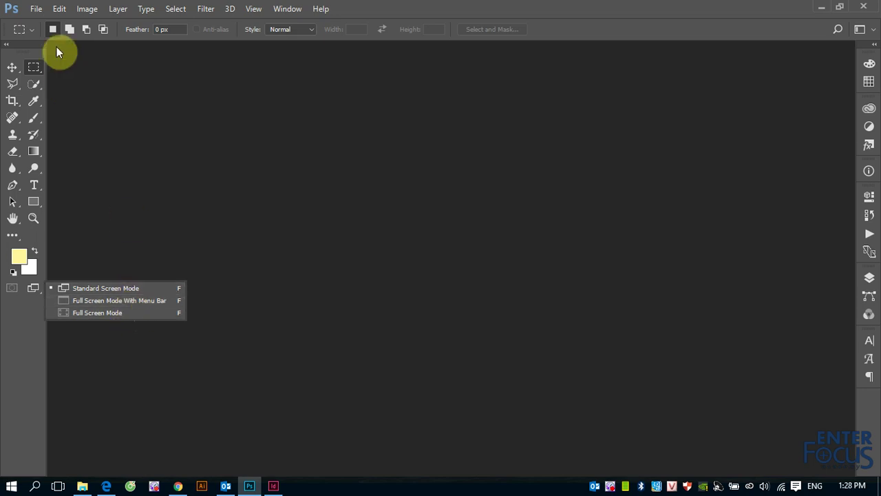
click(35, 9)
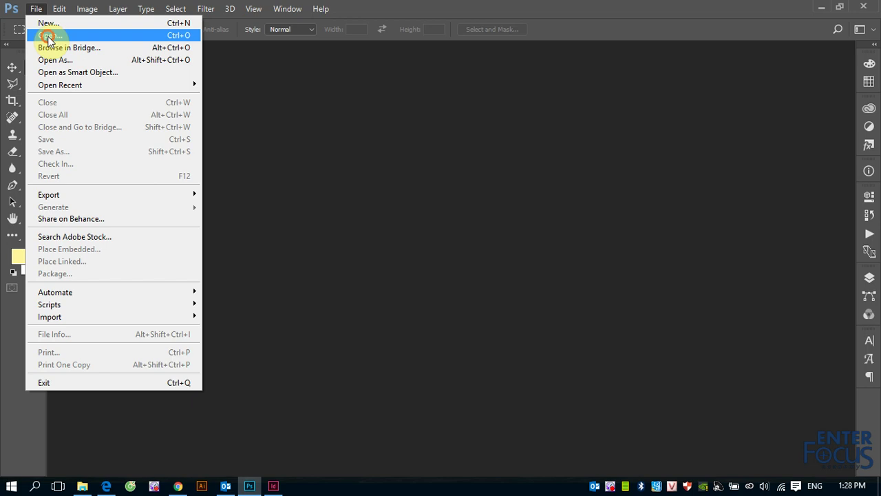
click(47, 35)
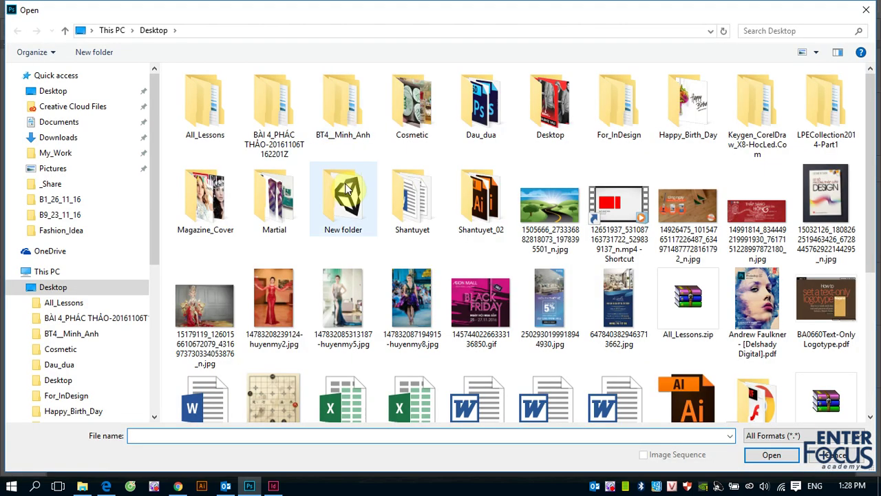
double_click(400, 294)
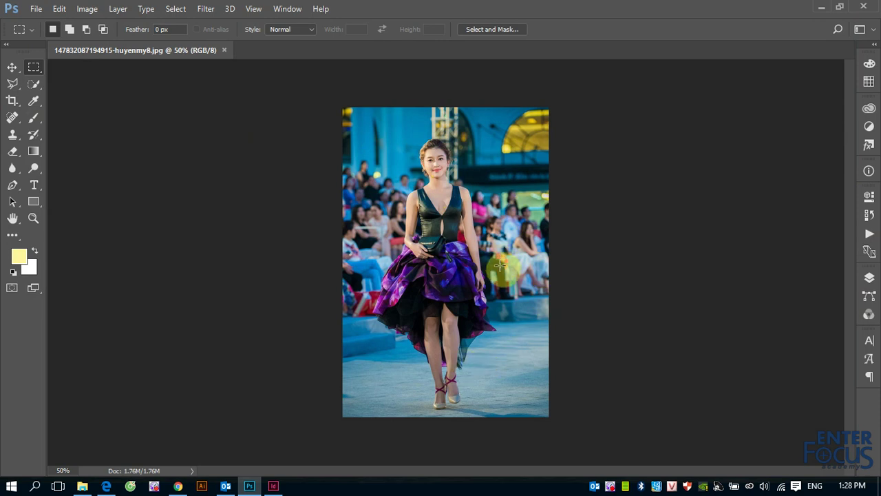
- Enter Full Screen mode, then cycle modes with F, ending in Full Screen With Menu Bar
click(34, 290)
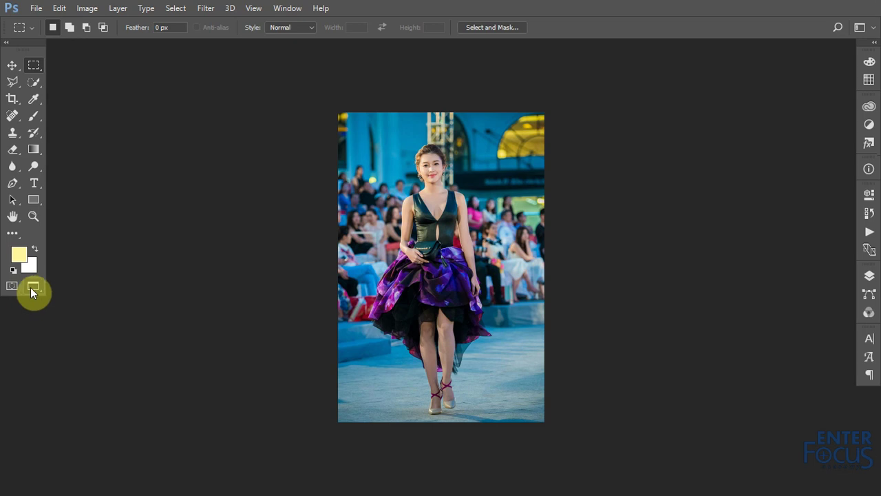
click(30, 287)
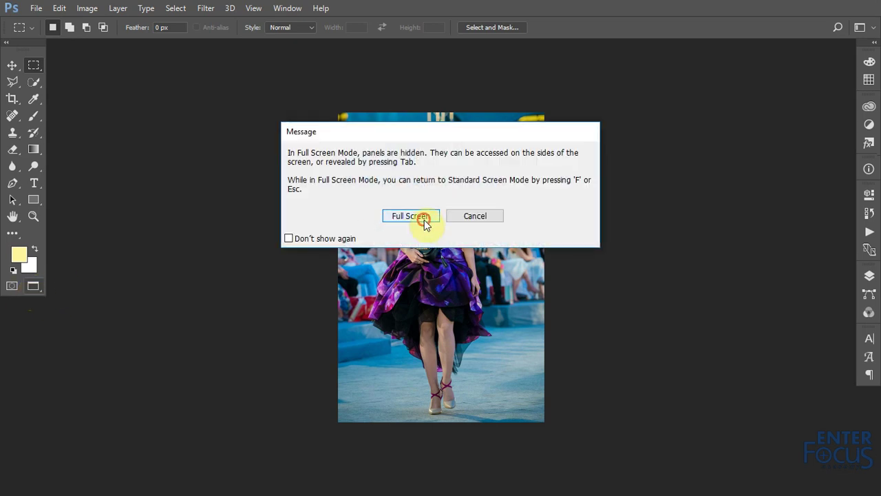
click(424, 220)
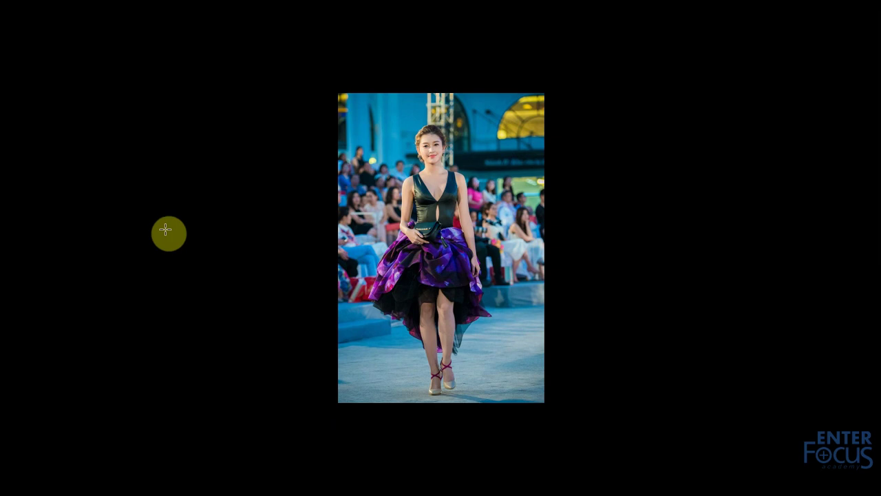
key(f)
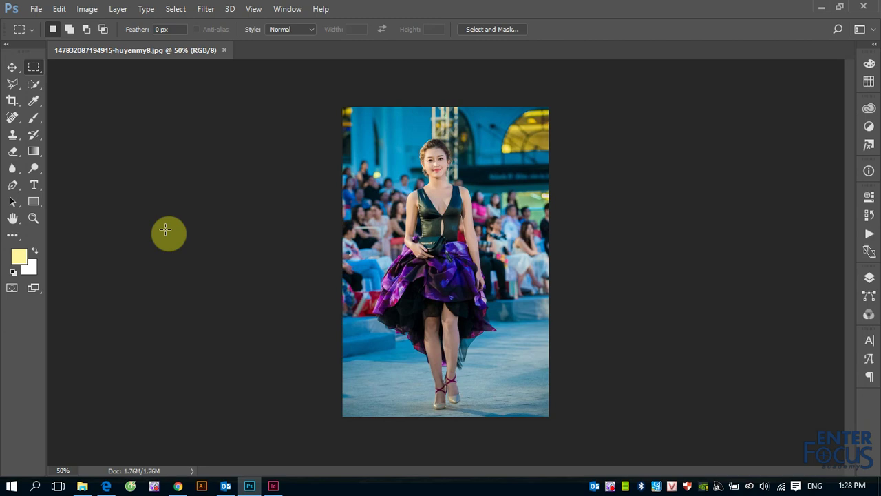
key(f)
key(f)
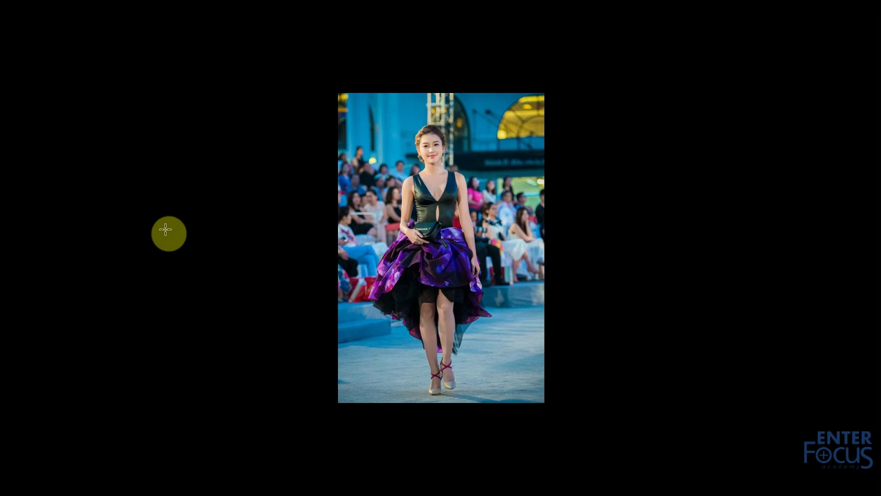
key(f)
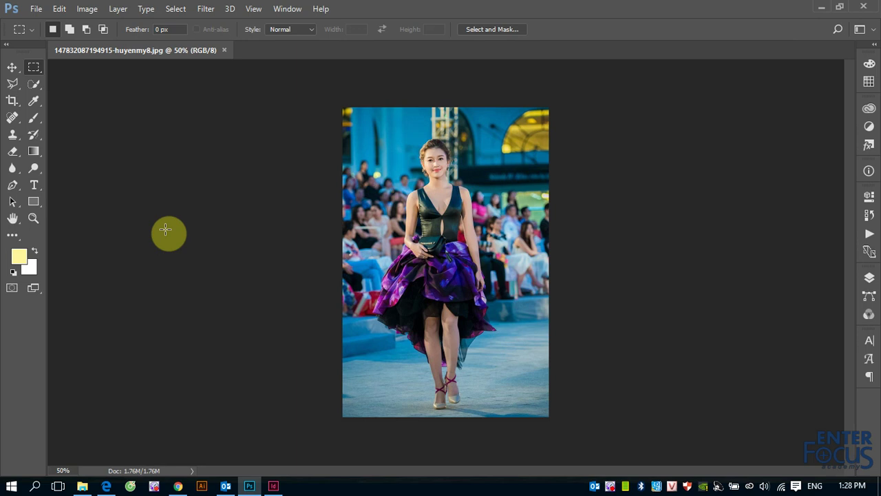
key(f)
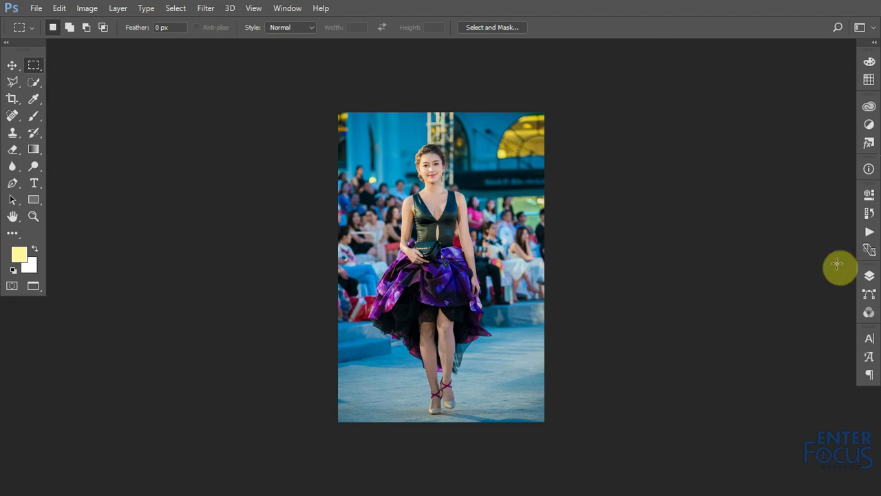
- Cycle through black Full Screen back to Standard, then hide and restore panels with Tab
key(f)
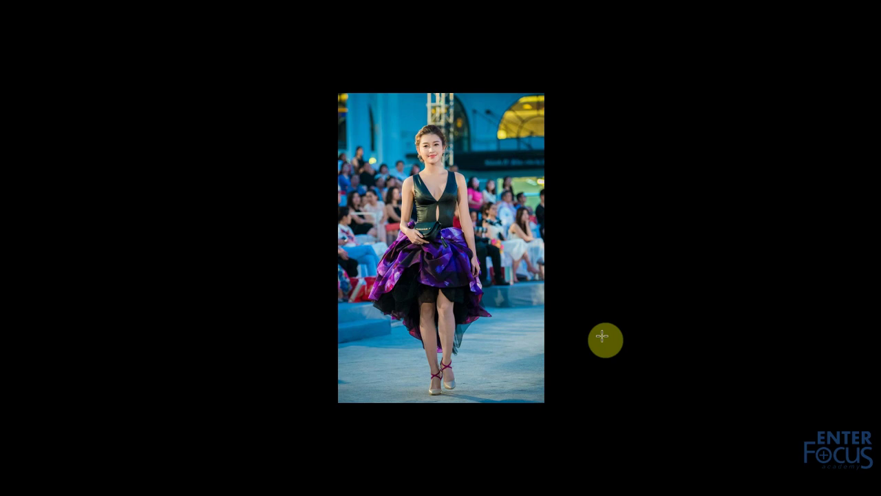
key(f)
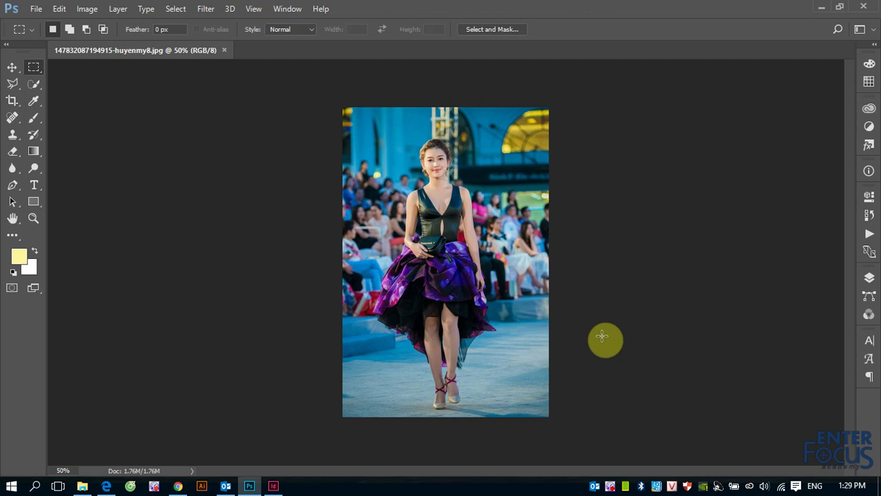
key(Tab)
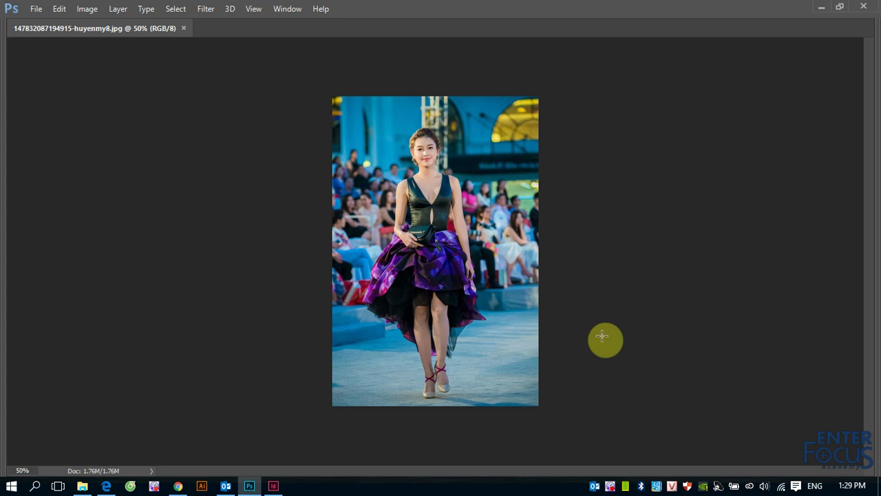
key(Tab)
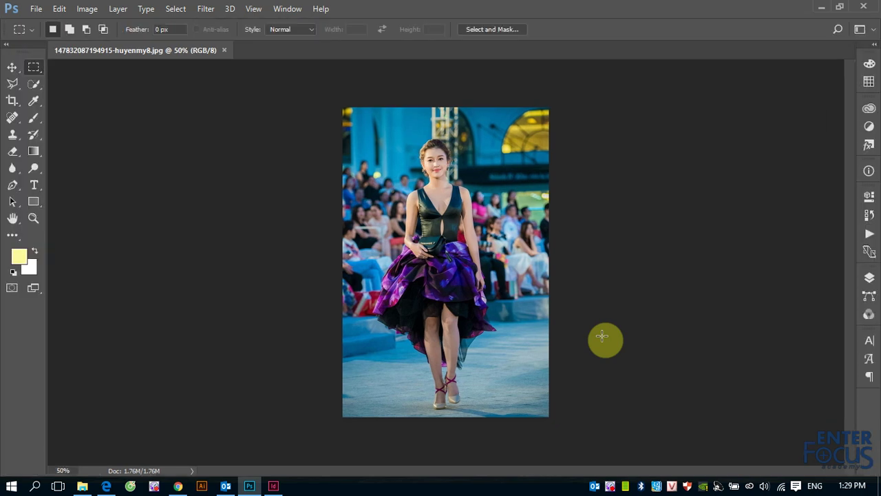
- Hide the tools and side panels again with Tab, then bring them all back
key(Tab)
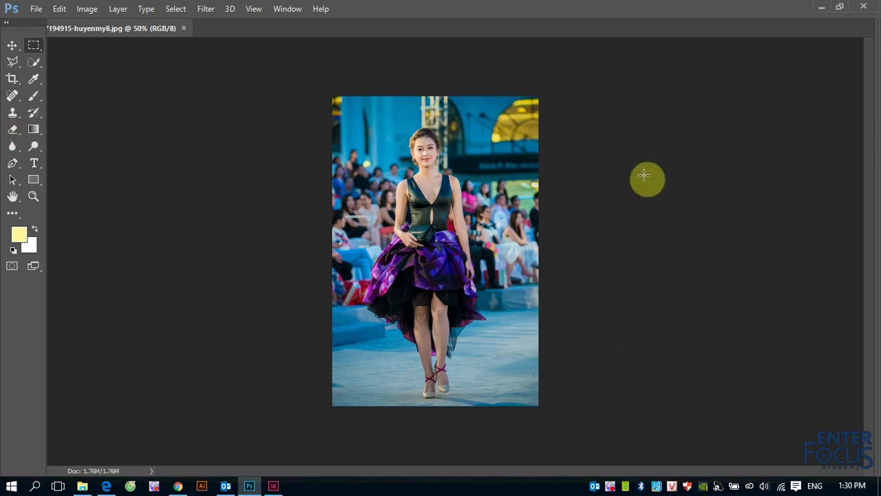
key(Tab)
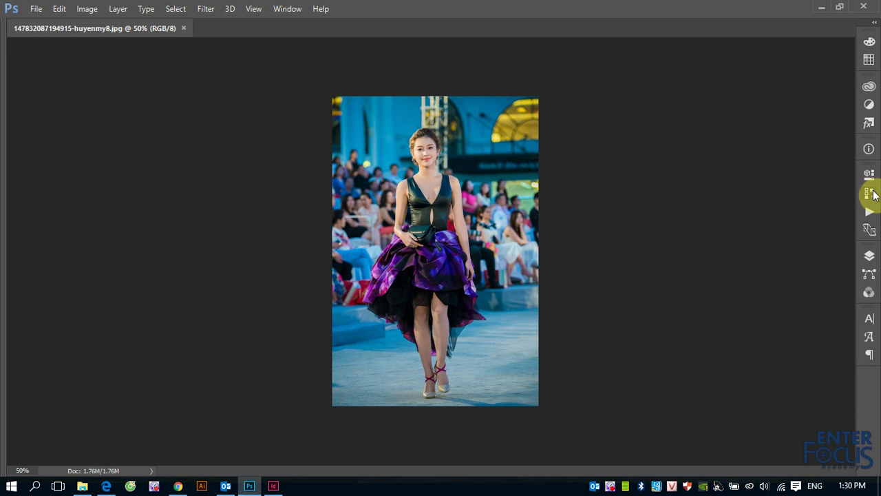
key(Tab)
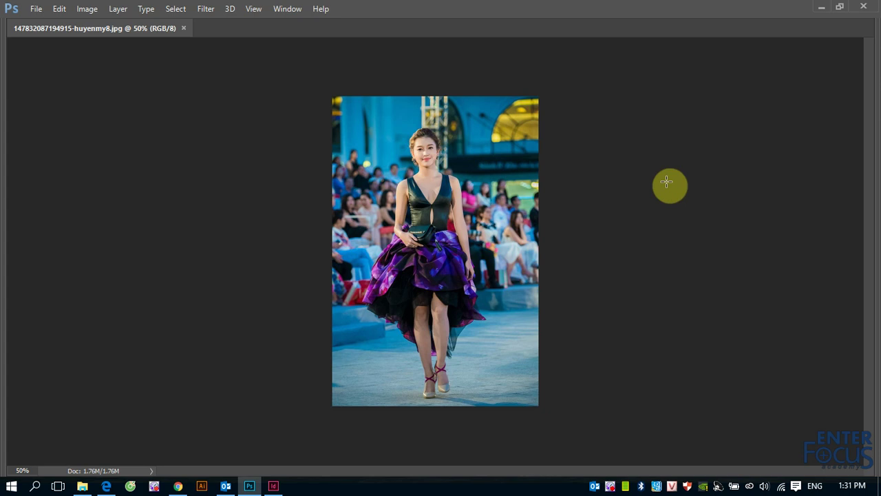
key(Tab)
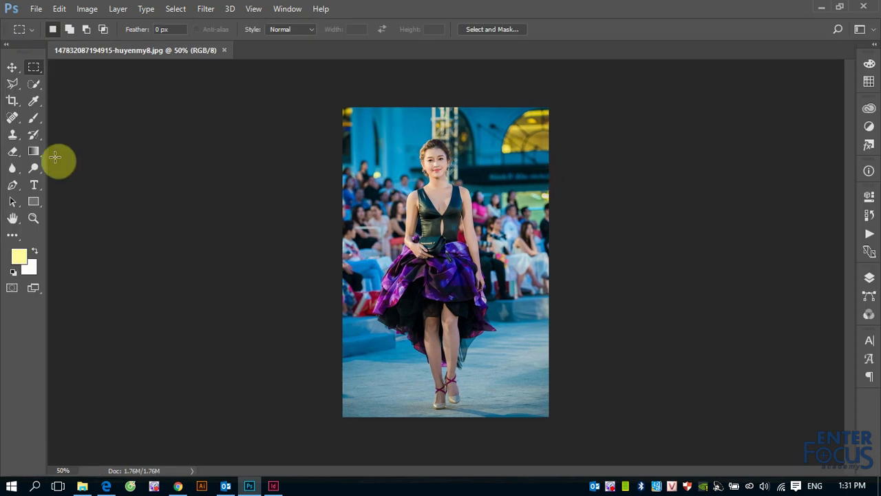
- Select the Move tool so its alignment options appear
click(13, 69)
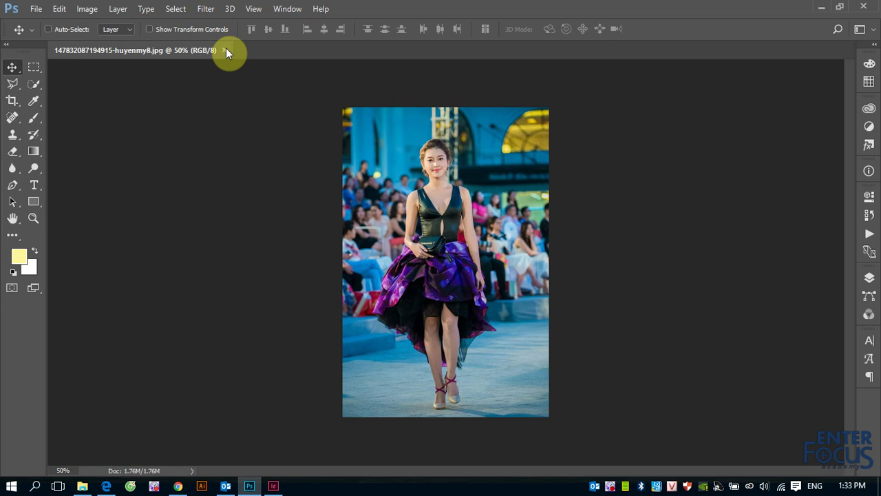
- Close the runway photo document, then open and dismiss the File menu
click(225, 50)
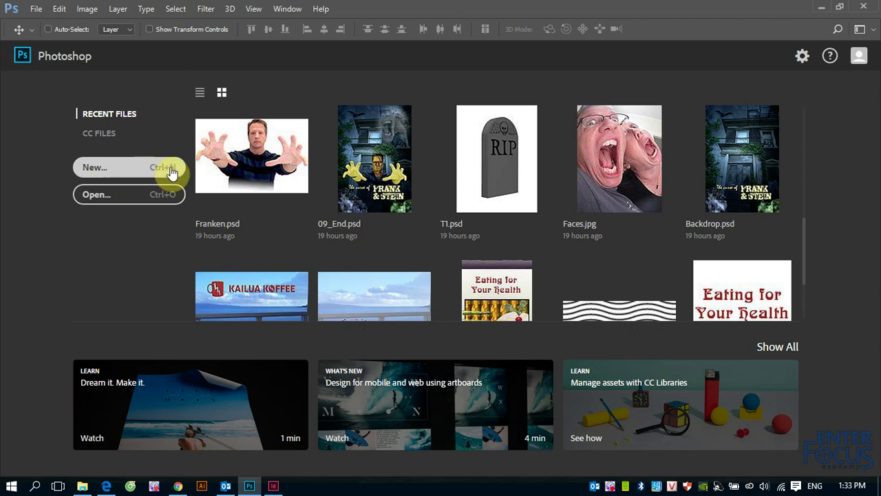
click(36, 10)
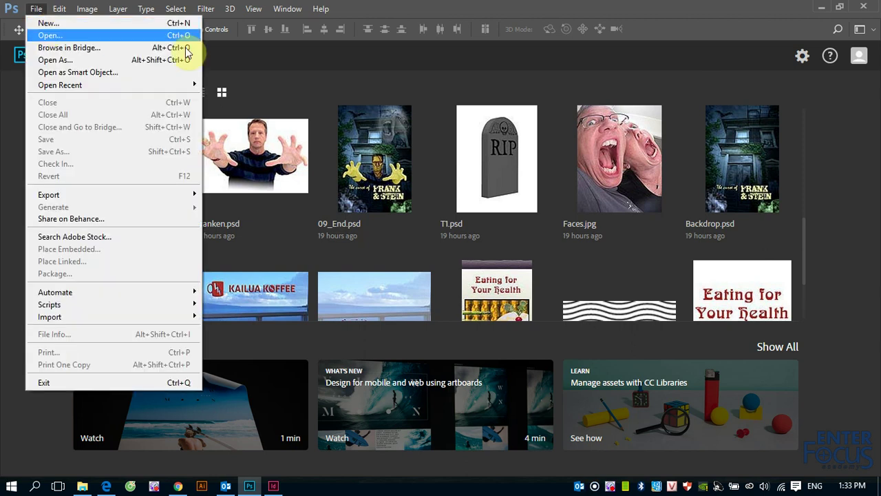
click(311, 81)
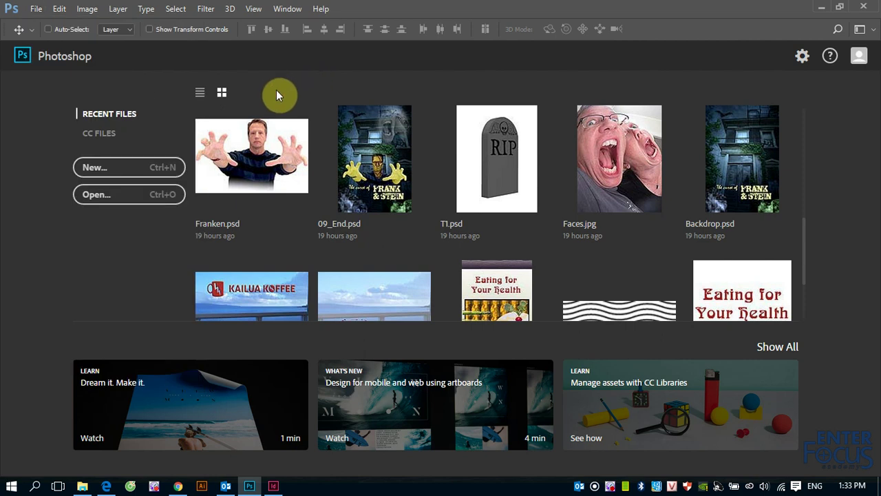
- Start a new document and choose the A4 (210 x 297 mm) Print preset
click(119, 172)
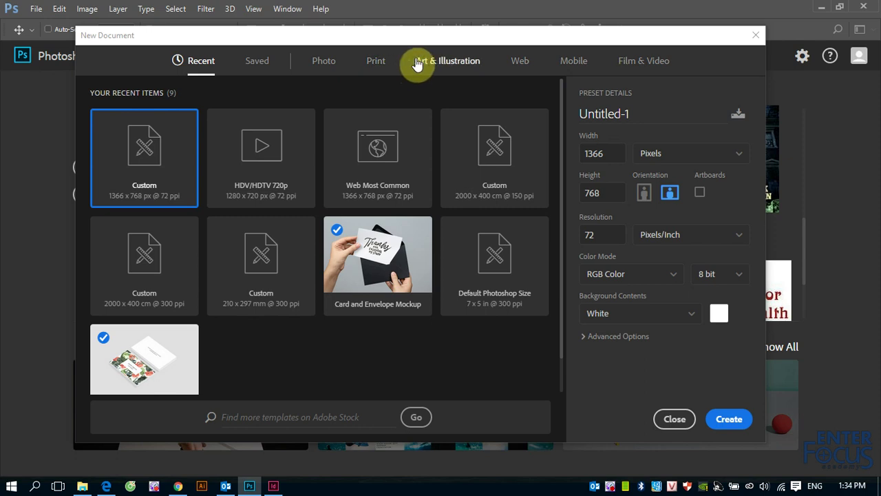
click(375, 66)
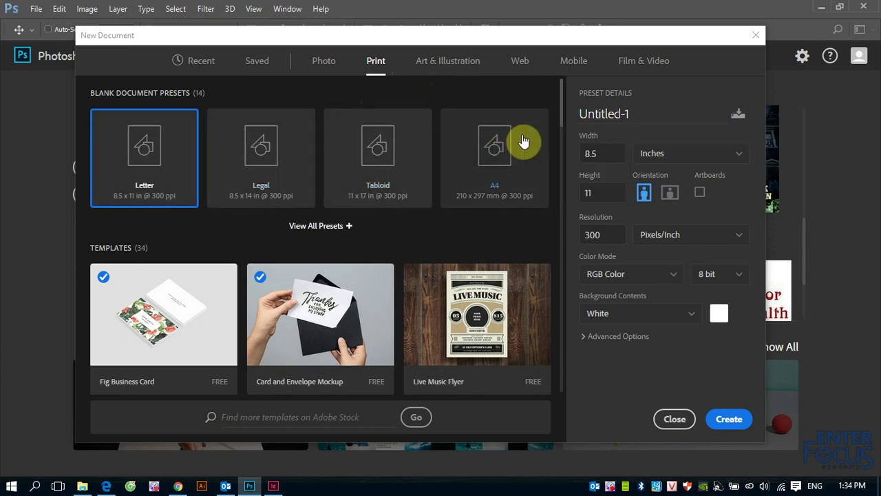
click(337, 228)
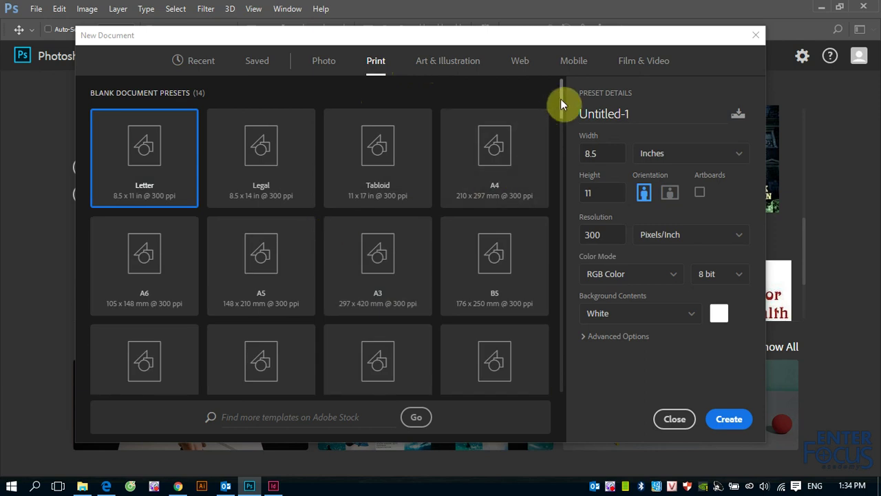
mouse_move(560, 98)
mouse_down()
mouse_move(567, 129)
mouse_move(569, 97)
mouse_up()
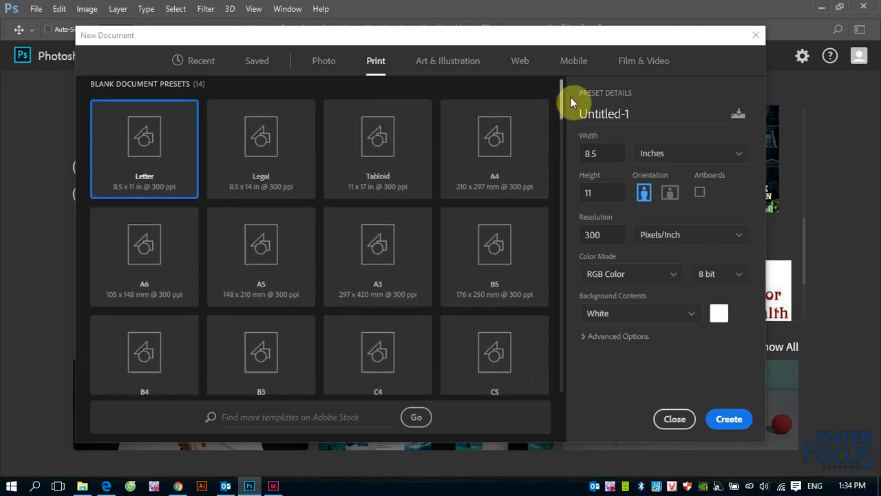
click(493, 161)
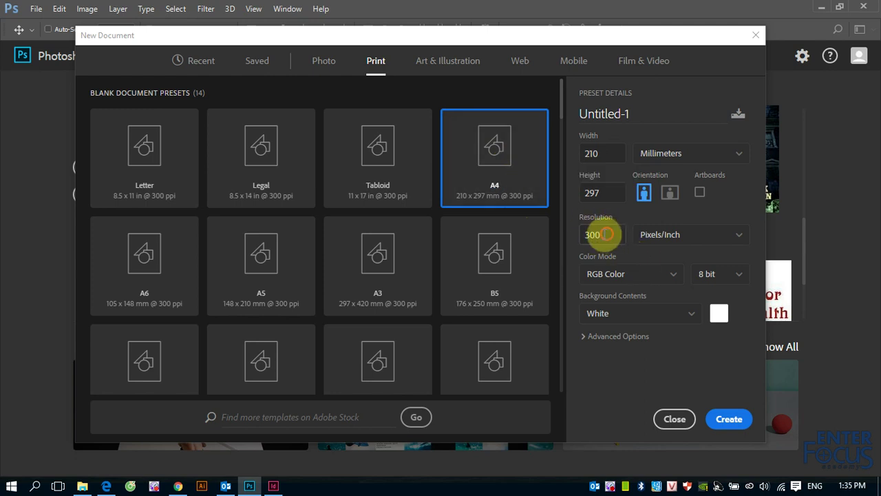
- Check the 300 ppi resolution and keep RGB Color as the colour mode
double_click(592, 235)
click(592, 234)
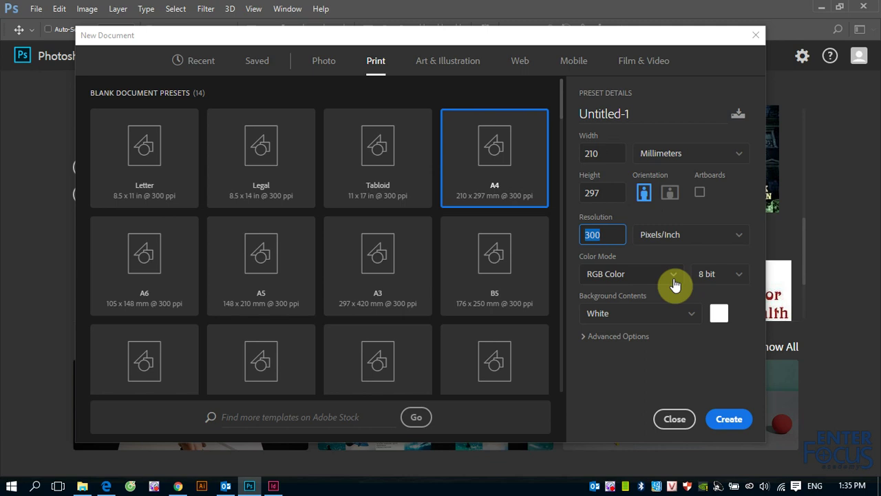
click(675, 278)
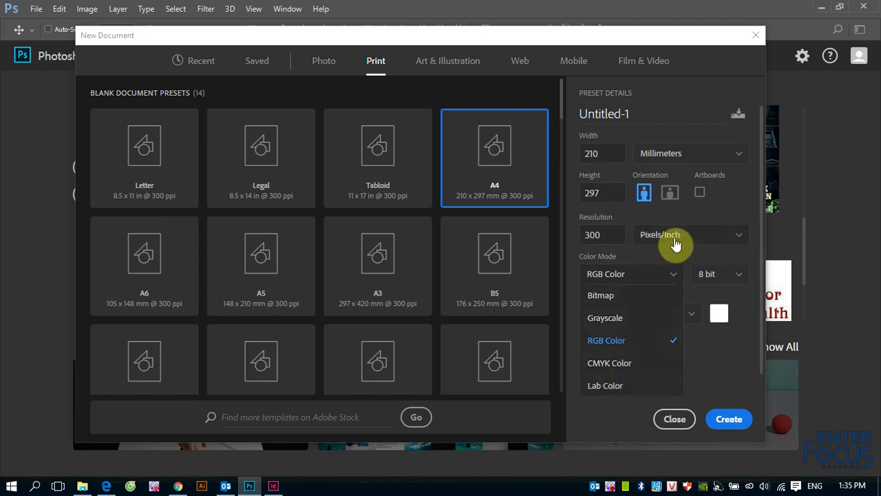
click(740, 196)
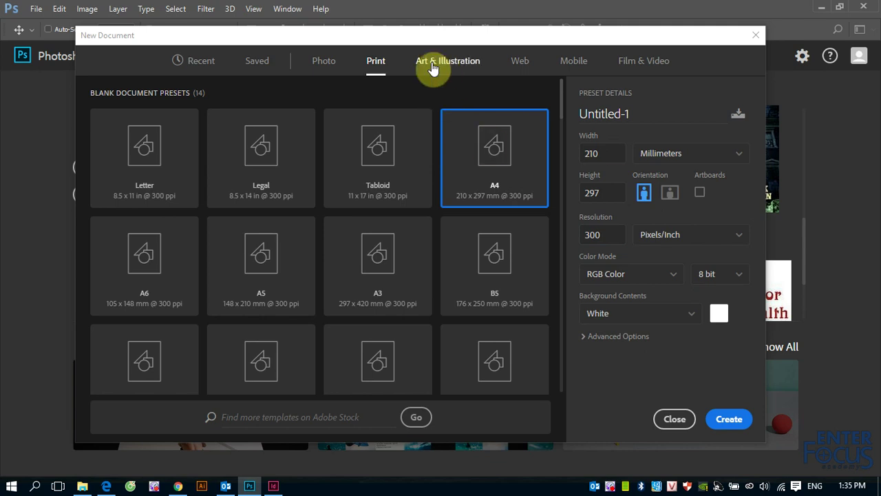
- Browse the Web, Mobile and Film & Video presets, ending on the Photo tab
click(517, 62)
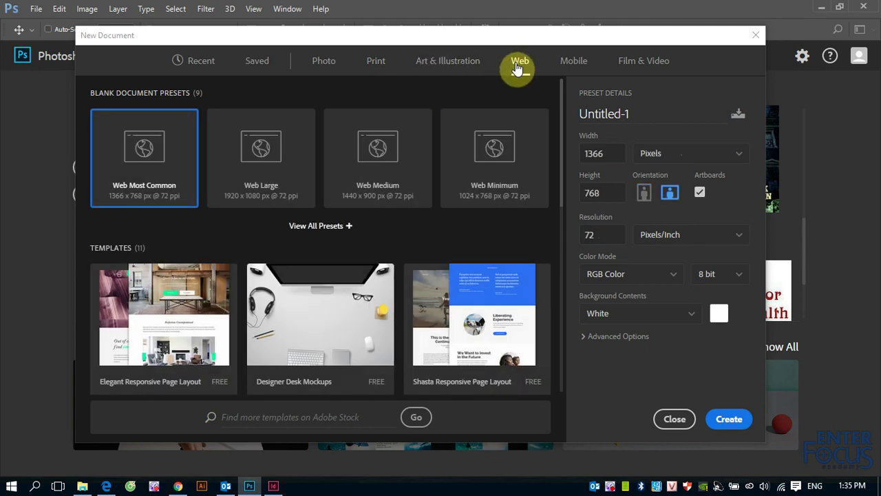
click(597, 237)
click(581, 67)
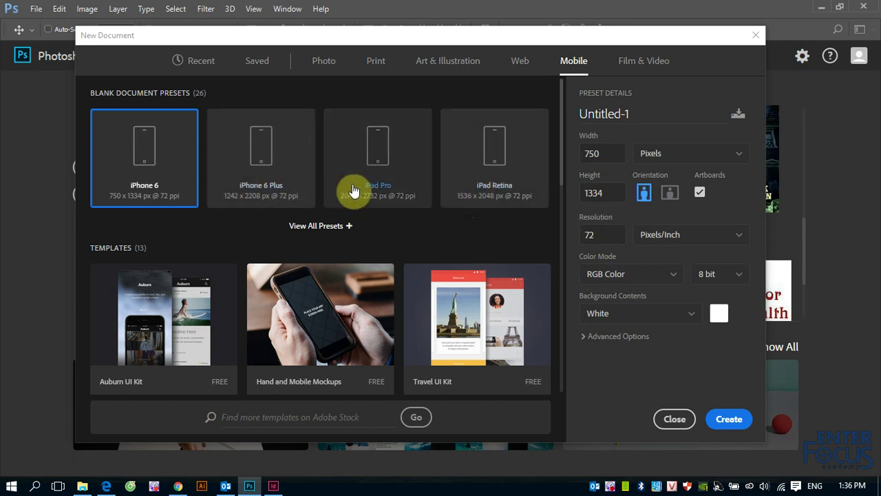
click(335, 229)
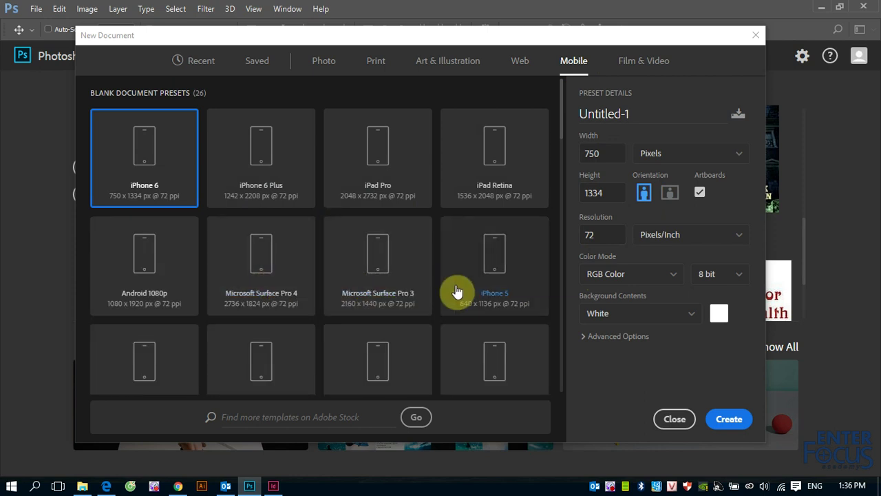
scroll(458, 292, down, 5)
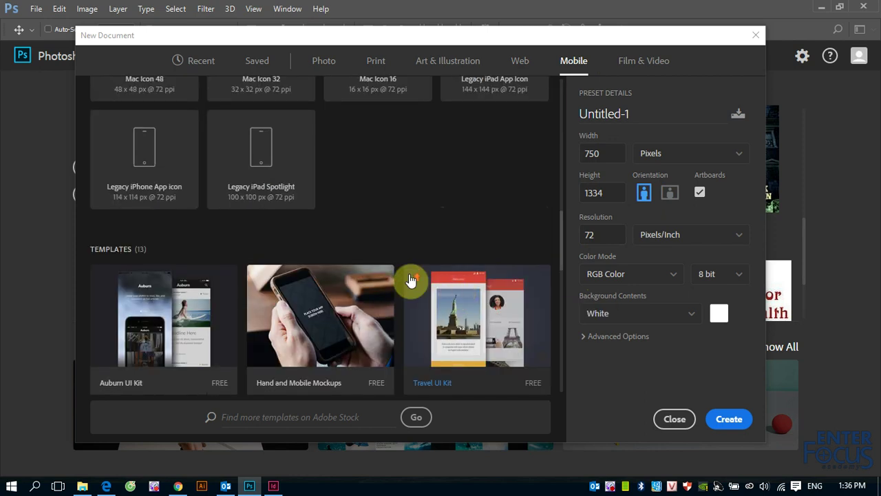
scroll(409, 279, up, 5)
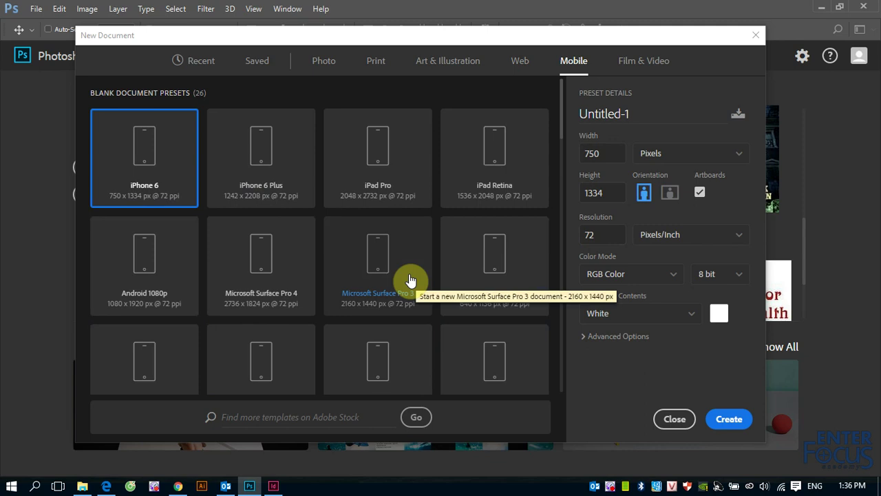
click(640, 63)
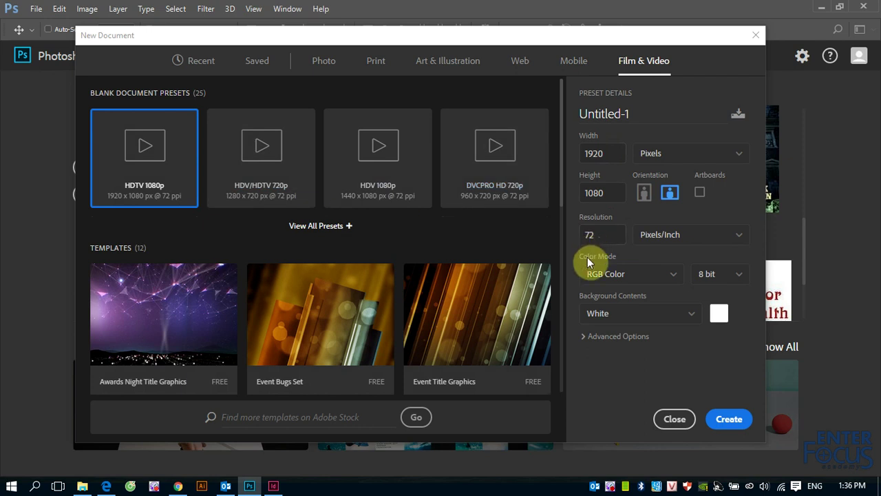
click(325, 69)
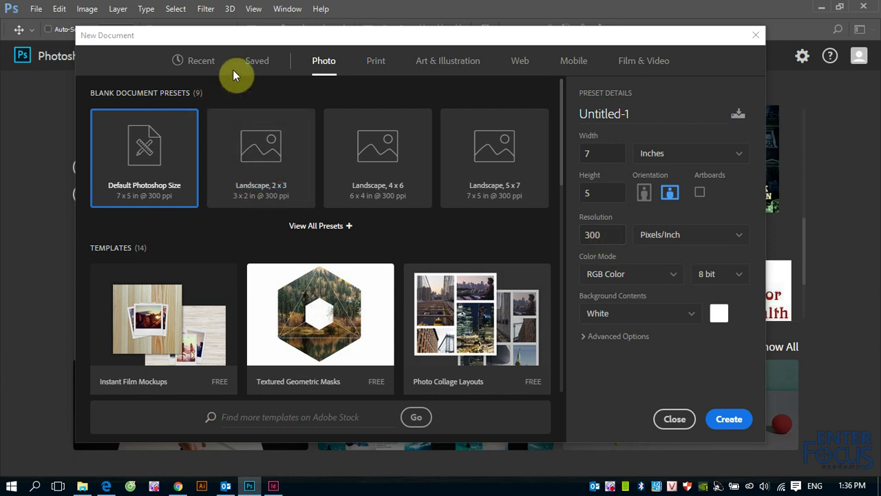
- Check Recent and Print presets, then create a Default Photoshop Size 7 x 5 in, 300 ppi document
click(200, 69)
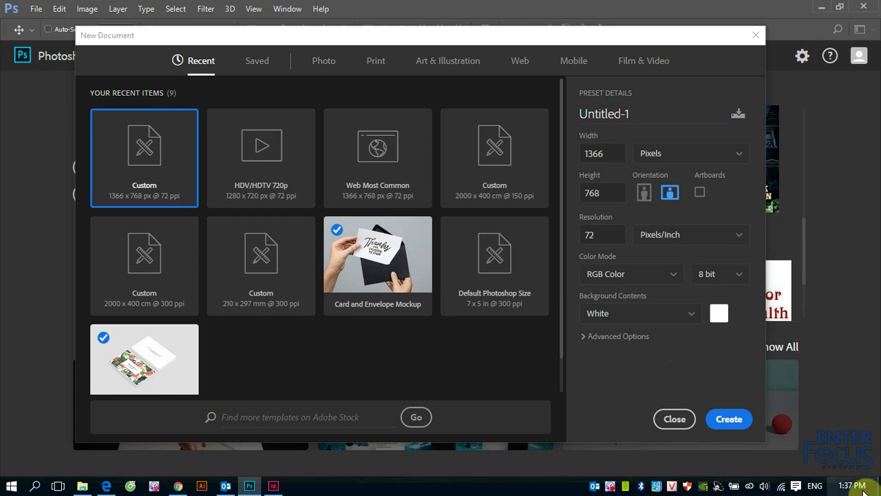
click(375, 64)
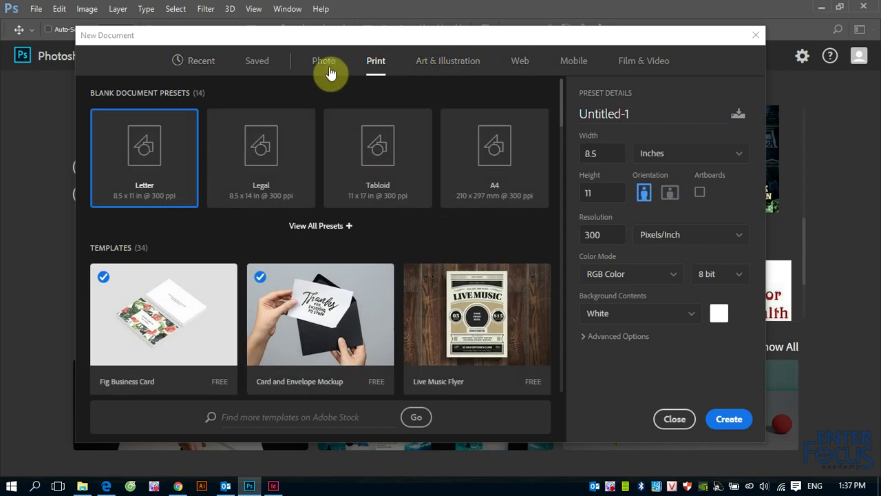
click(325, 63)
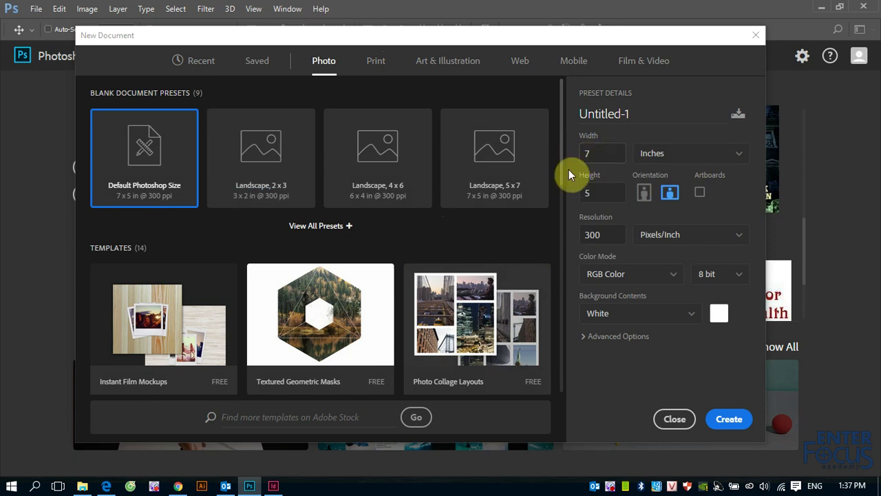
click(730, 420)
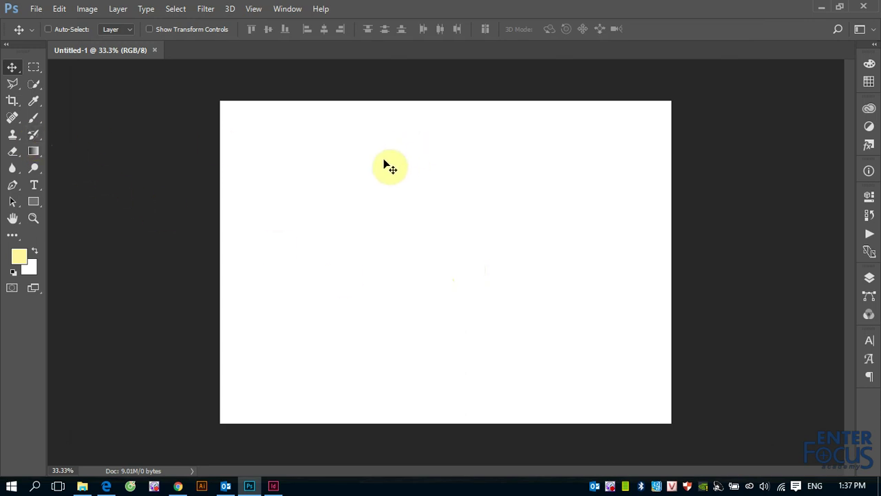
- Paint a soft yellow brush stroke, then place-embed the winding-road landscape jpg across the canvas
click(34, 118)
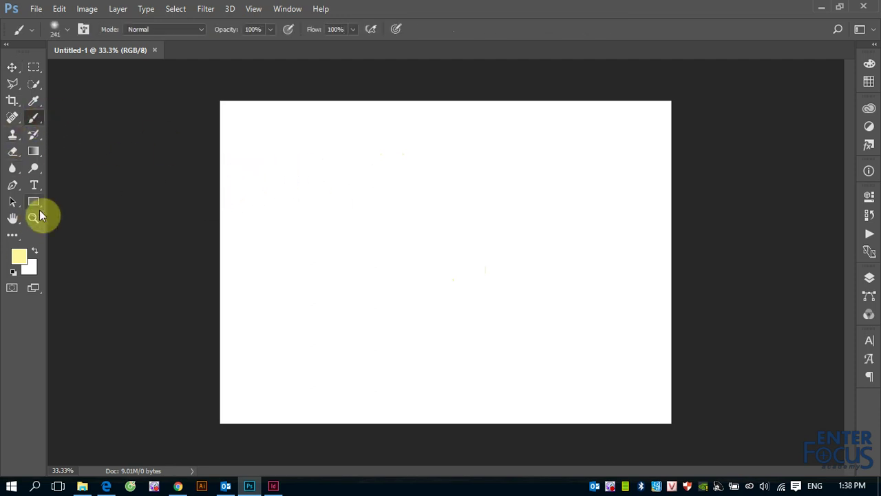
drag(265, 195, 530, 165)
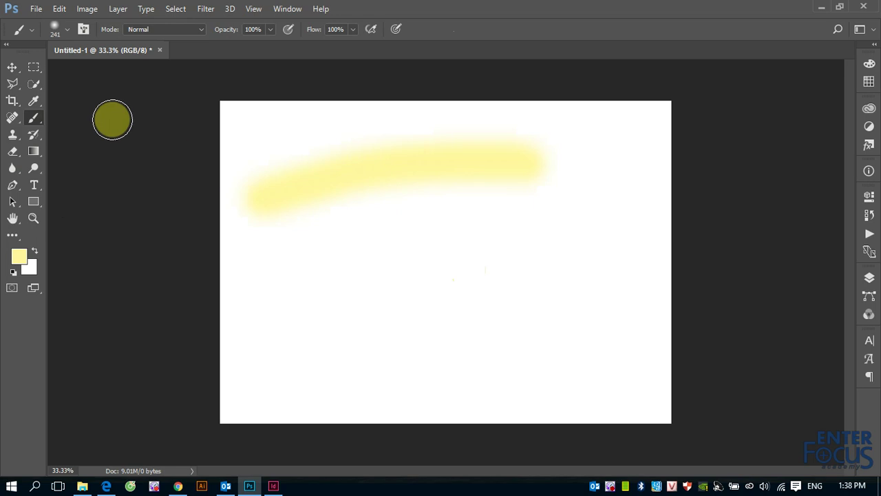
click(36, 9)
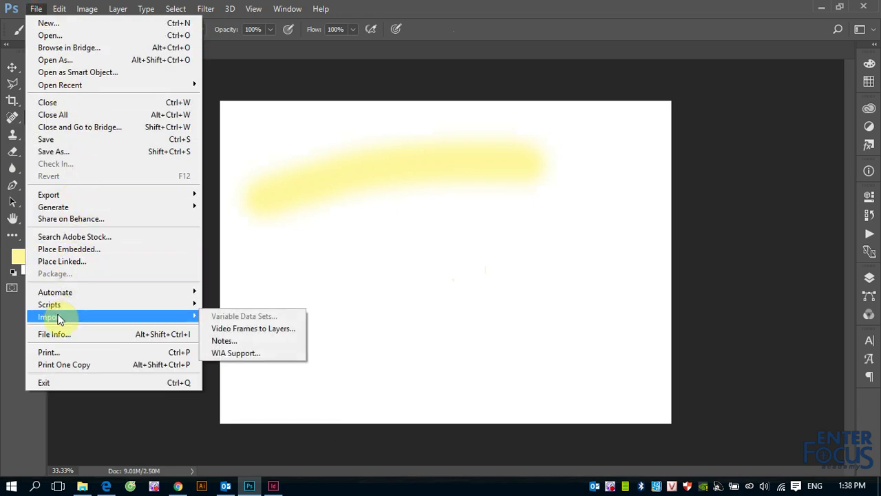
click(76, 251)
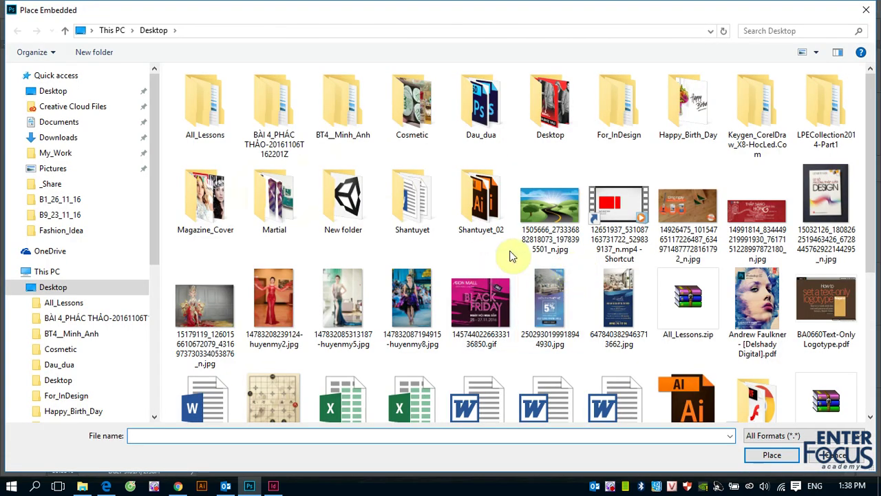
click(547, 213)
click(772, 454)
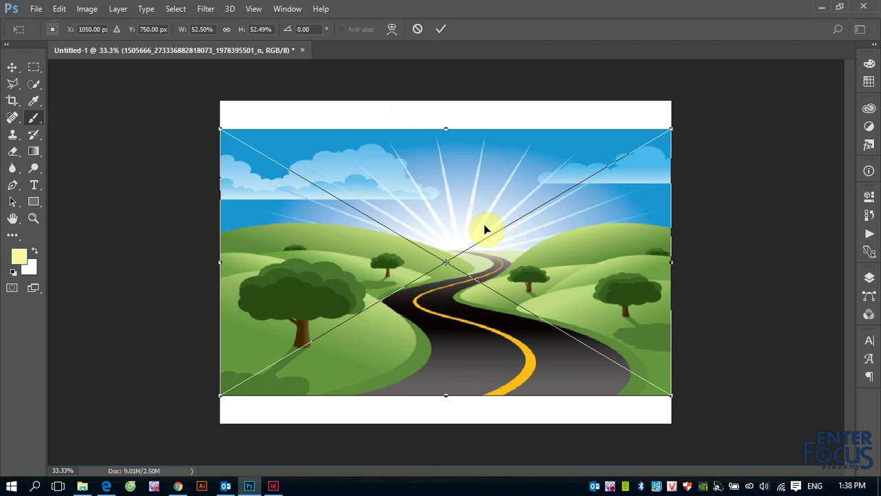
key(Return)
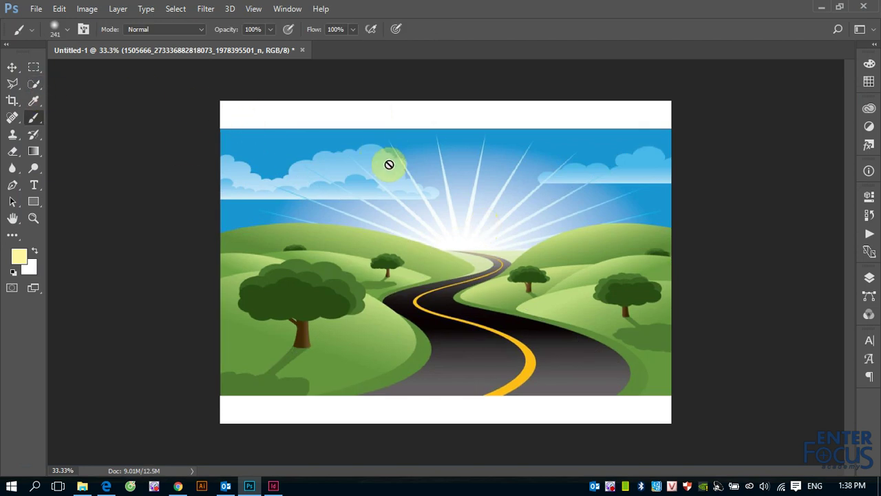
click(35, 8)
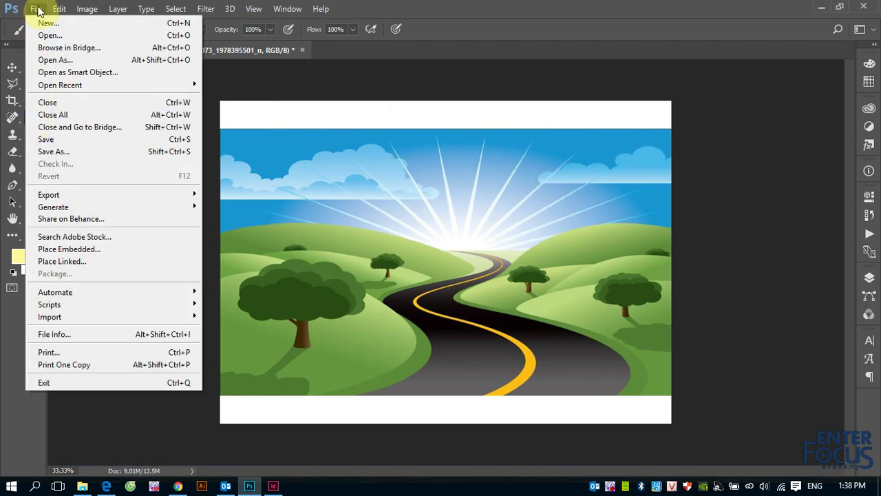
click(67, 146)
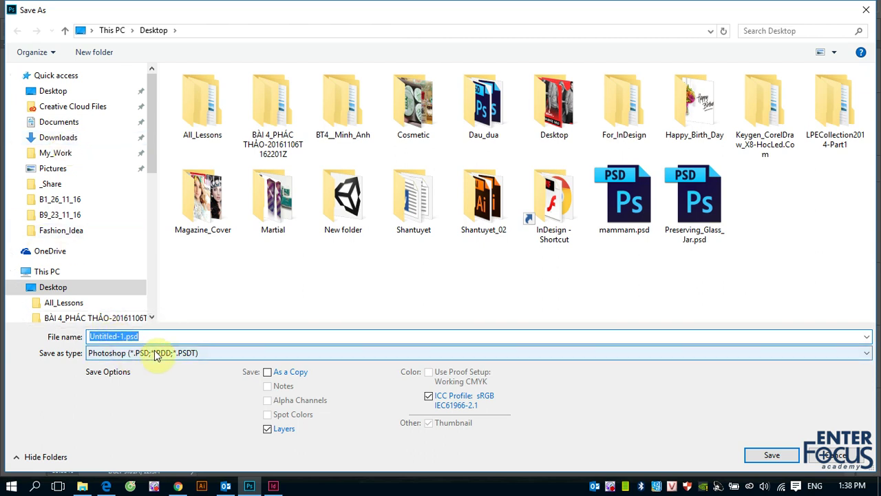
click(232, 359)
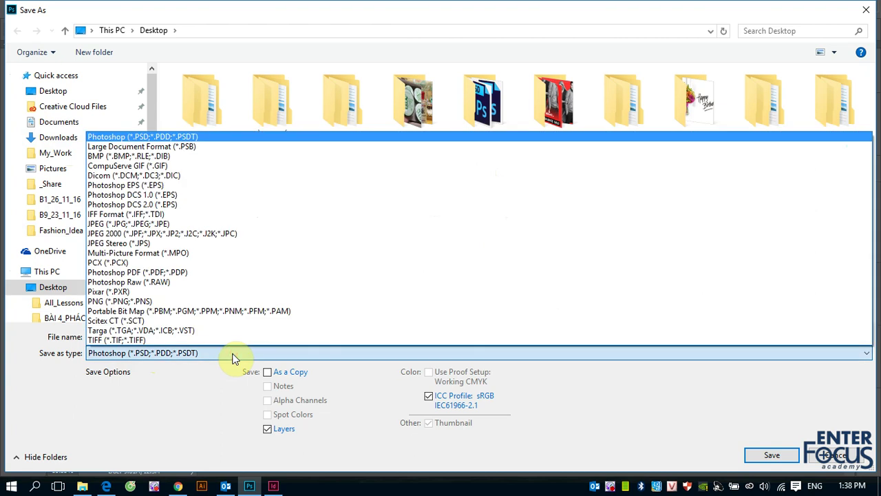
click(233, 358)
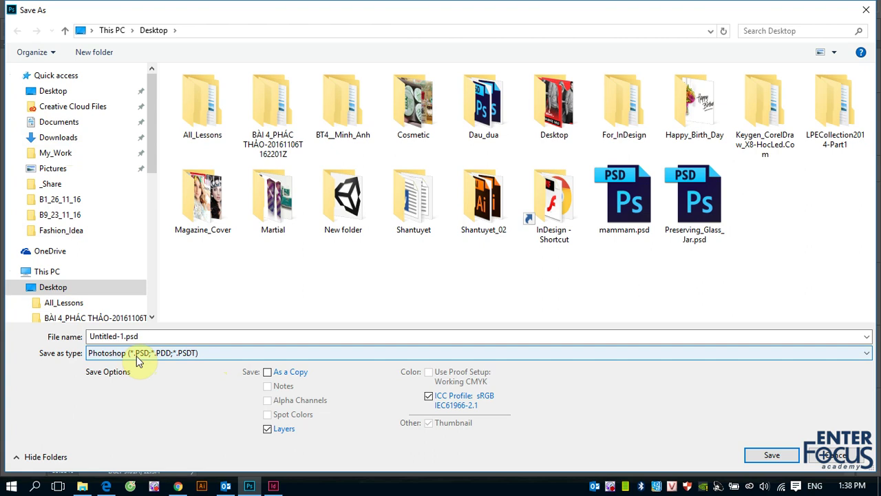
click(206, 360)
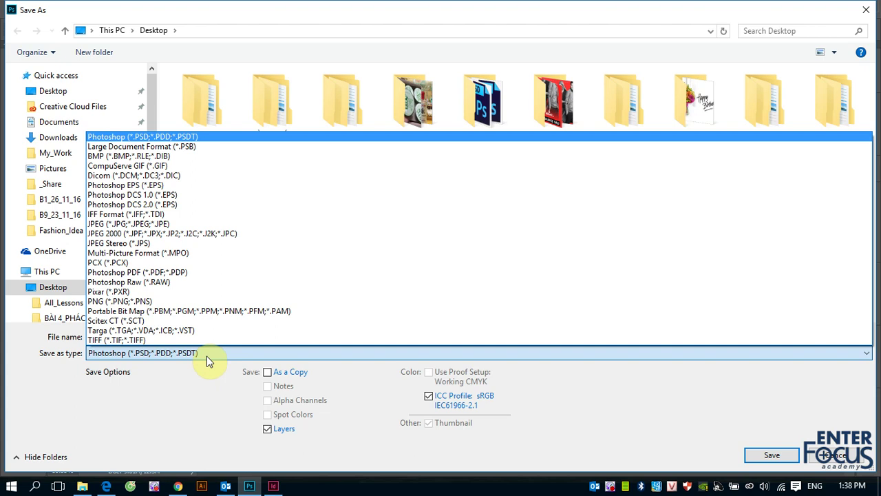
click(163, 382)
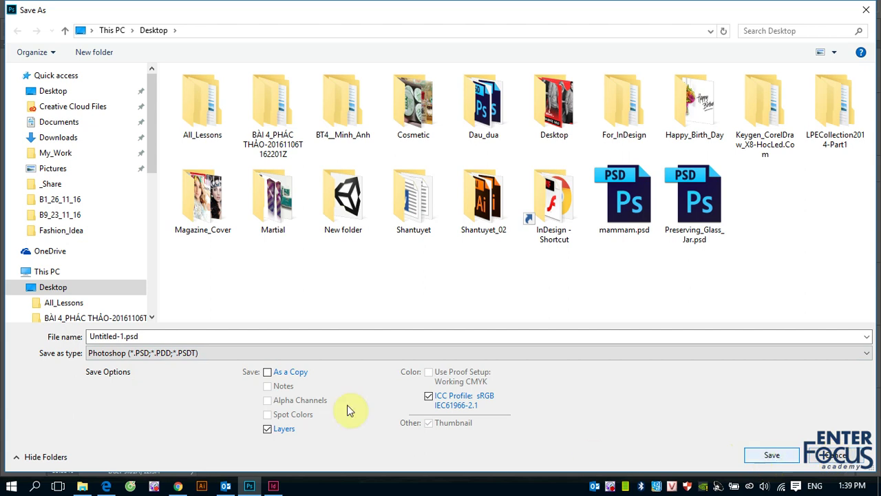
double_click(122, 336)
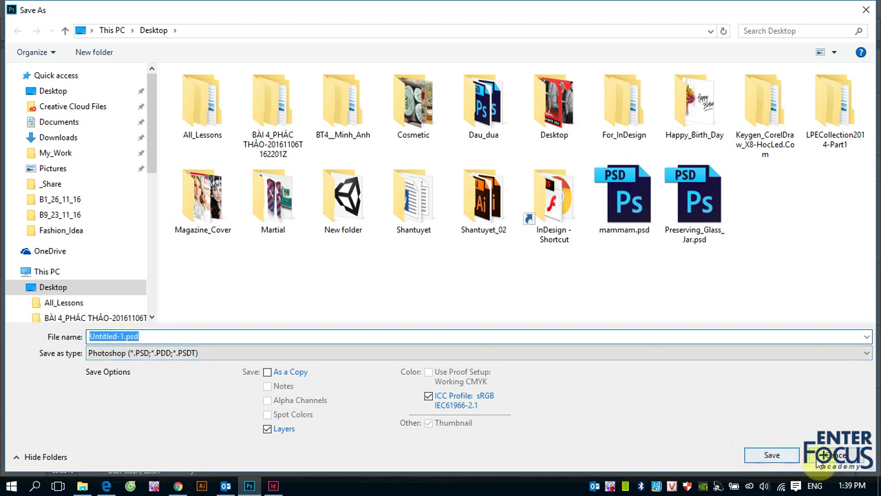
click(785, 460)
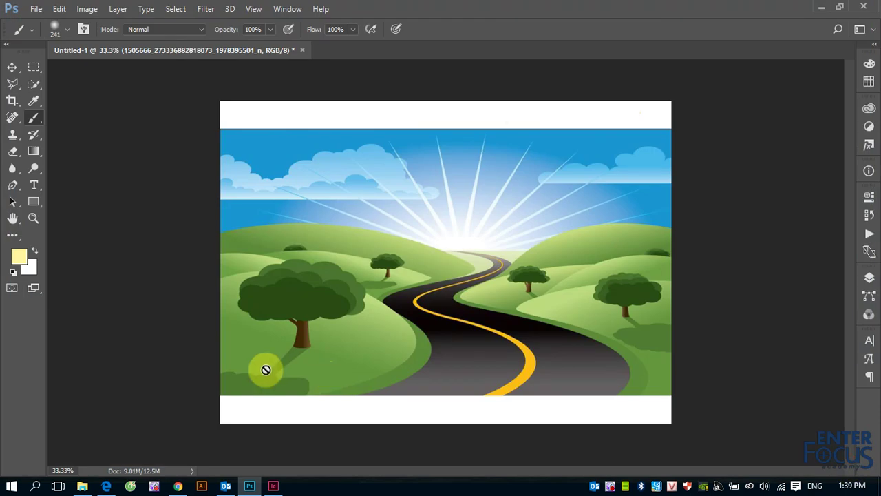
- Close Untitled-1 without saving and browse the Start screen's Recent Files list
click(303, 51)
click(407, 187)
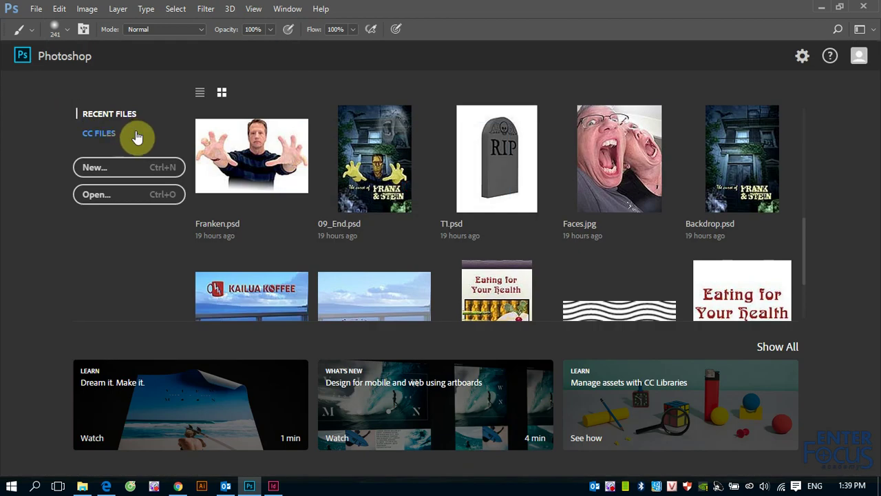
click(101, 199)
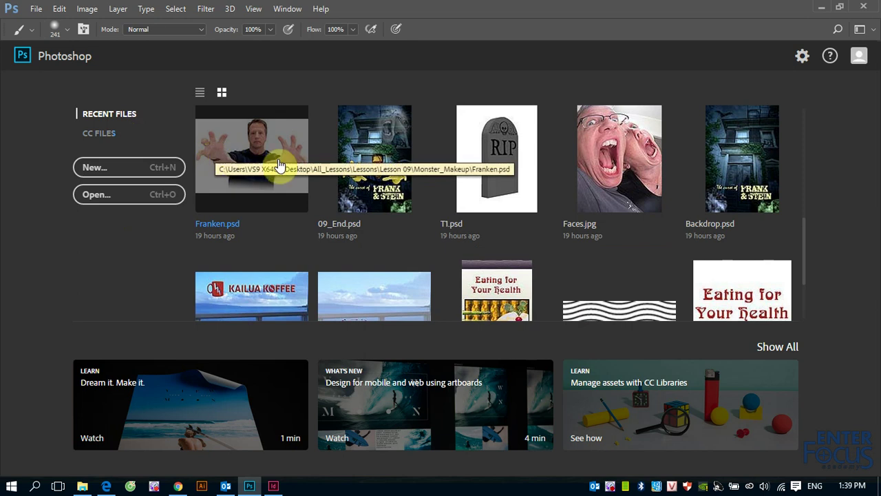
scroll(630, 194, down, 3)
scroll(457, 187, down, 3)
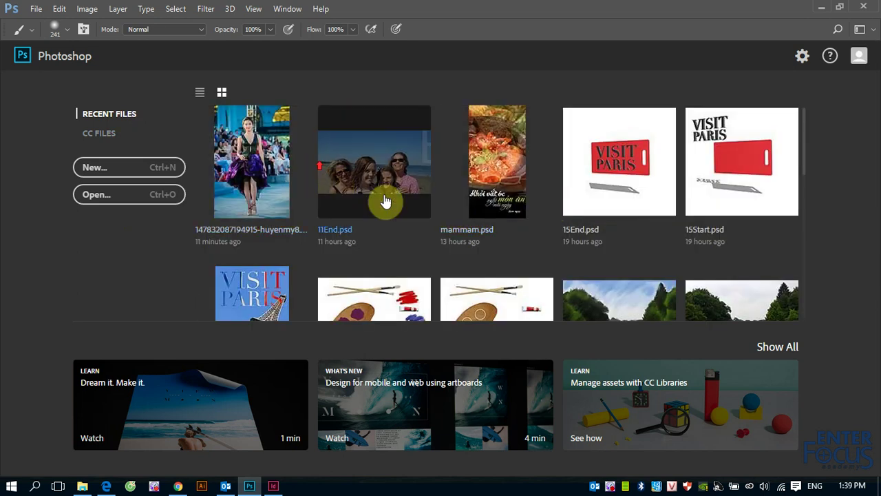
scroll(492, 215, up, 5)
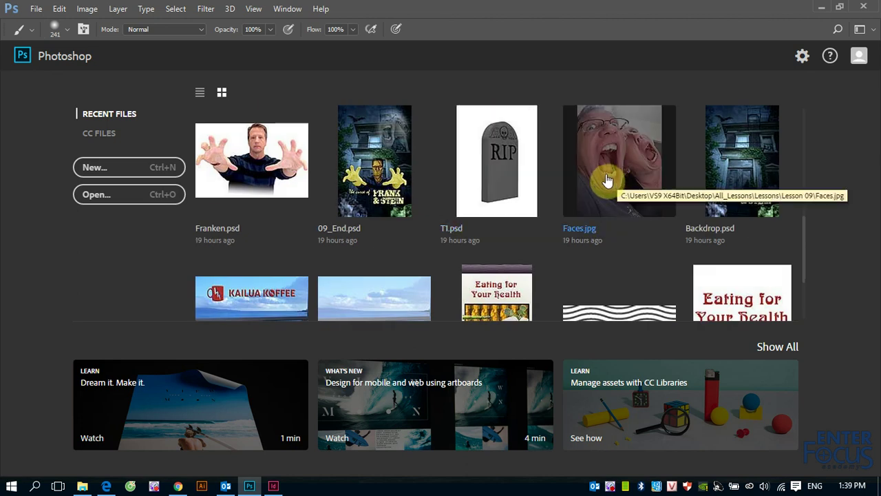
click(370, 170)
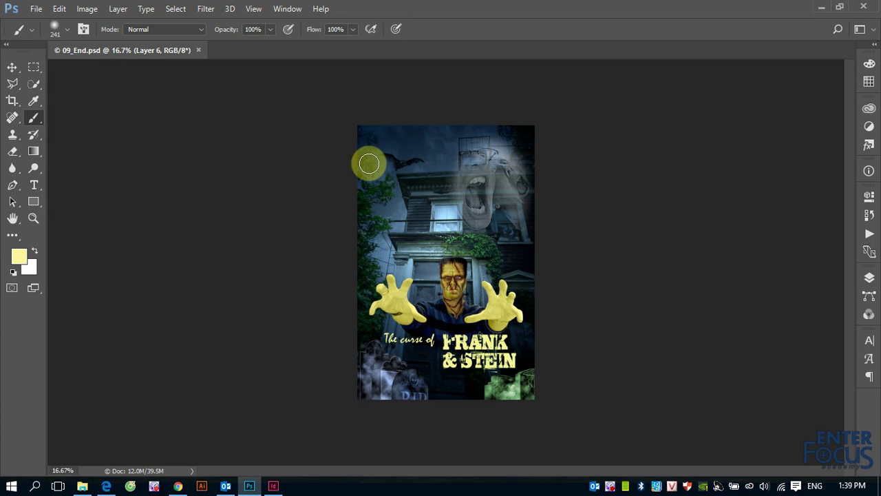
click(37, 10)
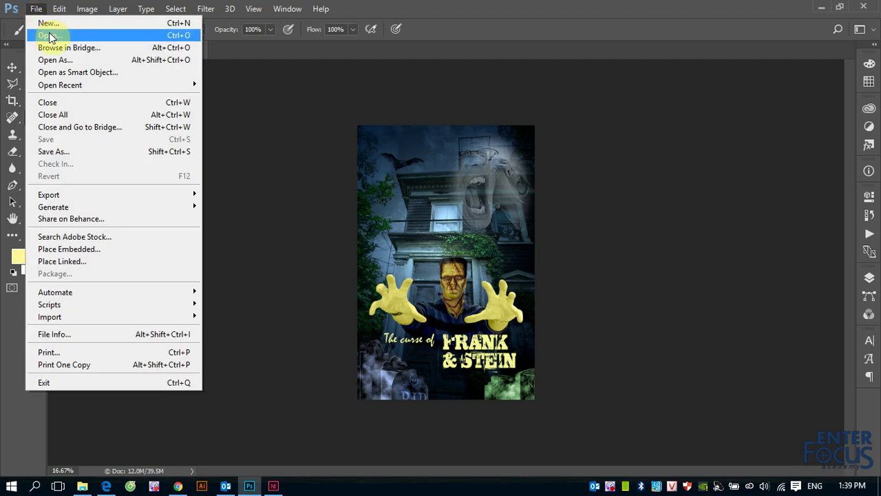
click(50, 36)
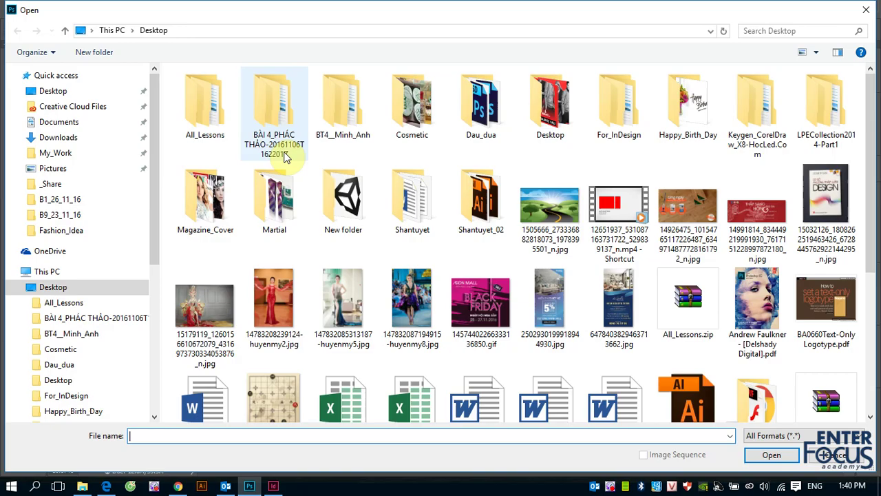
click(413, 301)
click(772, 454)
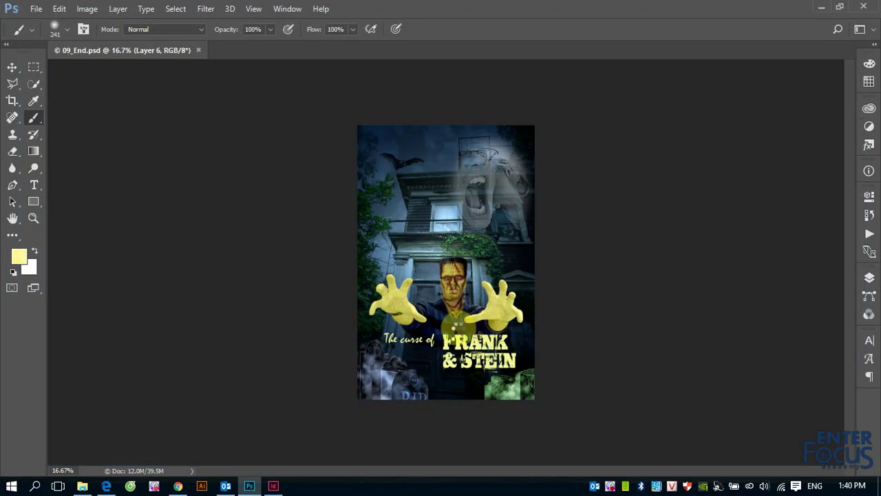
click(36, 8)
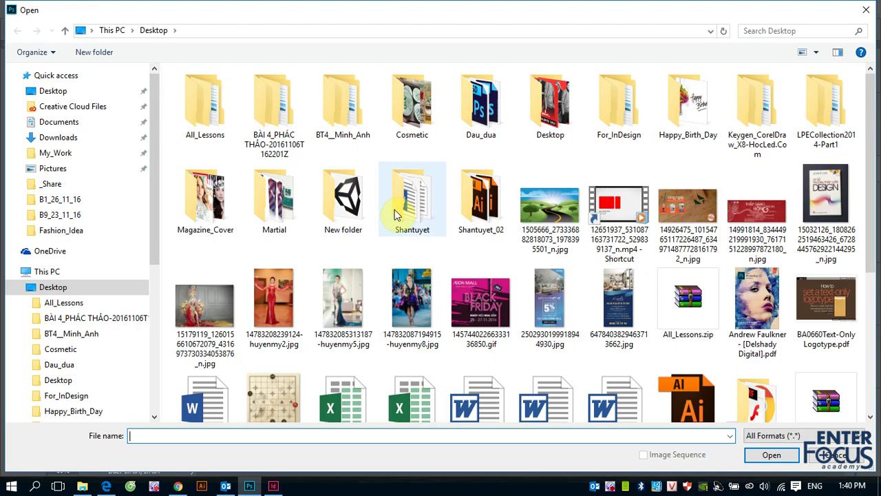
click(343, 303)
click(766, 453)
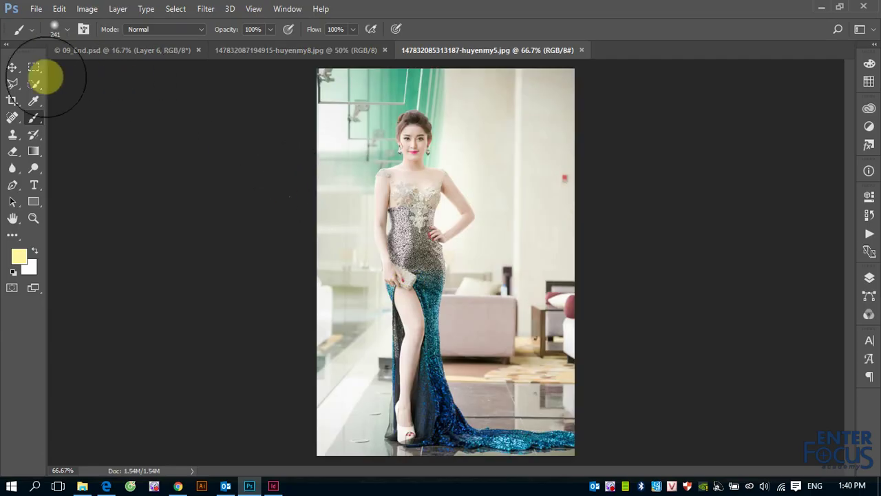
- Select the Move tool and look through the runway photo and 09_End.psd, ending on the gown photo
click(11, 67)
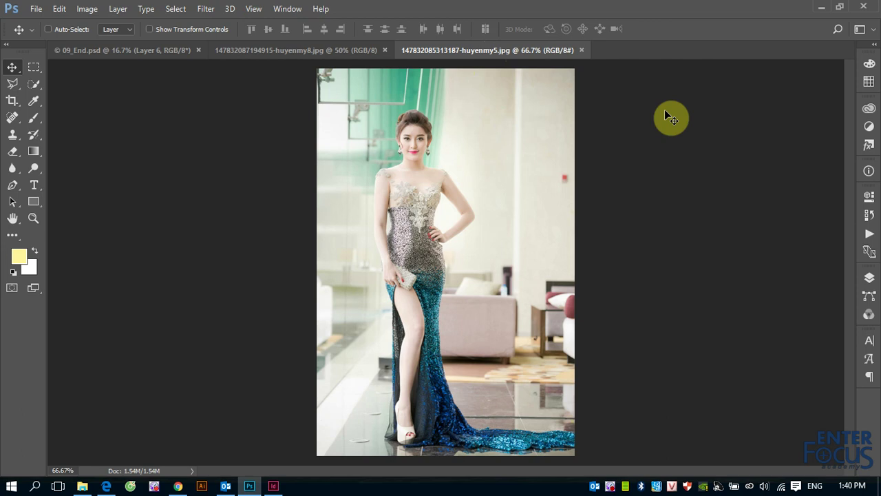
click(312, 52)
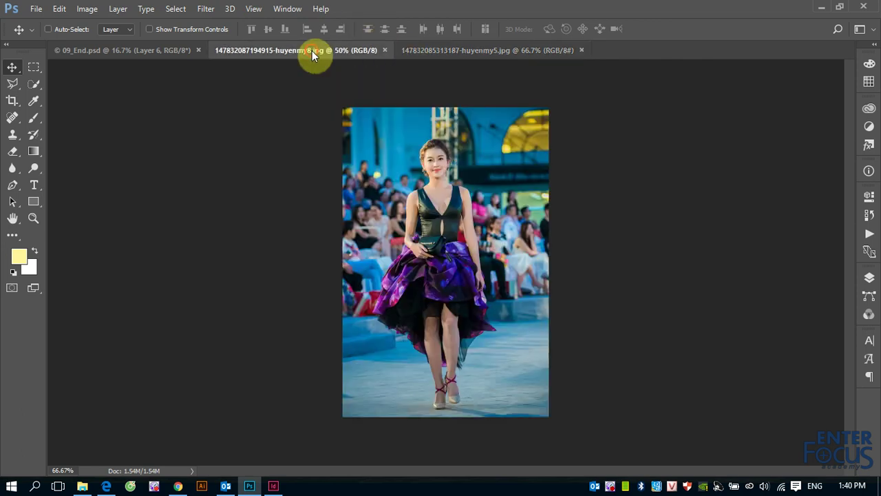
click(159, 52)
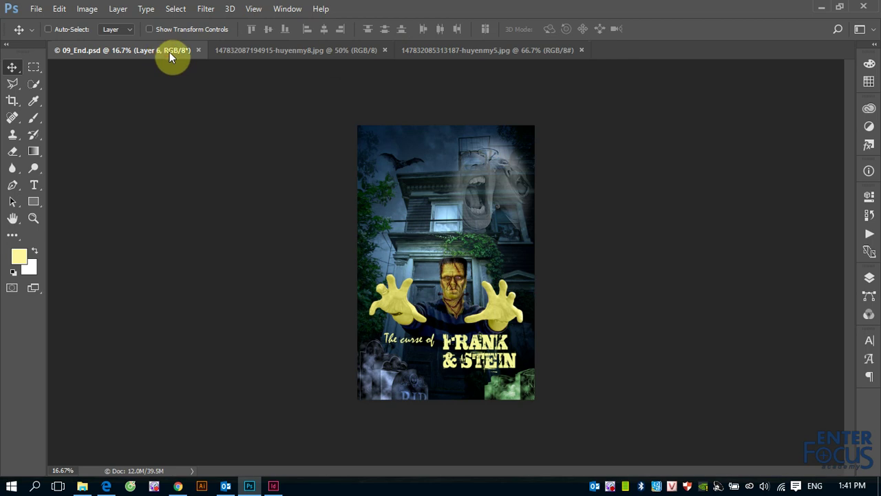
click(270, 53)
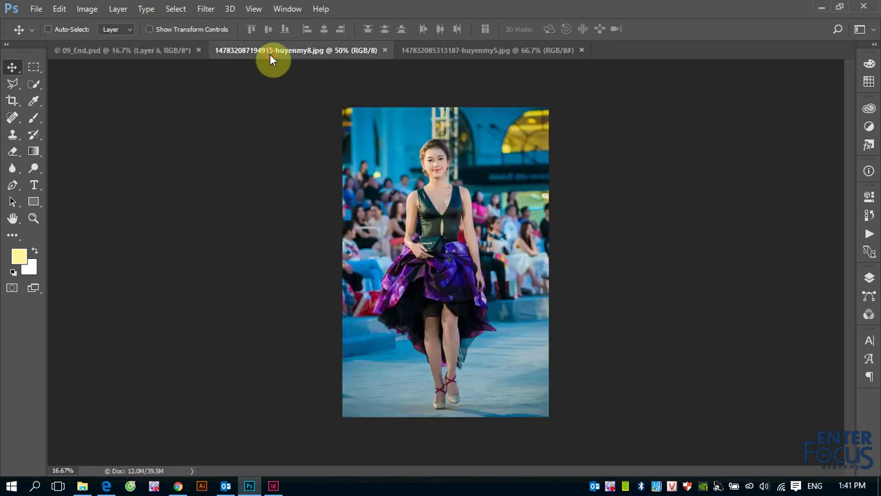
click(425, 52)
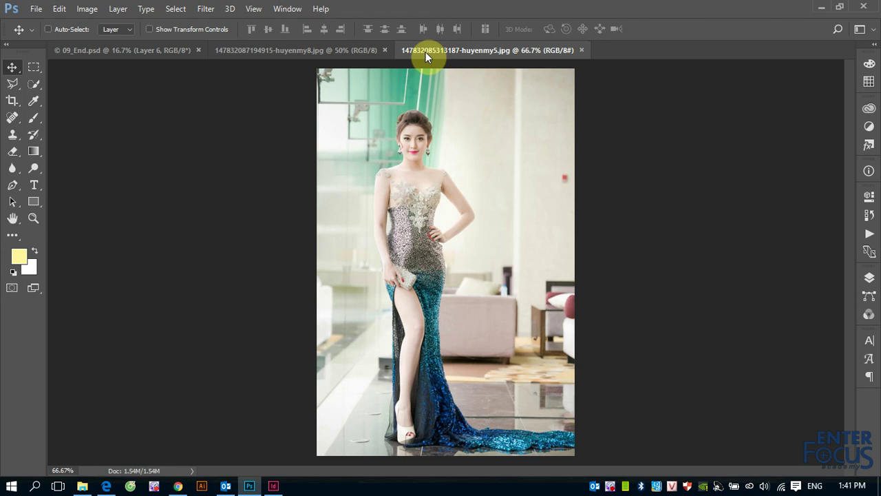
- Tile 09_End.psd, the runway photo and the gown photo vertically with Tile All Vertically
click(285, 15)
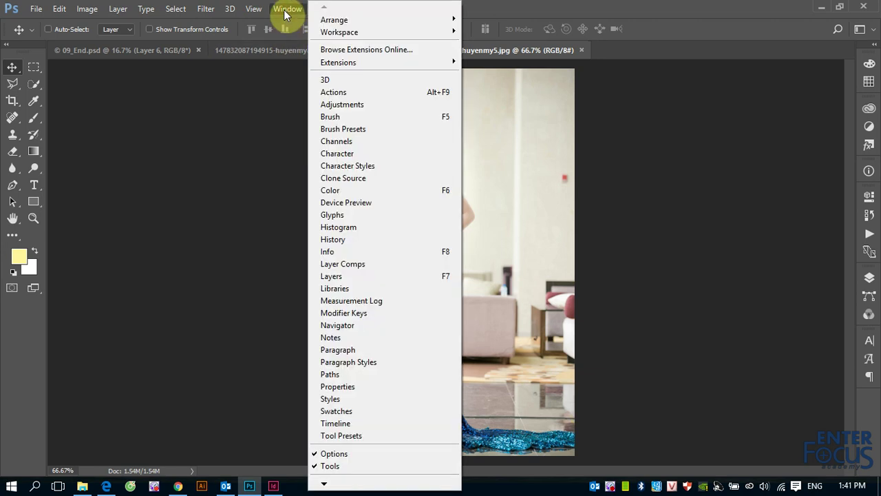
mouse_move(335, 20)
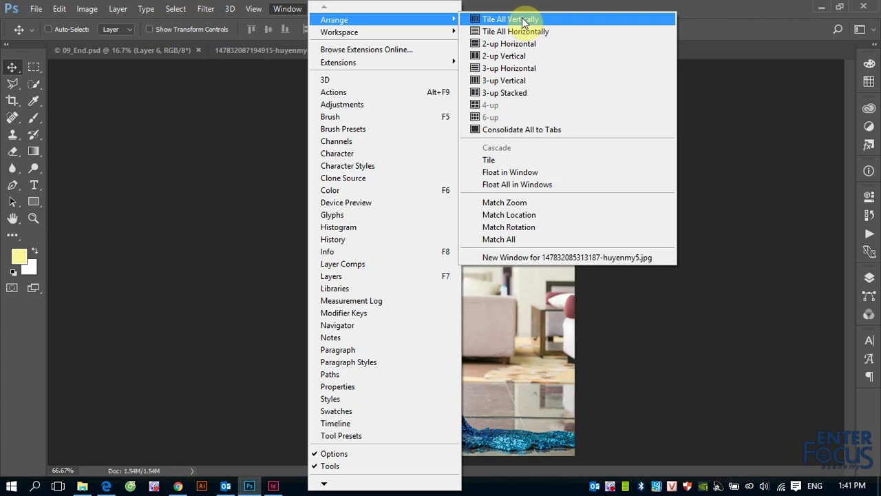
click(523, 20)
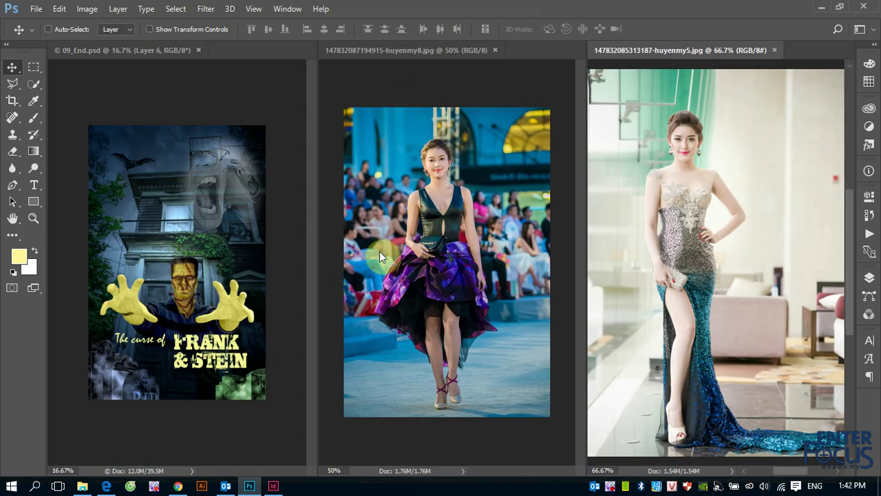
click(287, 8)
mouse_move(365, 19)
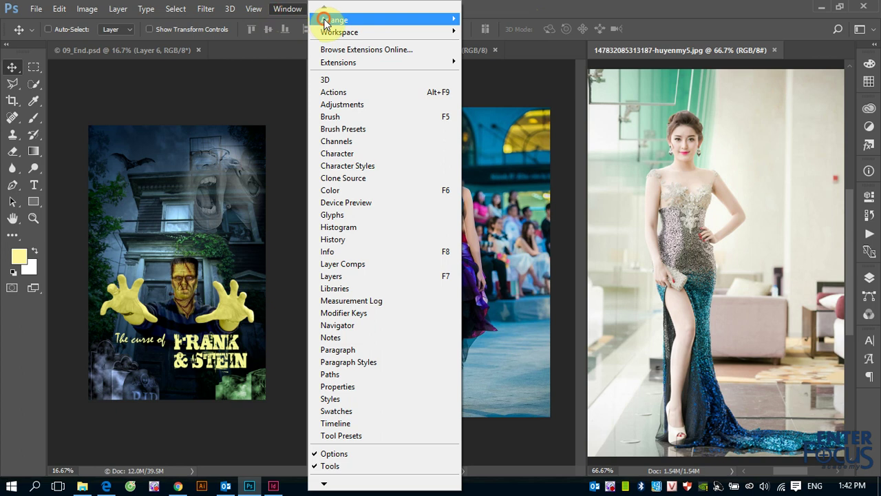
- Tile all documents horizontally, then switch to 2-up Horizontal with the gown photo shown on top
click(527, 36)
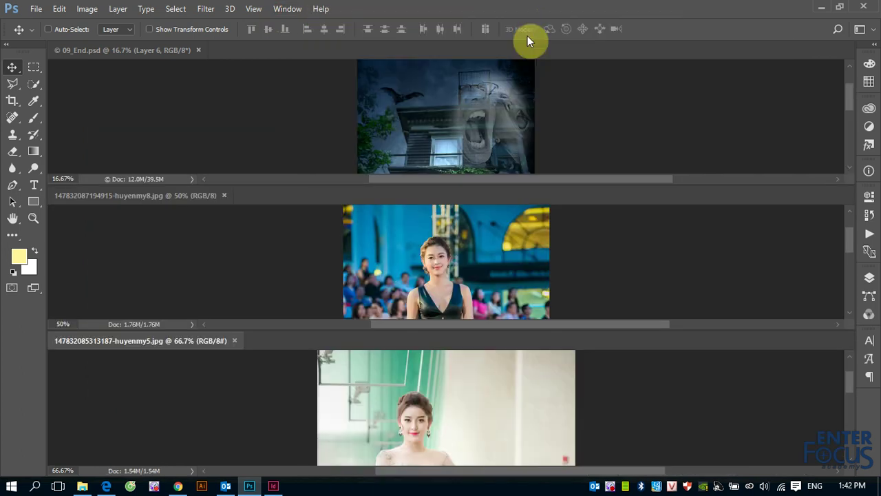
click(289, 8)
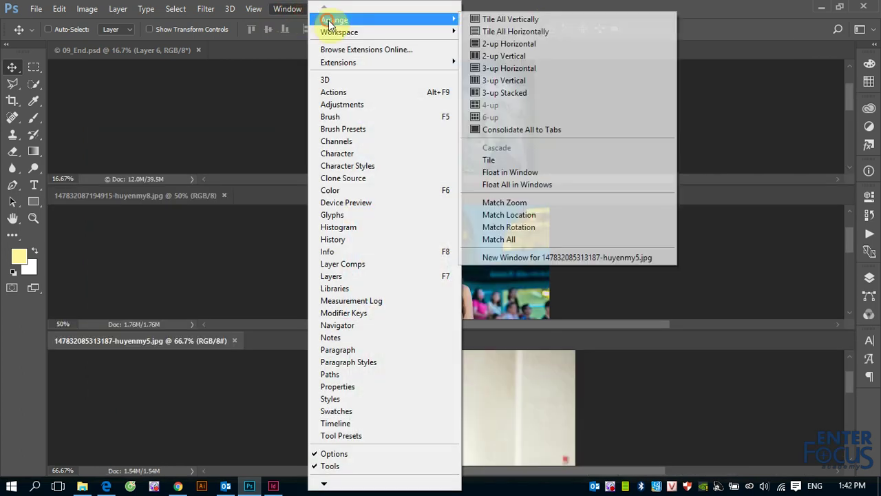
click(506, 44)
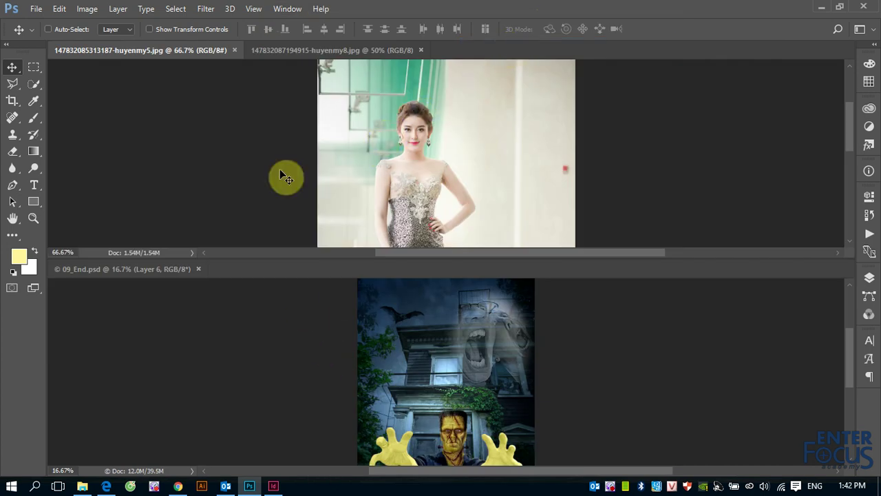
click(286, 50)
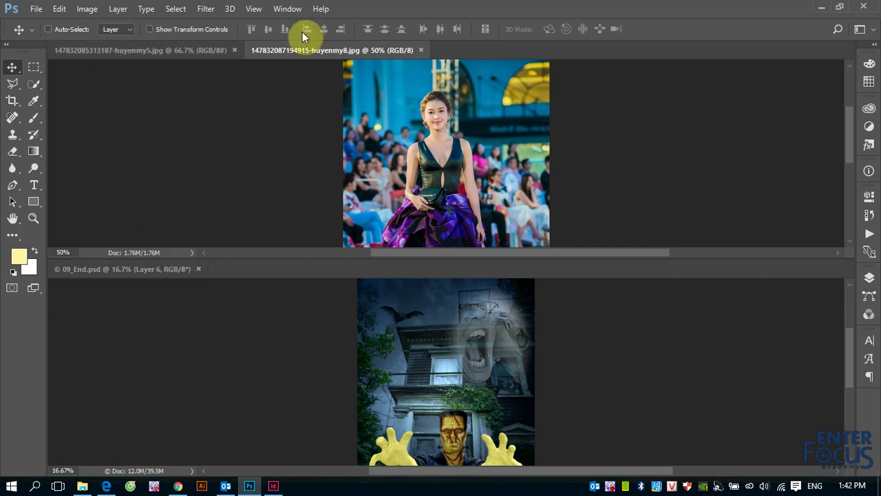
click(200, 53)
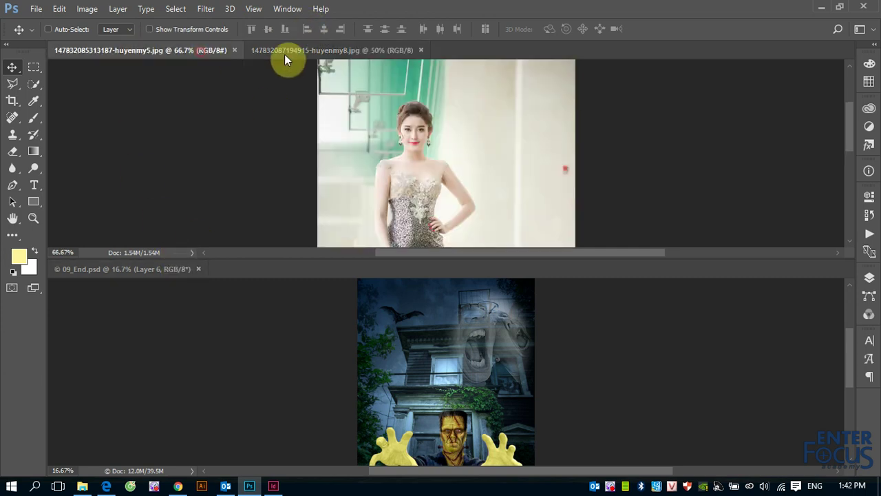
click(287, 10)
mouse_move(372, 20)
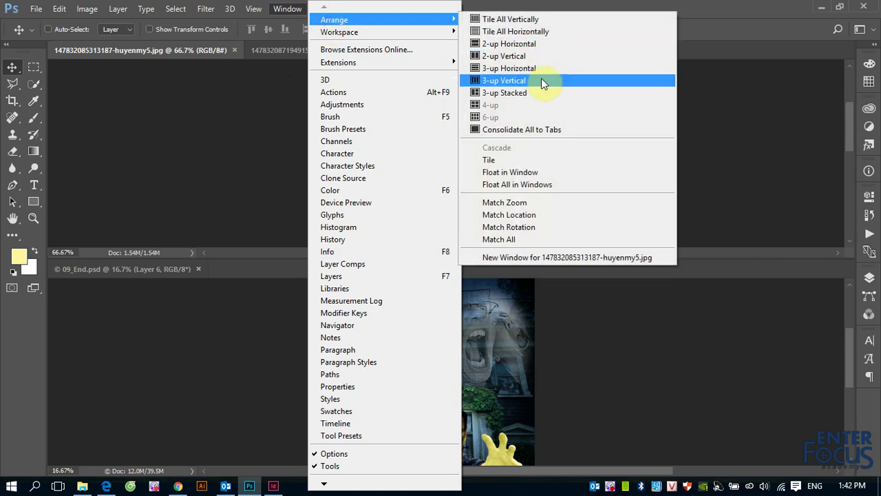
- Arrange the documents 3-up Vertical and make the 09_End.psd poster the active column
click(518, 81)
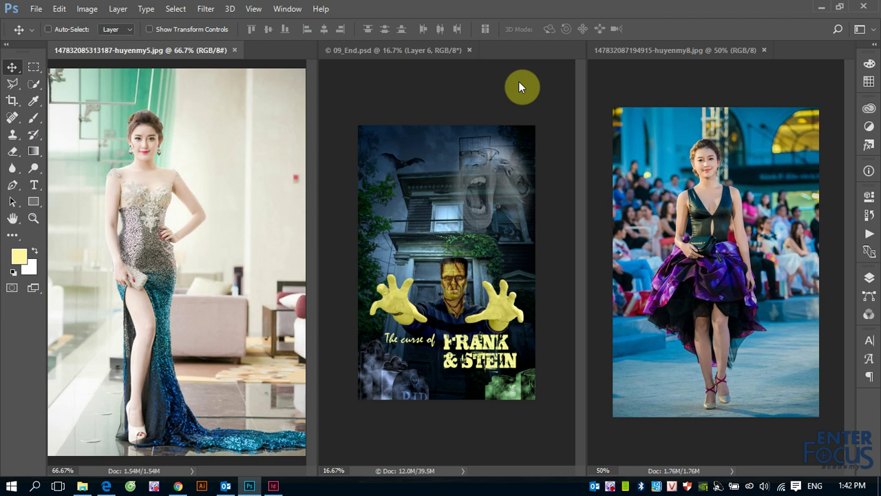
click(409, 54)
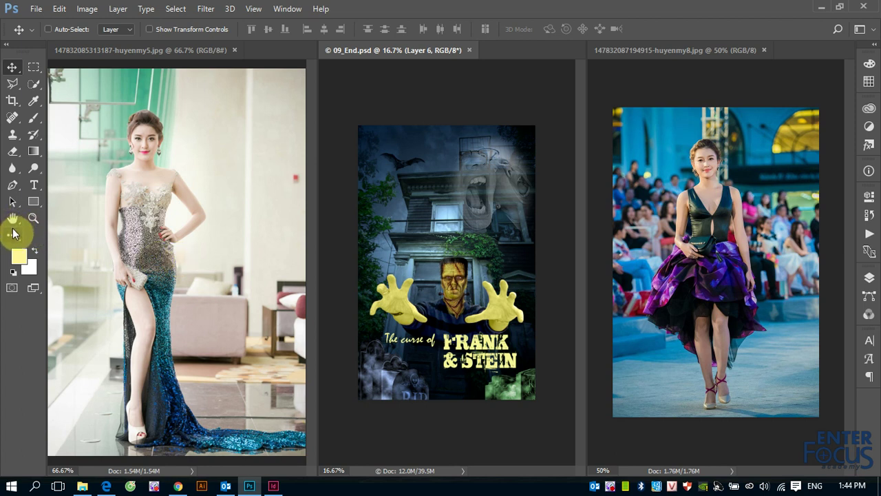
- Zoom in on the 09_End.psd Frankenstein poster and scroll around it
key(ctrl+plus)
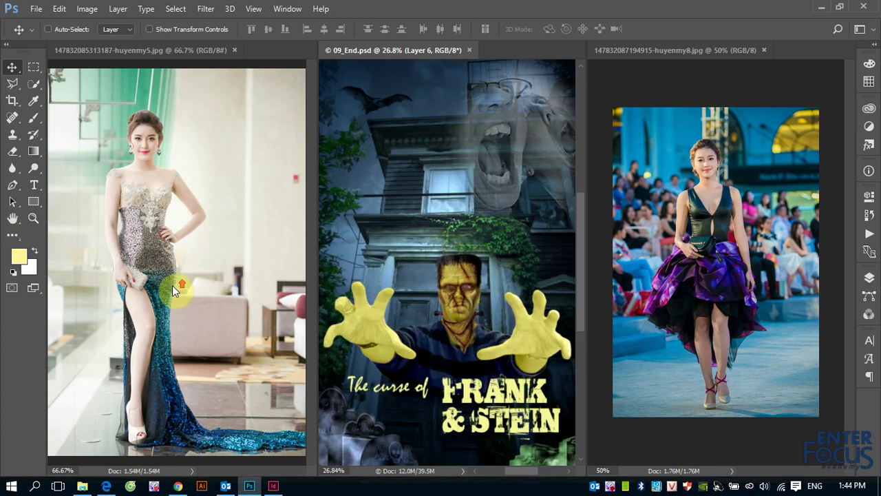
scroll(458, 272, up, 3)
scroll(458, 273, up, 3)
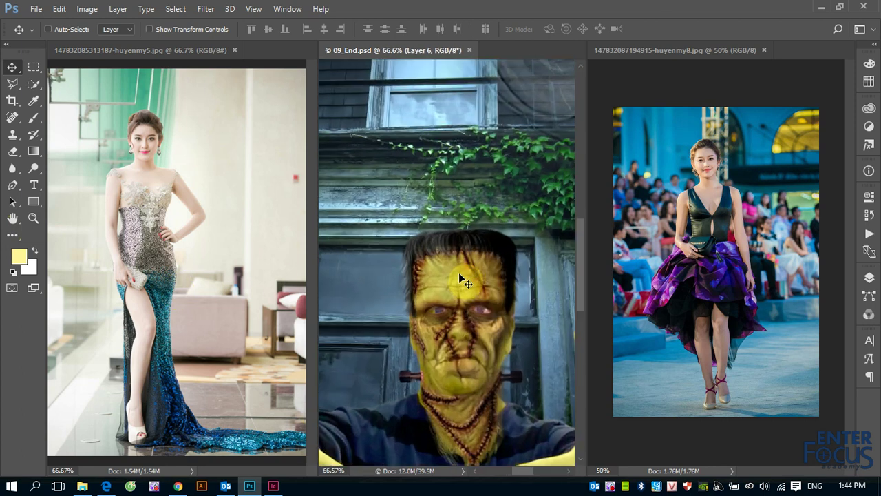
scroll(458, 273, up, 3)
scroll(458, 274, down, 2)
scroll(457, 275, down, 2)
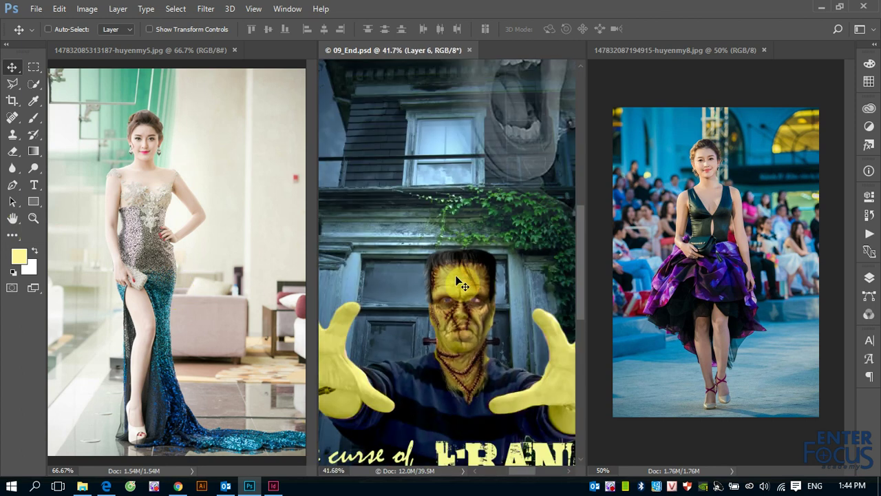
scroll(457, 278, down, 2)
scroll(458, 281, down, 1)
scroll(458, 278, up, 1)
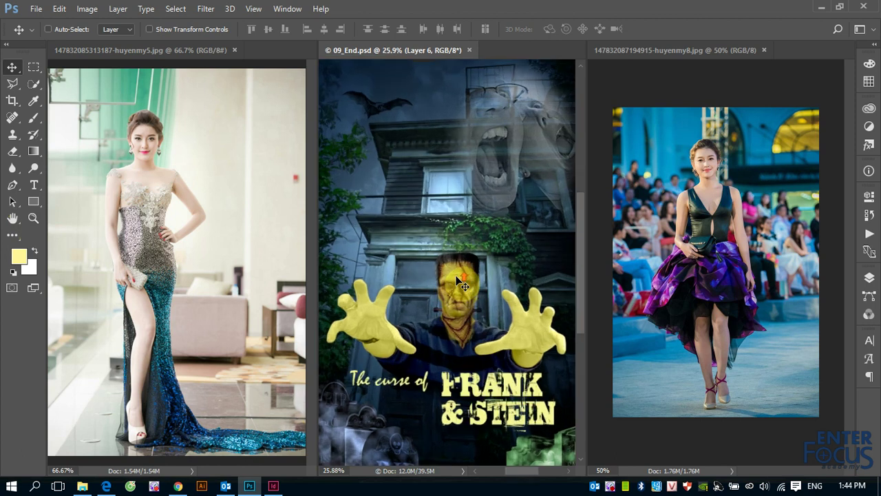
scroll(458, 279, up, 1)
scroll(457, 278, up, 1)
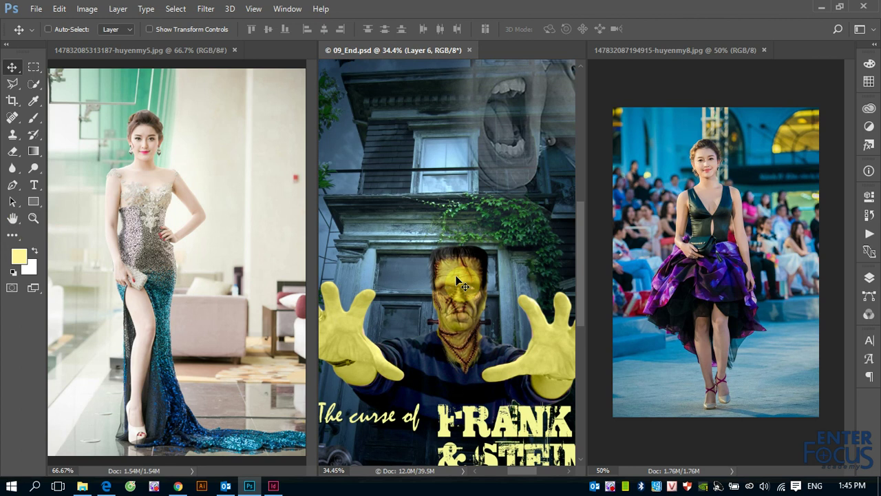
- Zoom in close on Frankenstein's face and scroll around to inspect it
click(458, 282)
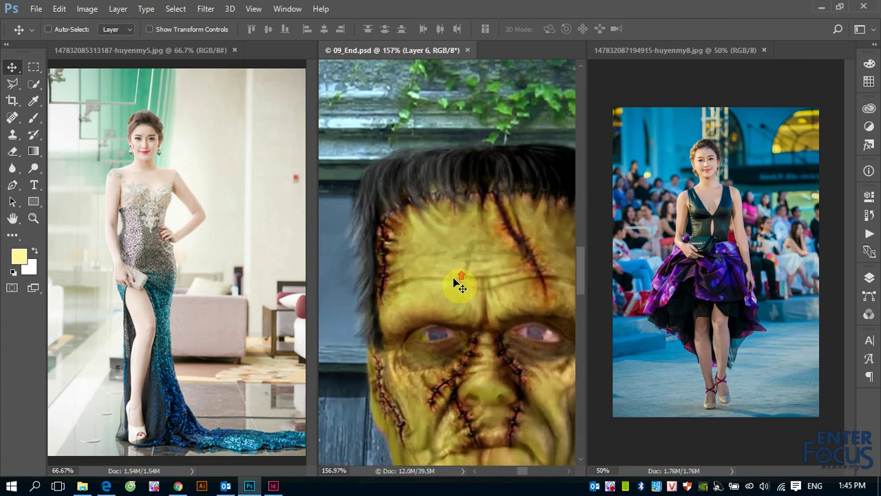
alt+click(458, 284)
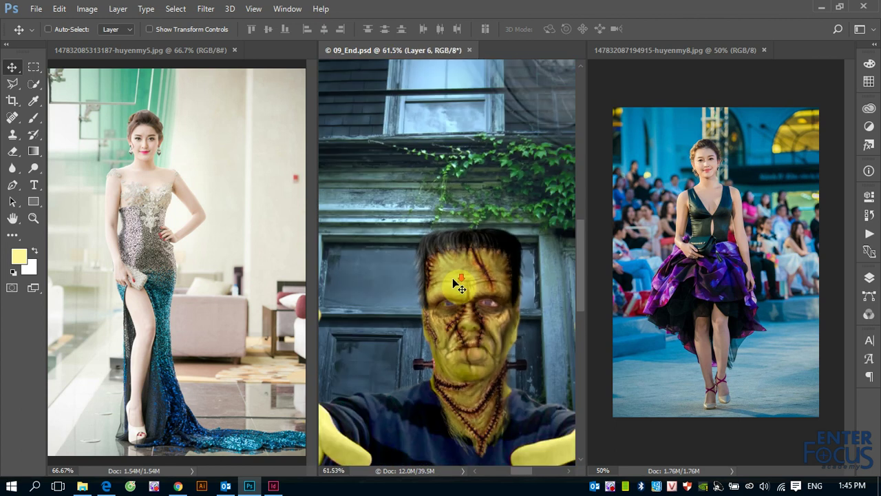
click(451, 280)
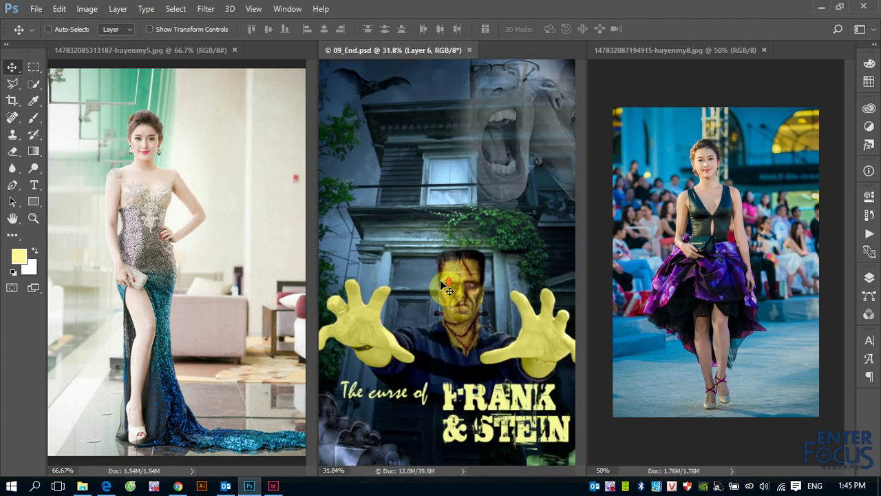
scroll(449, 288, down, 1)
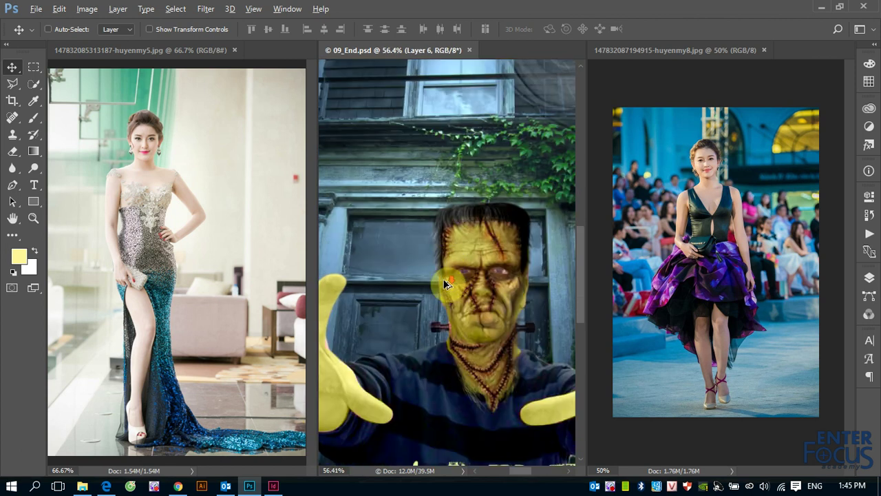
scroll(446, 285, down, 2)
scroll(444, 284, up, 2)
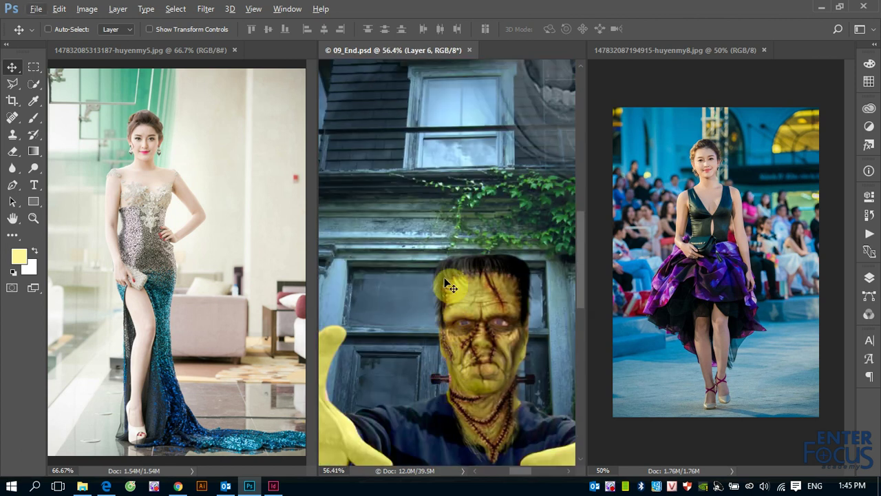
scroll(448, 286, down, 2)
scroll(453, 286, down, 2)
scroll(453, 286, down, 1)
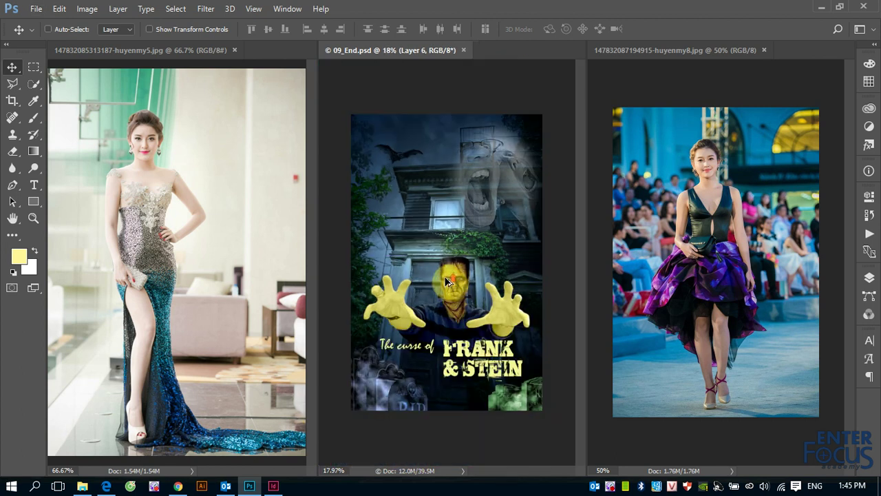
scroll(446, 282, up, 2)
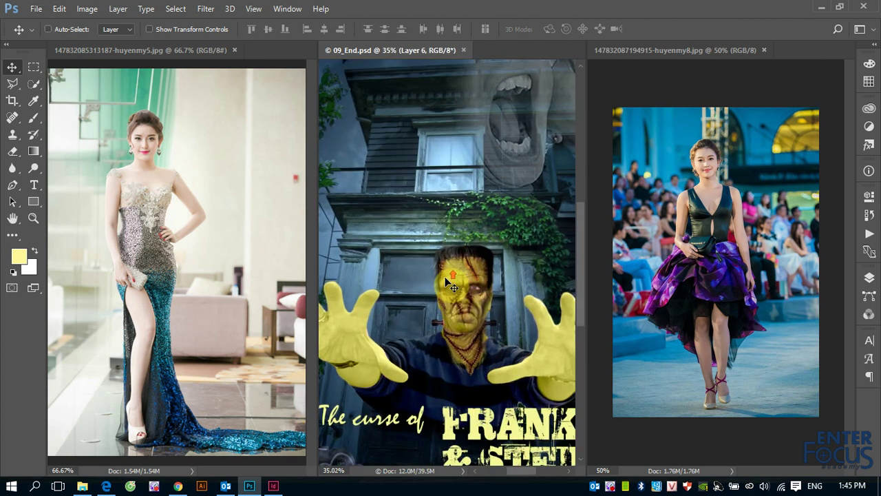
scroll(446, 282, up, 1)
scroll(446, 282, up, 1)
scroll(446, 282, up, 2)
scroll(446, 282, down, 2)
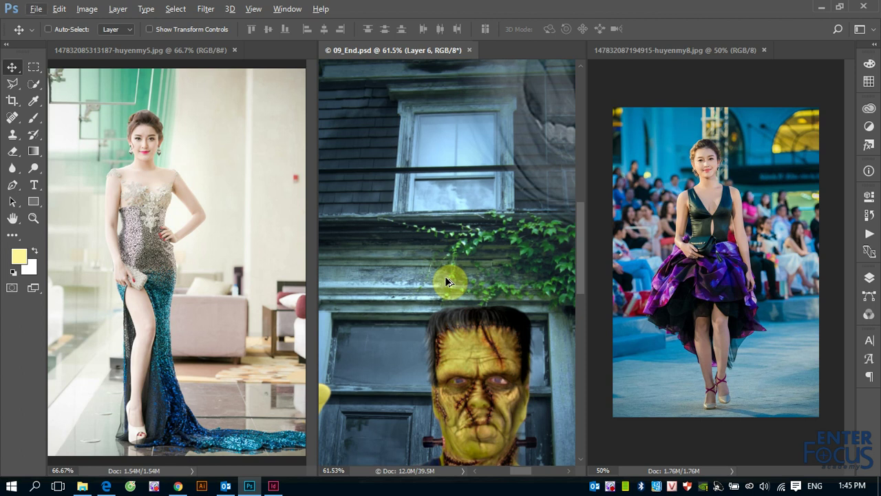
scroll(446, 282, down, 1)
scroll(446, 282, down, 1)
scroll(446, 282, up, 2)
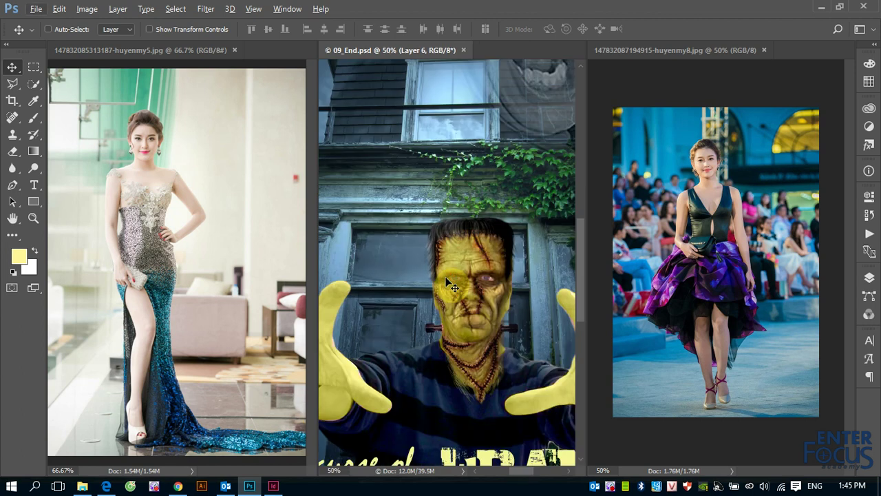
scroll(446, 282, down, 3)
scroll(446, 282, up, 3)
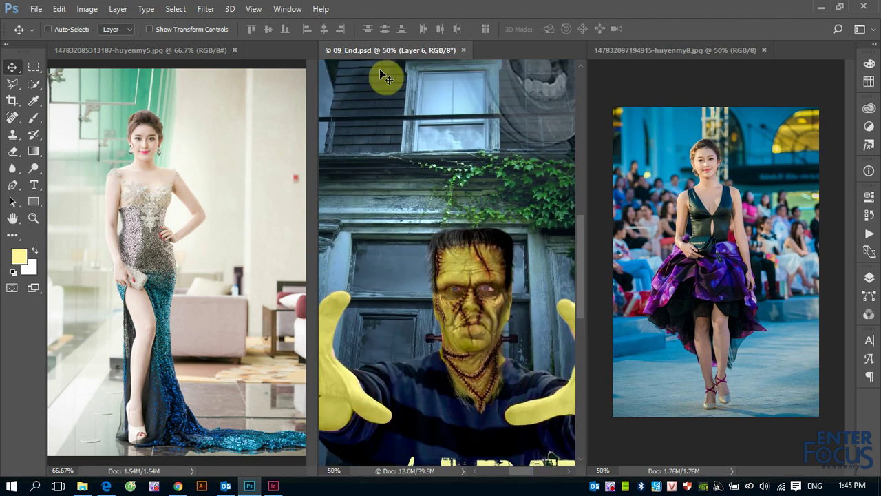
- Dock 09_End.psd and the runway photo into the left tab group, showing 09_End.psd
drag(368, 50, 309, 45)
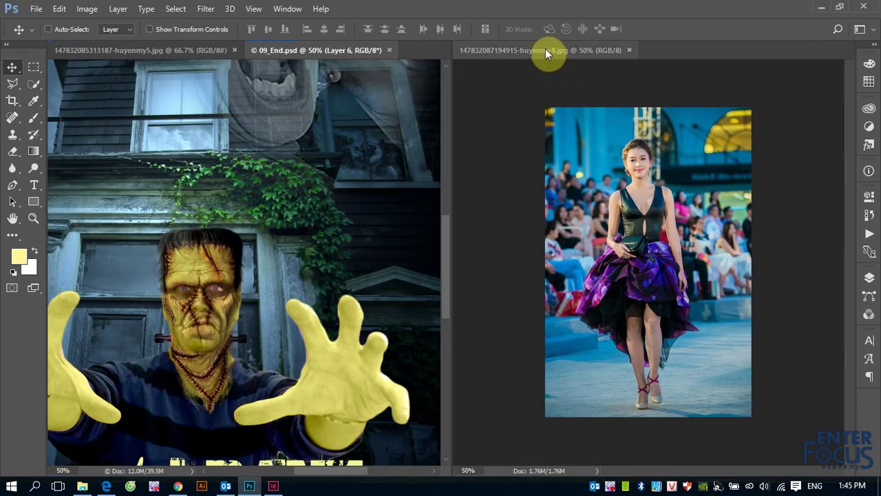
drag(546, 48, 413, 46)
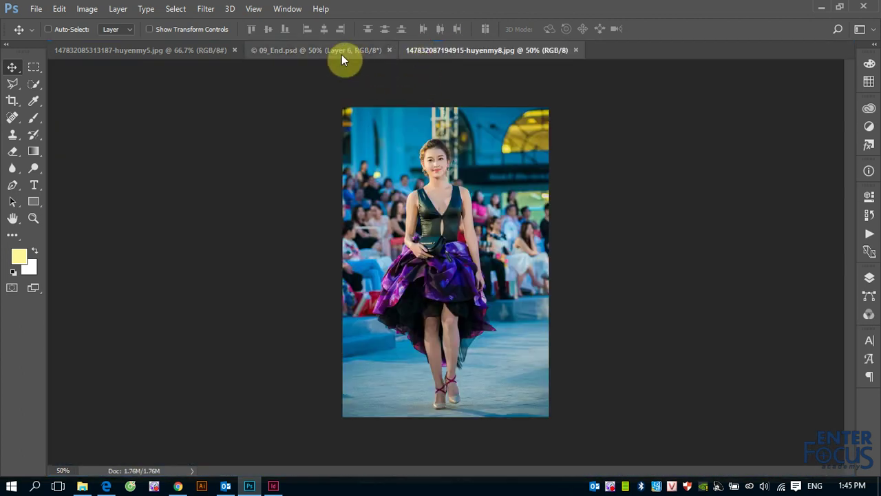
click(328, 47)
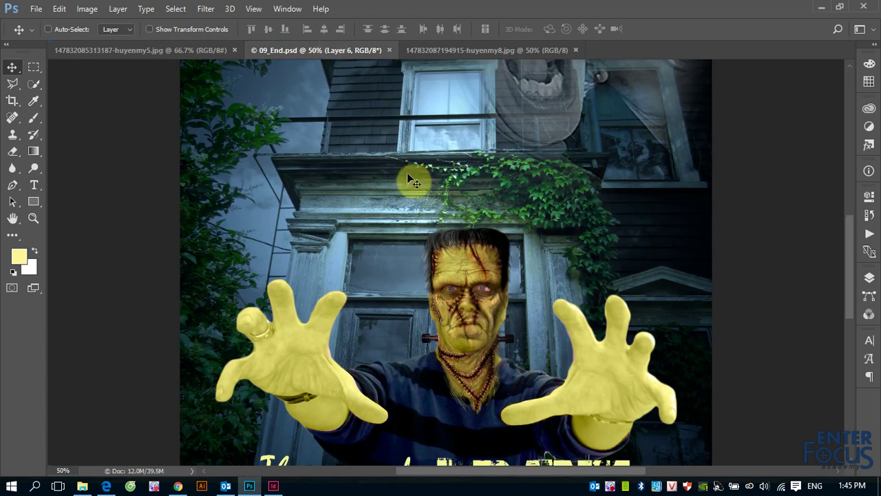
- Zoom and pan around the Frankenstein poster, then zoom out until the whole poster fits
scroll(404, 289, up, 2)
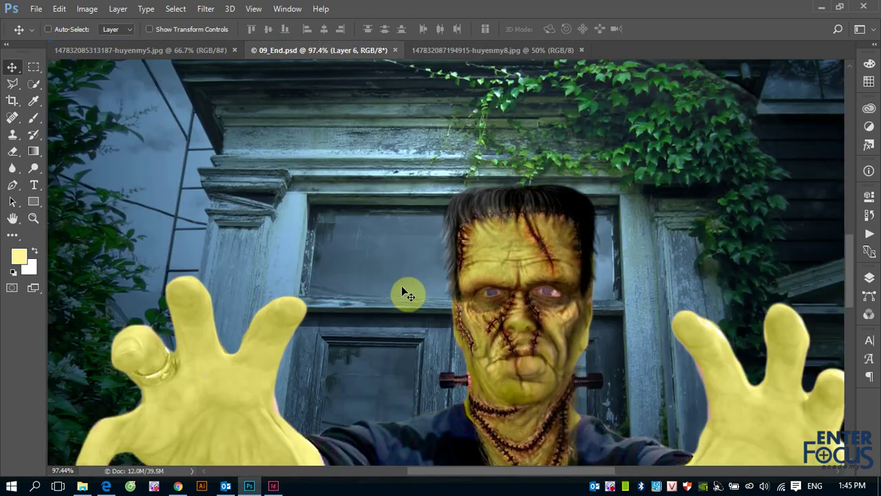
scroll(404, 289, up, 2)
scroll(404, 289, up, 1)
scroll(403, 289, up, 1)
scroll(402, 290, down, 2)
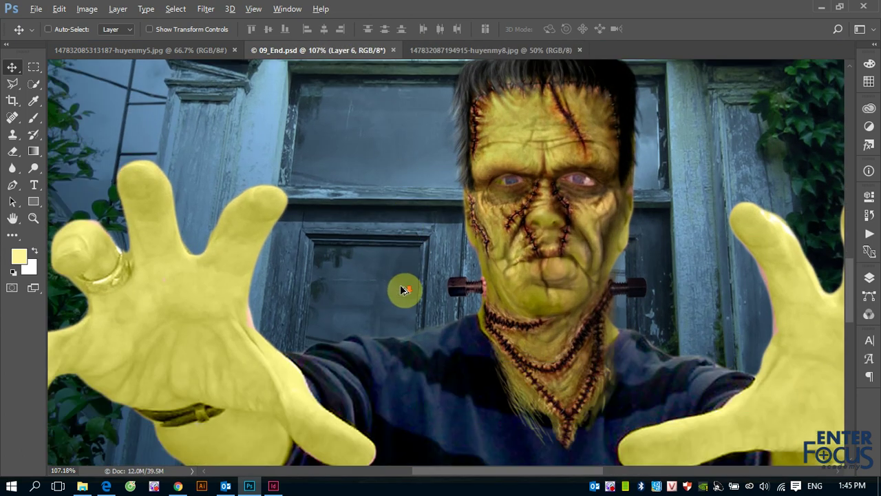
scroll(402, 290, right, 1)
scroll(402, 288, right, 1)
scroll(403, 288, right, 1)
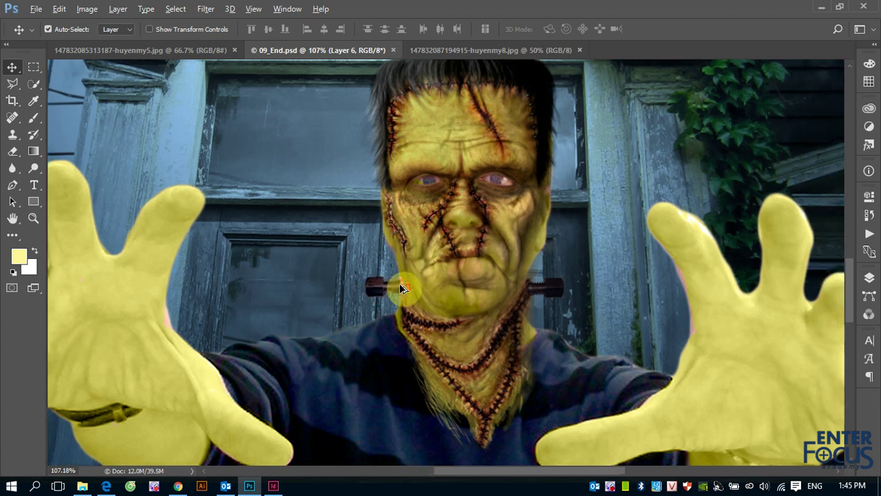
scroll(403, 287, right, 1)
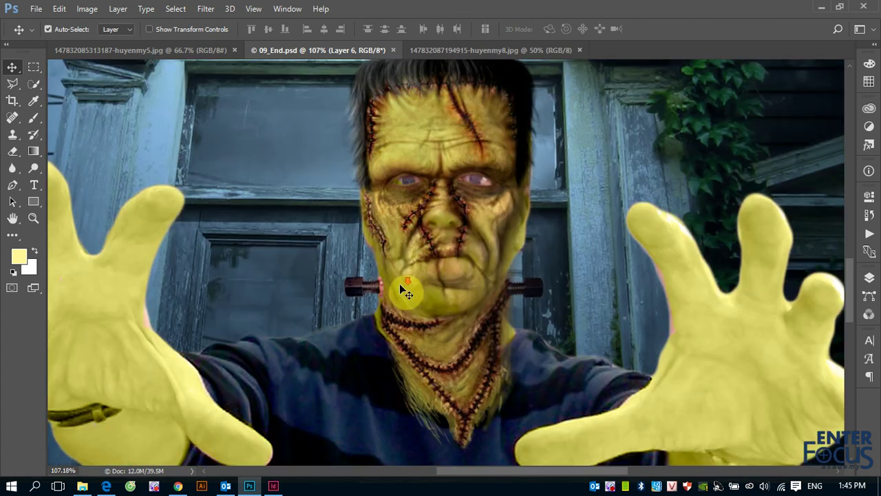
scroll(403, 288, down, 2)
scroll(403, 287, up, 2)
scroll(403, 288, right, 1)
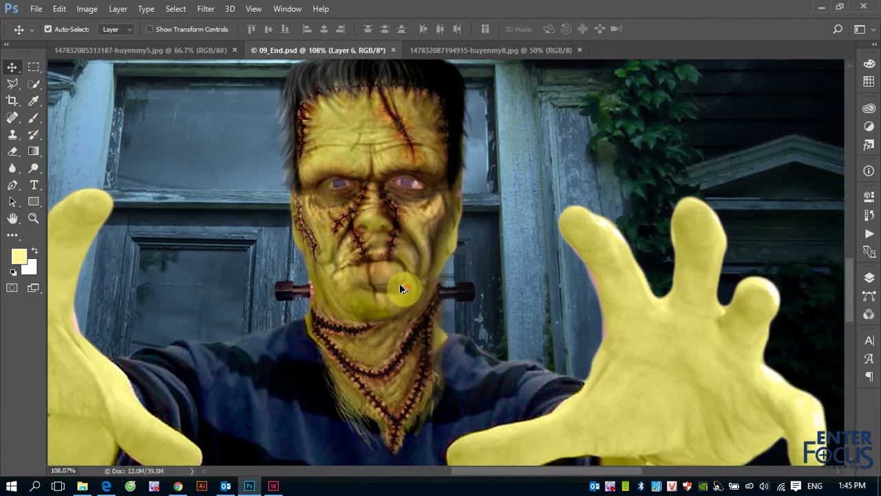
scroll(403, 288, left, 1)
scroll(403, 286, left, 2)
scroll(403, 287, right, 1)
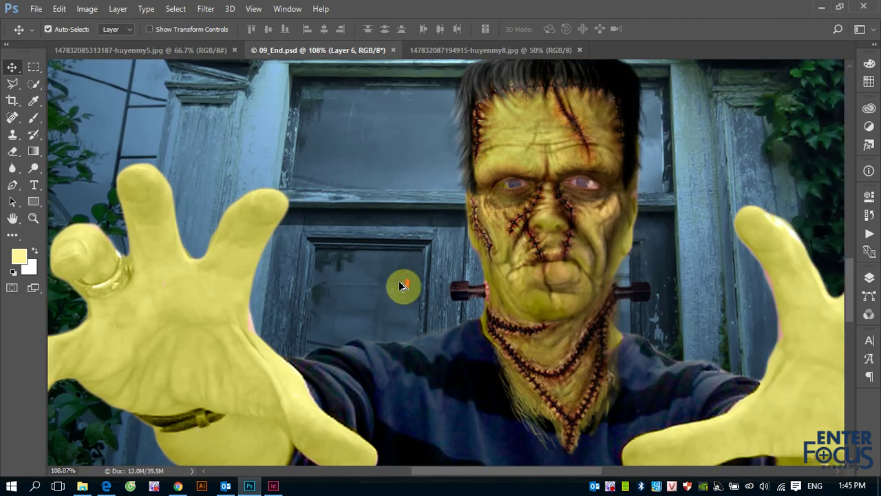
scroll(402, 287, left, 1)
scroll(404, 288, right, 1)
scroll(404, 289, right, 1)
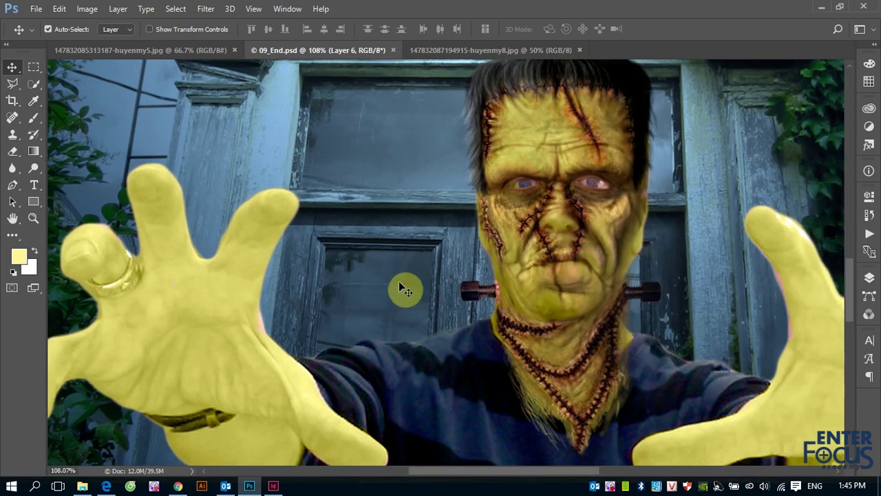
scroll(404, 290, right, 1)
scroll(404, 289, left, 1)
scroll(404, 288, up, 2)
scroll(404, 287, right, 3)
scroll(403, 286, left, 4)
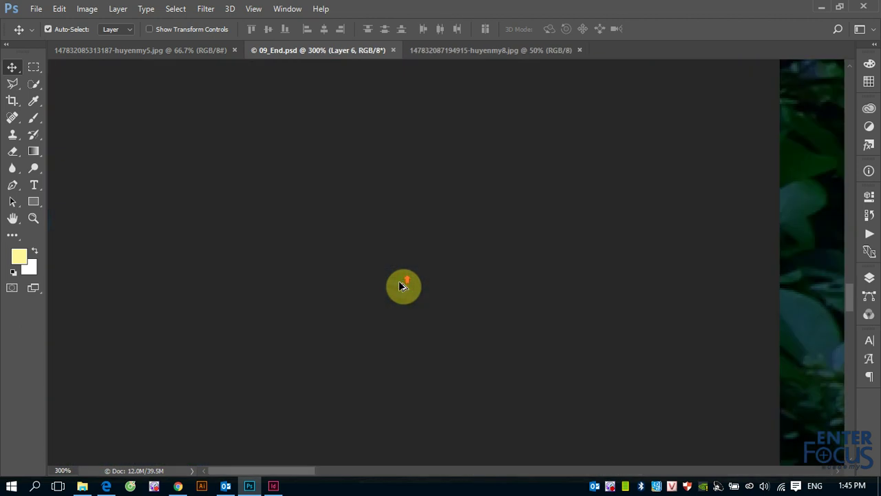
scroll(403, 287, right, 1)
scroll(403, 286, right, 3)
scroll(402, 286, left, 1)
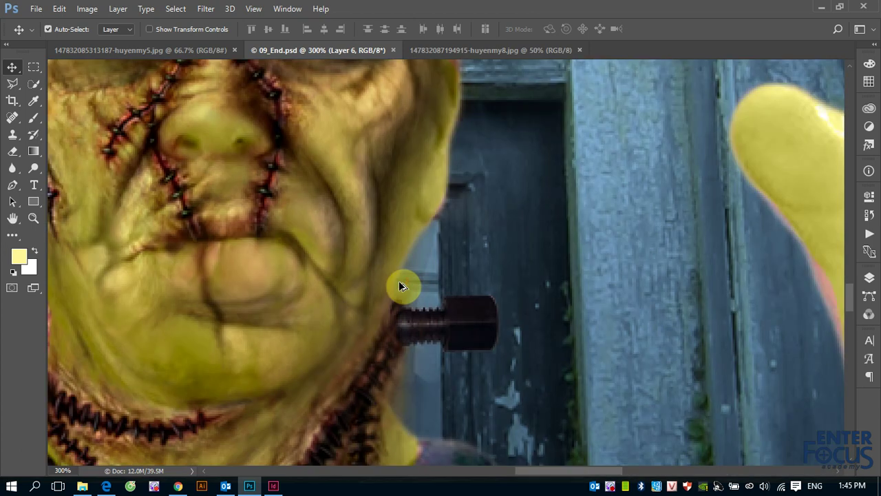
key(ctrl)
scroll(398, 281, down, 3)
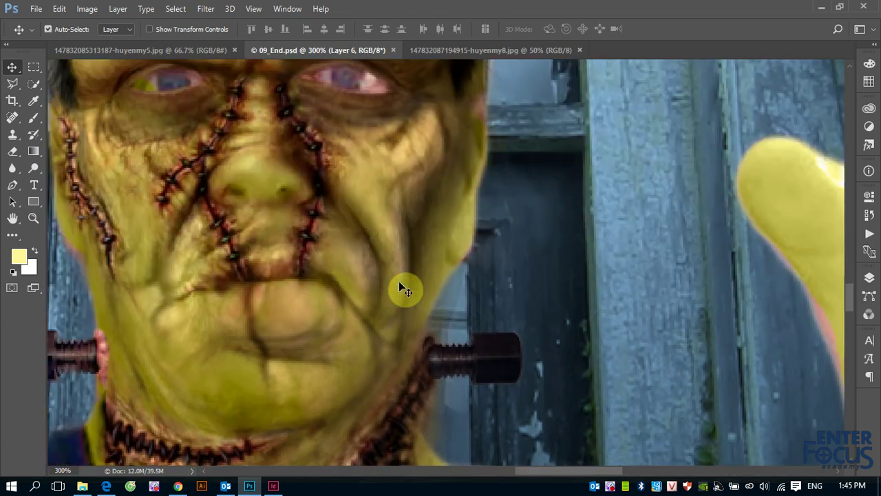
scroll(399, 281, down, 5)
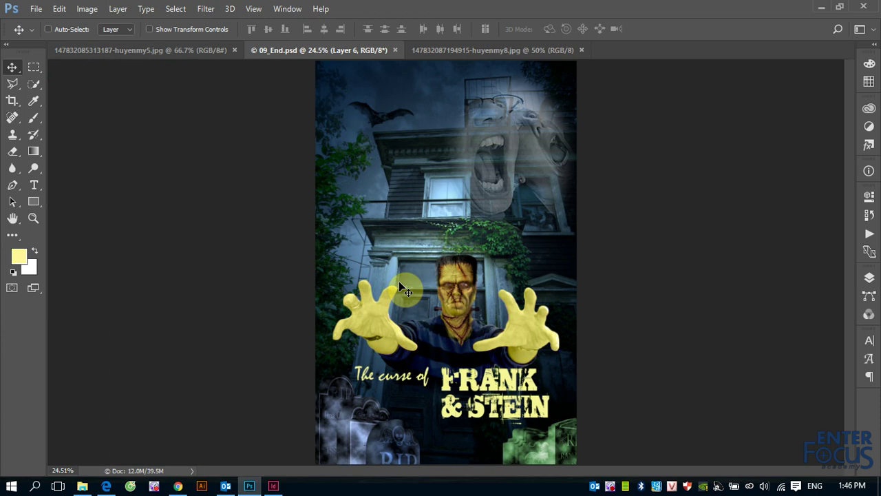
- View the composite at 100% actual size, centred on Frankenstein's head before the doorway
key(ctrl+1)
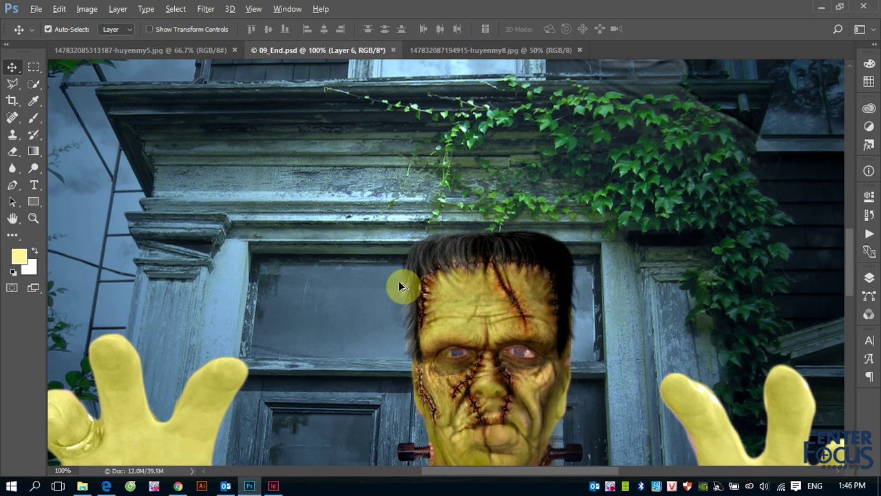
drag(401, 287, 405, 289)
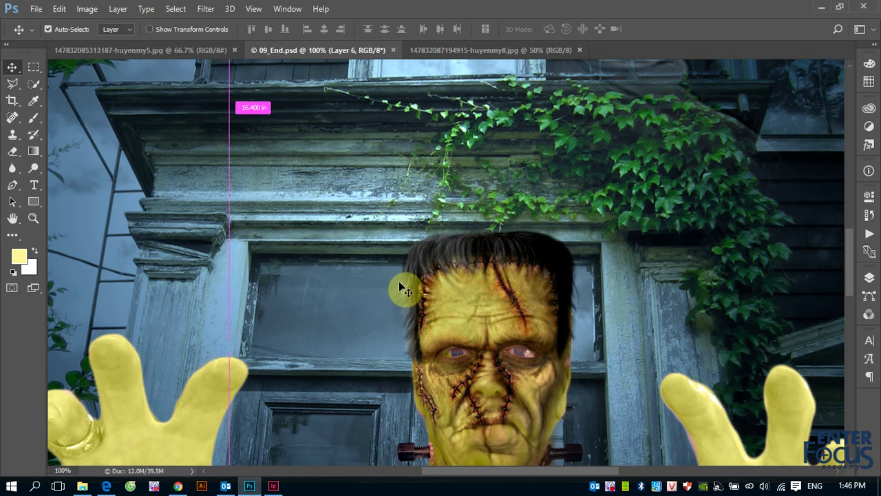
scroll(404, 289, up, 2)
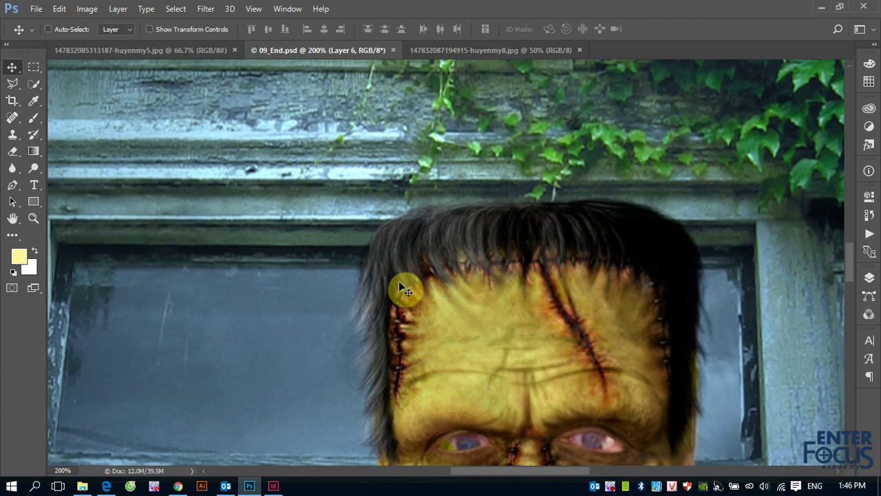
scroll(404, 289, down, 2)
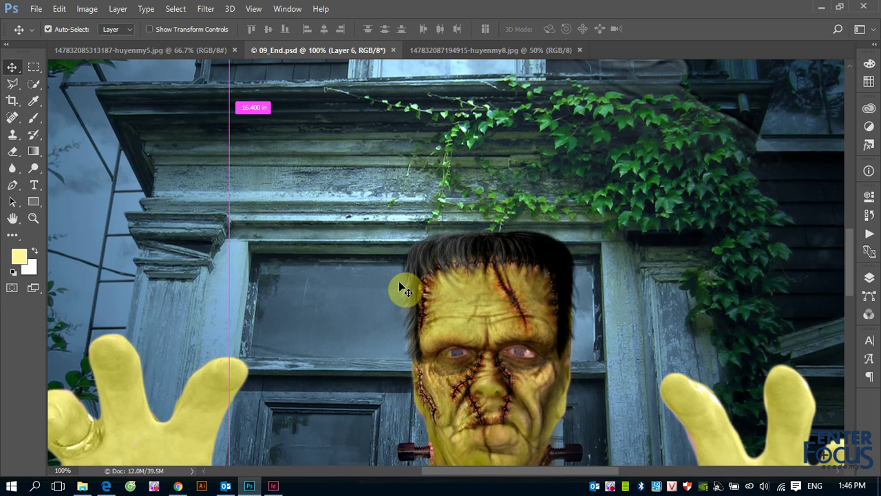
key(ctrl)
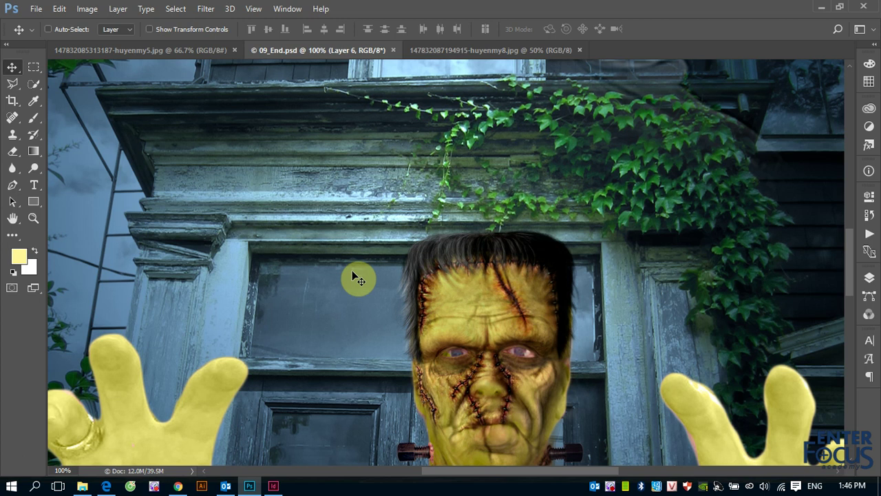
key(ctrl)
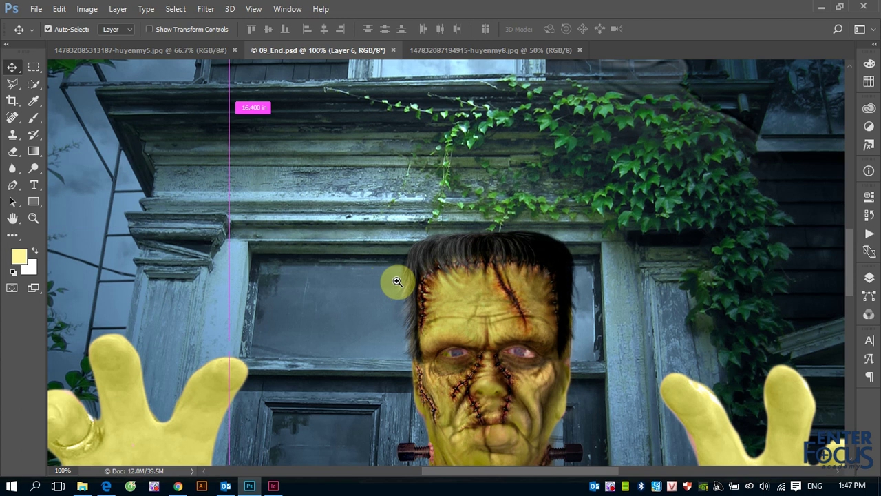
- Zoom-marquee Frankenstein's eye to about 1143% so individual pixels show as a grid
click(404, 333)
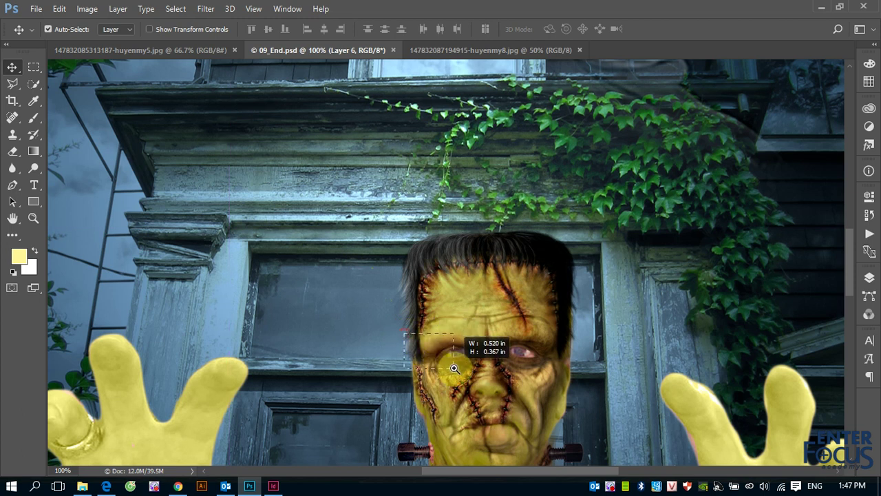
drag(414, 341, 454, 368)
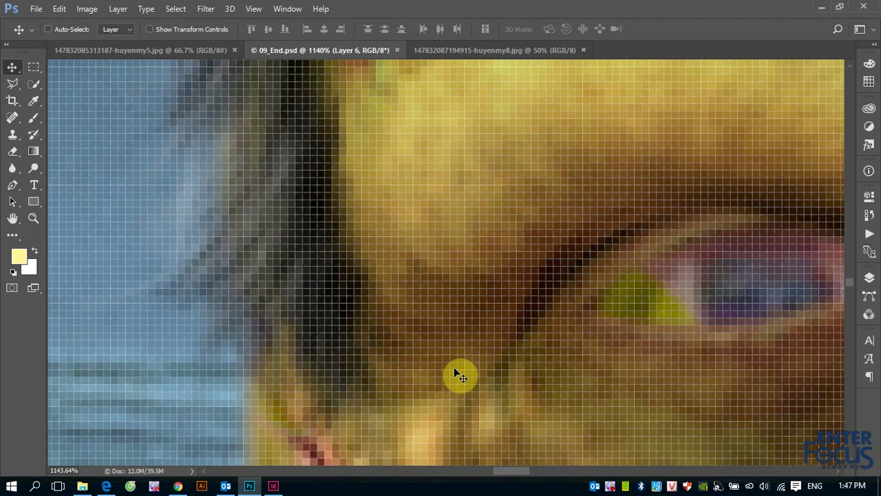
- Magnify the monster's hand in 09_End.psd down to the pixel grid
scroll(460, 376, down, 2)
scroll(460, 376, down, 1)
scroll(460, 376, down, 1)
scroll(460, 376, down, 1)
scroll(460, 376, down, 1)
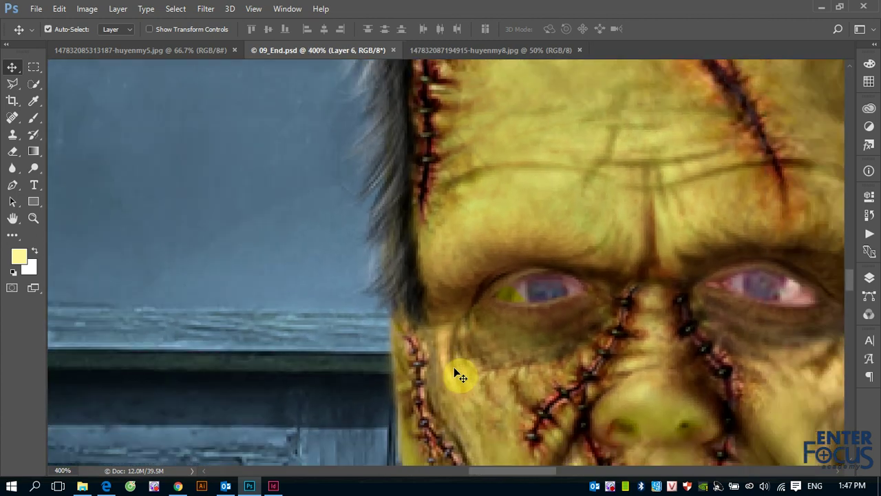
scroll(460, 376, down, 1)
scroll(460, 376, down, 1)
scroll(459, 375, down, 1)
scroll(459, 376, down, 2)
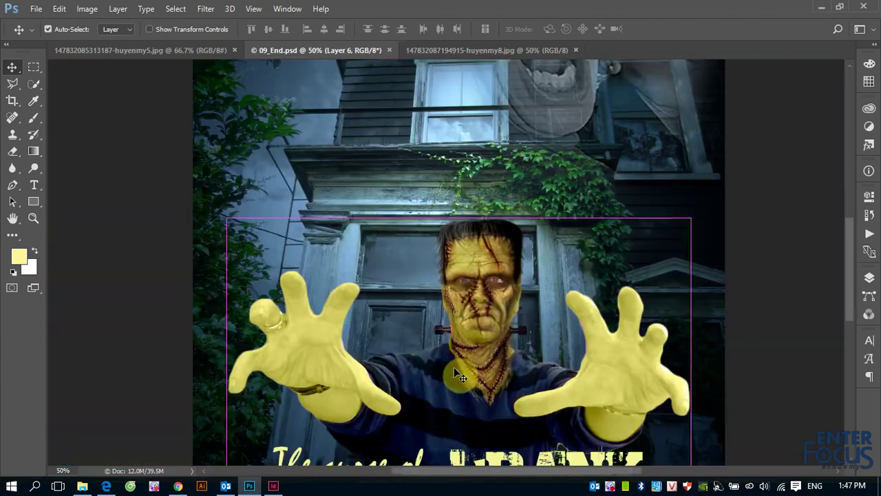
scroll(460, 376, down, 1)
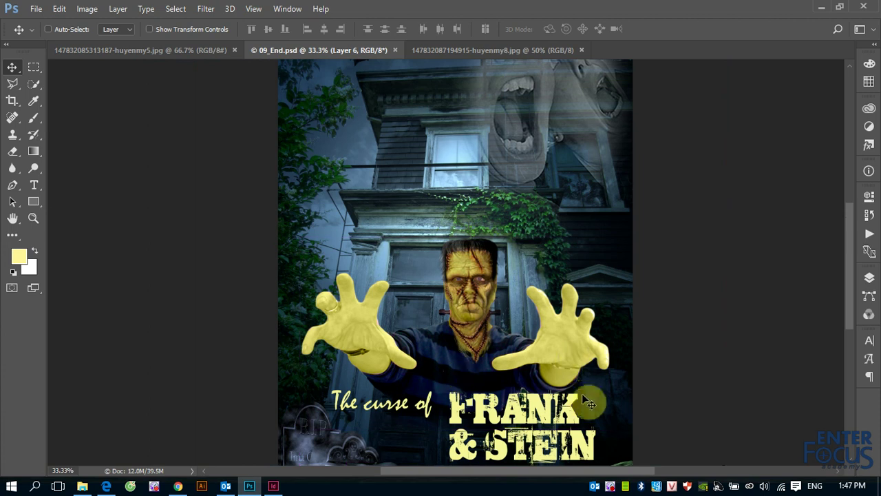
drag(564, 398, 566, 399)
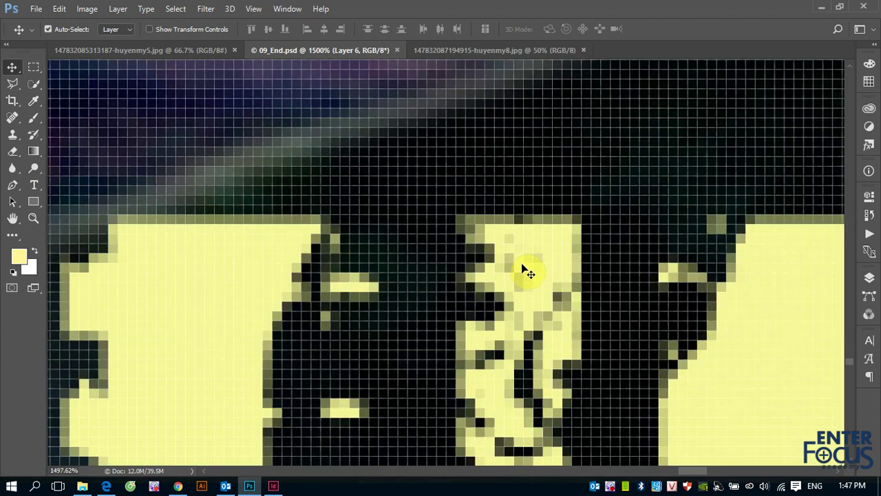
- Magnify the house wall near the ivy to pixel level
scroll(522, 264, down, 2)
scroll(522, 264, down, 1)
scroll(522, 264, down, 2)
scroll(524, 270, down, 2)
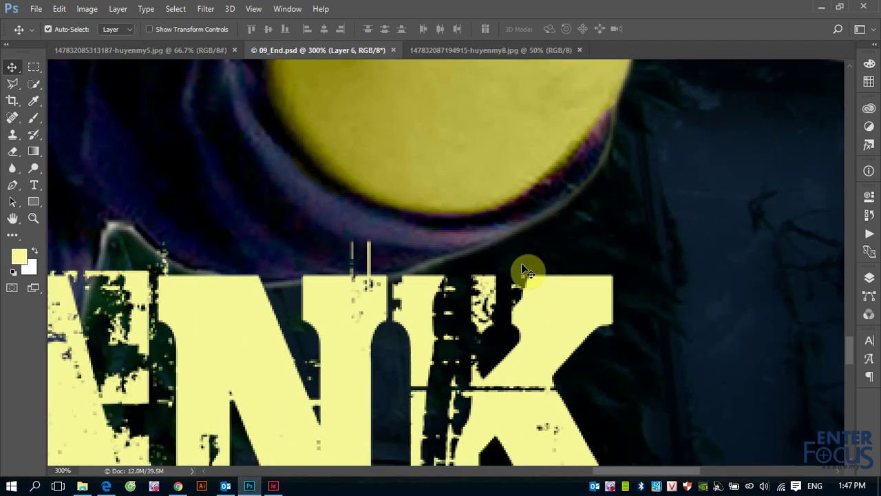
scroll(523, 270, down, 2)
scroll(523, 269, down, 1)
scroll(523, 270, down, 2)
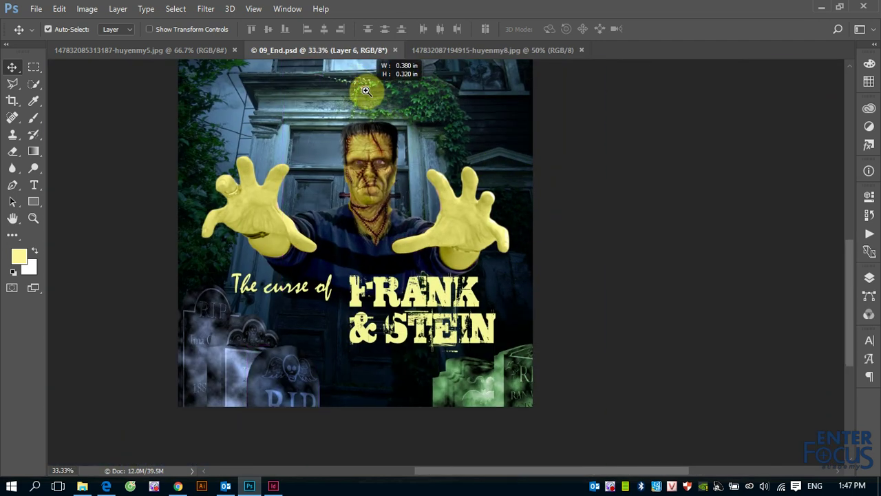
mouse_move(356, 84)
mouse_down()
mouse_move(366, 91)
mouse_move(89, 216)
mouse_move(626, 436)
mouse_move(299, 266)
mouse_move(377, 418)
mouse_move(295, 230)
mouse_up()
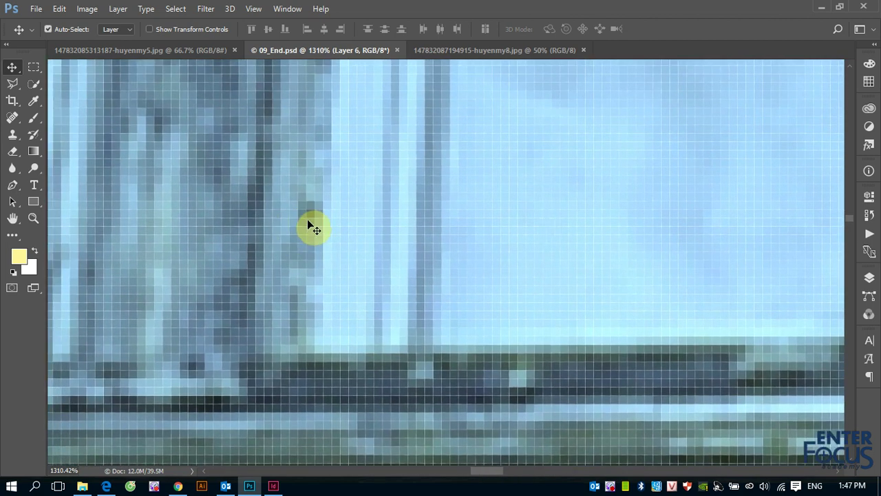
- Zoom back out, magnify the monster's left eye to 1570%, then show the runway photo
key(ctrl+minus)
key(ctrl+minus)
key(ctrl+minus)
key(ctrl+minus)
key(ctrl+minus)
key(ctrl+minus)
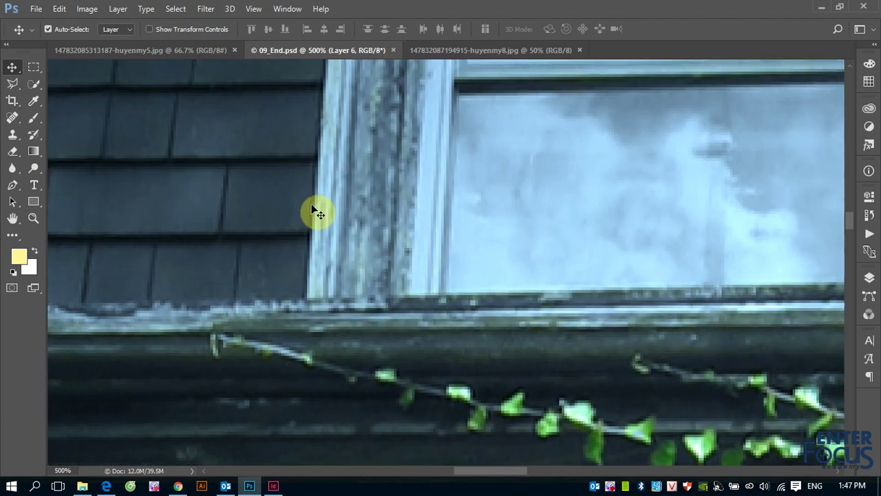
key(ctrl+minus)
key(ctrl+minus)
key(ctrl+minus)
key(ctrl+minus)
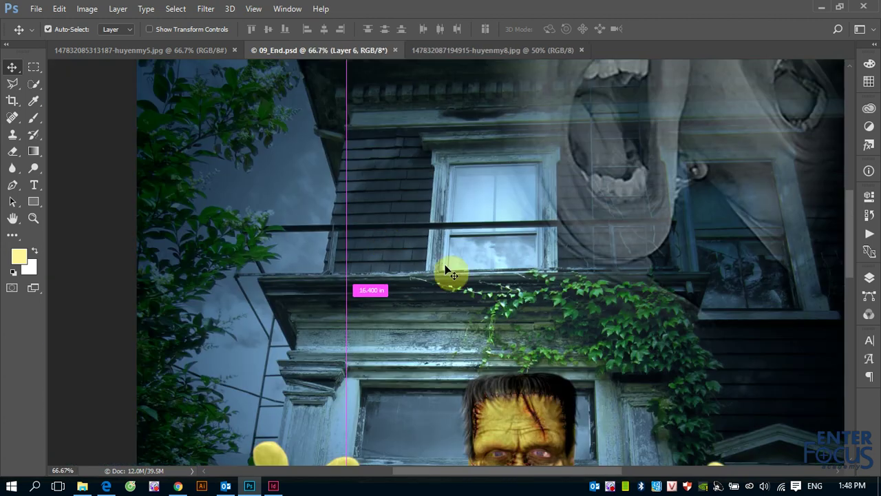
key(ctrl+minus)
drag(480, 401, 495, 411)
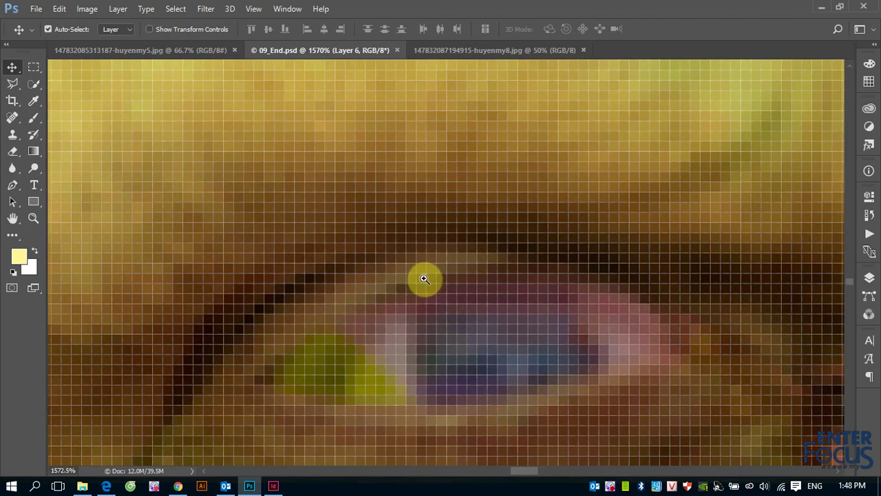
click(459, 50)
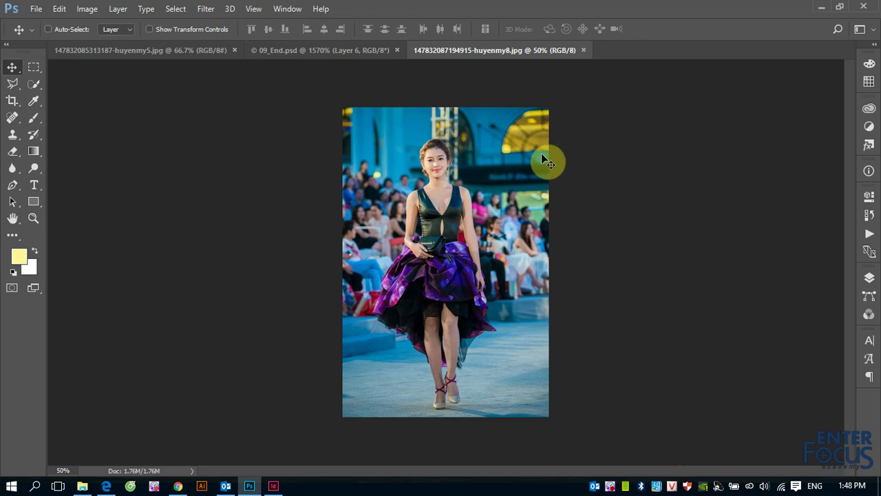
- Magnify the woman's eye in huyenmy8.jpg to pixel level and pan around the eye, cheek and hair
ctrl+click(417, 156)
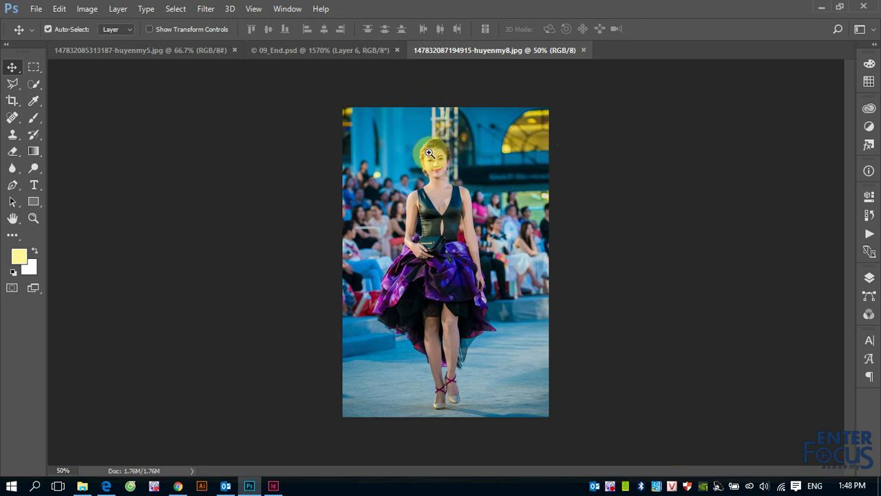
click(422, 152)
drag(422, 151, 436, 160)
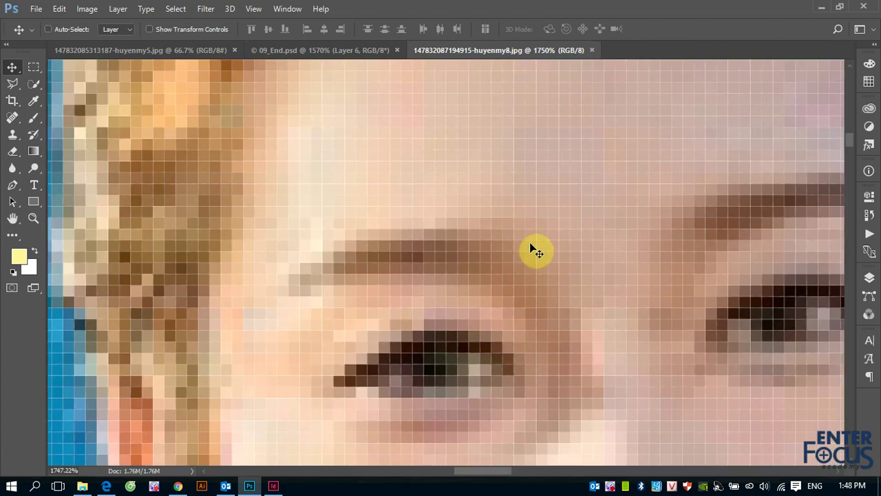
drag(461, 232, 476, 148)
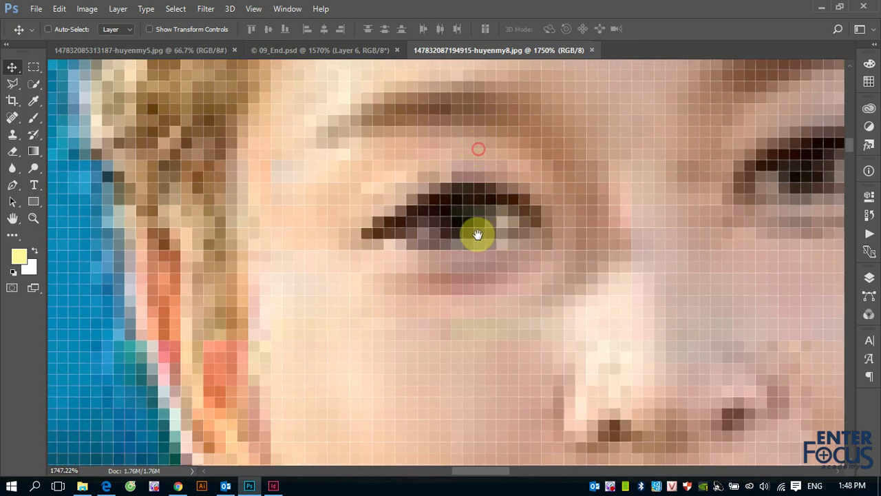
drag(204, 240, 384, 213)
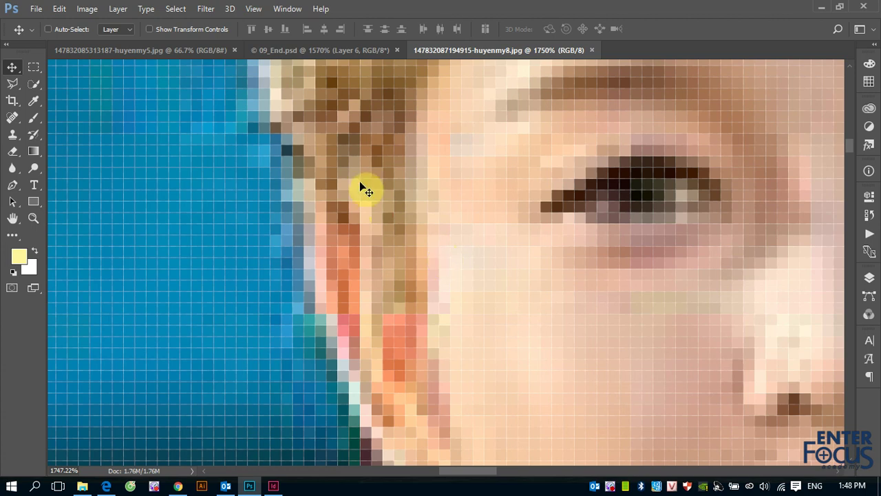
- In huyenmy5.jpg, magnify the sofa edge to pixels, then fit the photo in the window
click(171, 55)
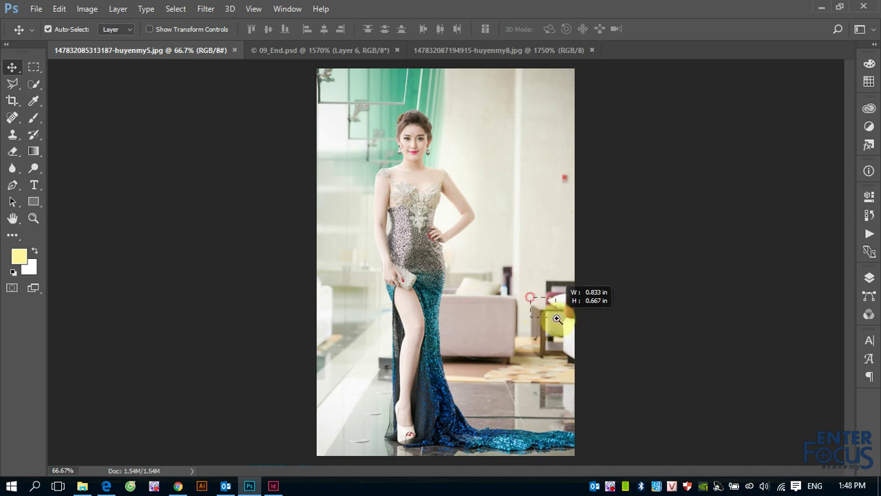
drag(532, 300, 559, 321)
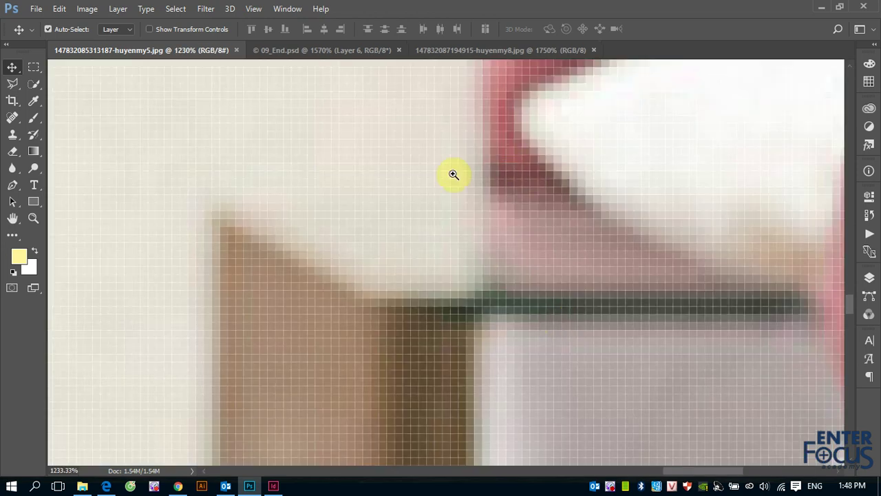
key(ctrl+0)
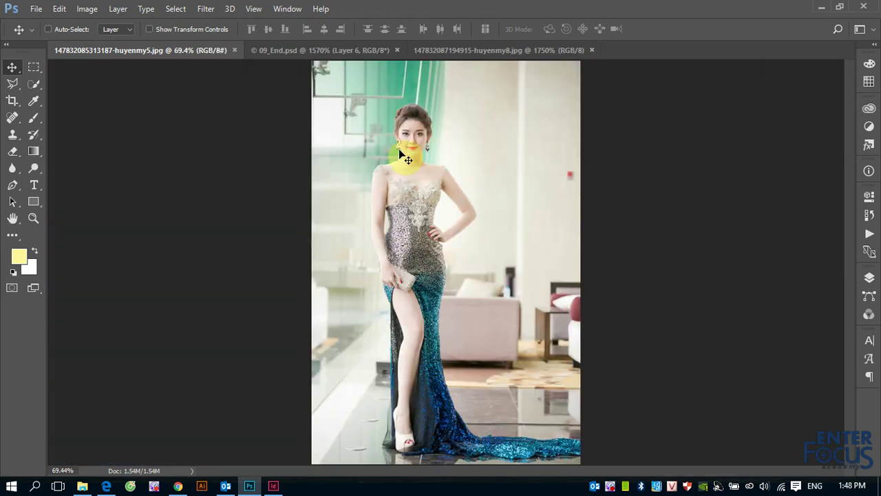
- Magnify the sequined dress hem to pixel level, then zoom back out to 66.7%
drag(432, 413, 472, 436)
drag(447, 219, 659, 370)
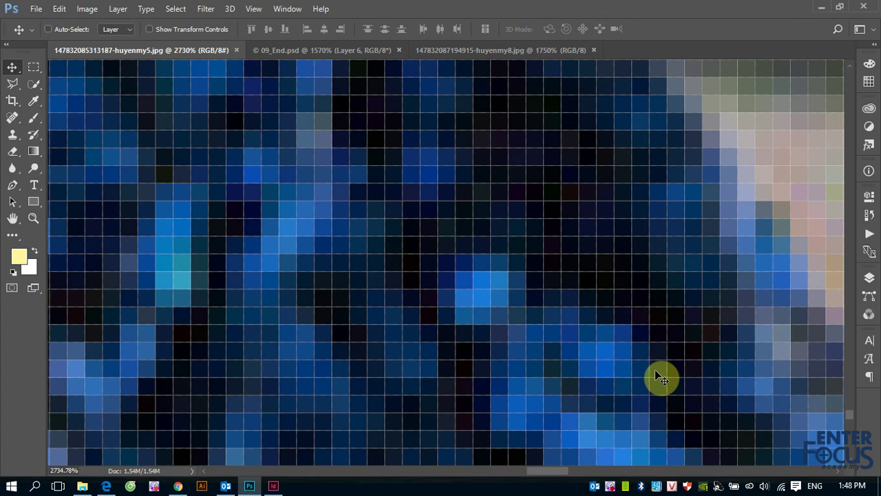
scroll(657, 377, down, 2)
scroll(657, 377, down, 2)
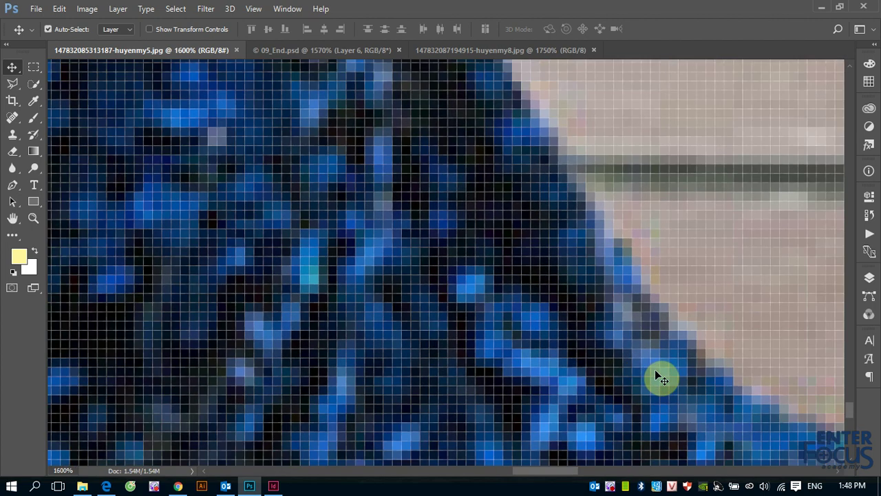
scroll(657, 377, down, 2)
scroll(657, 378, down, 2)
scroll(657, 377, down, 1)
scroll(658, 377, down, 1)
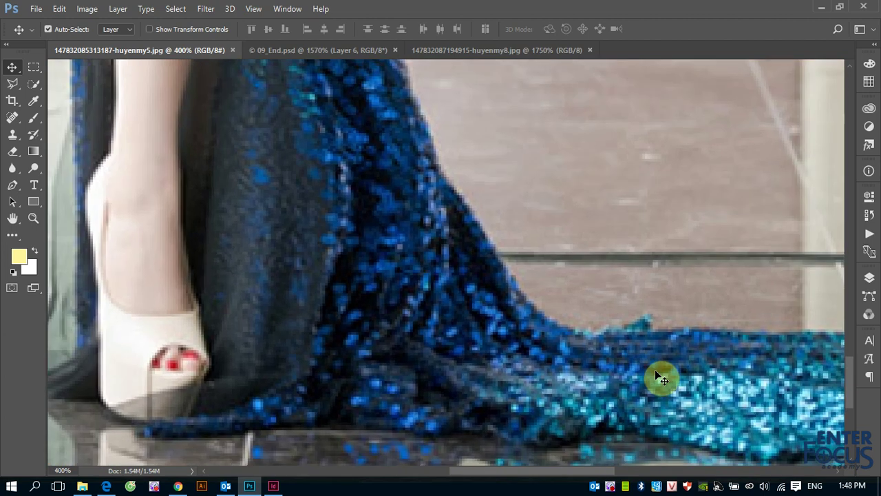
scroll(657, 377, down, 1)
scroll(657, 377, down, 1)
scroll(657, 377, down, 2)
scroll(658, 378, down, 1)
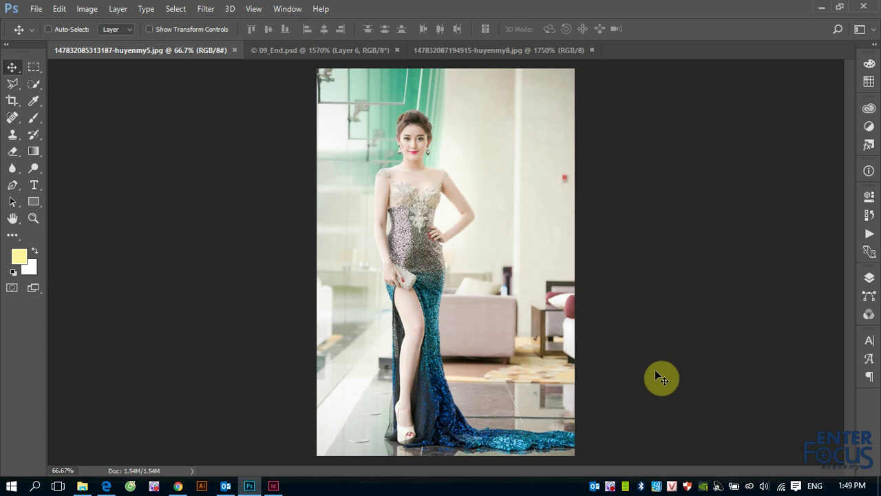
- Add an italic pale-yellow 'Pixel' text layer on the wall beside the woman's face
click(34, 185)
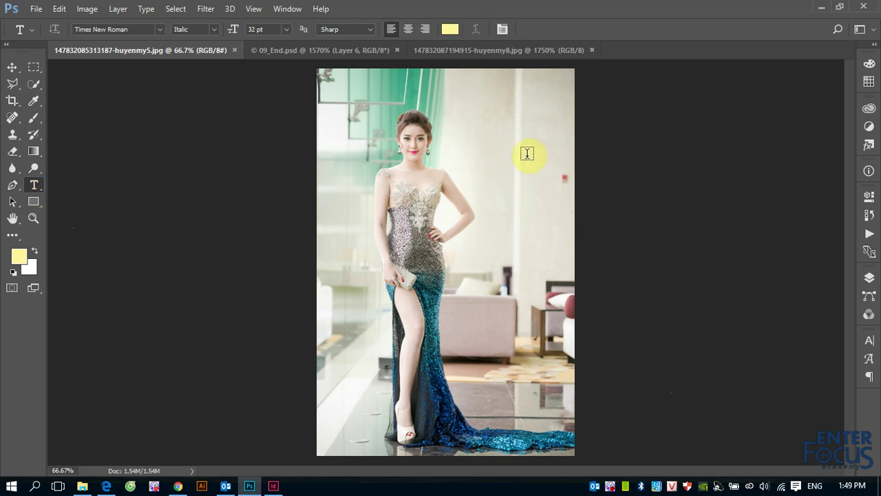
drag(413, 106, 565, 185)
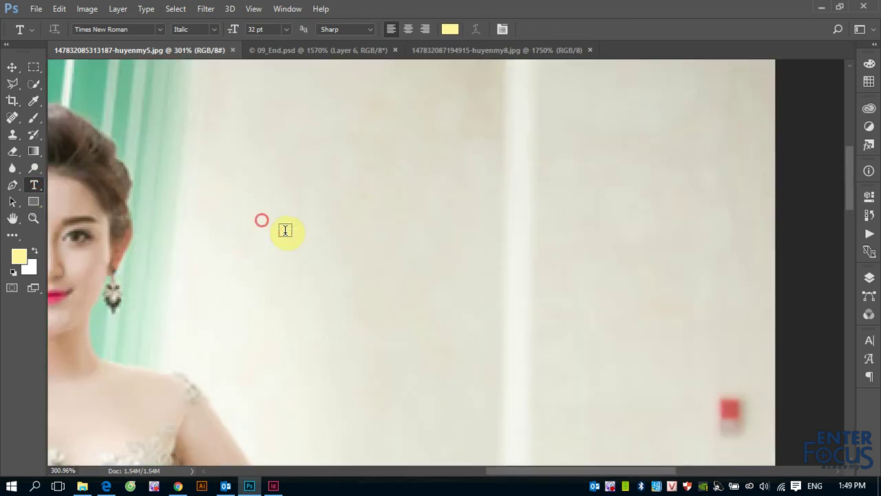
click(262, 220)
text(P)
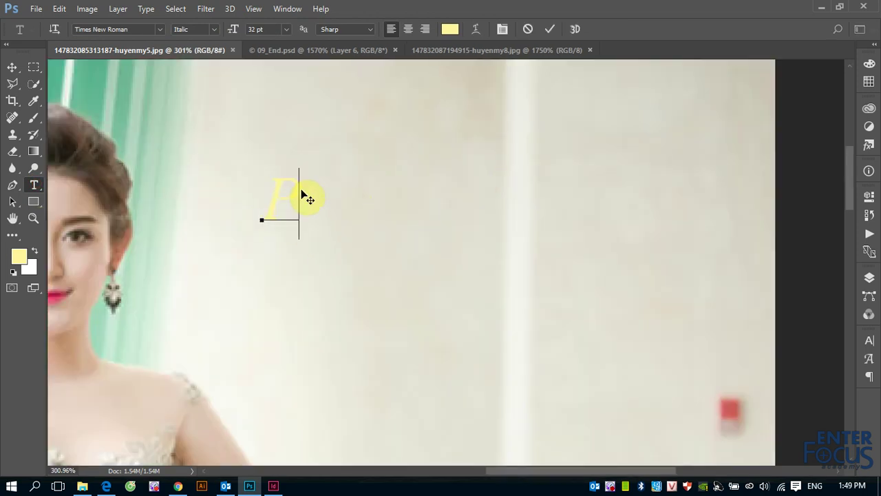
text(ix)
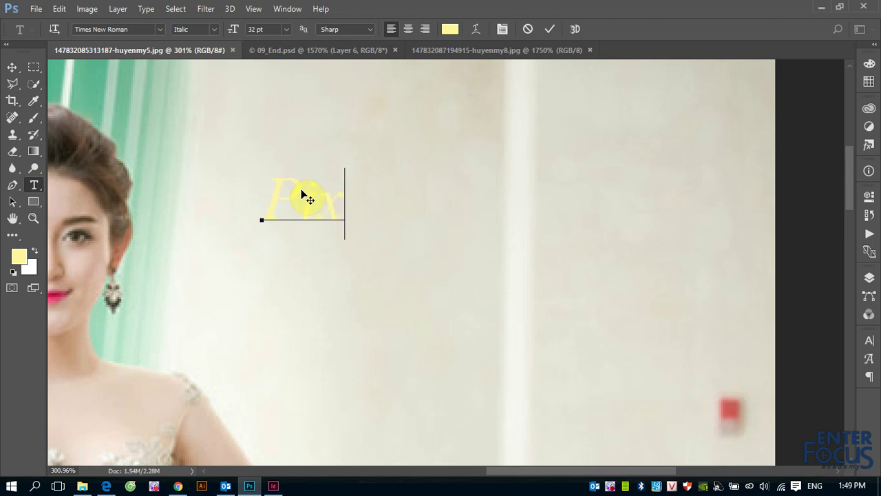
text(el)
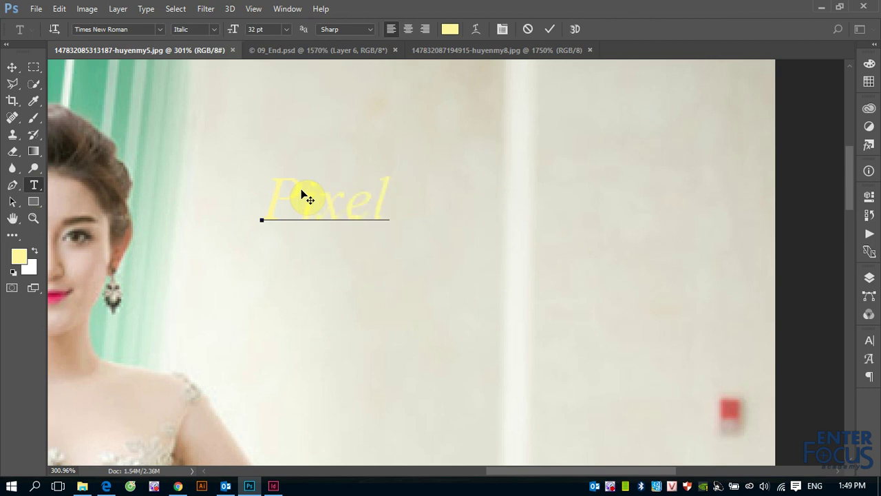
click(11, 66)
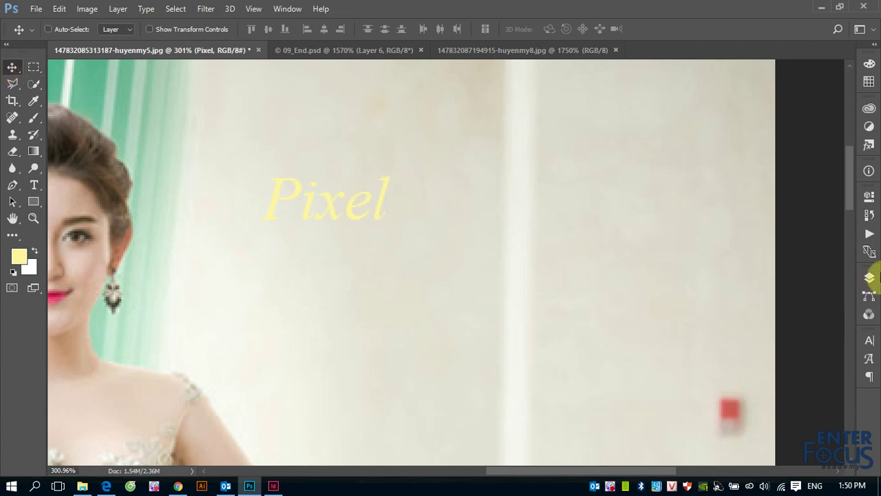
- Delete the 'Pixel' text layer in the Layers panel and zoom out to the whole photo
click(869, 276)
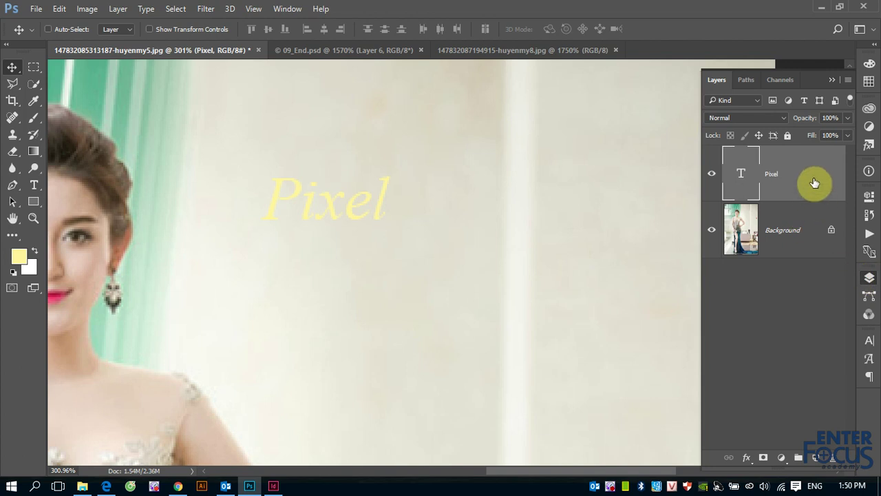
mouse_move(814, 182)
mouse_down()
mouse_move(825, 455)
mouse_move(833, 457)
mouse_up()
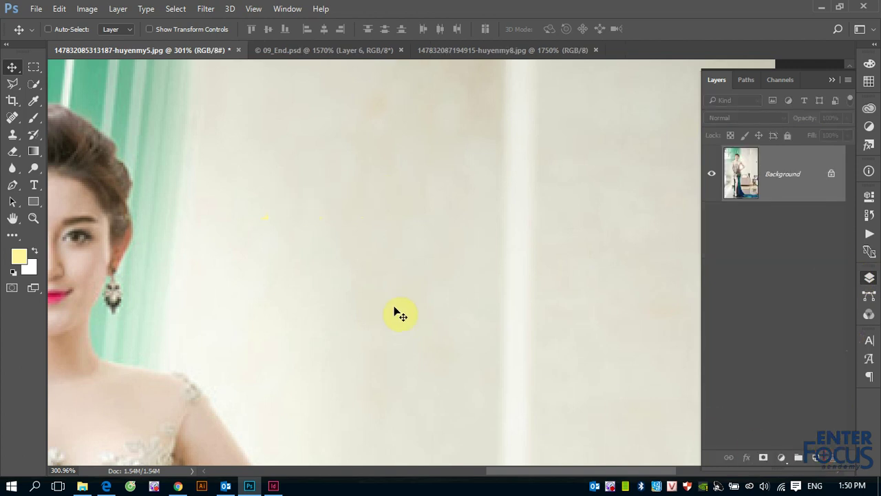
key(ctrl)
key(ctrl+minus)
key(ctrl+minus)
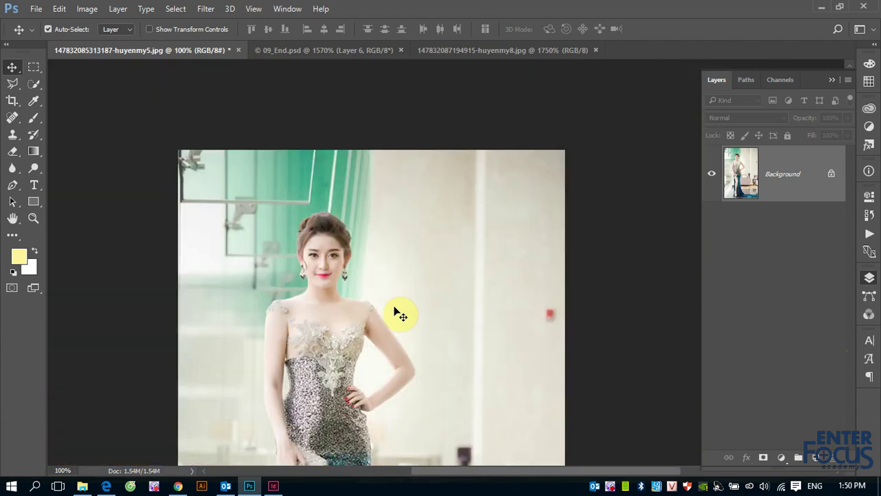
key(ctrl+minus)
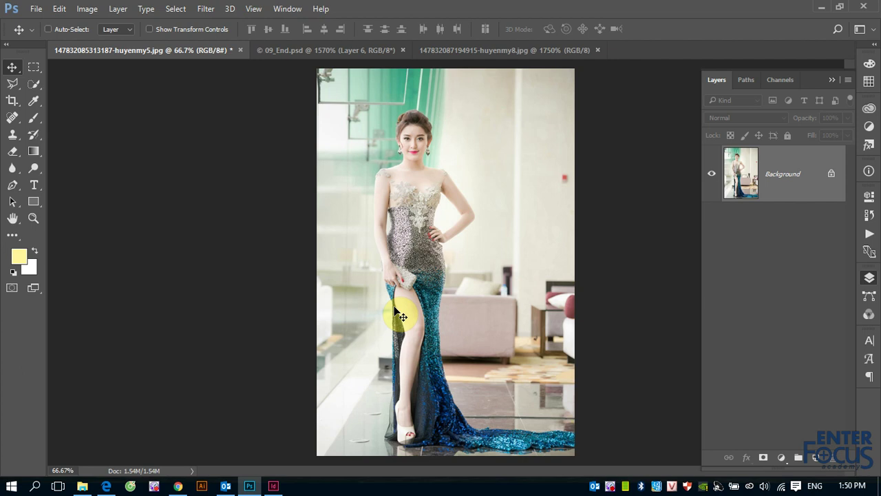
- With the Brush tool, set the foreground colour to red f5071d and the brush size to 61 px
click(34, 118)
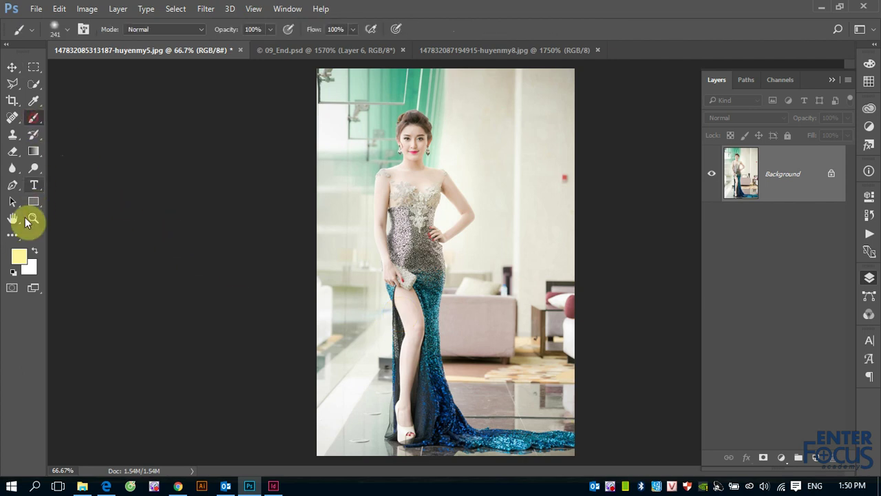
key(x)
click(18, 257)
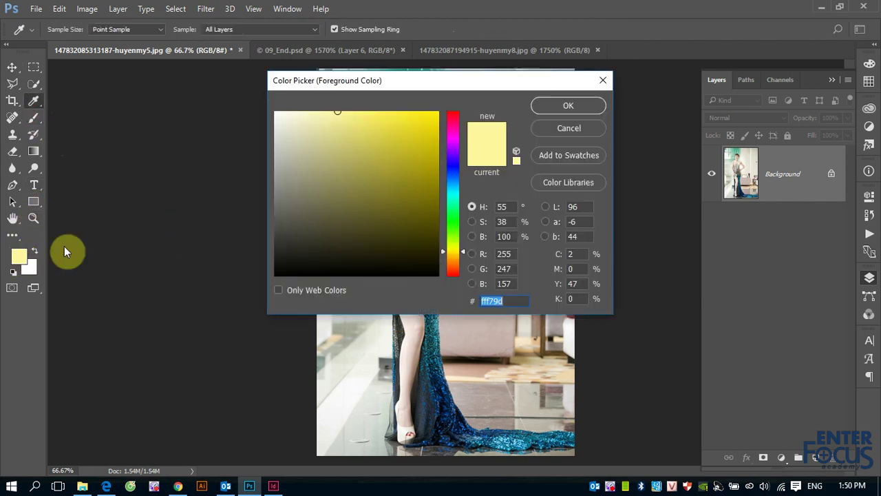
click(454, 117)
click(434, 117)
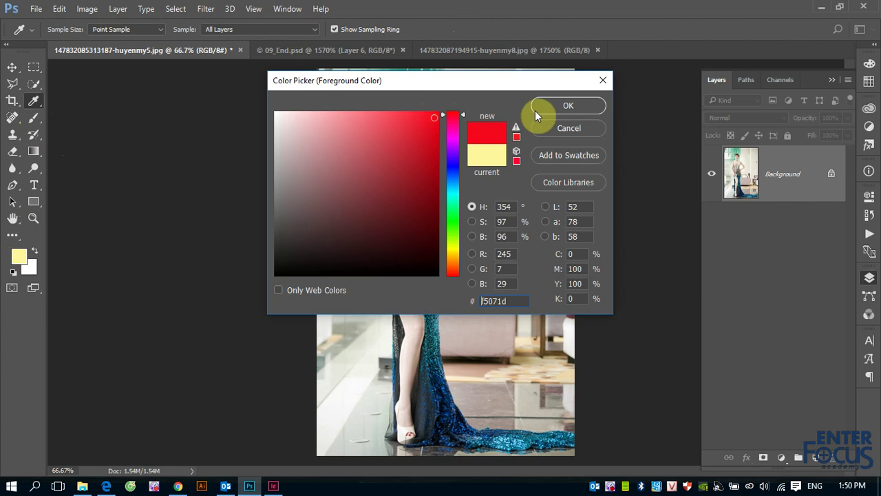
click(551, 109)
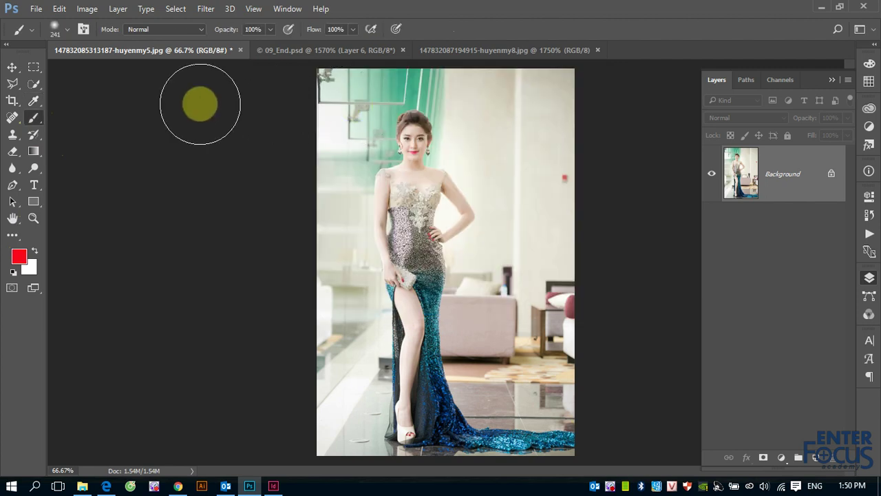
drag(523, 208, 482, 218)
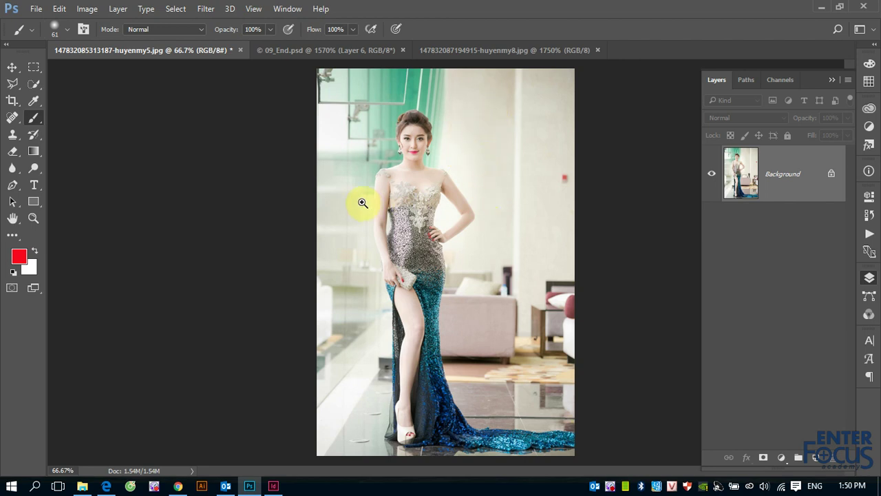
drag(364, 202, 536, 295)
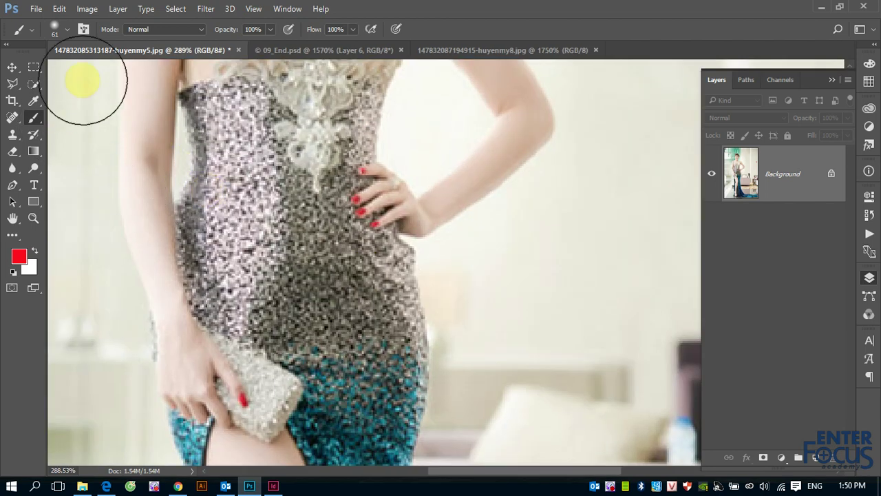
- Set the brush mode to Color and paint the sequinned bodice red, keeping its sparkle texture
click(200, 29)
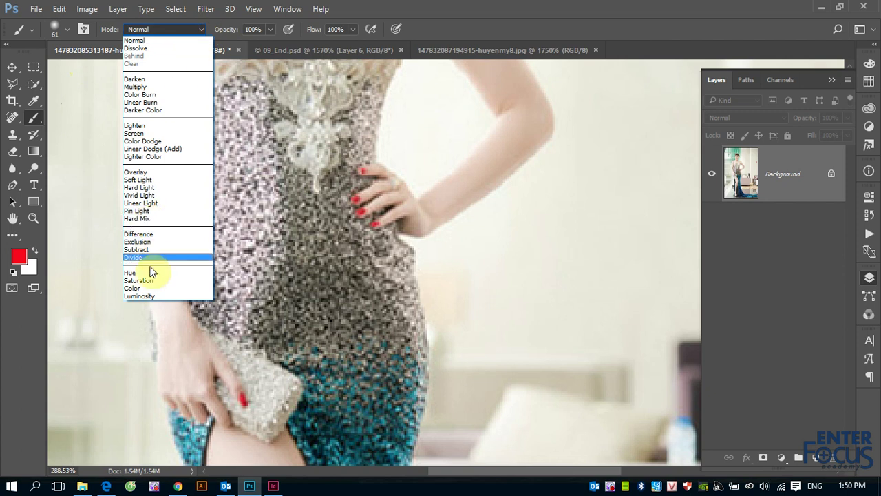
click(140, 285)
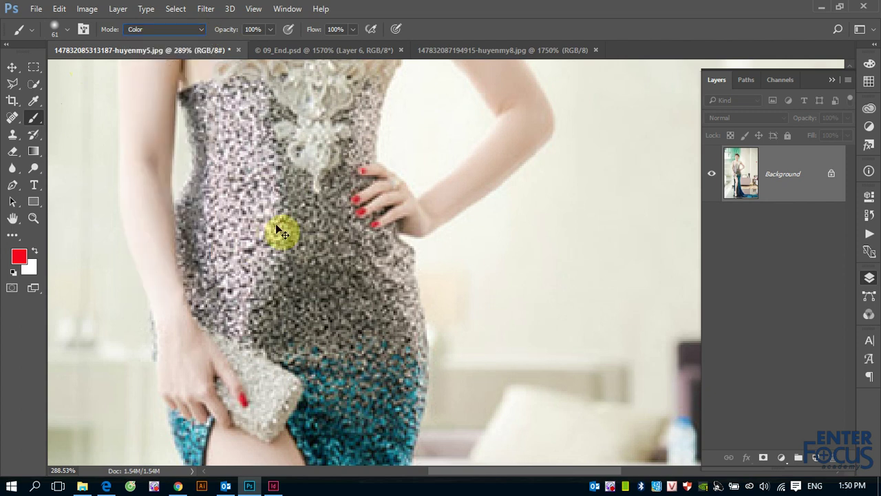
key(ctrl+1)
key(ctrl+minus)
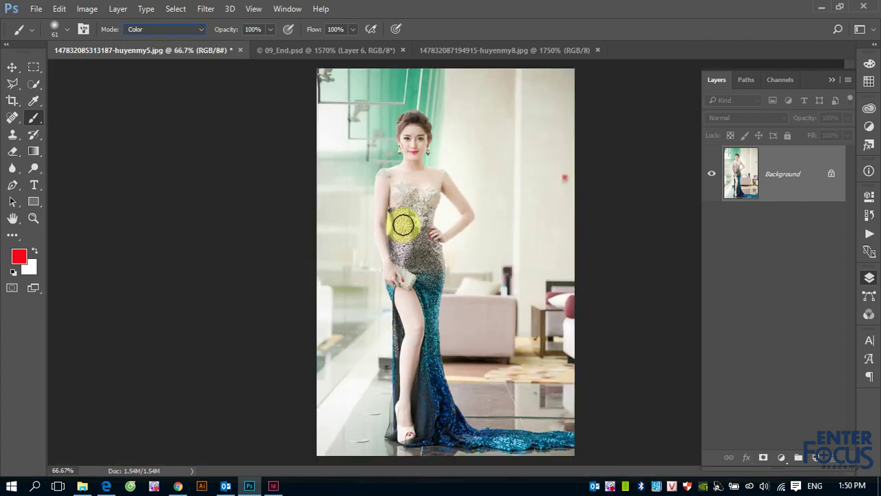
drag(365, 194, 502, 285)
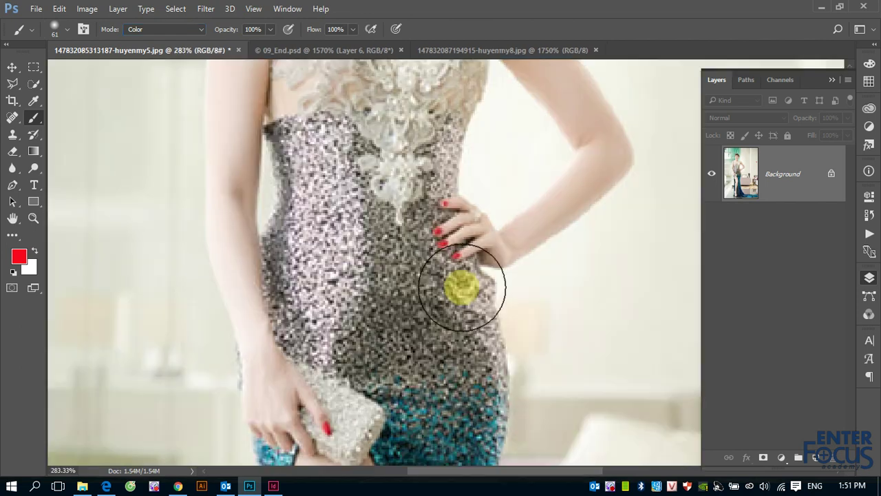
mouse_move(321, 169)
mouse_down()
mouse_move(296, 176)
mouse_move(344, 122)
mouse_move(373, 142)
mouse_move(350, 213)
mouse_move(380, 217)
mouse_move(303, 280)
mouse_move(285, 269)
mouse_move(299, 199)
mouse_move(292, 138)
mouse_move(305, 138)
mouse_move(299, 318)
mouse_move(291, 311)
mouse_move(367, 358)
mouse_move(341, 346)
mouse_move(446, 366)
mouse_move(473, 354)
mouse_move(360, 292)
mouse_move(407, 250)
mouse_move(406, 216)
mouse_move(458, 289)
mouse_move(475, 338)
mouse_move(464, 289)
mouse_up()
mouse_move(440, 150)
mouse_down()
mouse_move(440, 133)
mouse_move(415, 206)
mouse_move(425, 220)
mouse_move(406, 234)
mouse_move(370, 151)
mouse_up()
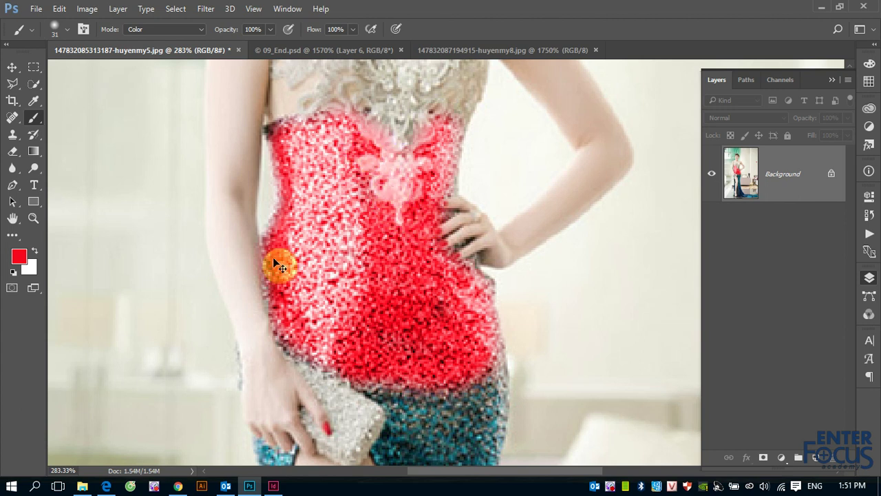
key(ctrl+minus)
key(ctrl+minus)
key(ctrl+minus)
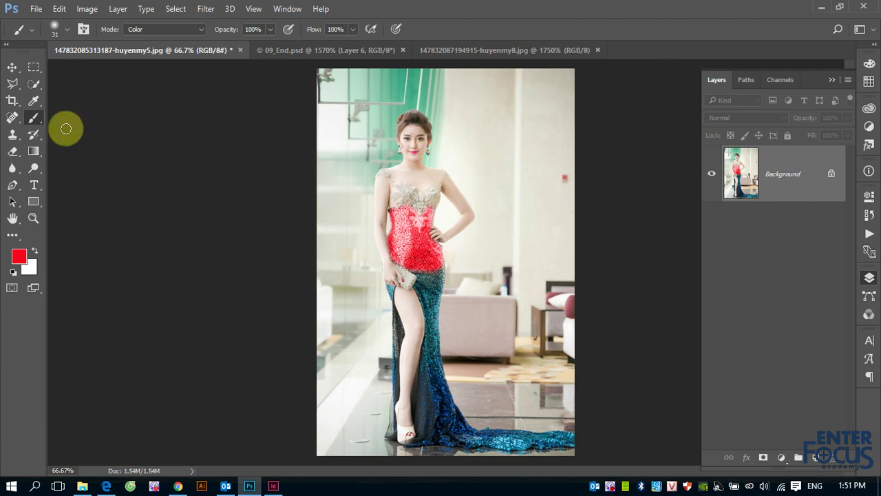
- Apply Edit > Fill with Foreground Color contents at Normal, 100% opacity
click(59, 8)
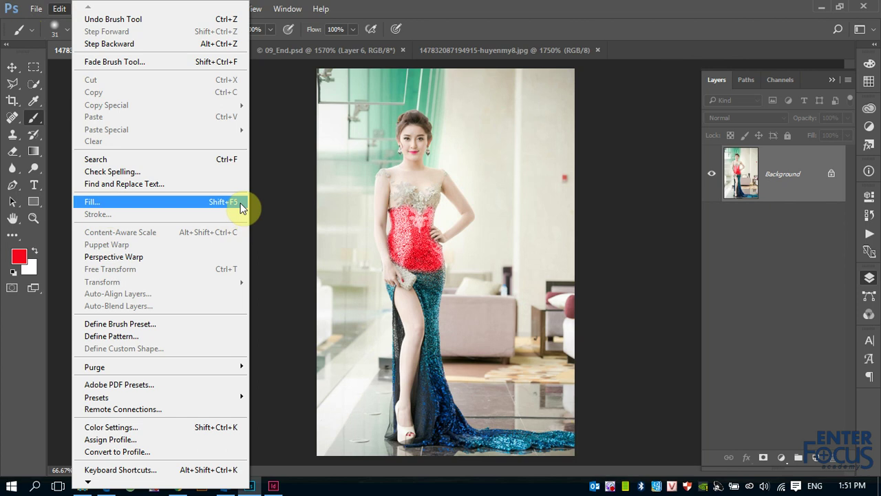
click(241, 206)
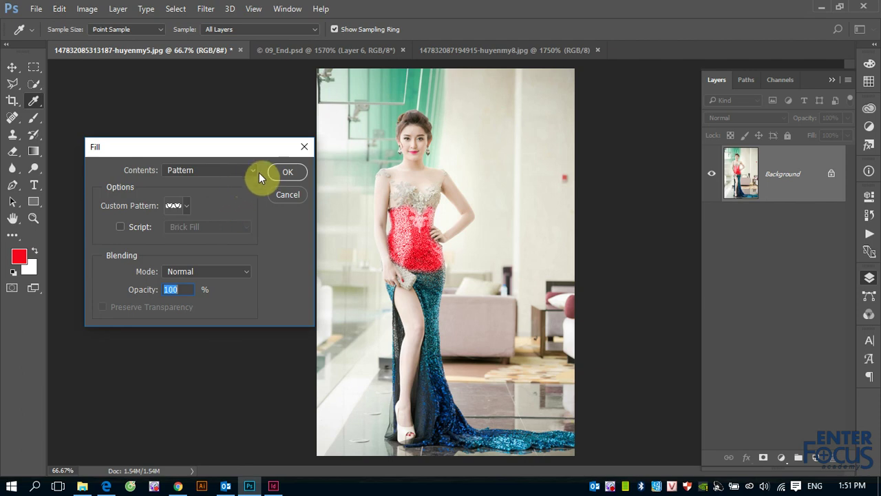
click(255, 169)
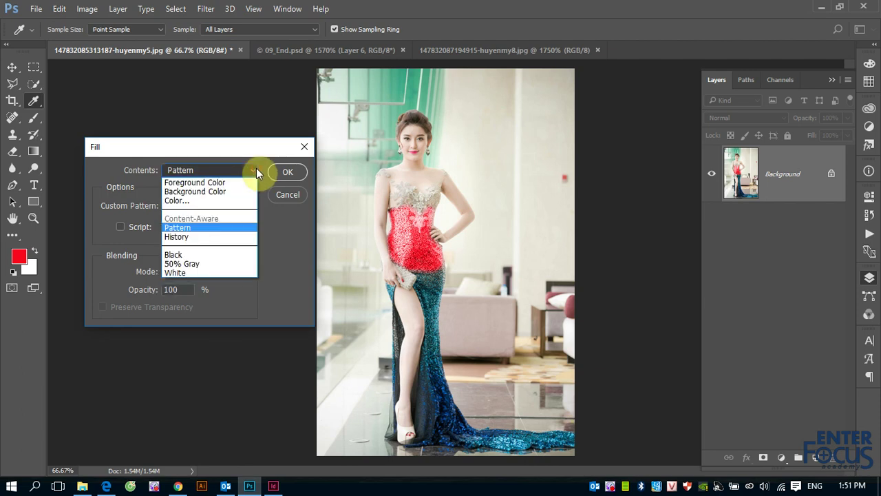
click(188, 183)
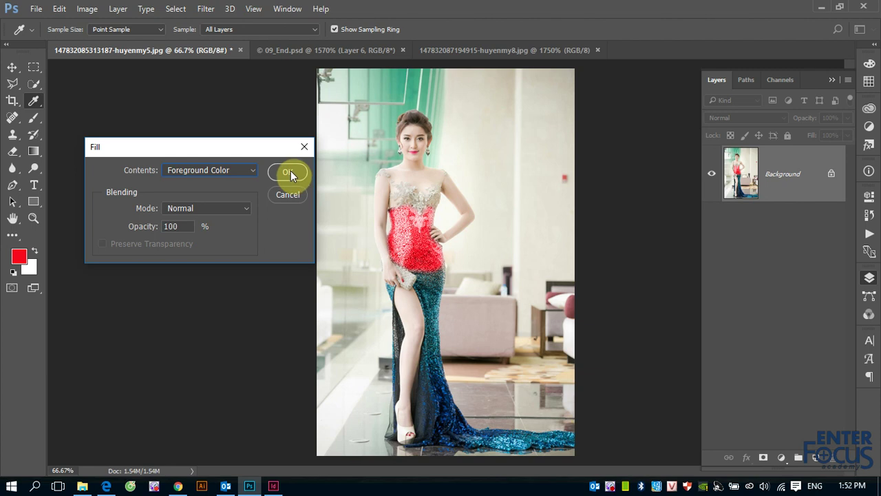
click(289, 172)
key(b)
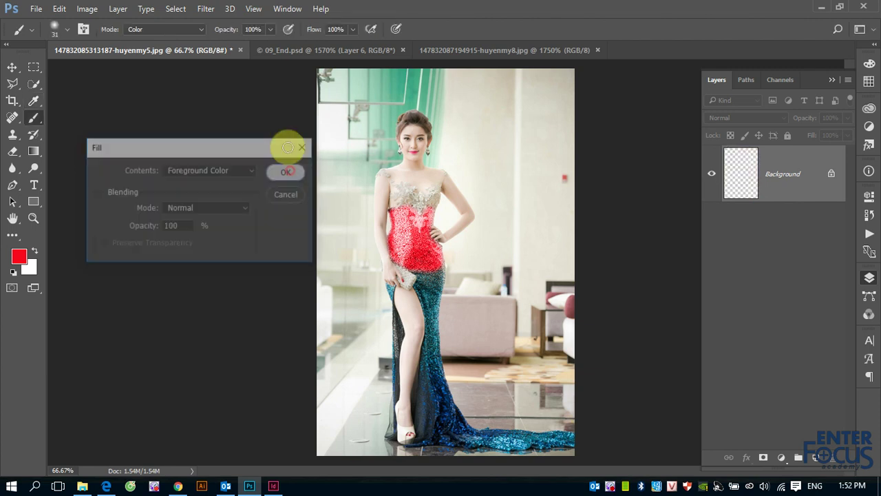
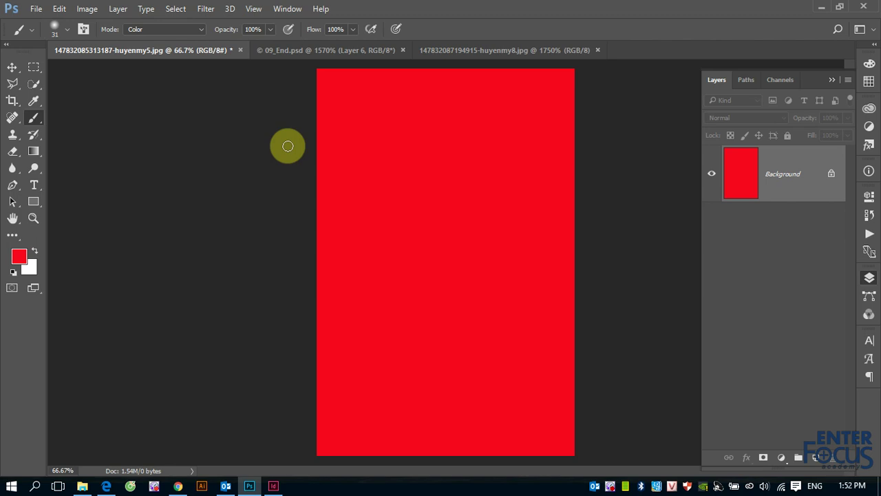
- Undo the red fill and zoom in closely on the sequined dress
key(ctrl+z)
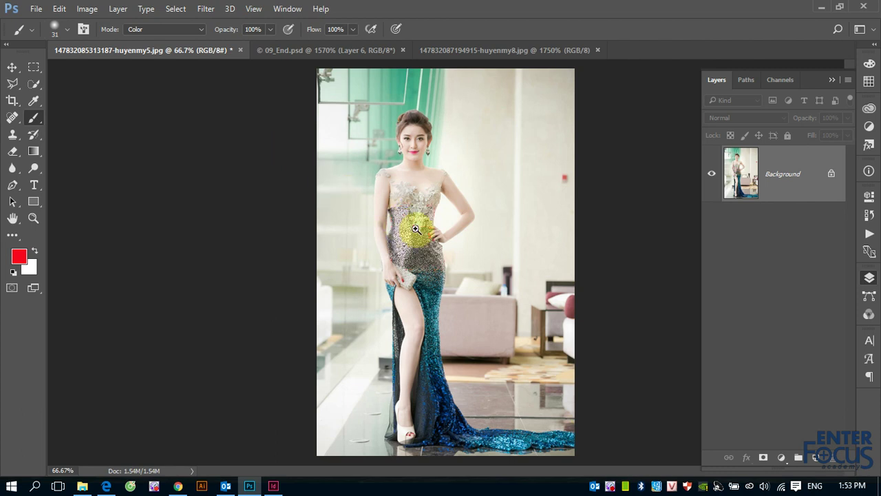
drag(422, 220, 433, 240)
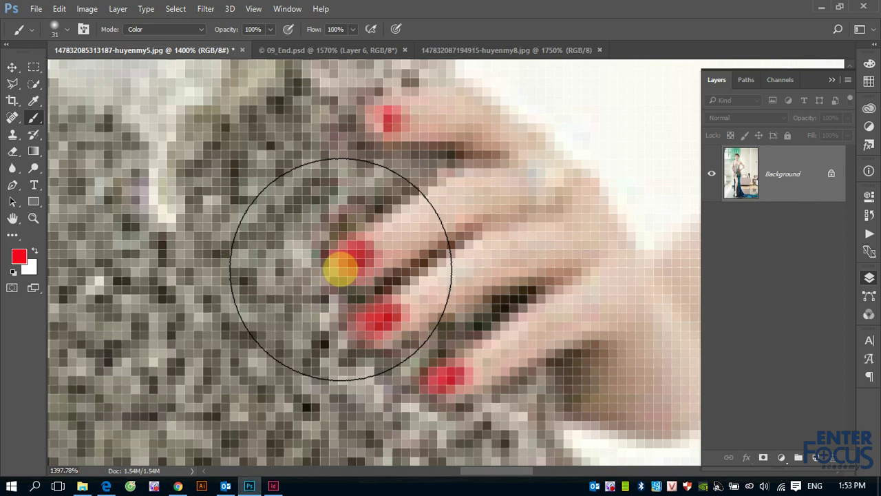
- Zoom back out and fit the entire photo of the woman on screen with Ctrl+0
scroll(342, 269, down, 2)
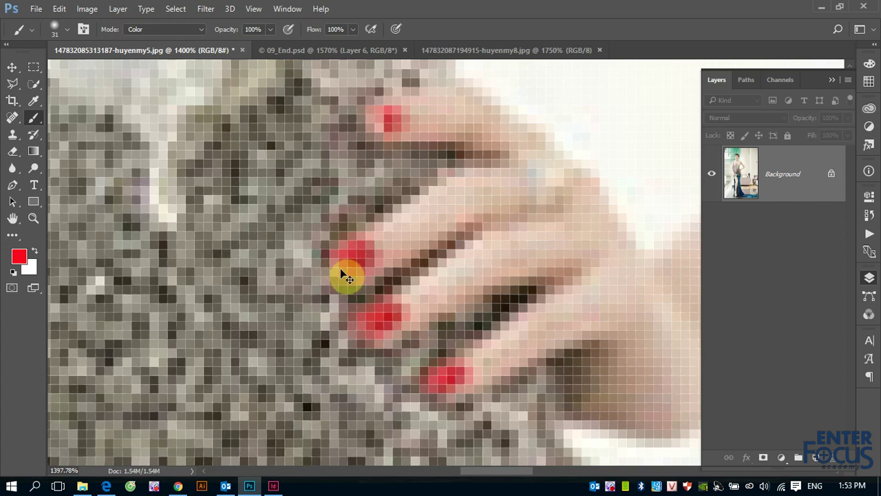
scroll(343, 271, down, 1)
scroll(341, 272, down, 1)
scroll(342, 273, down, 1)
scroll(342, 273, down, 1)
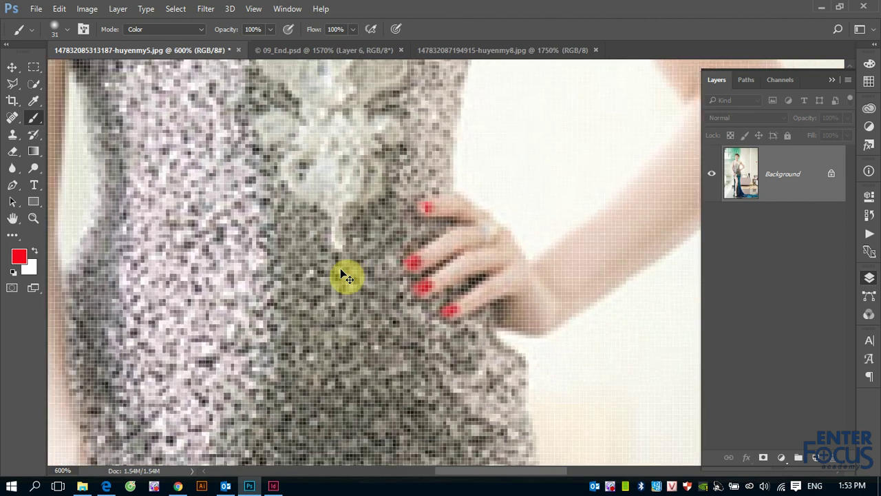
scroll(342, 273, down, 1)
key(ctrl+0)
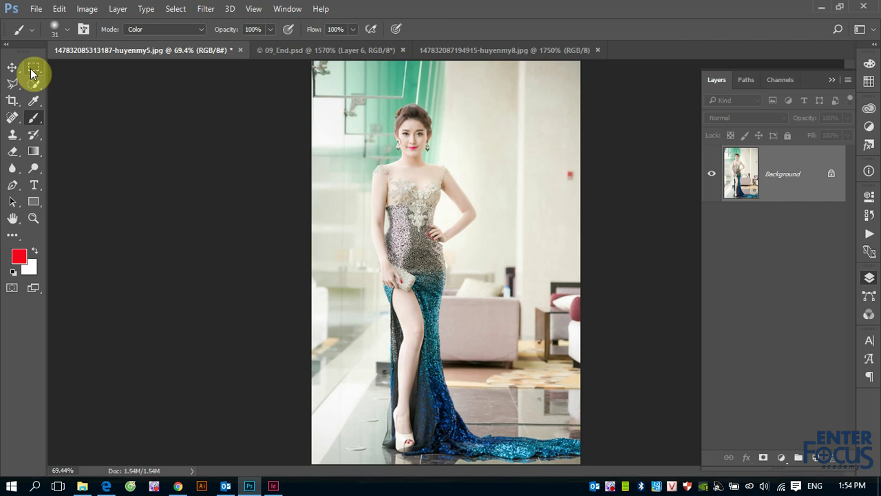
- Browse the Marquee, Lasso and Quick Selection tool variants, ending on the Rectangular Marquee Tool
click(33, 73)
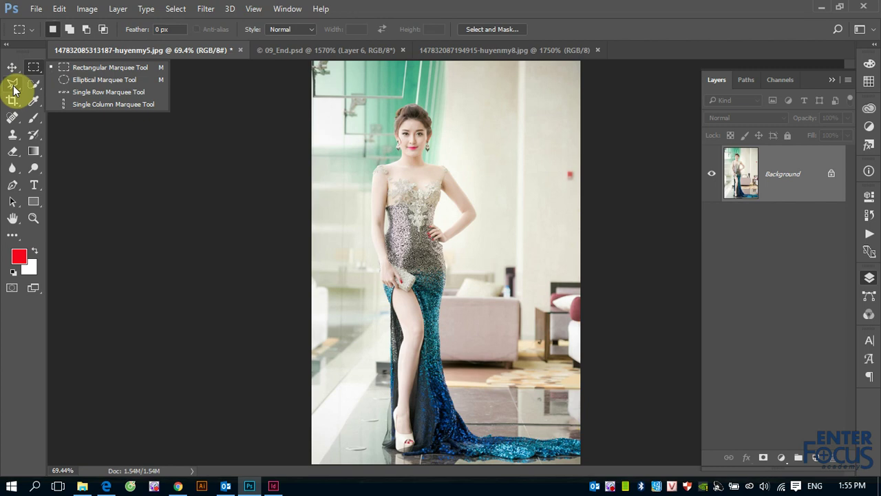
click(13, 90)
right_click(13, 89)
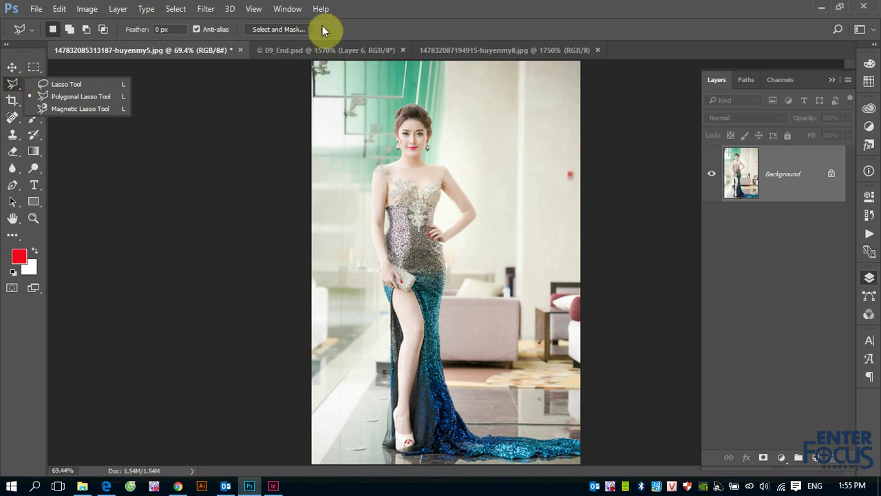
click(361, 13)
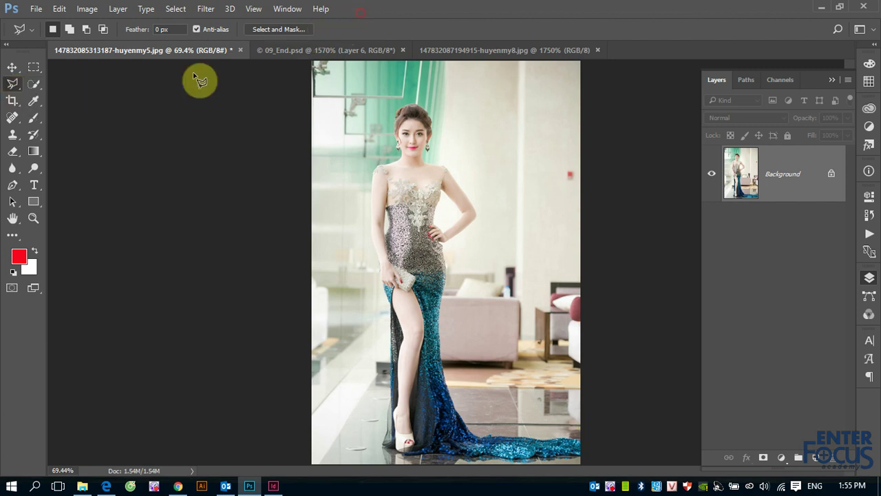
click(35, 86)
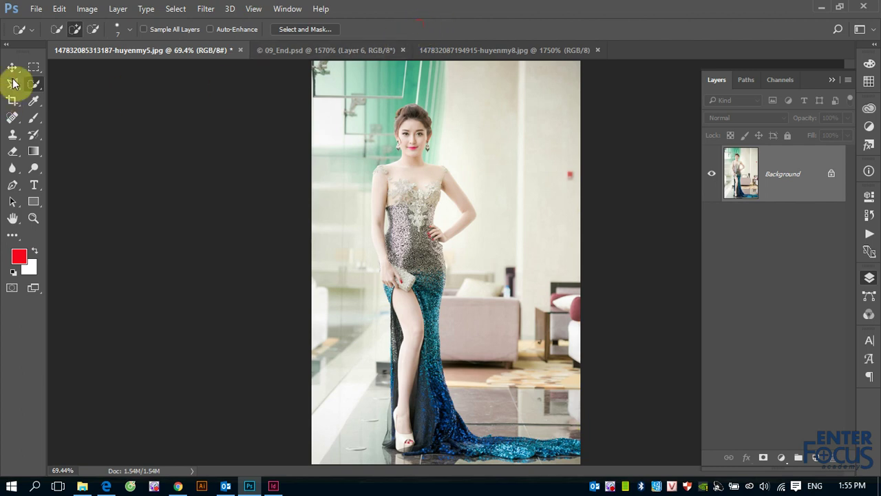
click(33, 67)
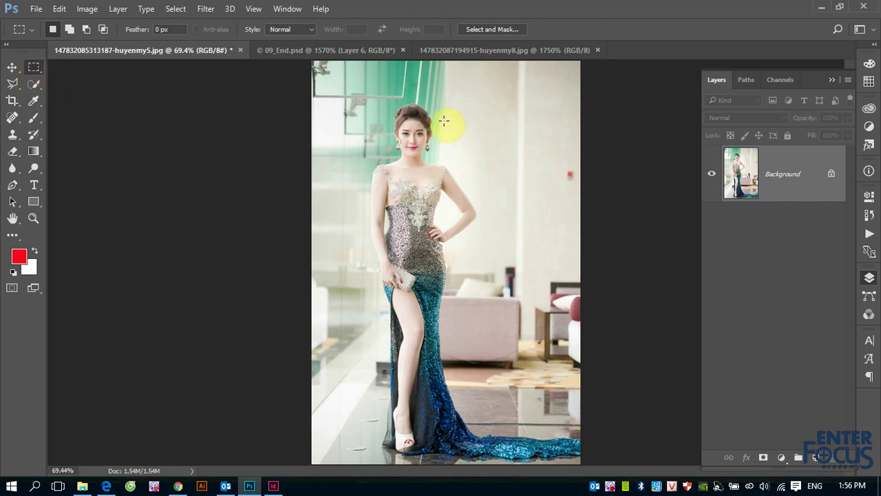
- Draw a rectangular marquee, then drag it around until it frames the woman's head
drag(443, 121, 513, 161)
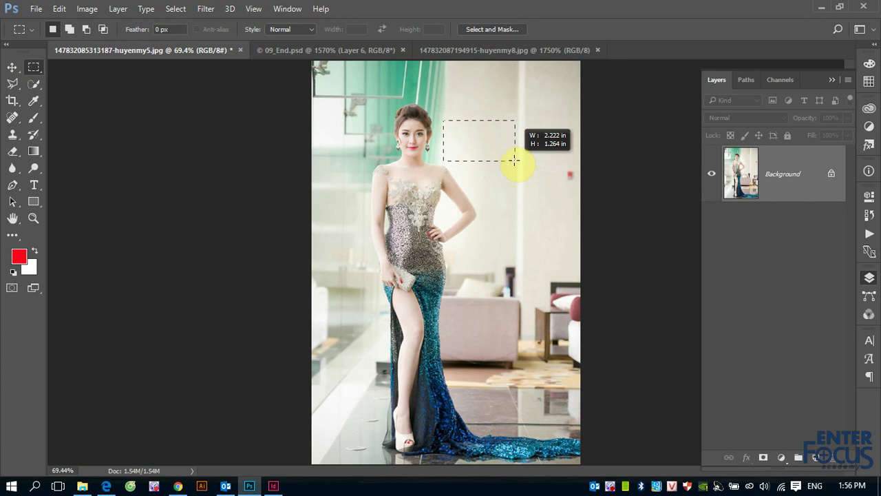
drag(513, 160, 514, 160)
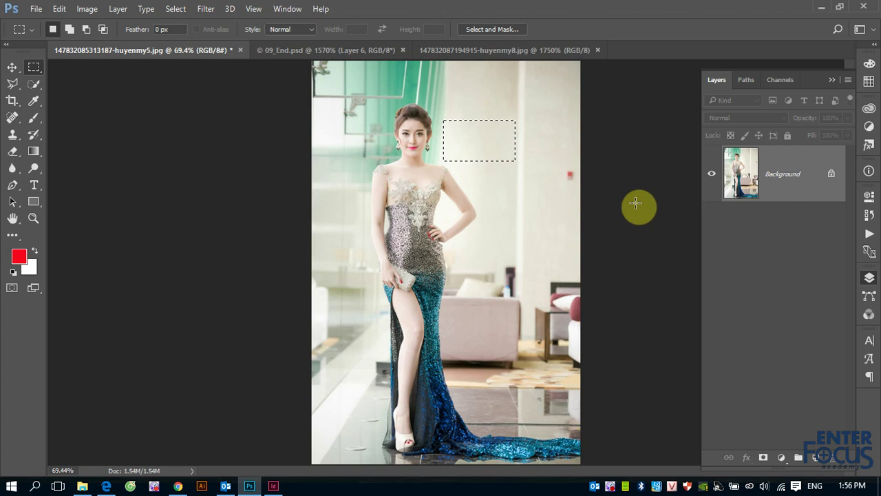
mouse_move(469, 139)
mouse_down()
mouse_move(367, 204)
mouse_move(475, 252)
mouse_move(539, 113)
mouse_up()
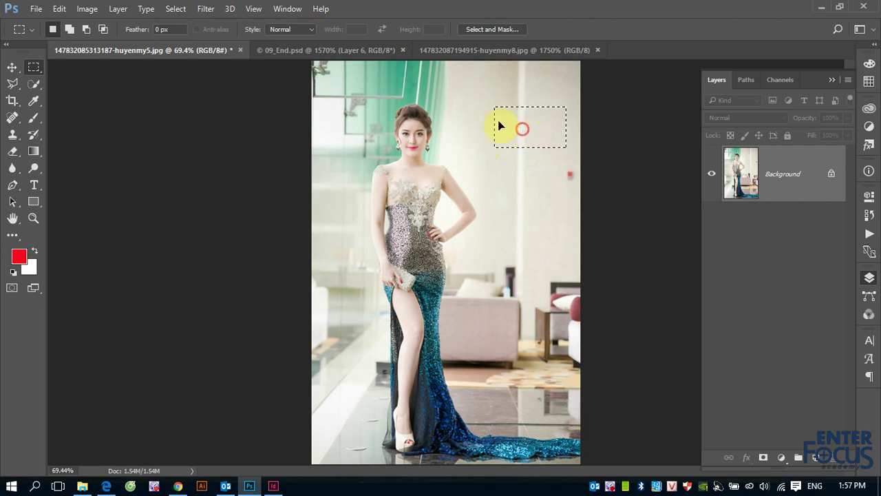
mouse_move(499, 124)
mouse_down()
mouse_move(353, 251)
mouse_move(387, 349)
mouse_up()
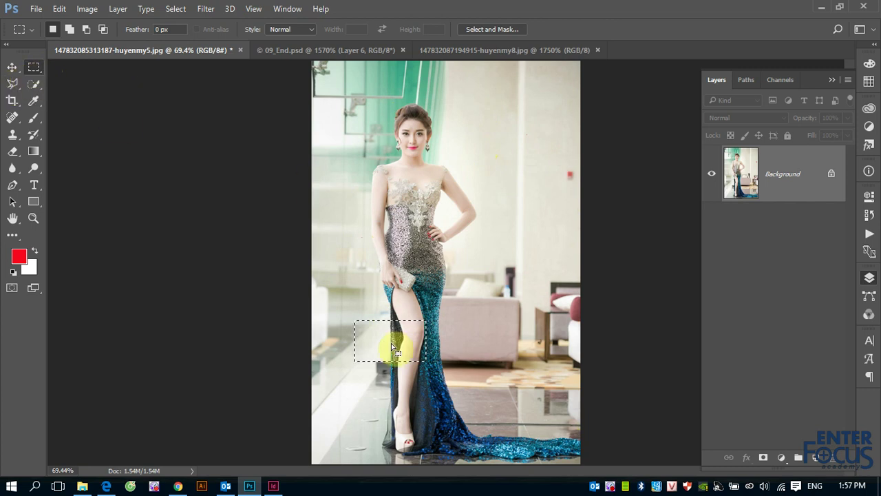
drag(396, 350, 488, 157)
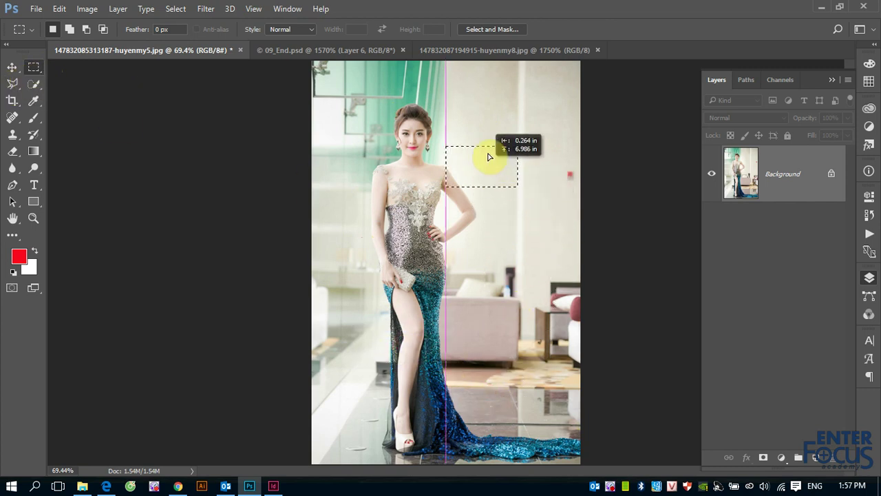
drag(488, 157, 541, 85)
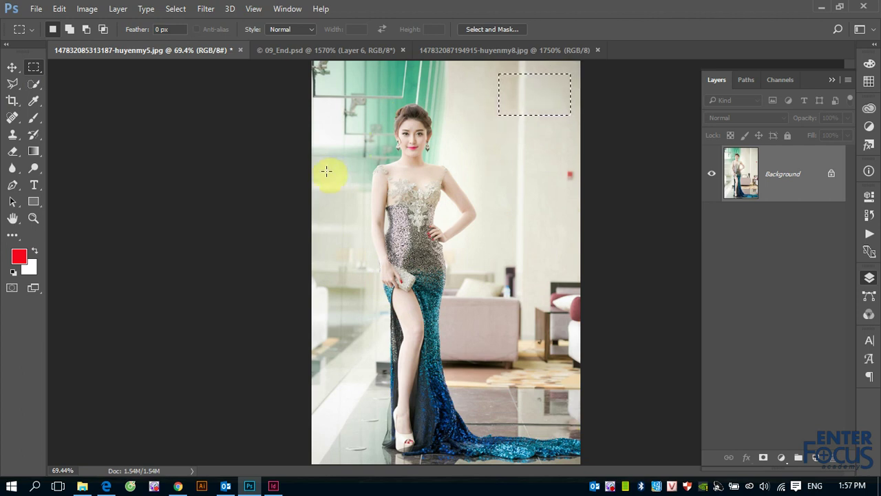
drag(531, 94, 477, 119)
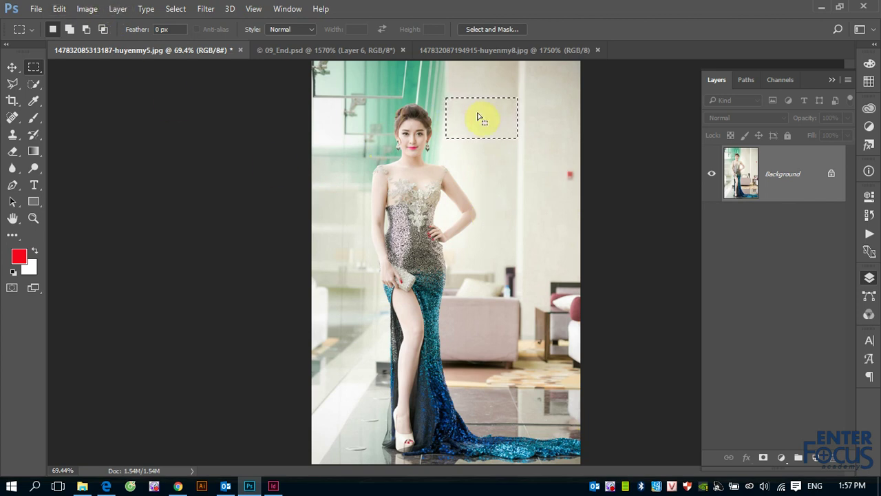
drag(470, 121, 413, 136)
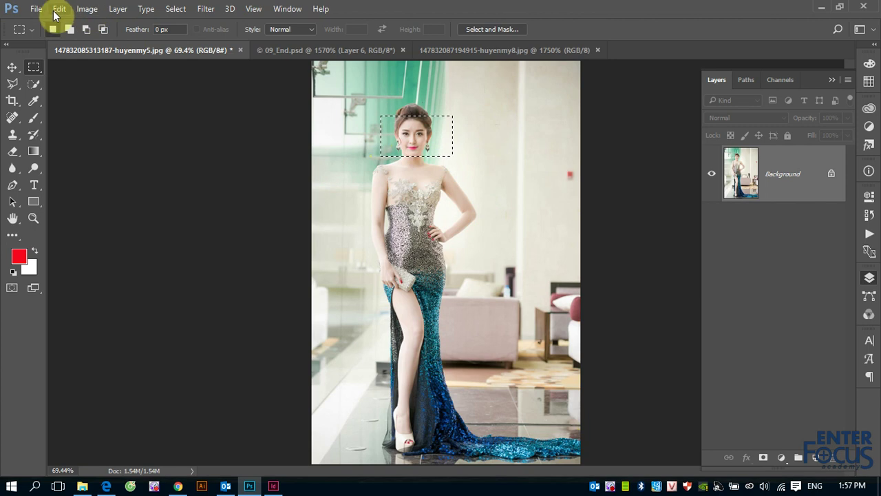
- Copy the selected face area and paste it into 09_End.psd as a new layer
click(59, 9)
click(110, 91)
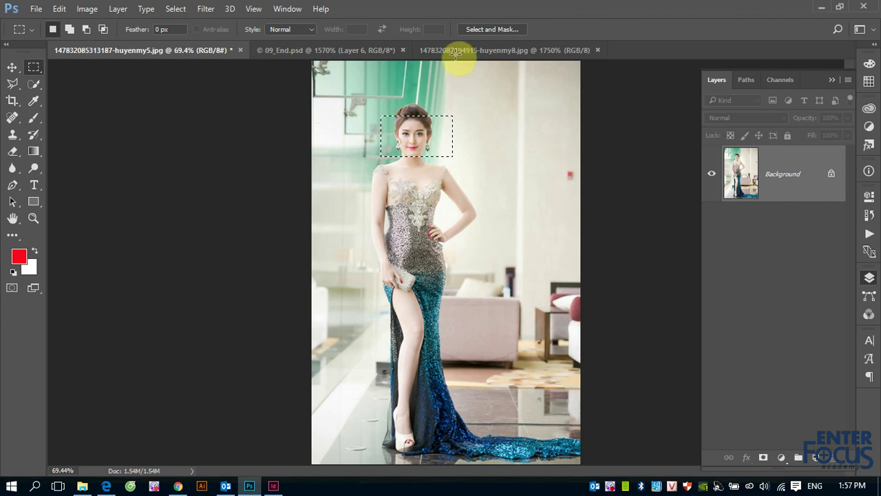
click(333, 53)
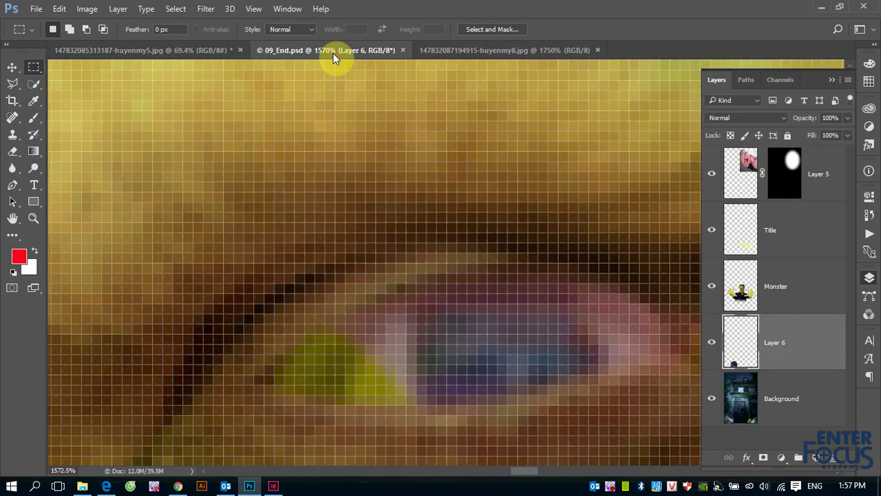
key(ctrl+v)
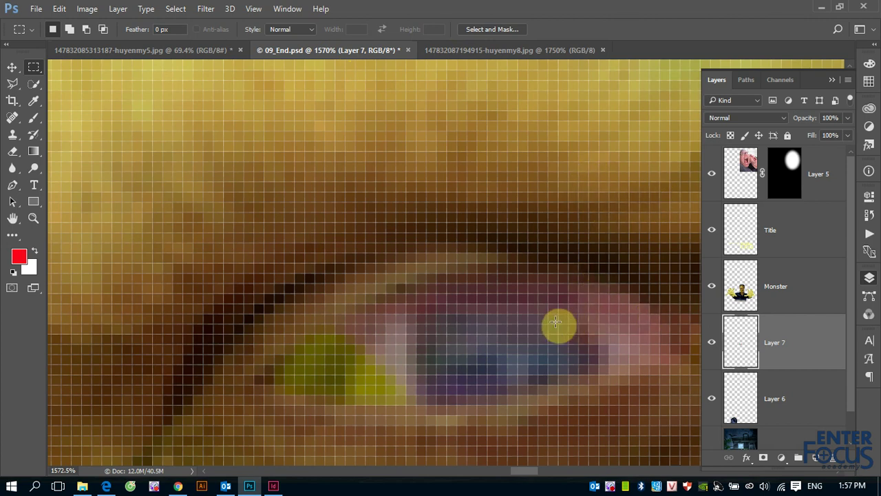
- Zoom out to view the whole 09_End.psd poster
scroll(490, 346, down, 1)
scroll(491, 354, down, 1)
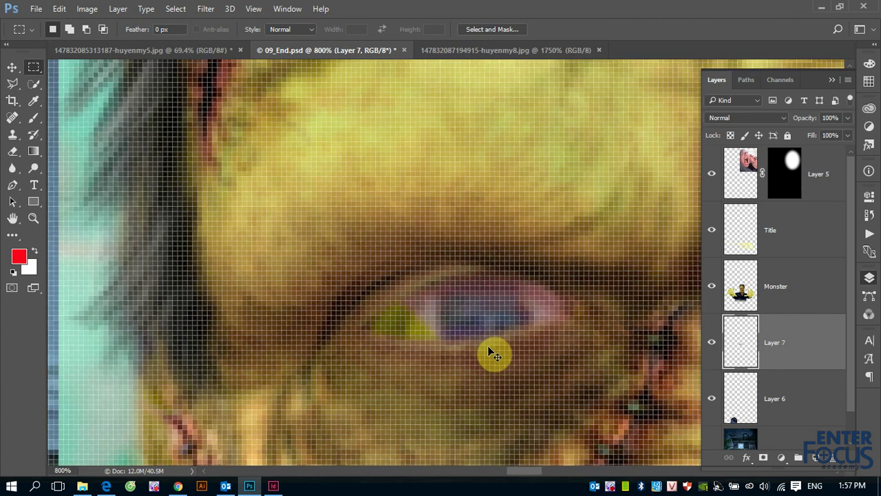
scroll(492, 354, down, 2)
scroll(491, 354, down, 2)
scroll(491, 354, down, 1)
scroll(491, 354, down, 1)
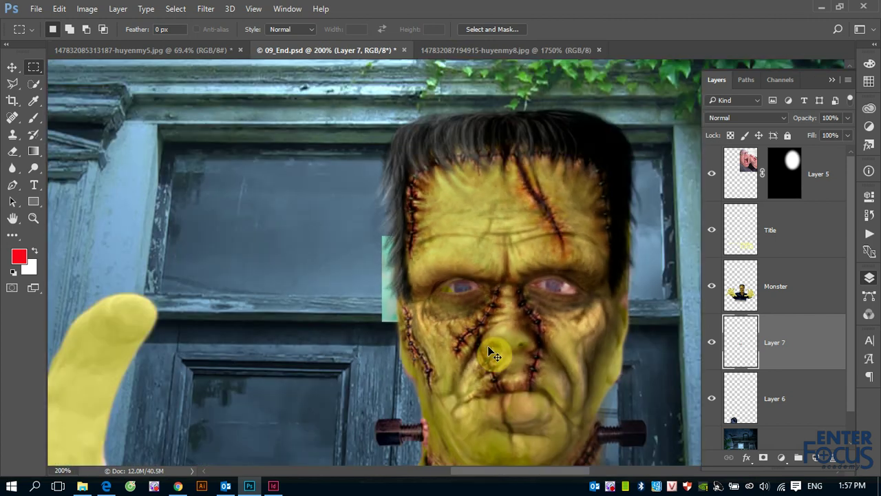
scroll(492, 354, down, 1)
scroll(491, 354, down, 2)
scroll(492, 354, down, 1)
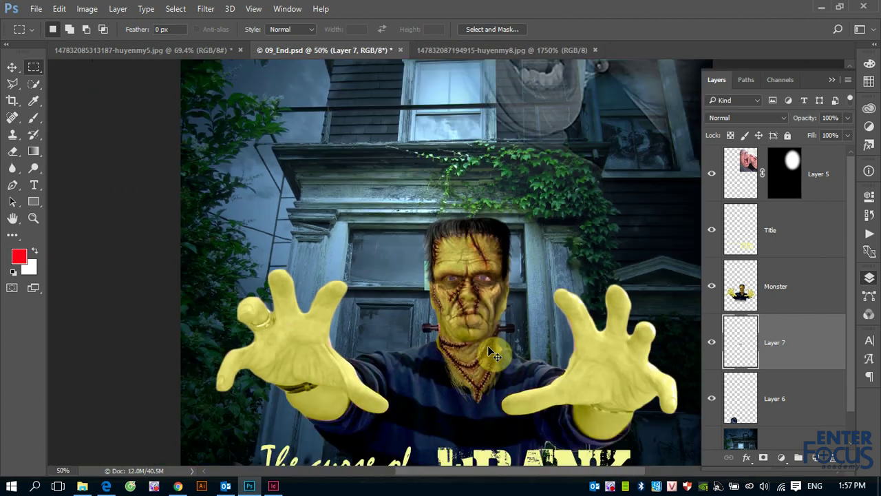
scroll(492, 353, down, 1)
scroll(492, 353, down, 1)
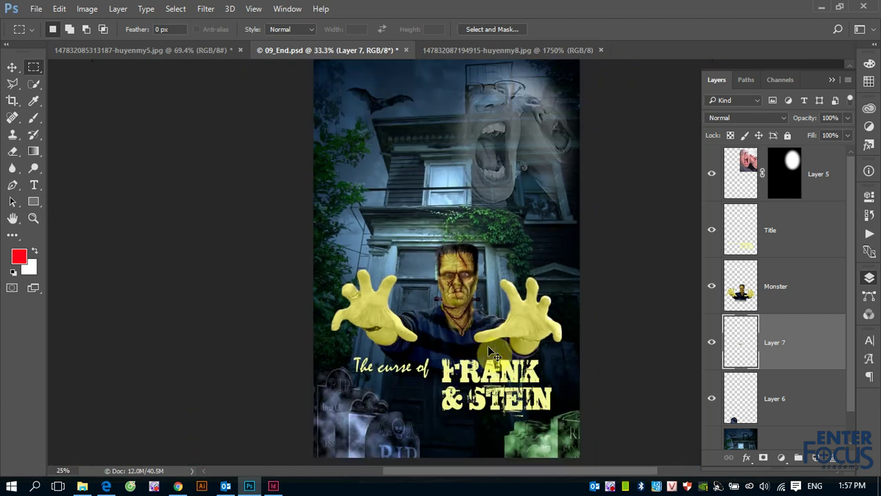
- Load Layer 7's outline, move Layer 7 above Monster, and zoom in on the Frankenstein face
ctrl+click(744, 351)
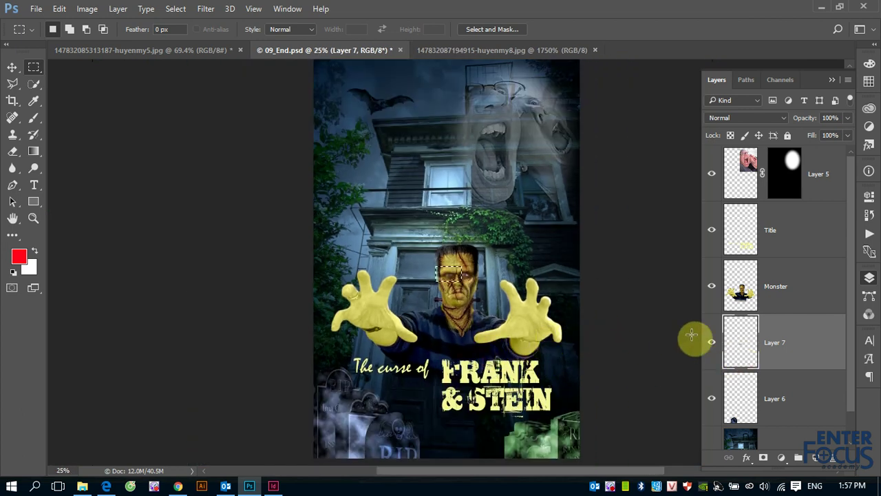
drag(788, 352, 799, 256)
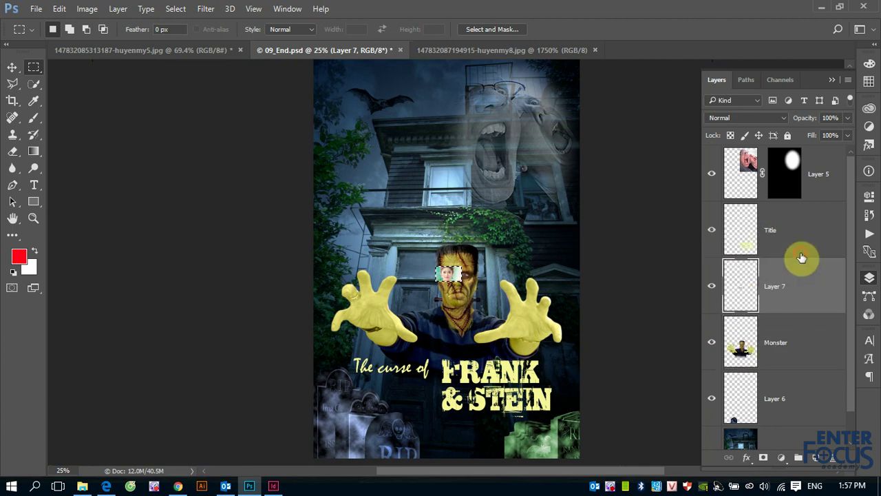
drag(454, 282, 509, 282)
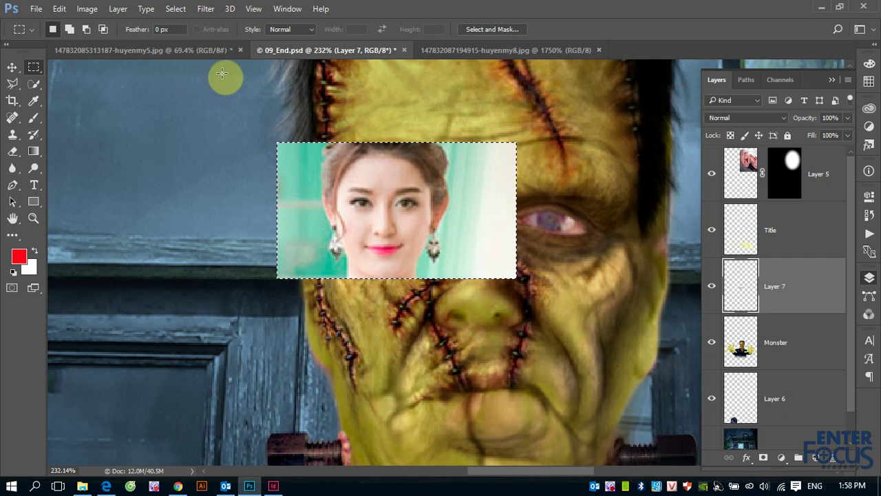
- In huyenmy5.jpg, copy the face selection to a new Layer 1 and hide the Background
click(447, 51)
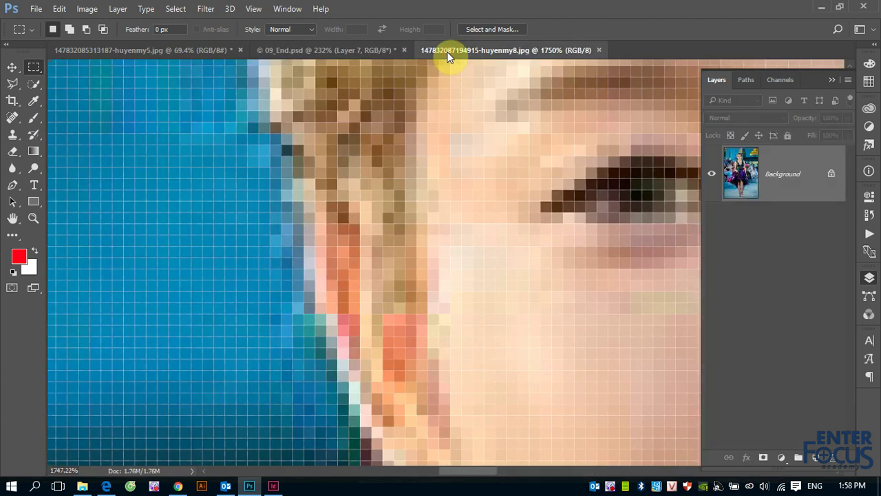
click(163, 51)
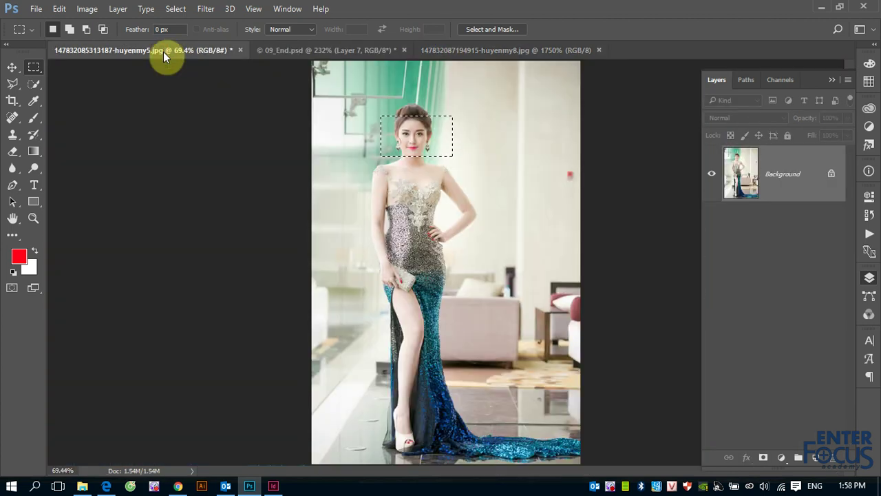
key(ctrl+j)
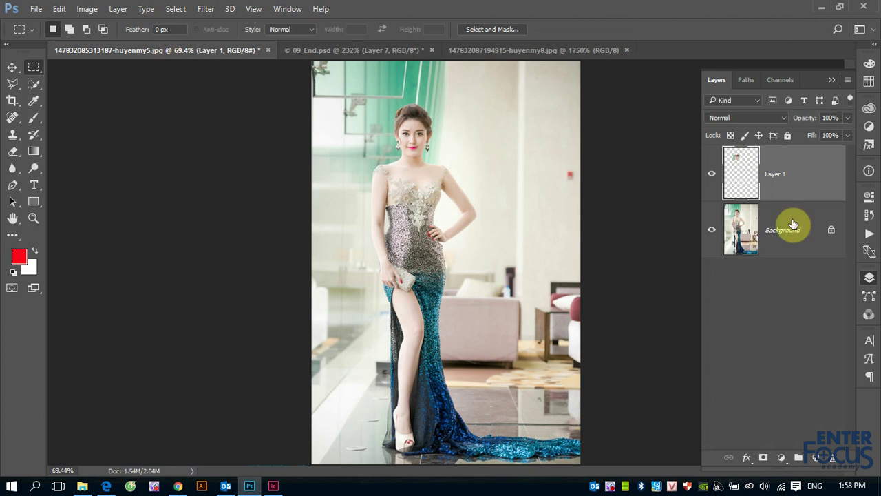
click(711, 229)
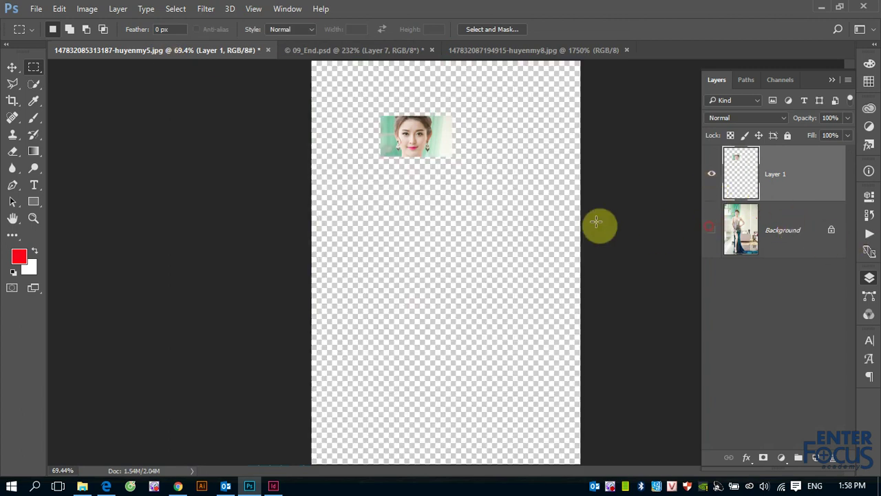
click(406, 147)
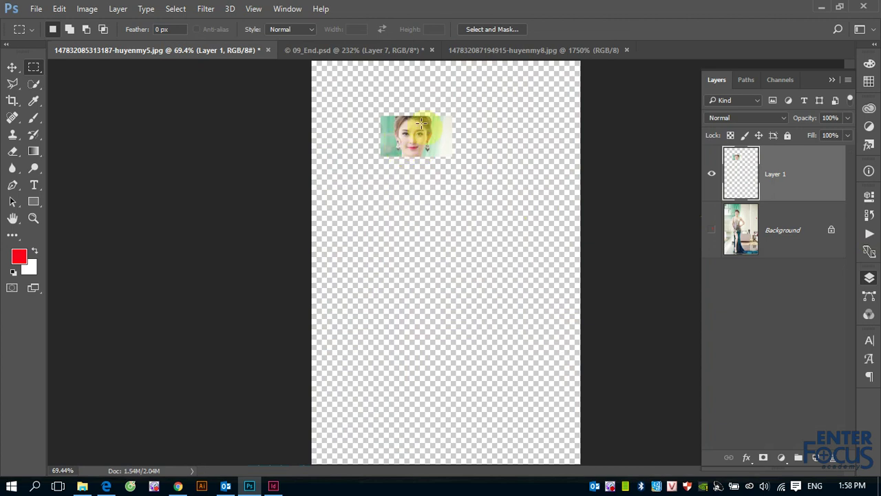
click(826, 135)
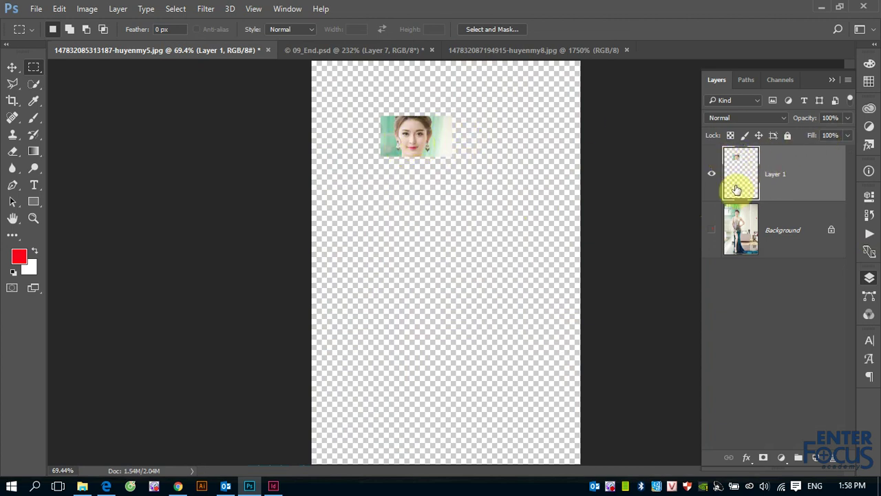
- Show Background again, load Layer 1's outline as a selection, hide Layer 1, and select Background
click(711, 231)
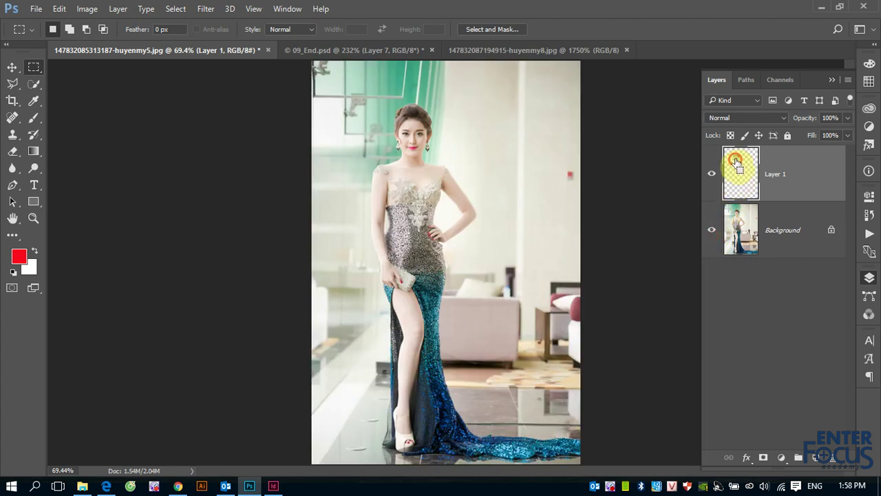
ctrl+click(736, 166)
click(765, 242)
click(712, 174)
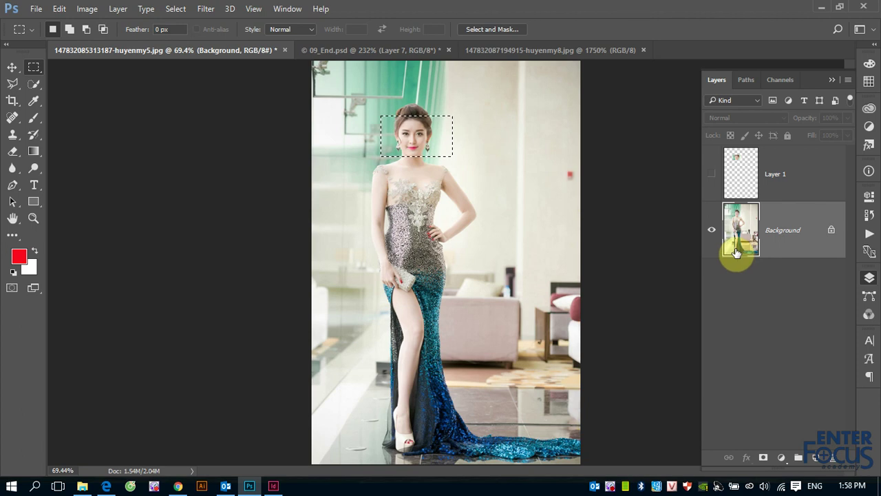
click(12, 71)
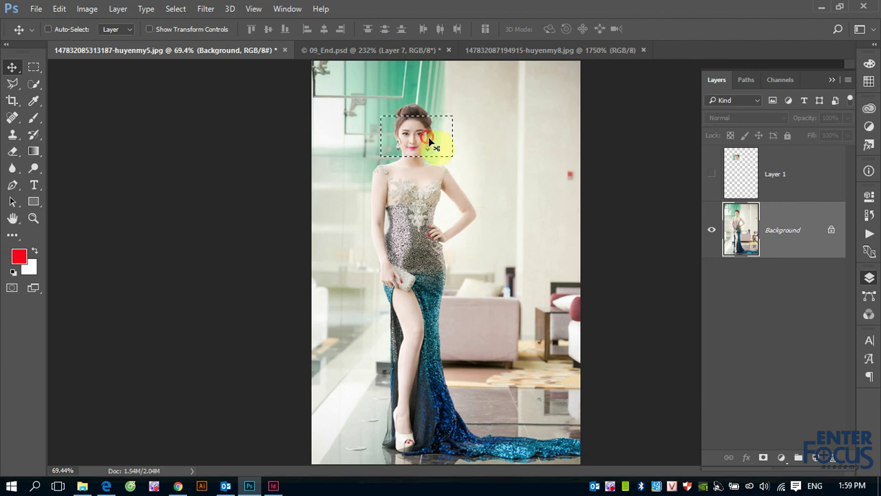
mouse_move(427, 142)
mouse_down()
mouse_move(486, 182)
mouse_move(522, 254)
mouse_move(375, 229)
mouse_up()
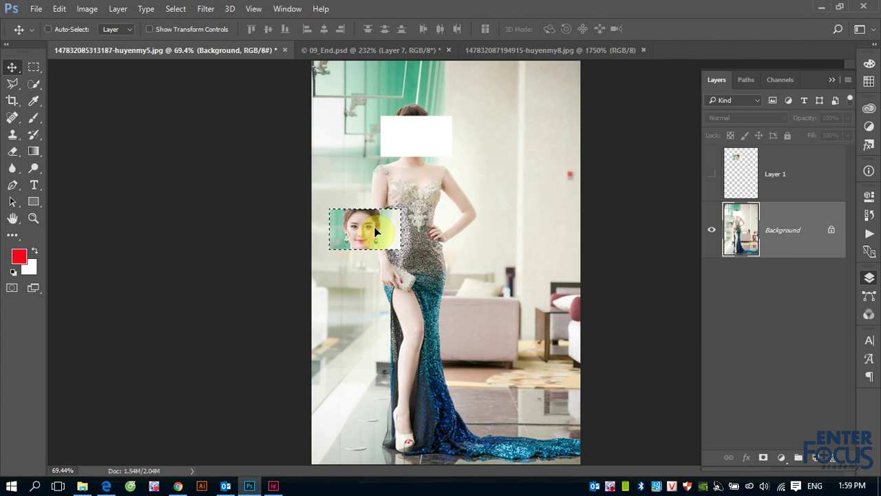
mouse_move(374, 229)
mouse_down()
mouse_move(539, 91)
mouse_move(411, 239)
mouse_move(484, 241)
mouse_up()
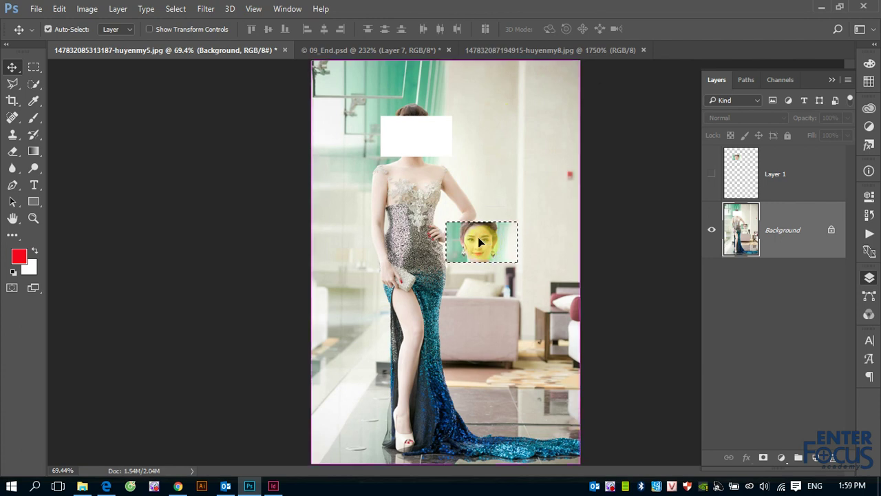
key(ctrl+d)
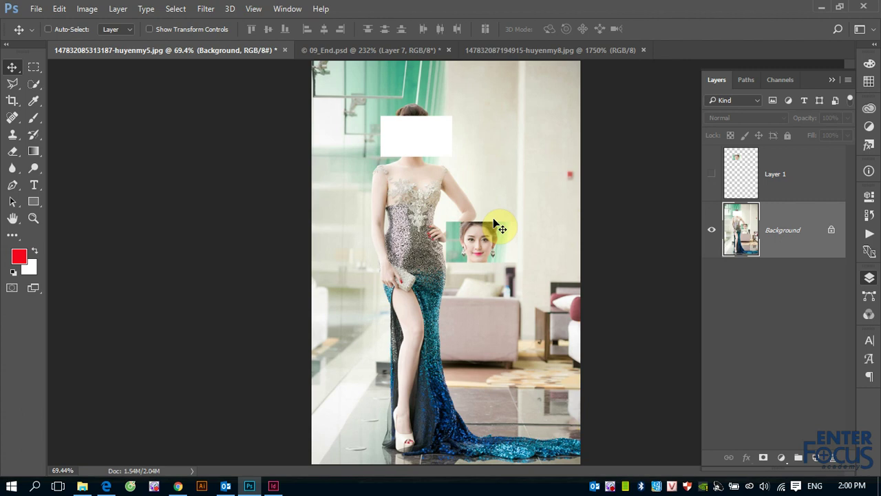
key(ctrl+alt+z)
key(ctrl+alt+z)
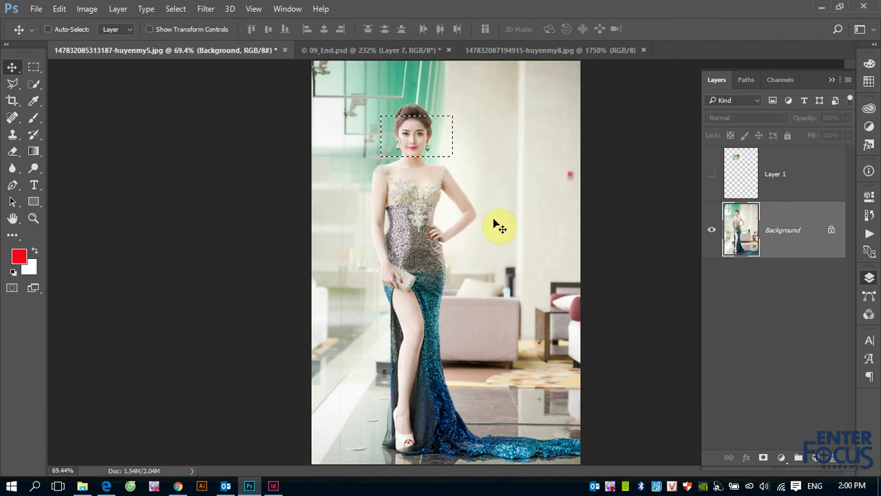
- Delete Layer 1 and draw a rectangular selection beside the woman's arm
drag(820, 177, 833, 457)
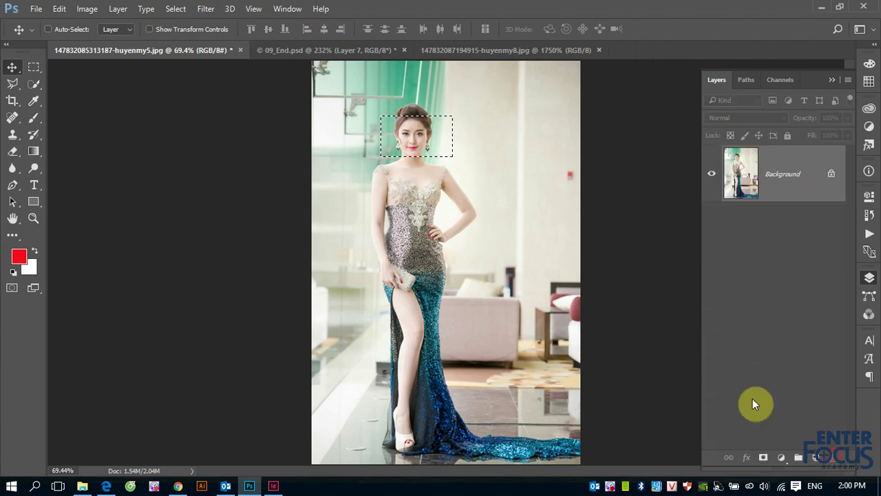
click(34, 68)
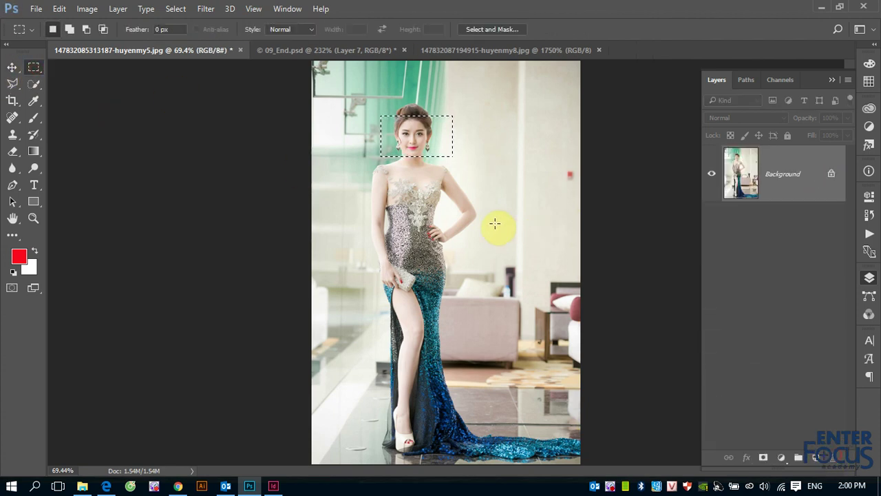
drag(448, 188, 521, 256)
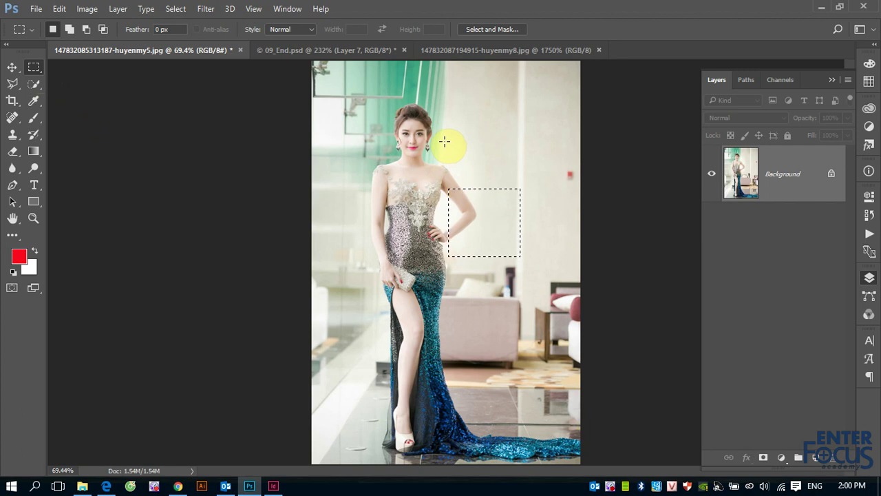
- Try other rectangles, ending with a selection of the wall right of the head
click(444, 141)
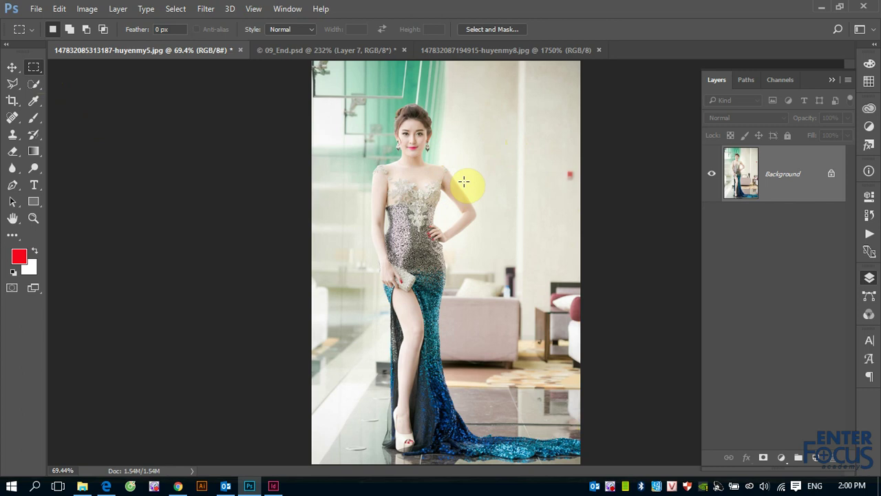
drag(350, 100, 487, 236)
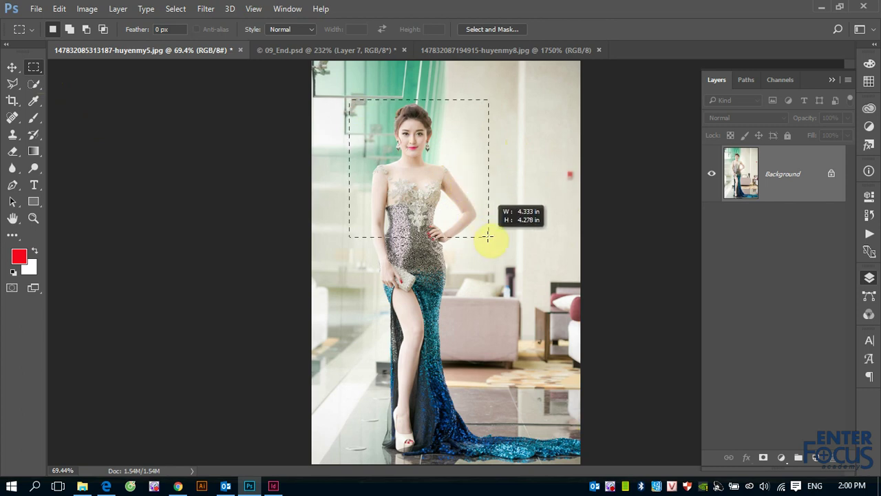
click(543, 118)
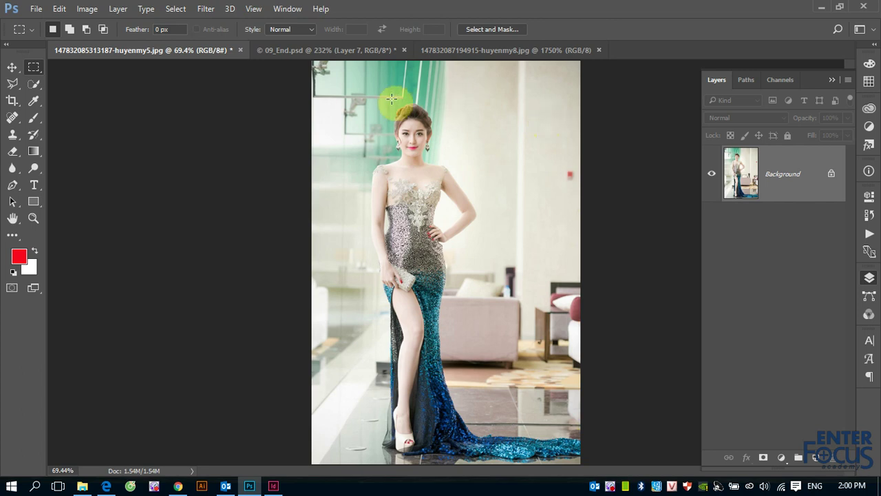
drag(375, 100, 450, 182)
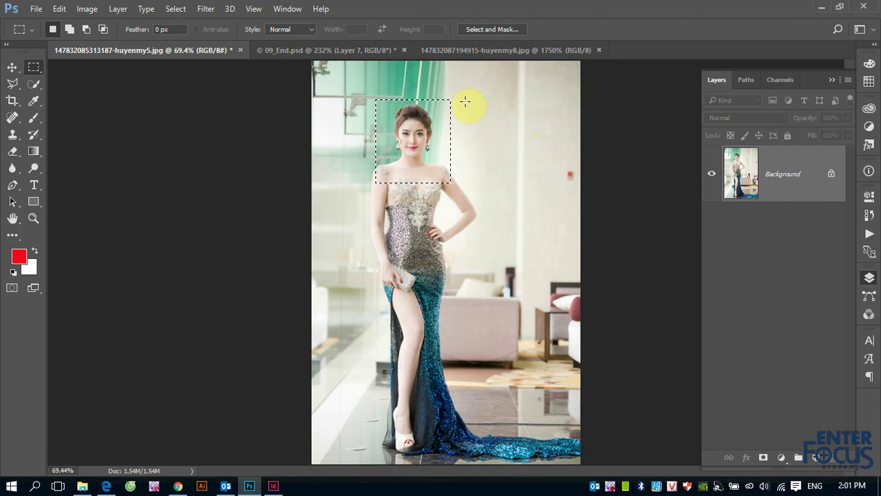
mouse_move(465, 102)
mouse_down()
mouse_move(499, 124)
mouse_move(554, 191)
mouse_up()
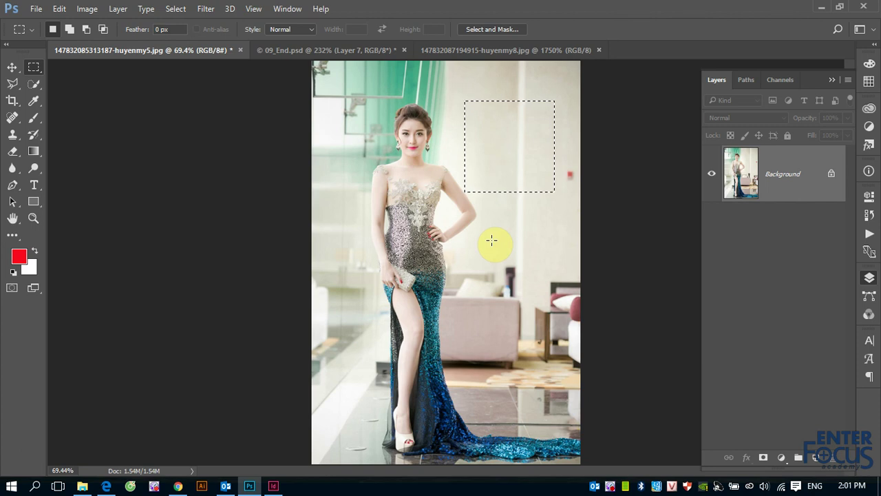
- Deselect, reselect the wall rectangle, then select the entire image from the Select menu
click(176, 9)
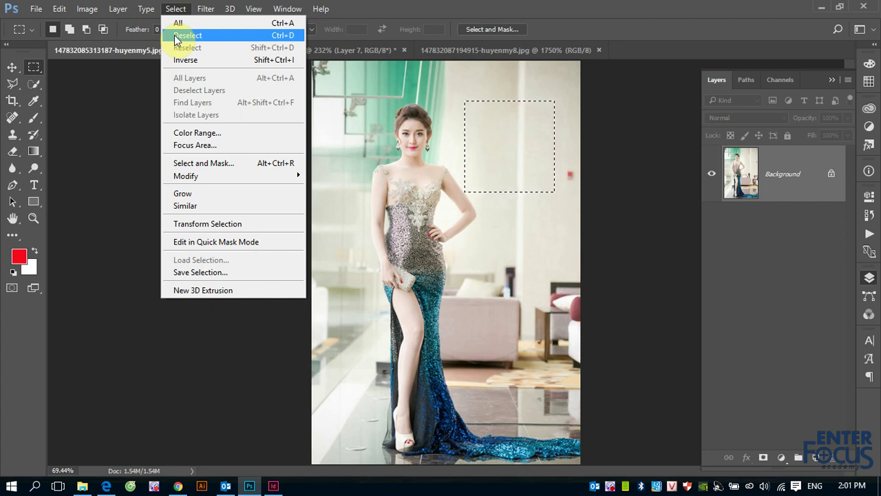
click(175, 36)
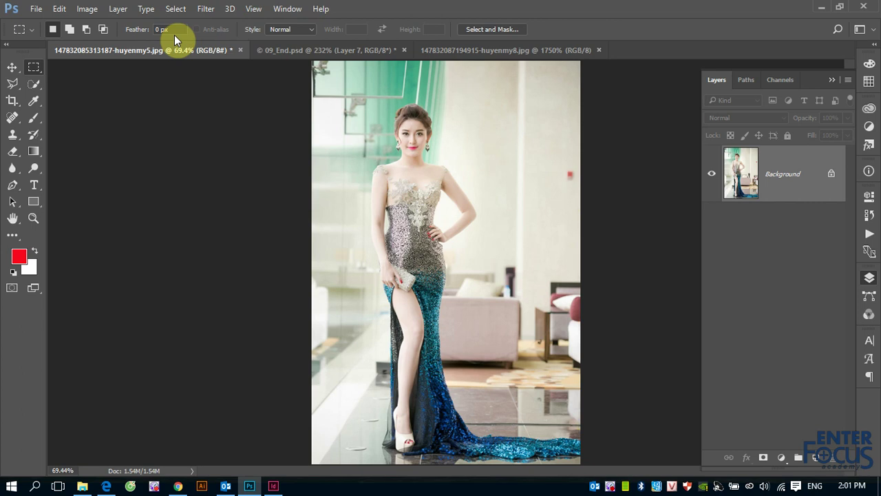
click(180, 12)
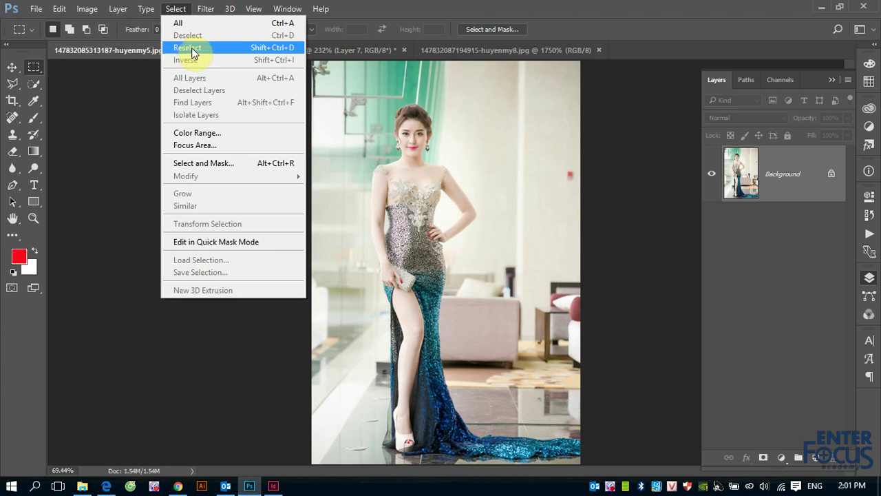
click(192, 49)
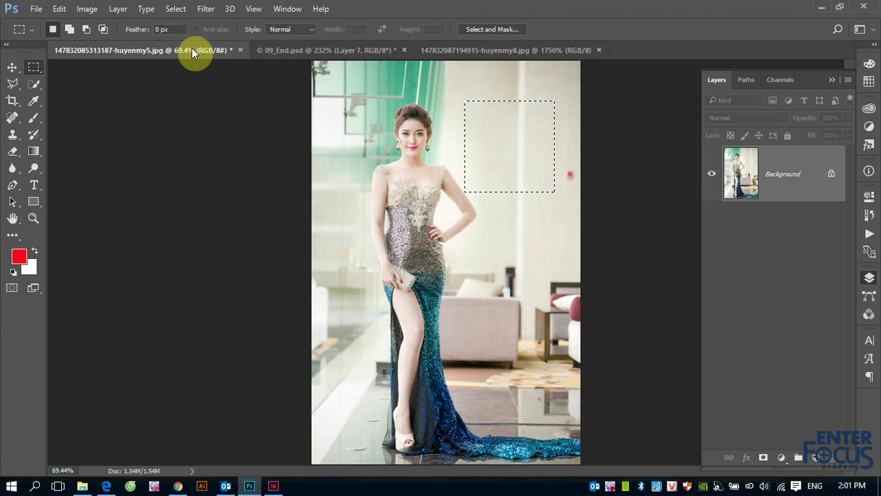
click(176, 11)
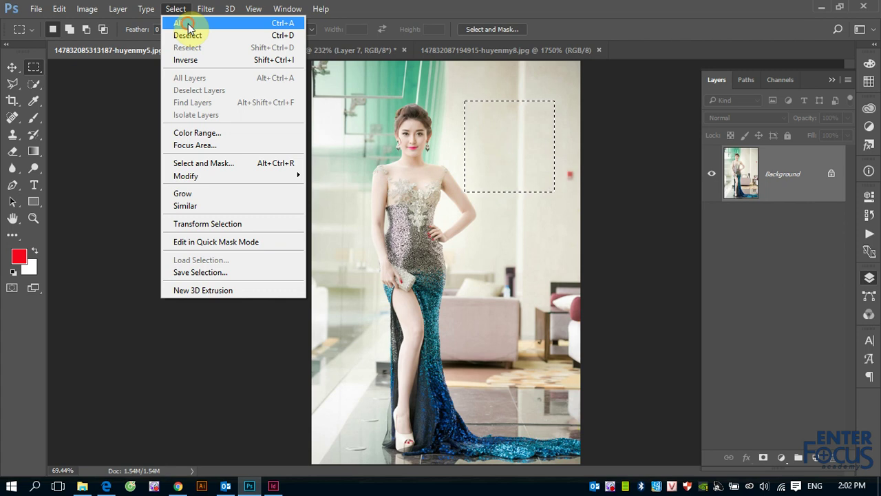
click(189, 24)
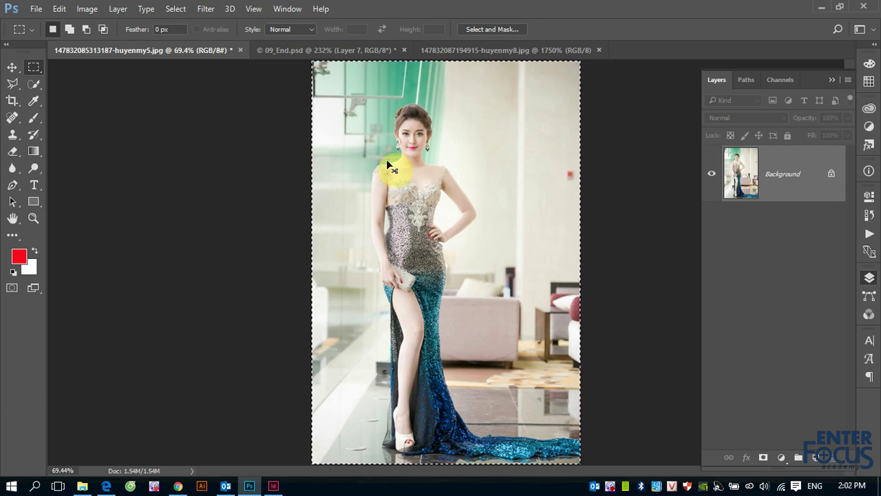
click(387, 160)
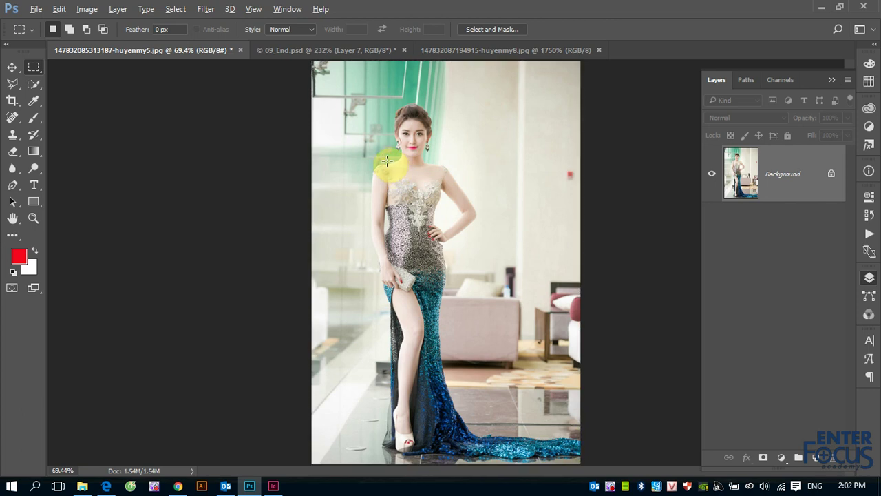
key(alt+BackSpace)
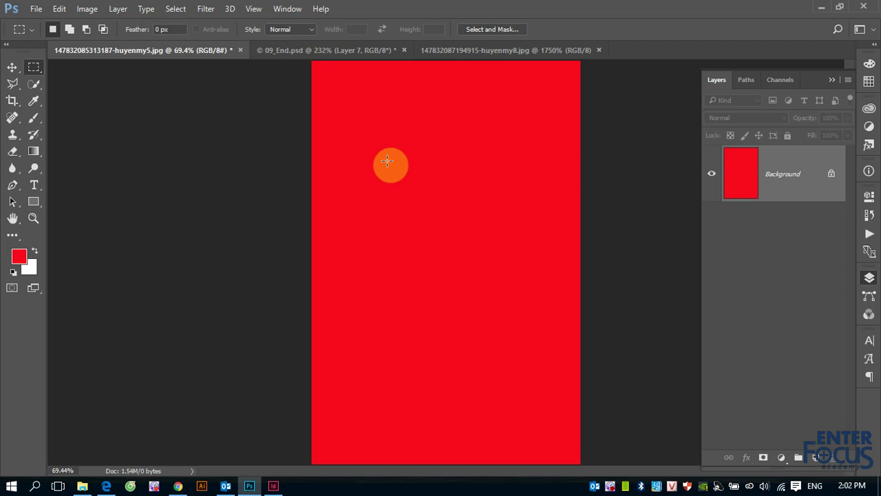
key(ctrl+z)
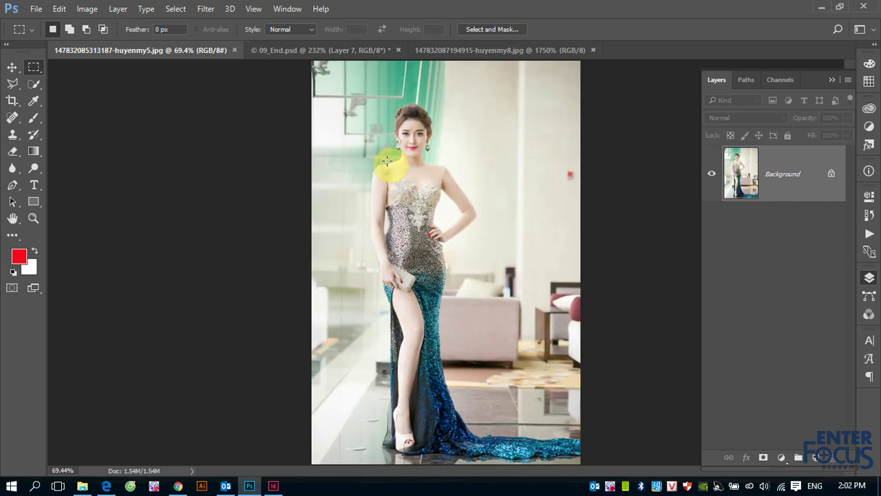
click(173, 9)
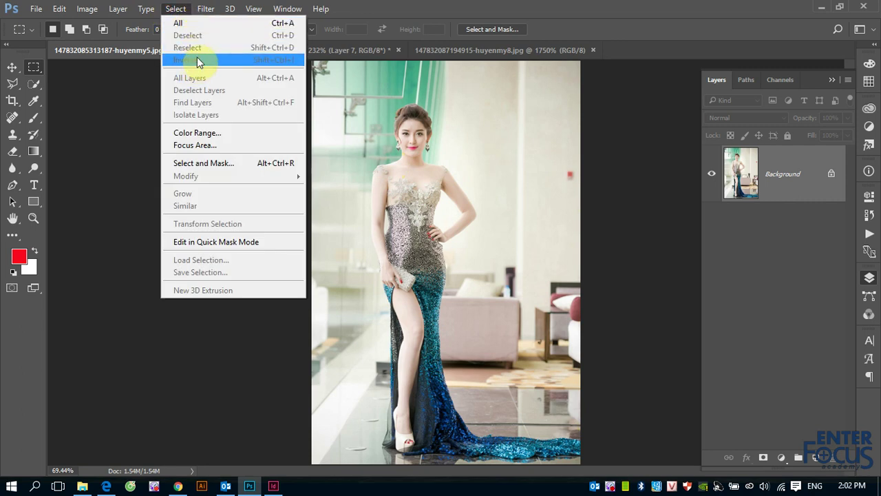
click(464, 160)
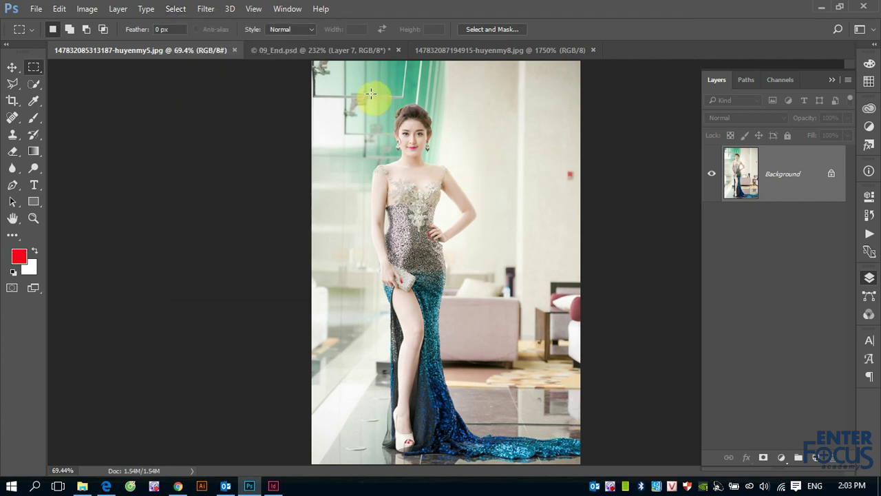
- Select a rectangle around the woman's head and shoulders and view it at 100%
drag(370, 92, 453, 181)
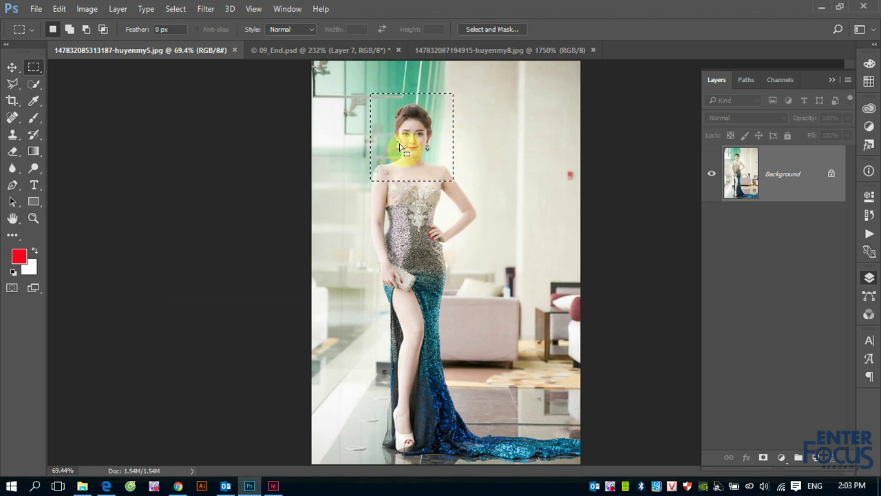
drag(360, 89, 479, 204)
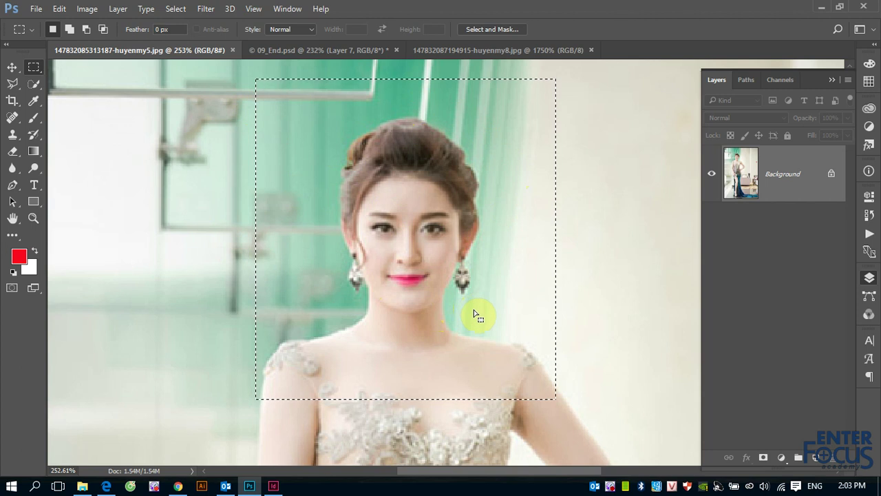
click(34, 117)
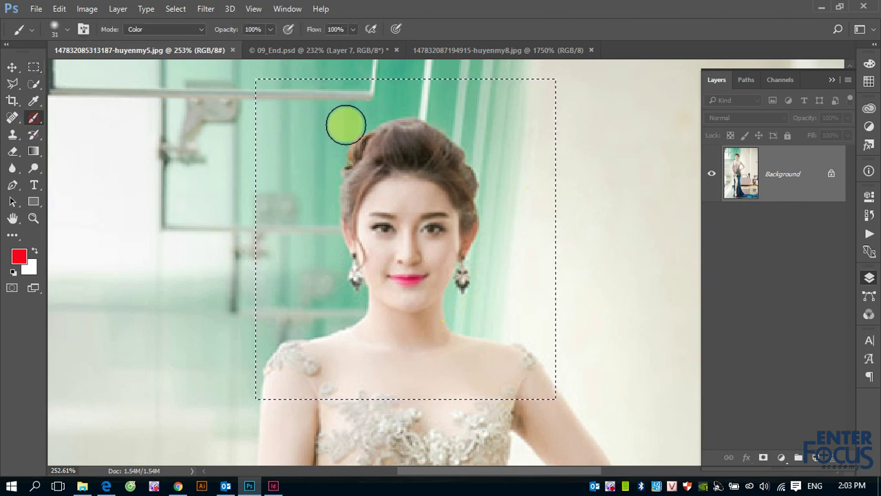
key(ctrl+d)
key(ctrl+1)
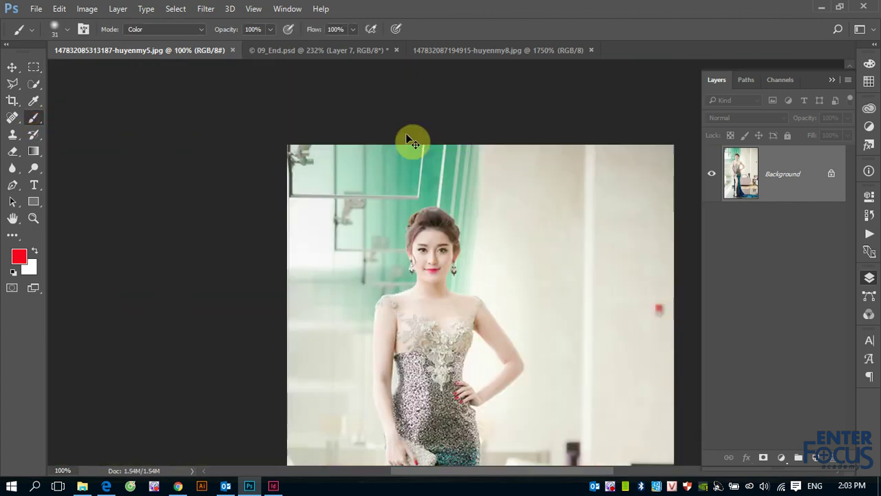
key(ctrl+z)
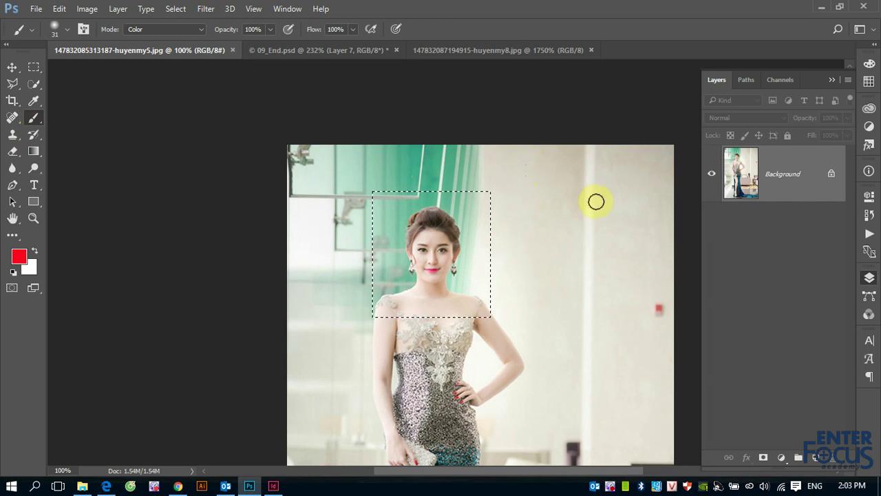
- Brush red in Color mode across the whole head-and-shoulders selection
click(609, 276)
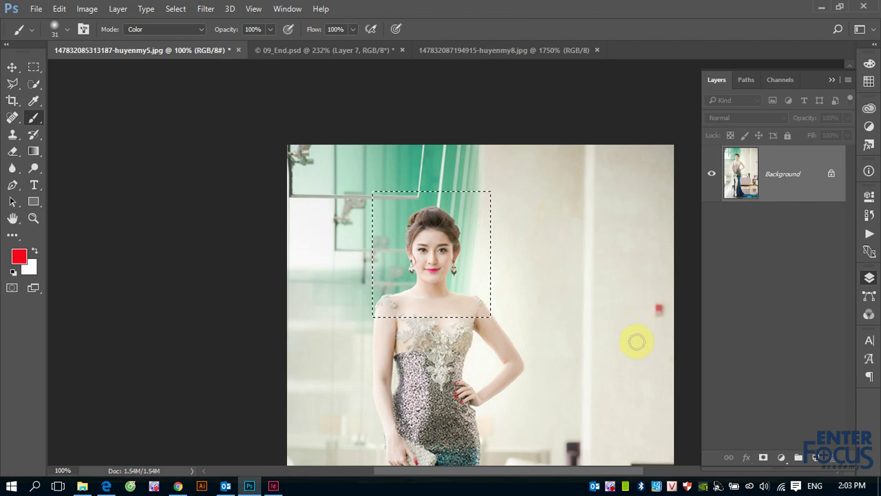
mouse_move(387, 192)
mouse_down()
mouse_move(394, 200)
mouse_move(378, 248)
mouse_move(425, 201)
mouse_move(404, 258)
mouse_move(391, 246)
mouse_move(450, 188)
mouse_move(419, 282)
mouse_move(397, 285)
mouse_move(476, 176)
mouse_move(380, 298)
mouse_move(448, 265)
mouse_move(488, 269)
mouse_move(495, 296)
mouse_move(482, 315)
mouse_move(417, 324)
mouse_move(445, 314)
mouse_up()
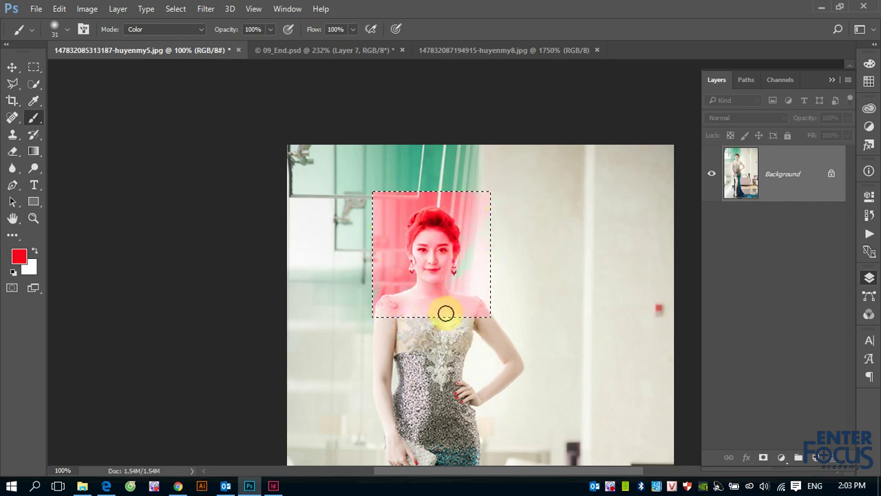
drag(498, 248, 419, 256)
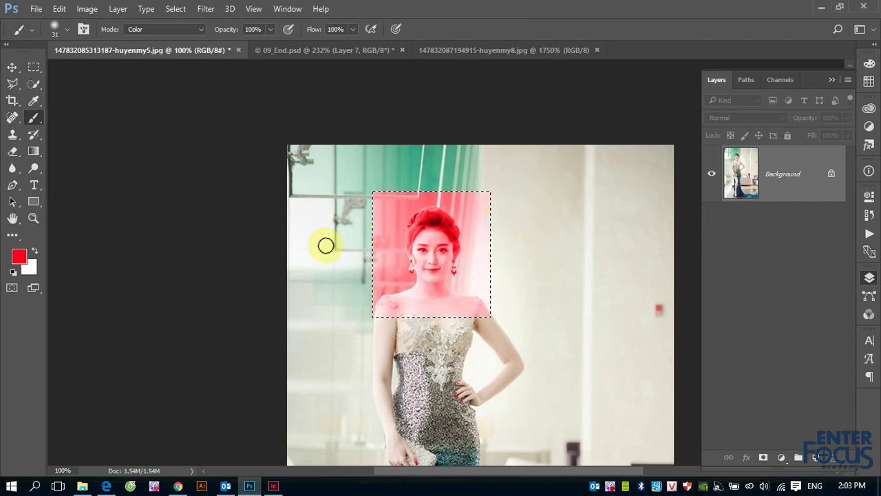
mouse_move(368, 199)
mouse_down()
mouse_move(464, 185)
mouse_move(413, 282)
mouse_move(345, 319)
mouse_up()
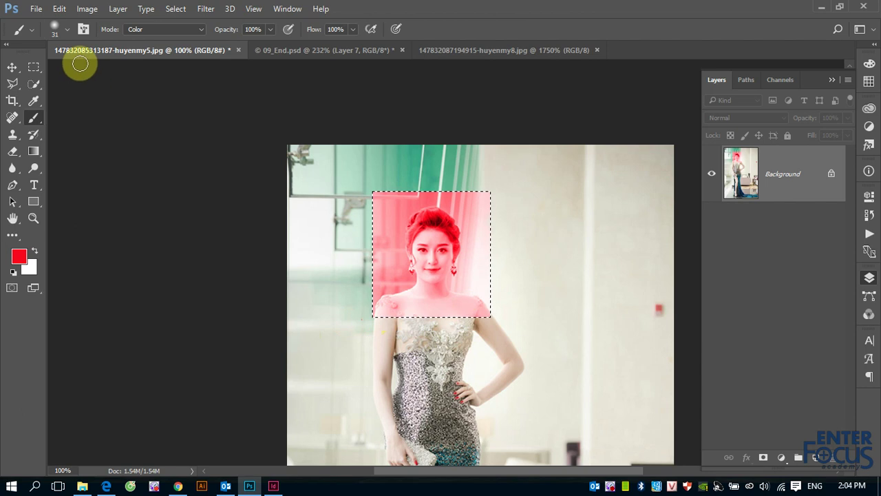
- Fill the selection with solid red via Edit > Fill, then deselect
click(60, 9)
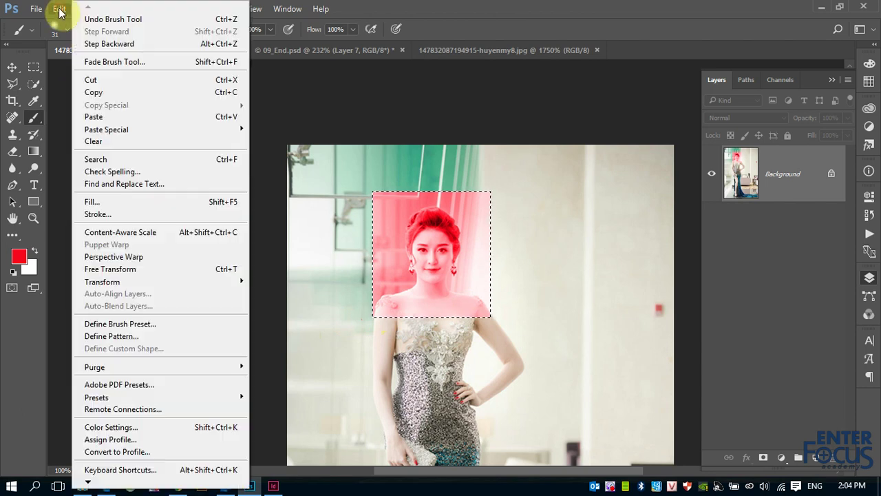
click(126, 207)
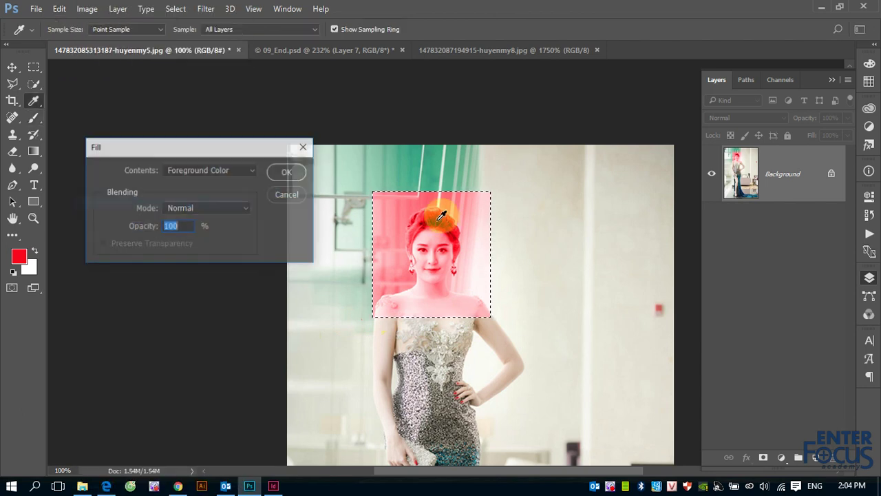
click(289, 173)
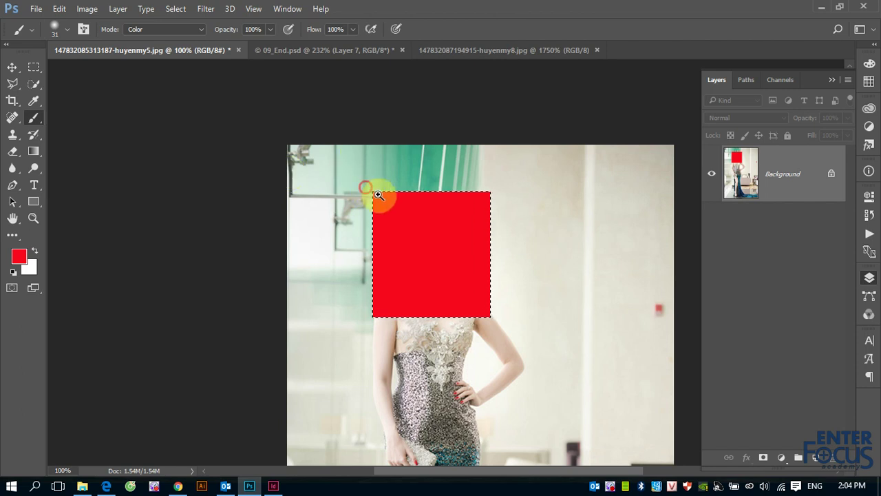
key(ctrl+d)
- Zoom in on the red square's corner, then undo the fill back to original colours
click(391, 201)
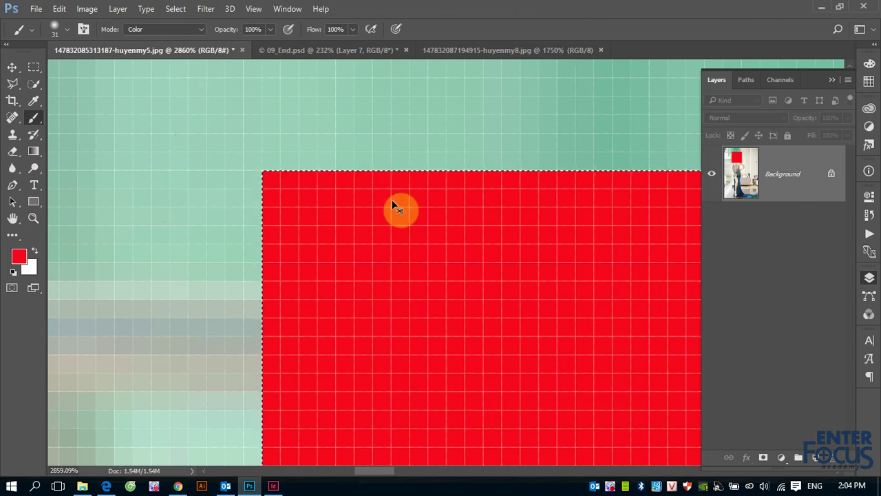
key(ctrl+z)
key(ctrl+0)
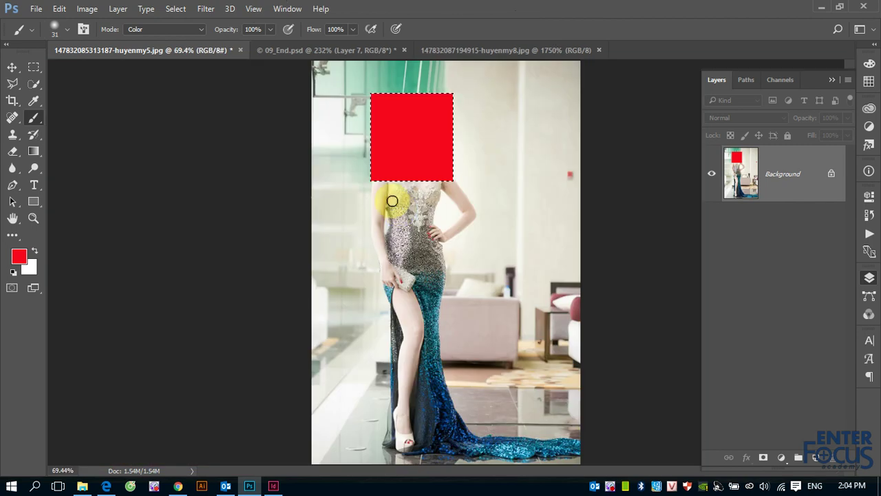
key(ctrl+z)
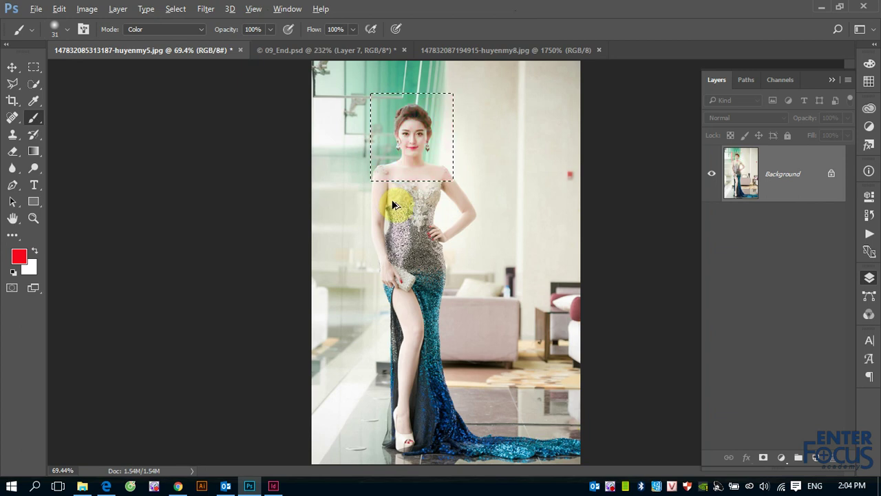
- Invert the selection, paint red outside the head, then revert the photo with F12
click(176, 10)
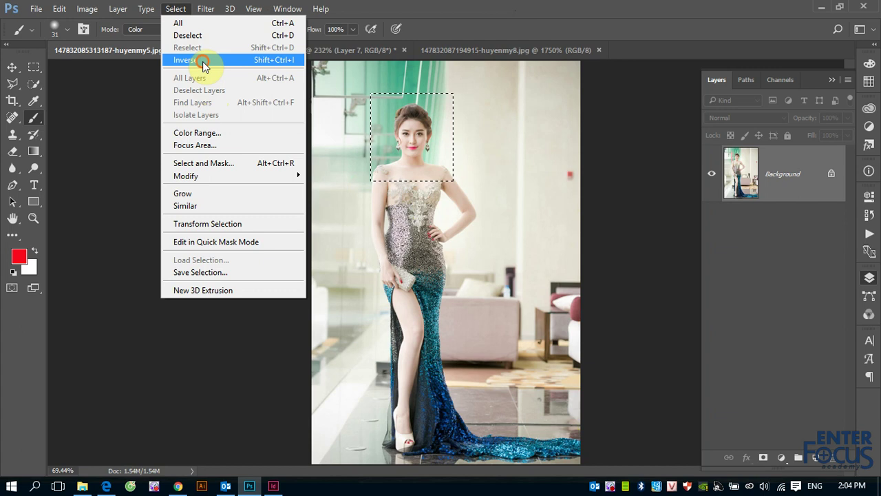
click(203, 60)
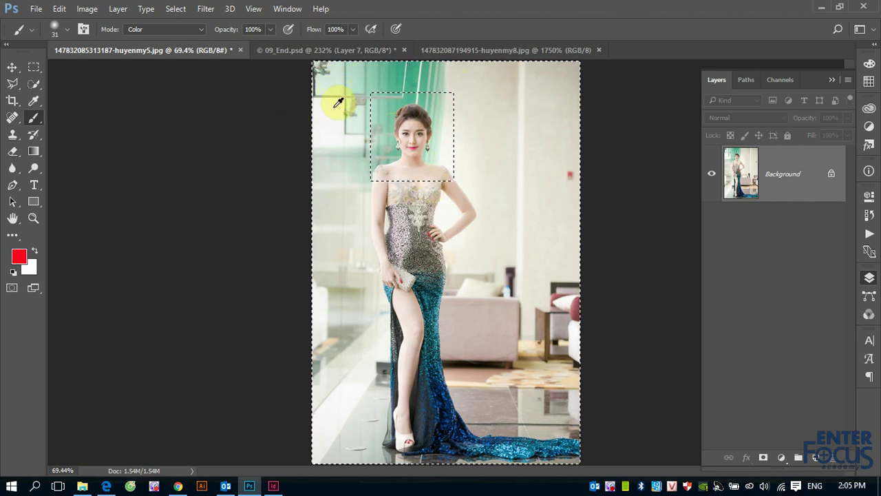
mouse_move(364, 49)
mouse_down()
mouse_move(306, 129)
mouse_move(420, 89)
mouse_move(564, 89)
mouse_move(379, 330)
mouse_move(358, 453)
mouse_move(491, 482)
mouse_move(541, 153)
mouse_move(374, 39)
mouse_move(397, 118)
mouse_move(406, 392)
mouse_move(8, 418)
mouse_up()
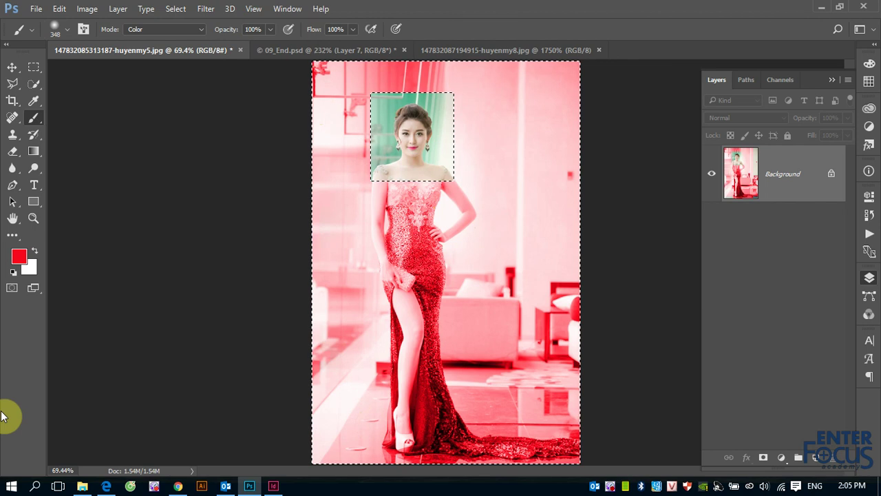
key(F12)
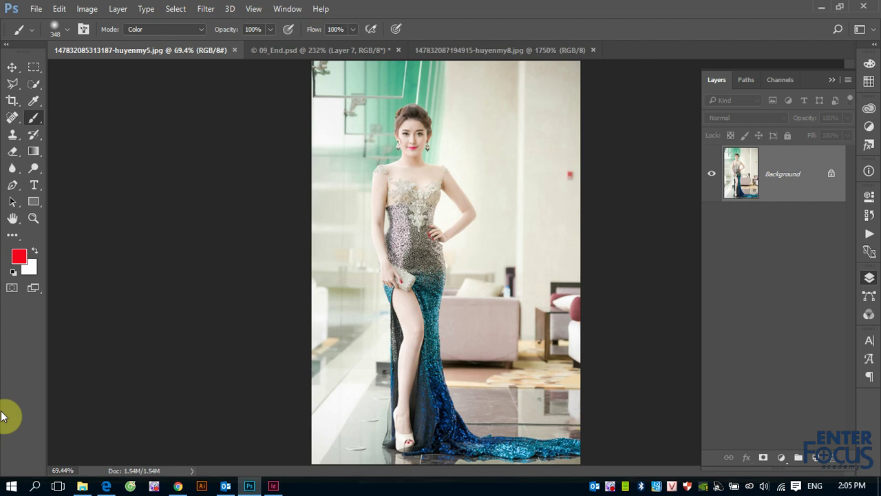
- Start opening a file and browse Data (E:) > _Hoc_lieu > 01_Giao_trinh > Do_hoa_2D
click(12, 69)
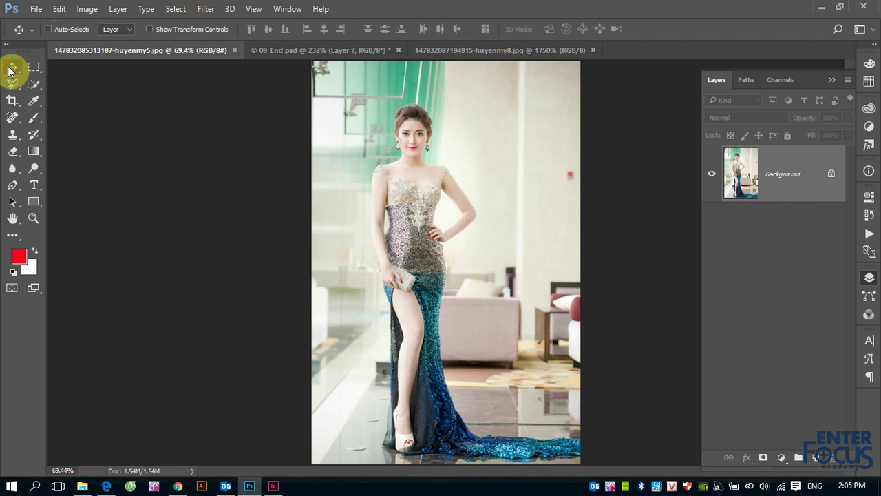
click(36, 9)
click(49, 35)
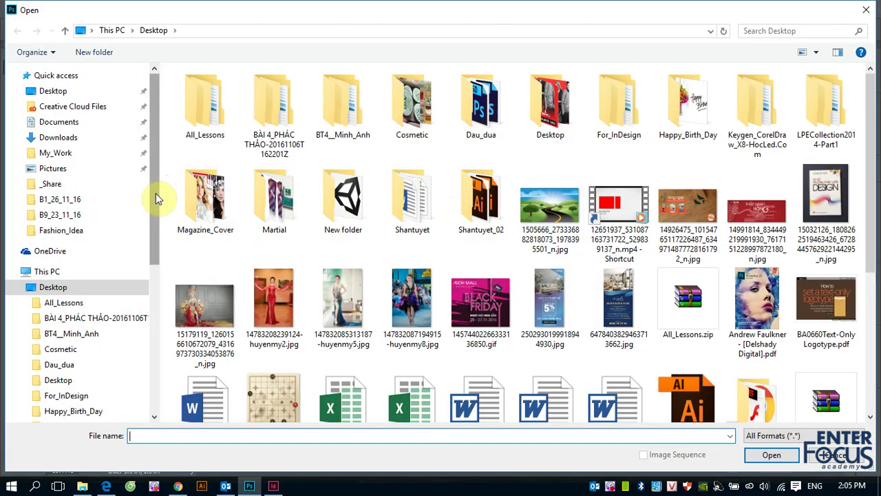
drag(156, 201, 154, 339)
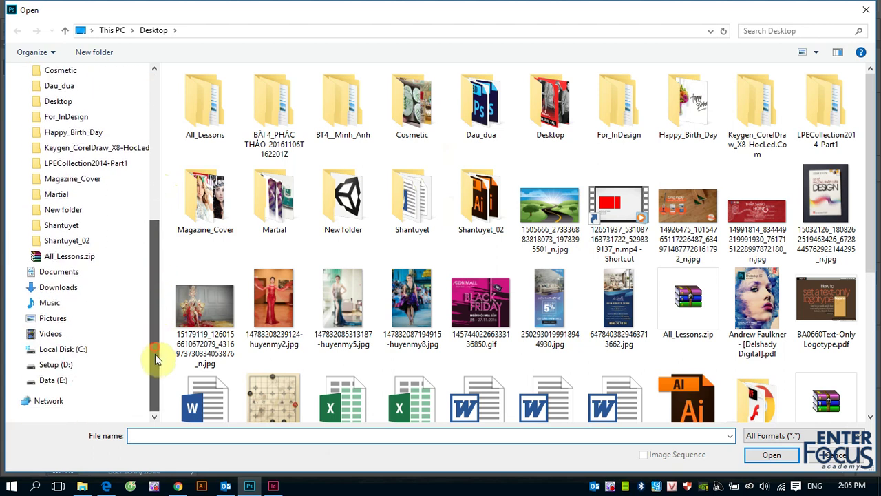
mouse_move(53, 380)
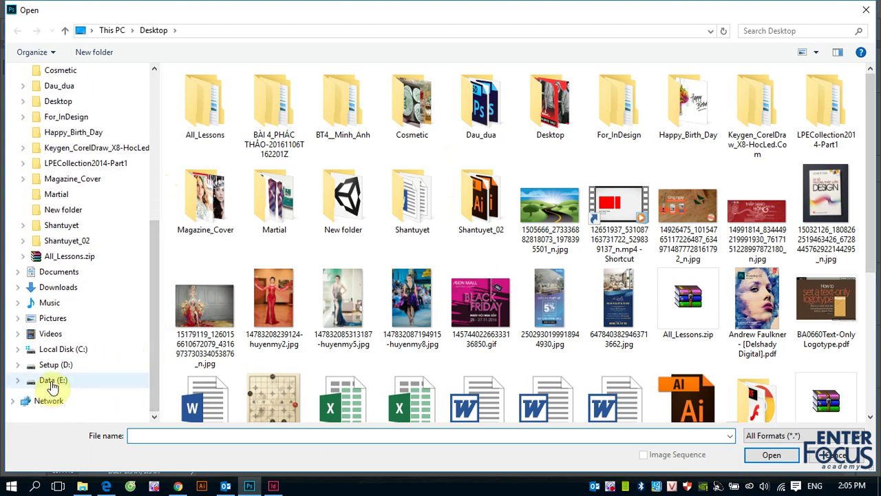
click(52, 383)
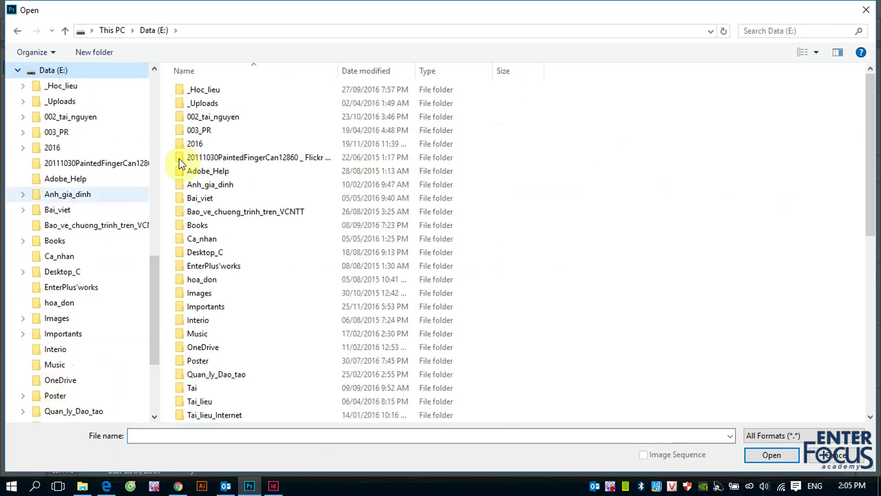
click(211, 92)
double_click(212, 92)
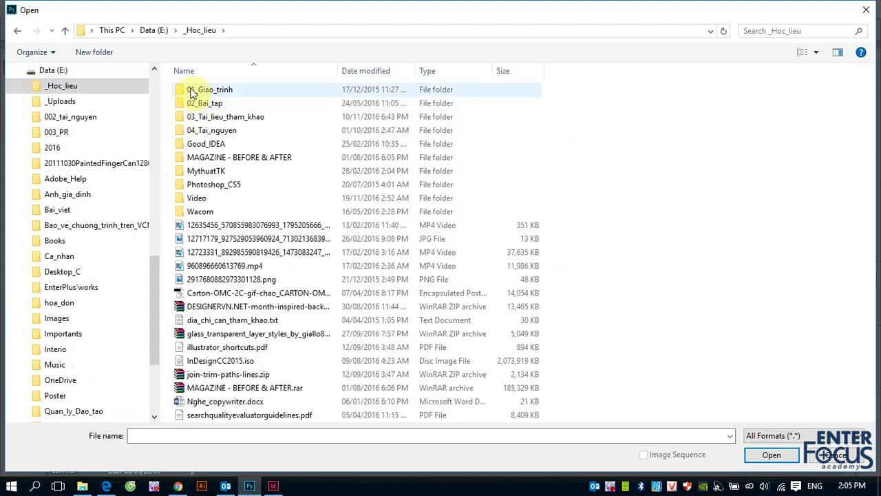
double_click(193, 89)
double_click(206, 90)
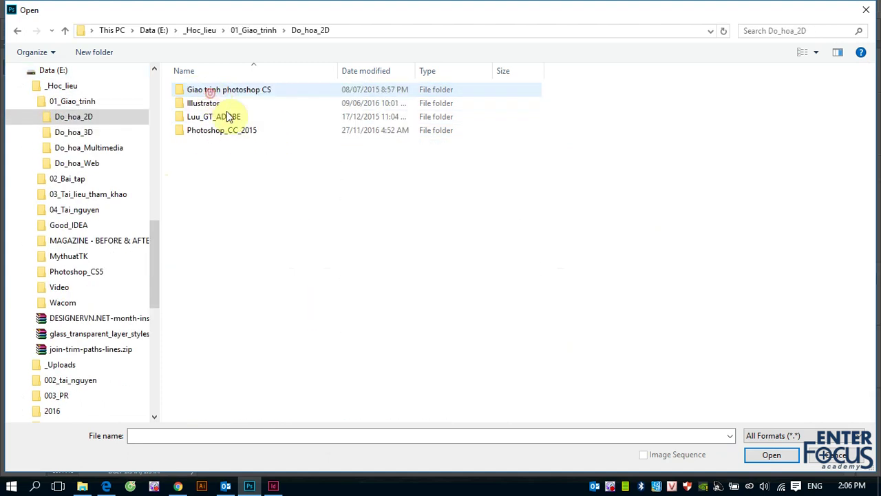
click(210, 92)
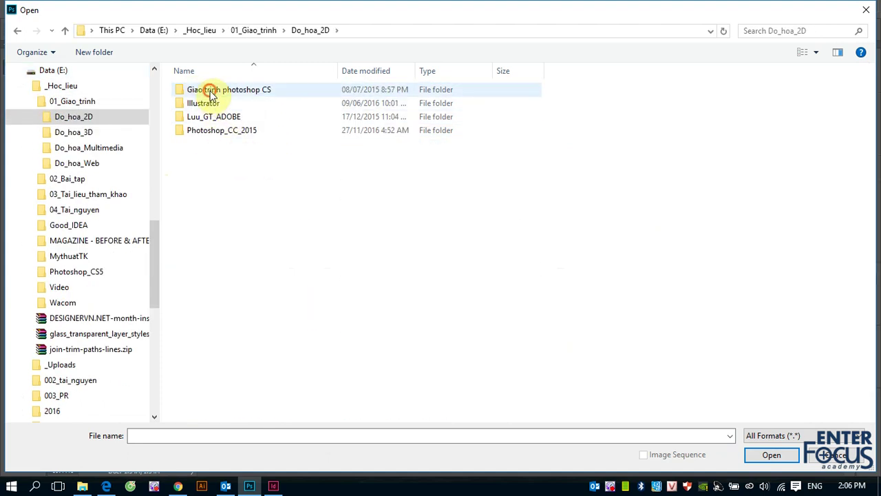
- Go to 02_Bai_tap > 2D > BT_Photoshop > Lesson_001 and open 01_BEGIN.JPG and 01_FINAL.JPG
click(205, 31)
double_click(206, 105)
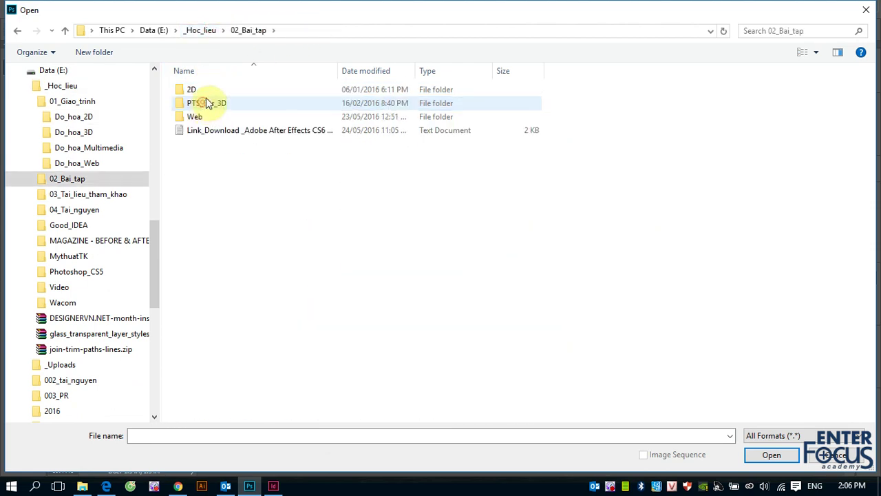
double_click(197, 91)
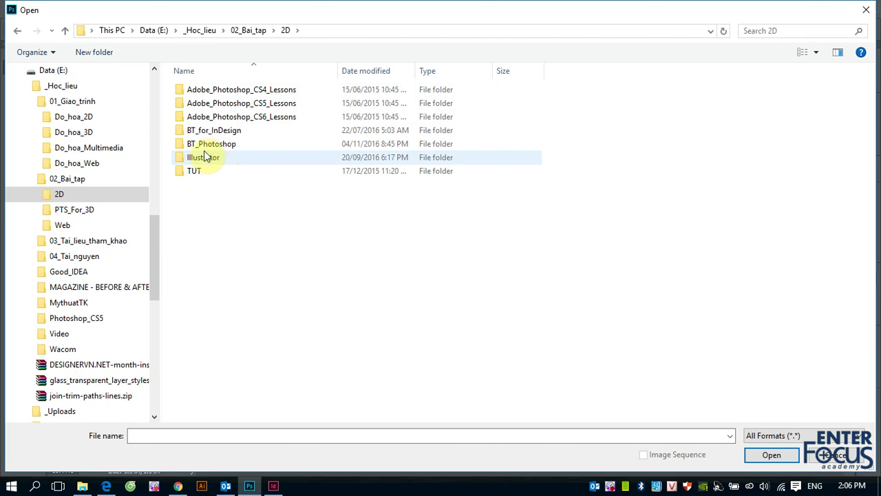
double_click(207, 144)
double_click(196, 105)
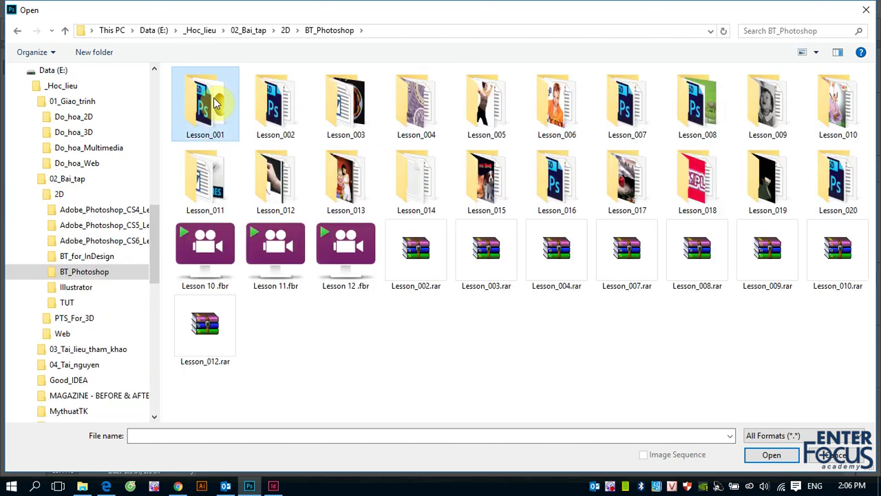
click(205, 107)
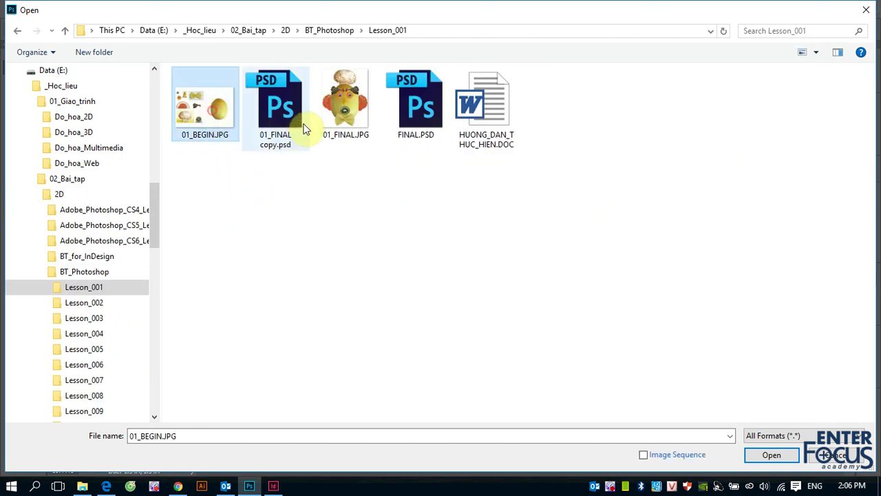
ctrl+click(335, 119)
click(771, 454)
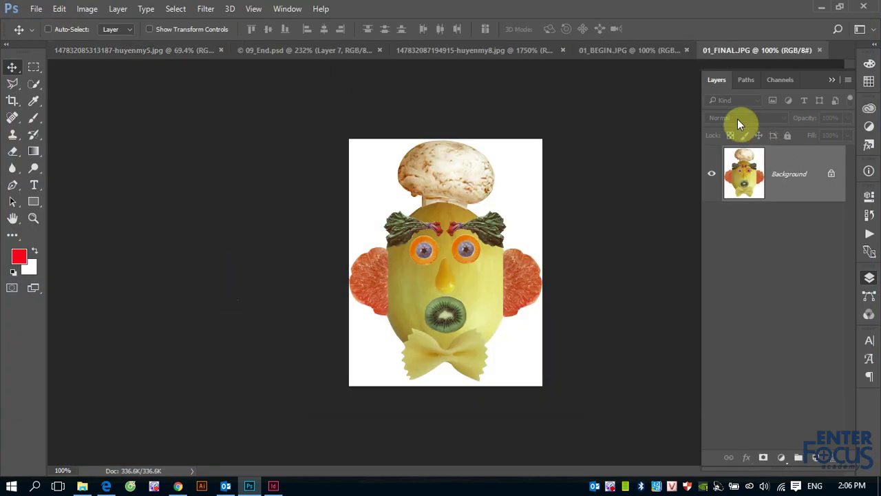
- In 01_BEGIN.JPG, draw a rectangular marquee and move it onto the melon, then the pasta
click(611, 48)
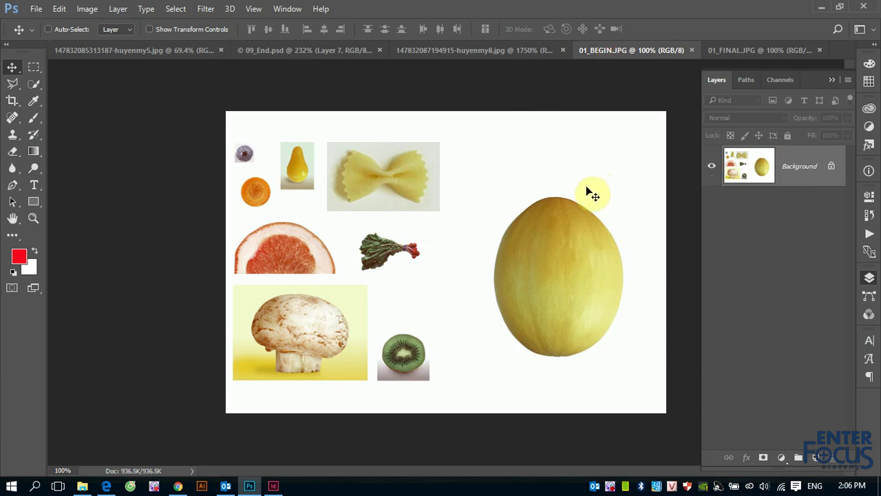
click(33, 67)
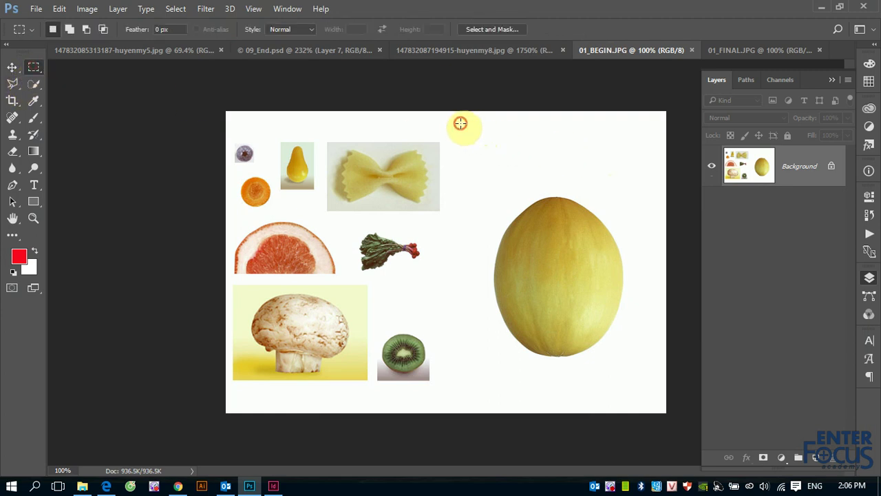
drag(460, 124, 564, 187)
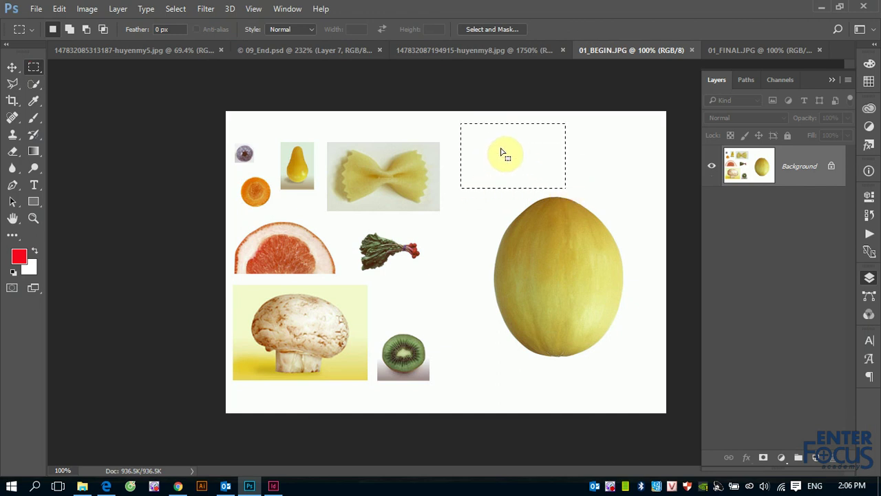
drag(503, 153, 496, 238)
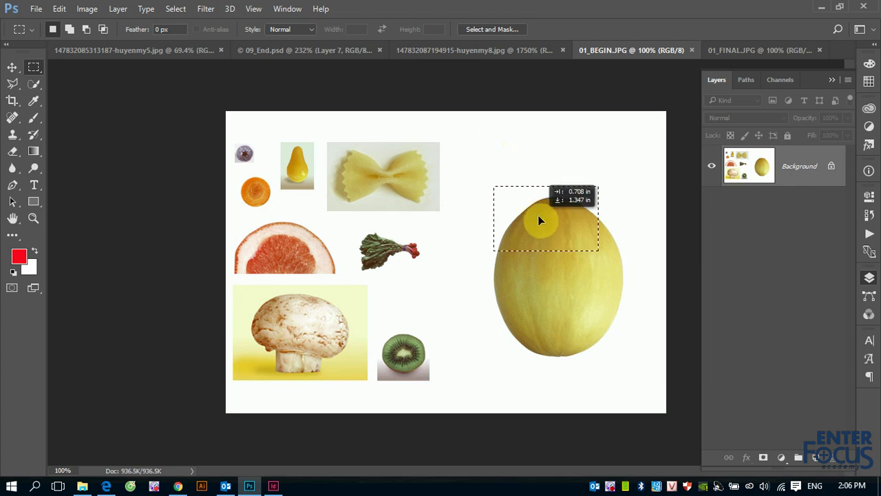
drag(495, 238, 370, 166)
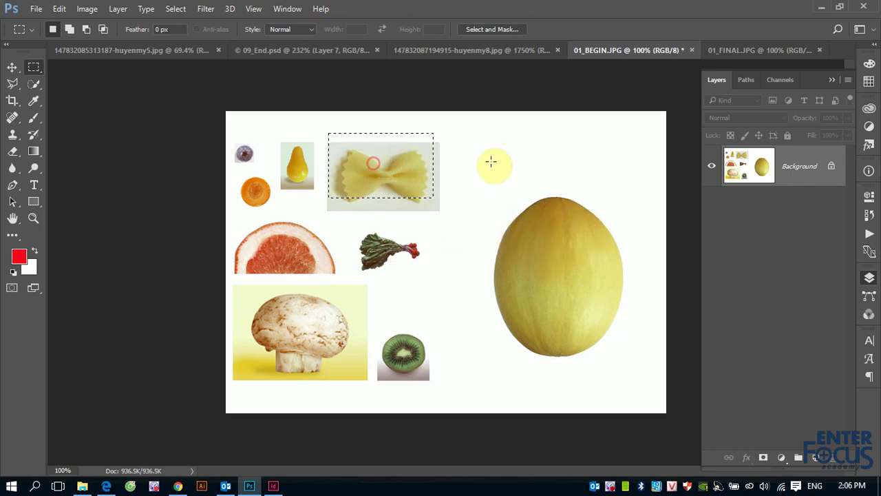
click(456, 189)
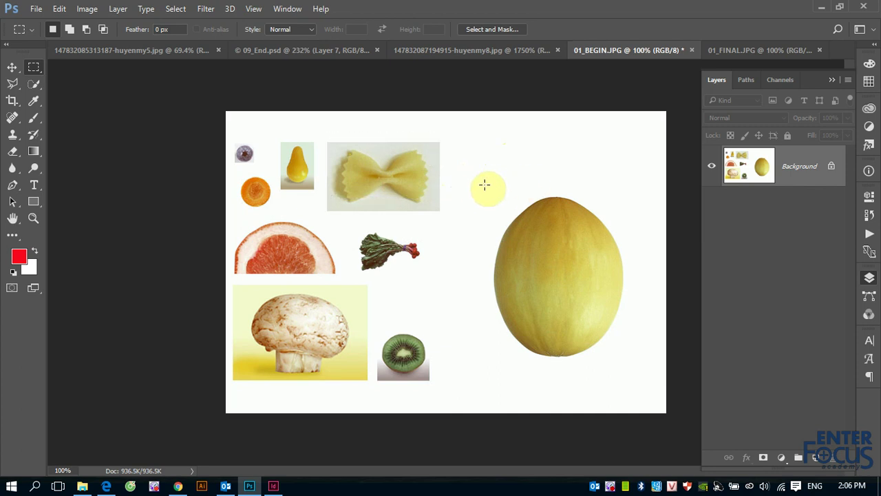
- Practise drawing rectangular marquees over the melon, clearing each one
drag(478, 178, 633, 295)
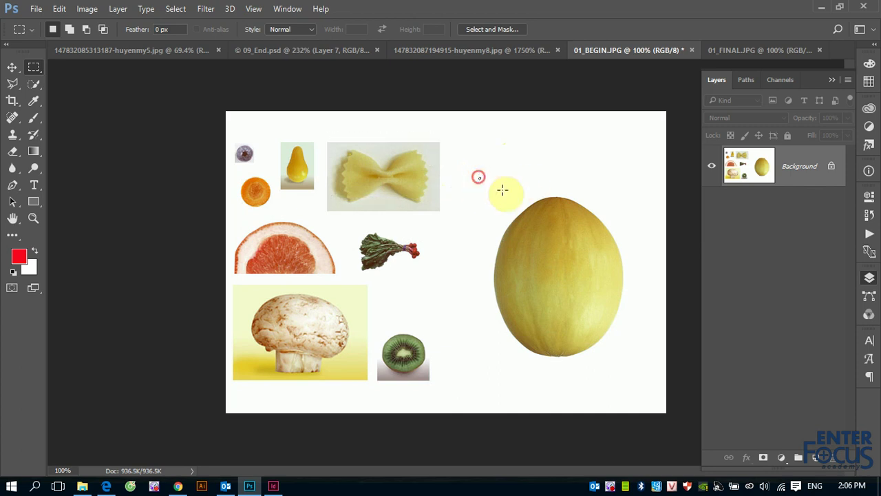
mouse_move(634, 300)
mouse_down()
mouse_move(633, 380)
mouse_move(639, 369)
mouse_up()
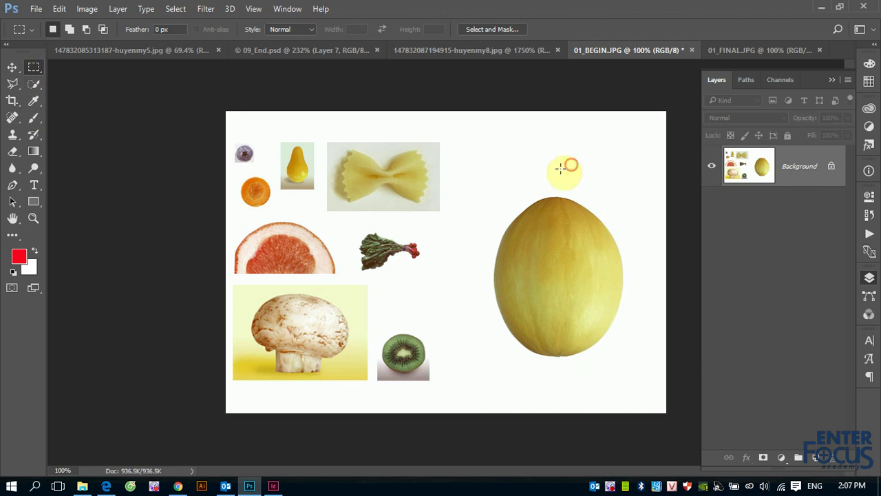
mouse_move(488, 184)
mouse_down()
mouse_move(628, 288)
mouse_move(630, 303)
mouse_up()
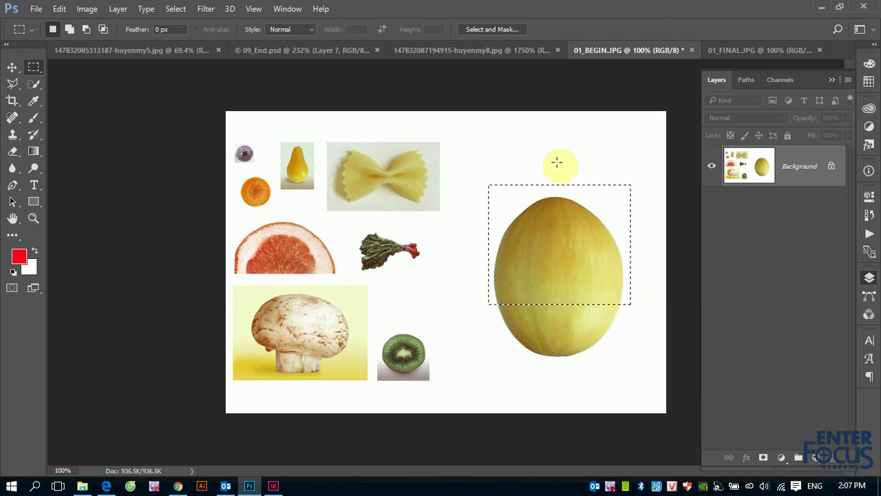
click(556, 162)
drag(477, 183, 639, 365)
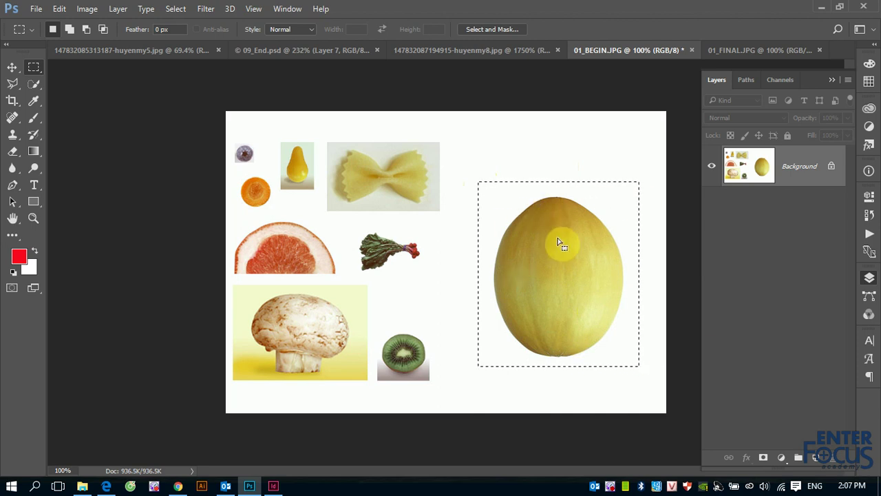
click(583, 153)
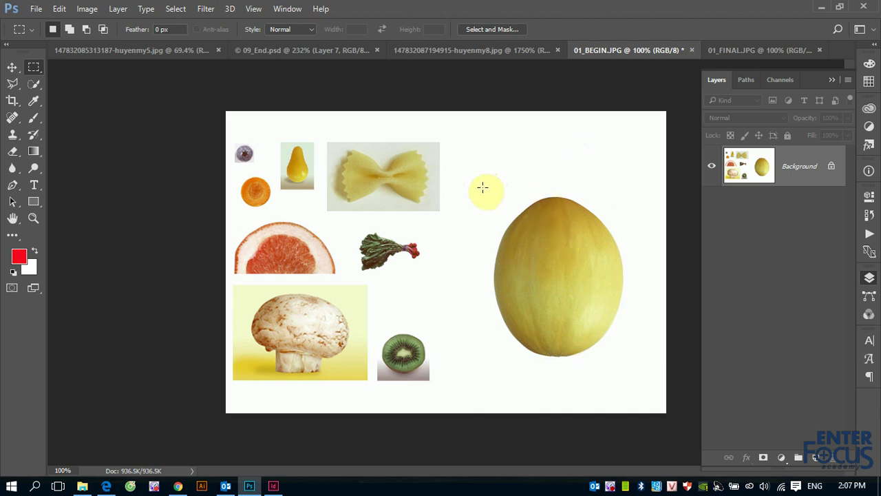
- Draw and reposition a rectangular marquee enclosing the melon's upper part
drag(488, 184, 623, 313)
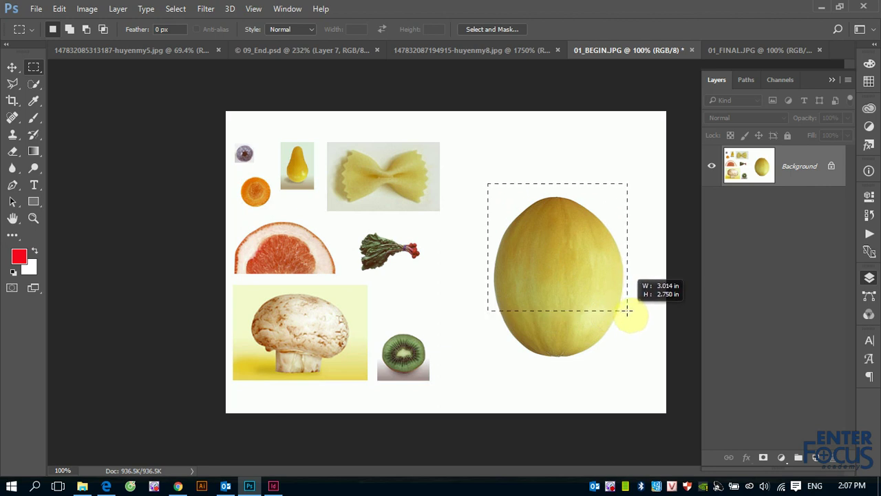
drag(623, 313, 626, 309)
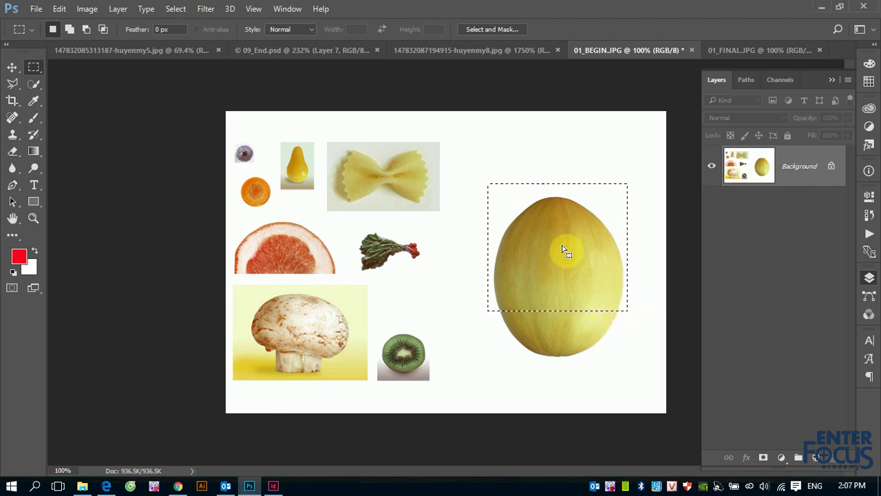
drag(478, 141, 634, 322)
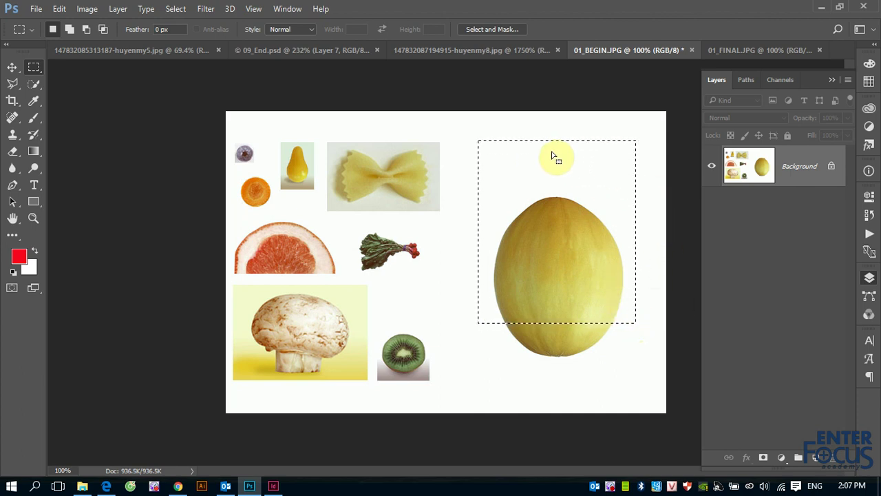
drag(563, 169, 567, 213)
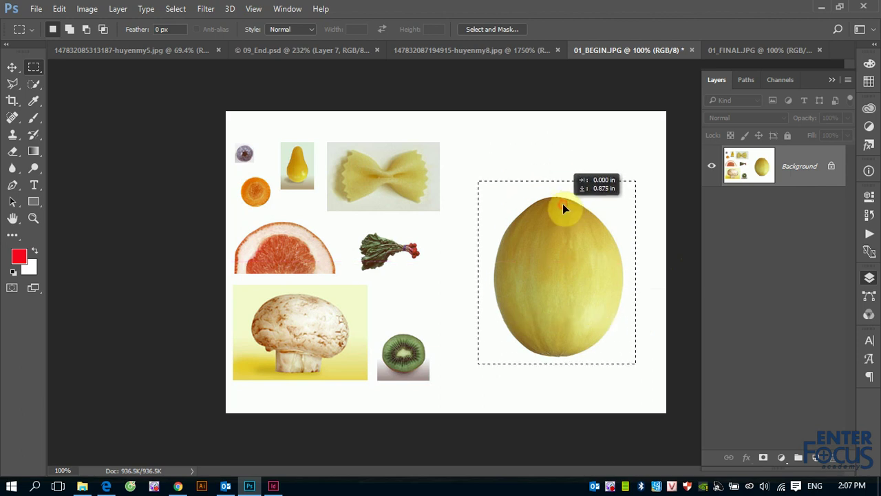
drag(567, 211, 553, 183)
click(539, 134)
drag(481, 174, 634, 291)
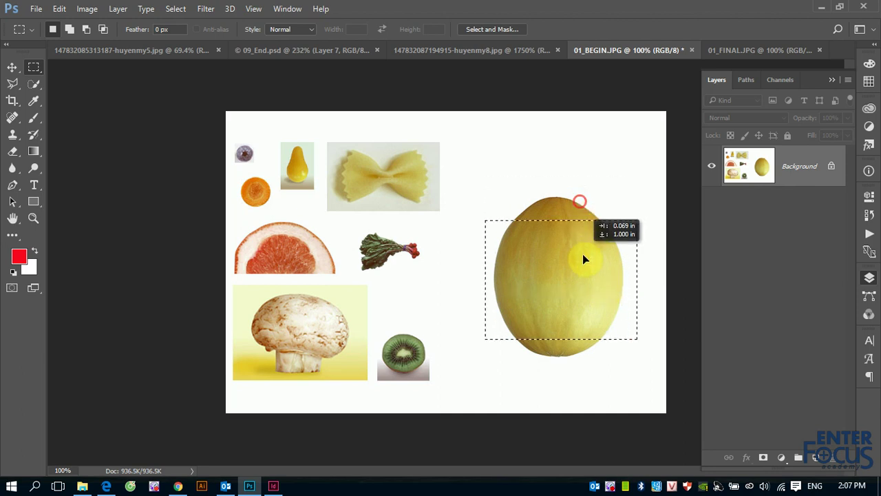
mouse_move(582, 210)
mouse_down()
mouse_move(586, 298)
mouse_move(578, 210)
mouse_up()
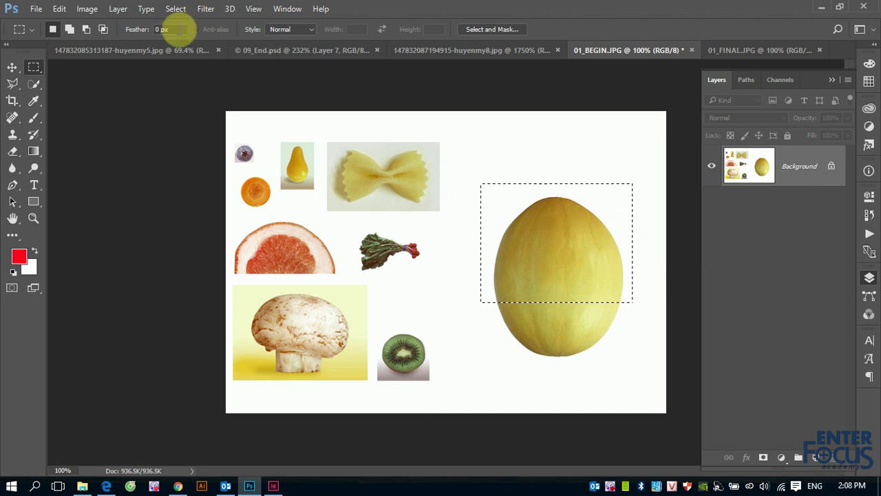
- Use Transform Selection to drag the bottom edge down past the melon and commit
click(173, 10)
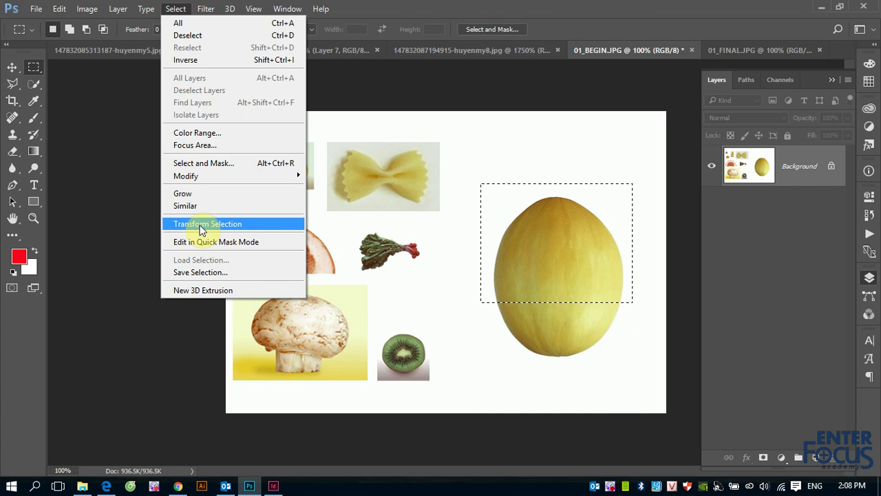
click(202, 225)
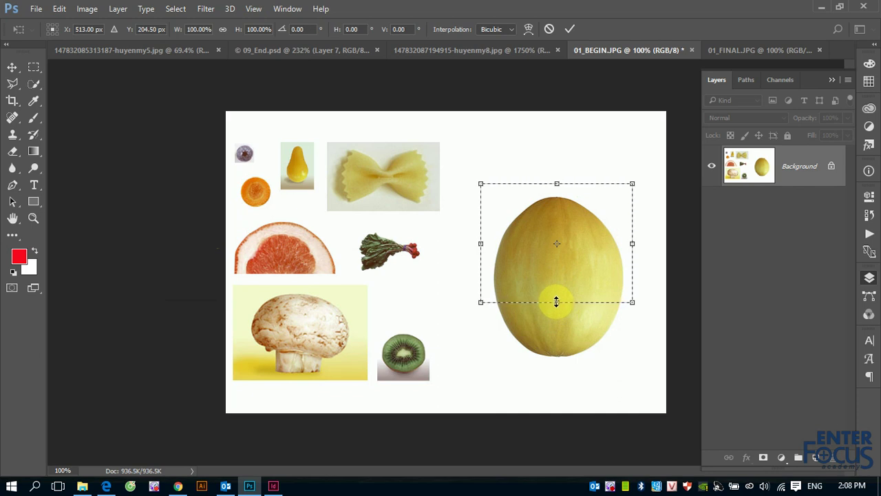
drag(557, 303, 551, 368)
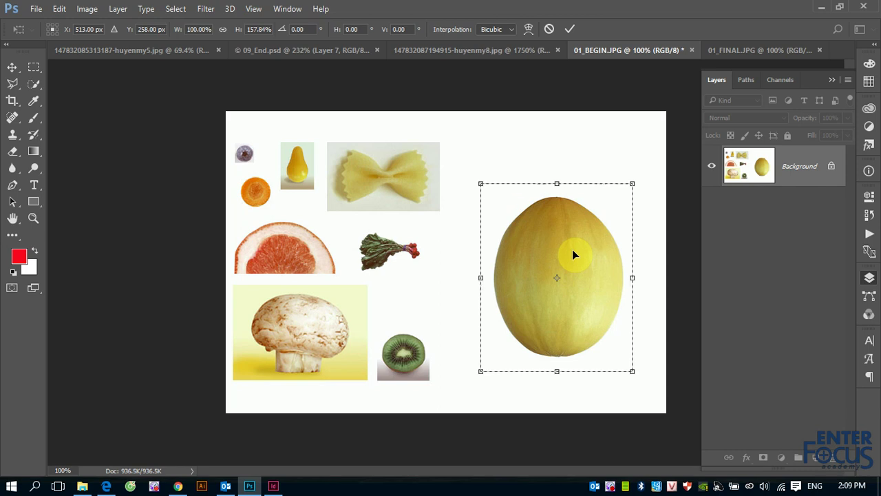
click(568, 29)
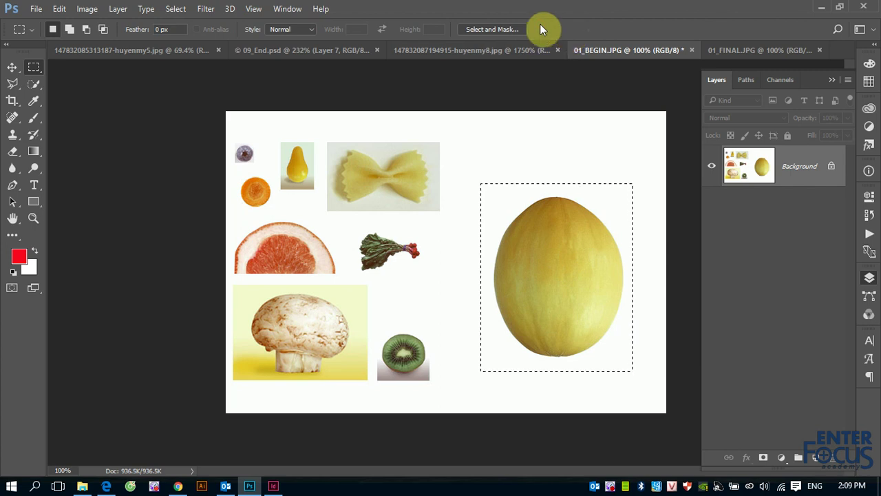
- Redraw the rectangular marquee around only the melon's upper portion
click(175, 8)
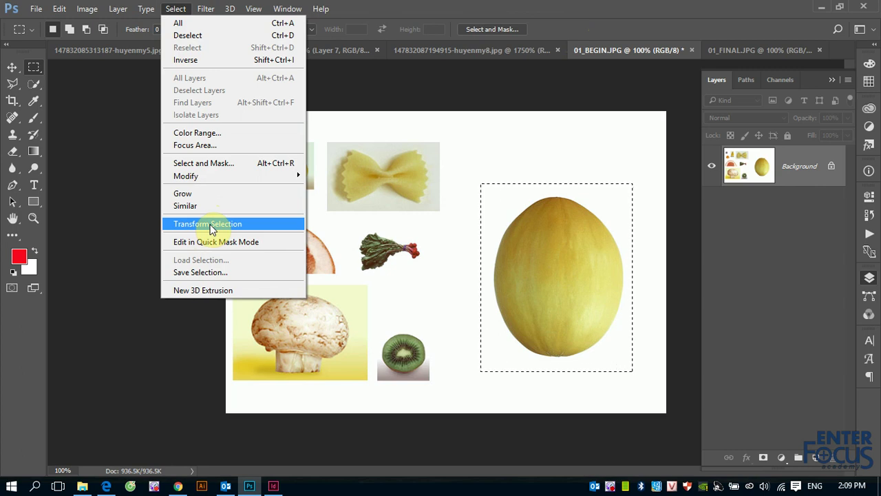
click(516, 168)
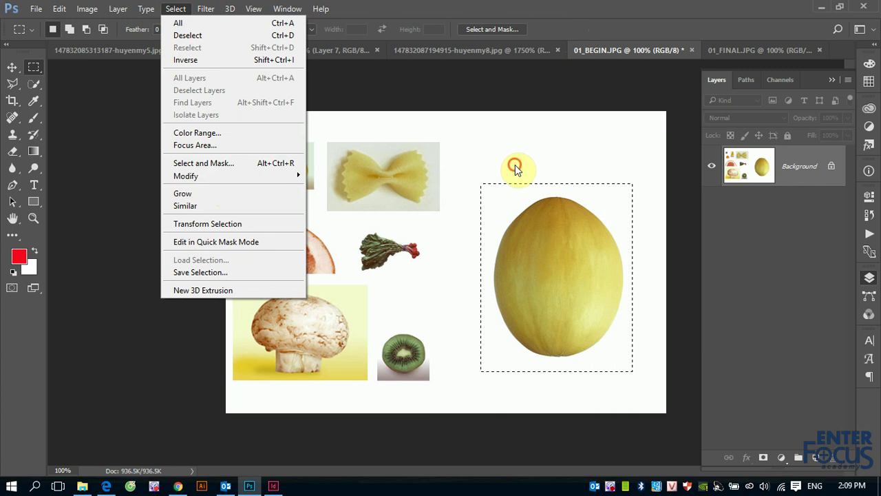
click(510, 172)
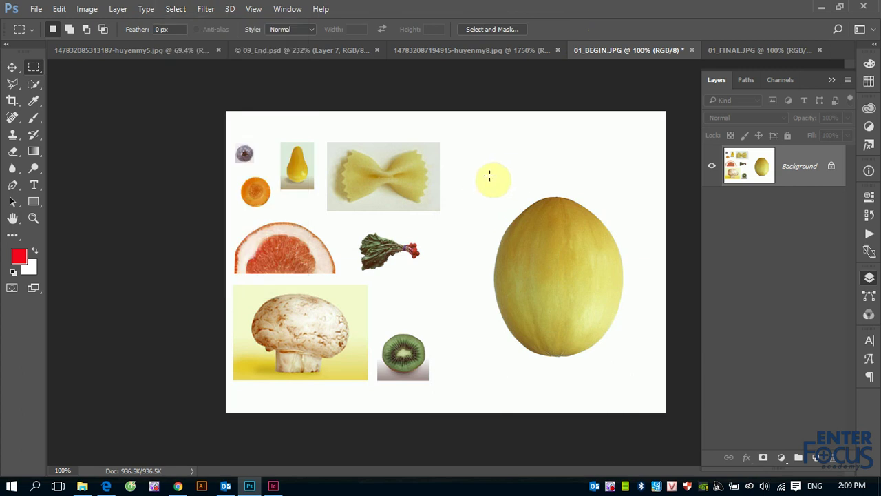
drag(488, 176, 633, 308)
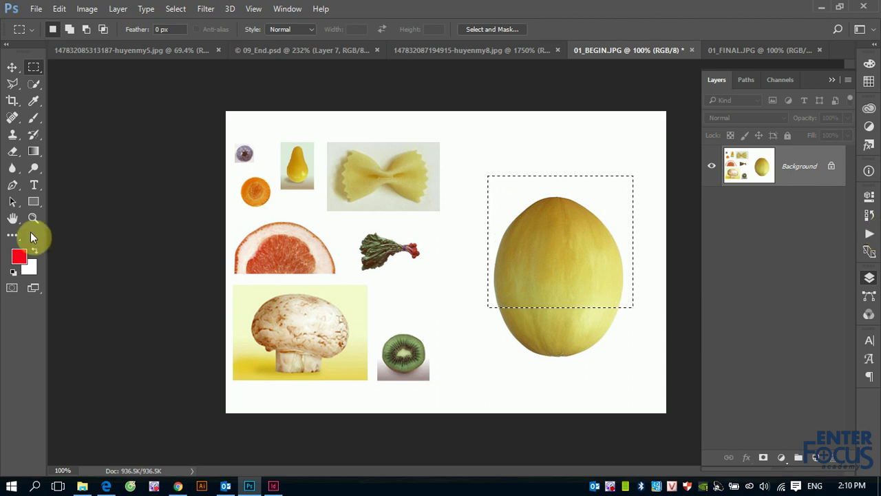
click(288, 14)
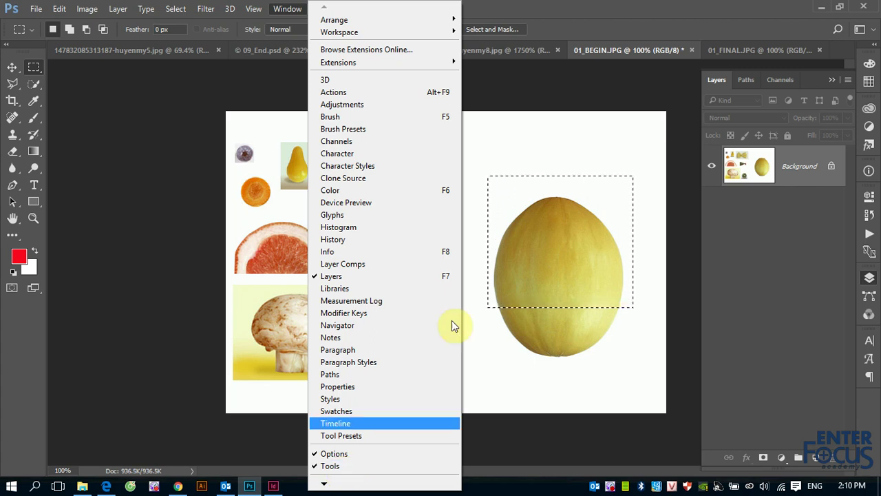
click(580, 7)
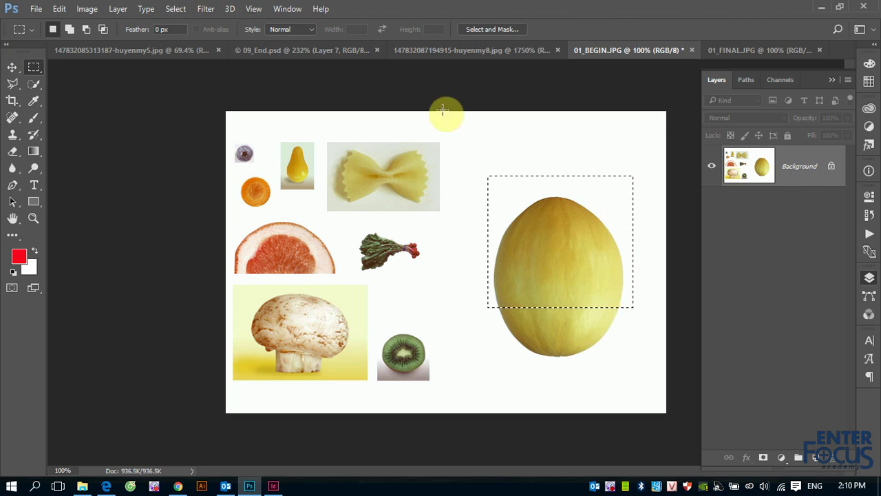
- Reselect the melon's upper part after a trial marquee over the bow-tie pasta
click(468, 140)
drag(489, 175, 630, 311)
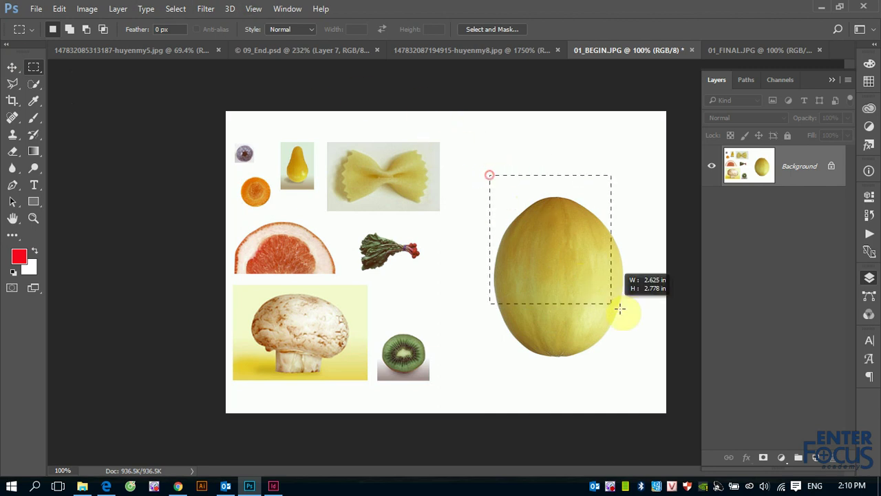
drag(371, 124, 451, 194)
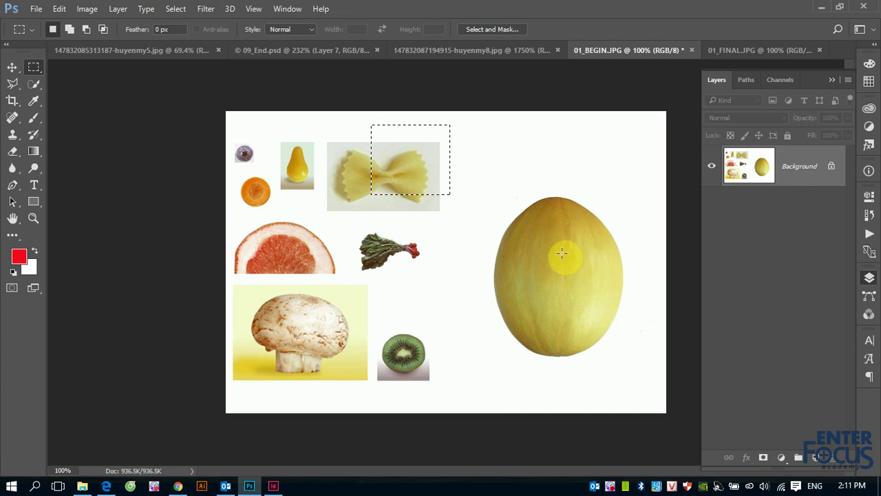
click(482, 196)
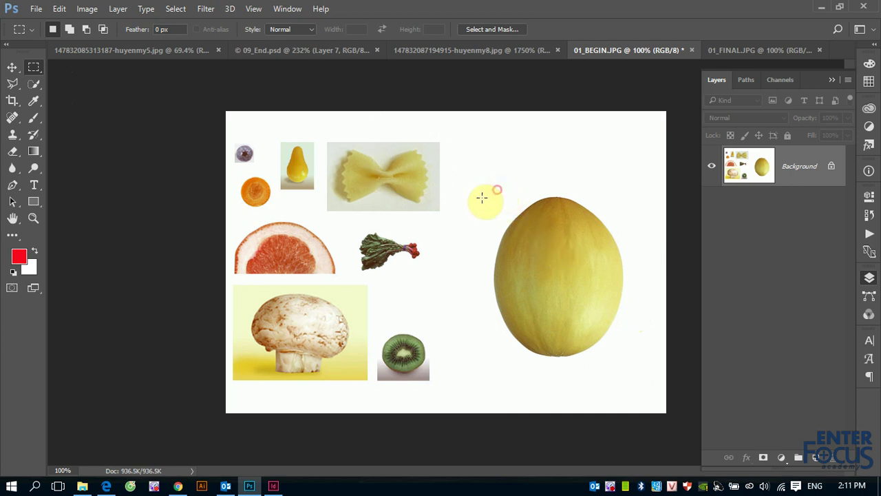
mouse_move(480, 181)
mouse_down()
mouse_move(587, 250)
mouse_move(634, 310)
mouse_up()
- Shift-add rectangles over the bow-tie pasta, beside the rhubarb and below the melon
key(shift)
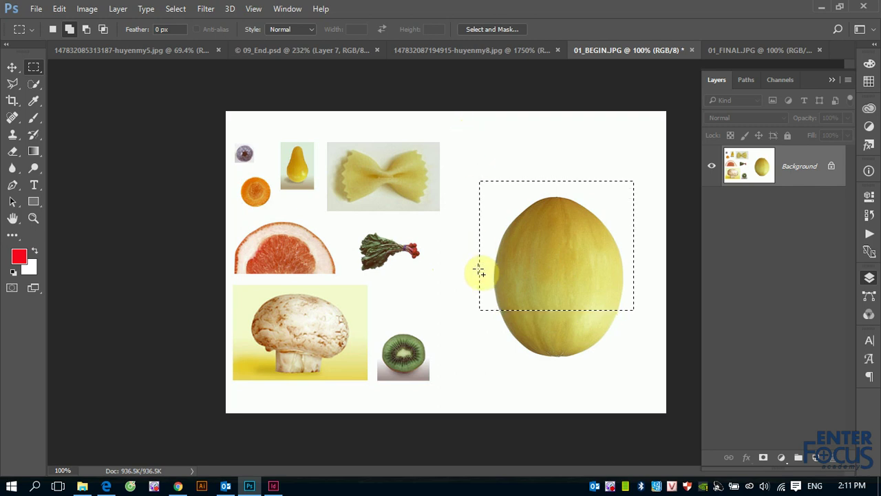
drag(352, 128, 446, 209)
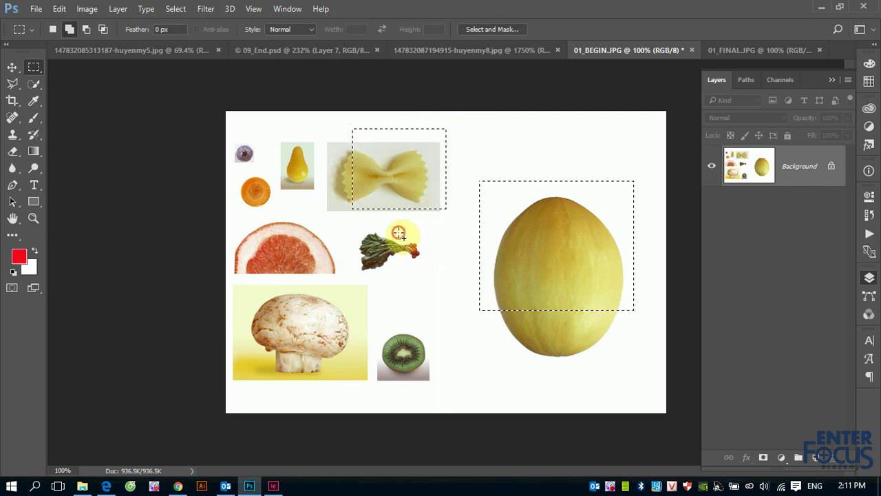
drag(399, 232, 452, 292)
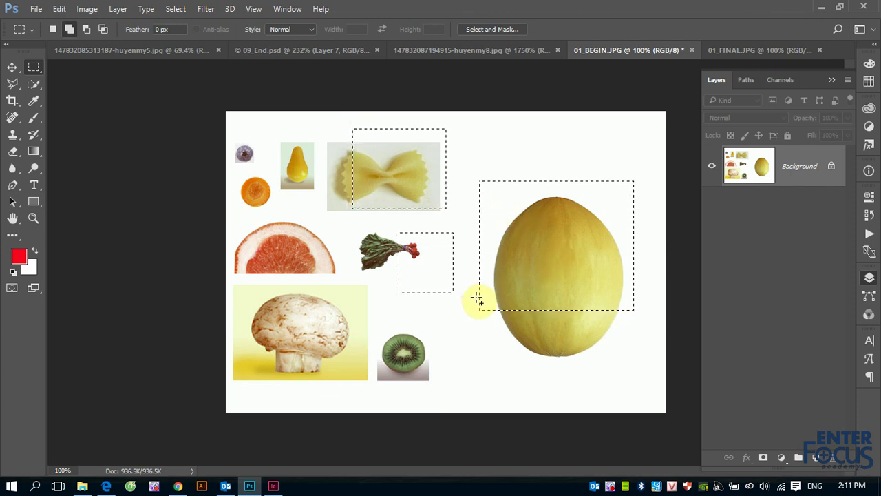
drag(477, 298, 579, 363)
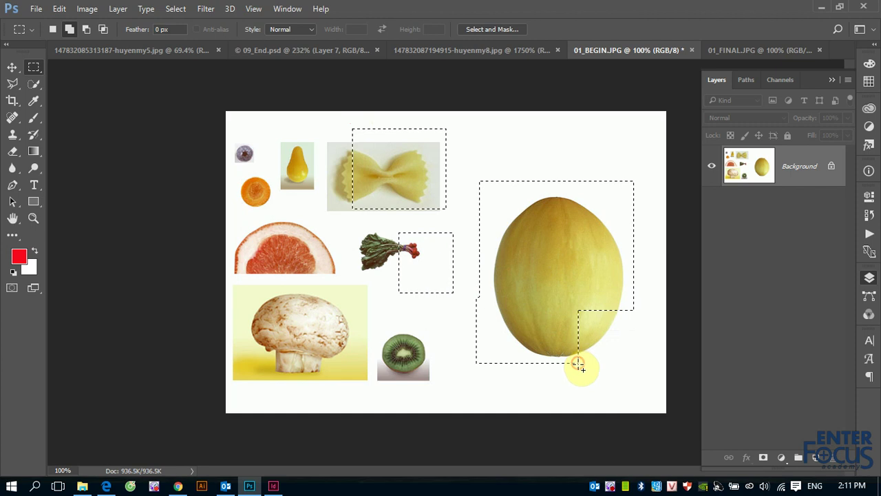
drag(549, 296, 635, 364)
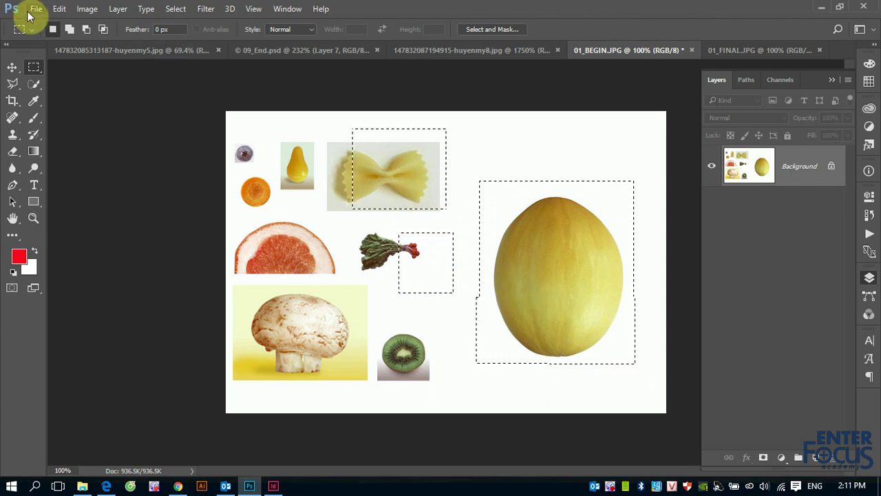
click(58, 9)
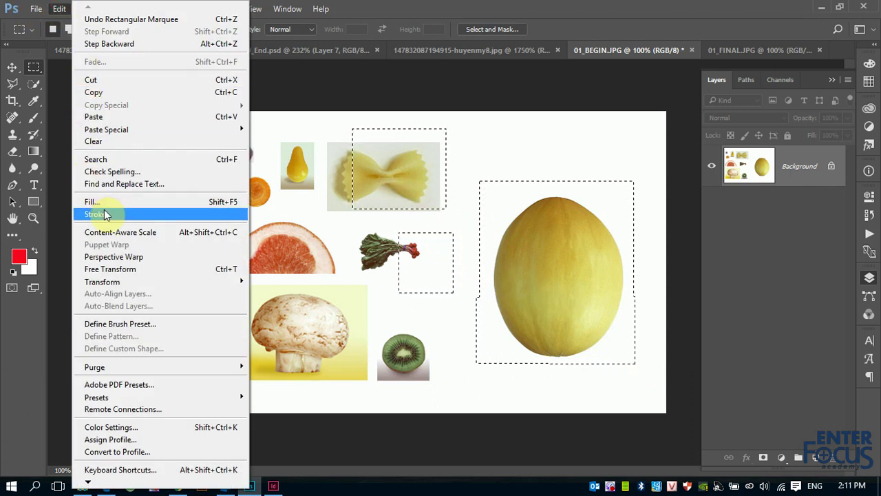
click(110, 202)
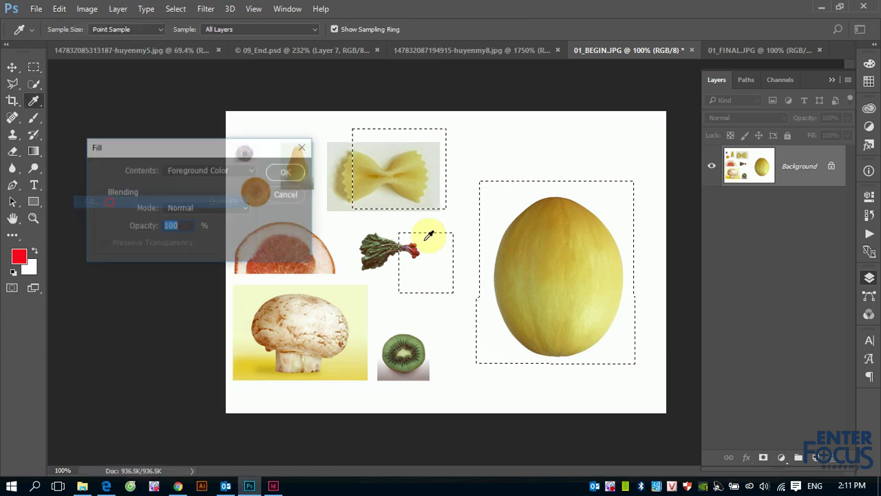
click(287, 175)
key(m)
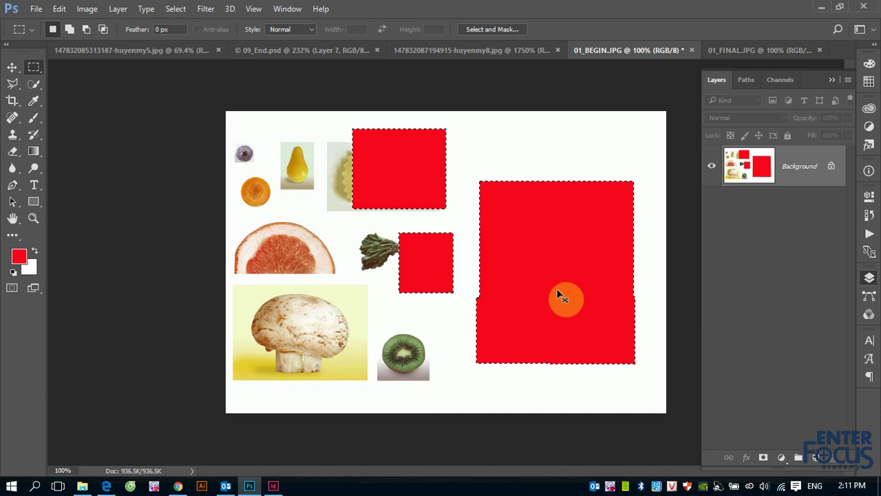
key(ctrl+z)
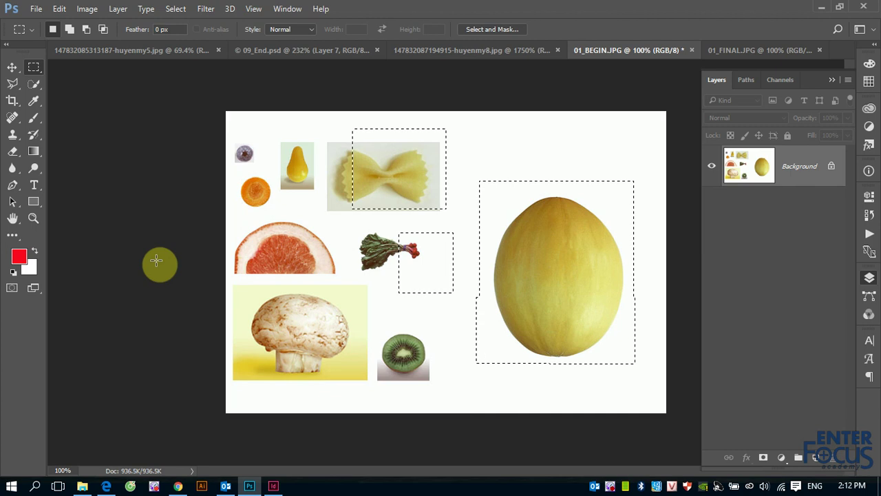
- Alt-subtract the pasta and rhubarb rectangles and trim the melon selection's sides and bottom
key(alt)
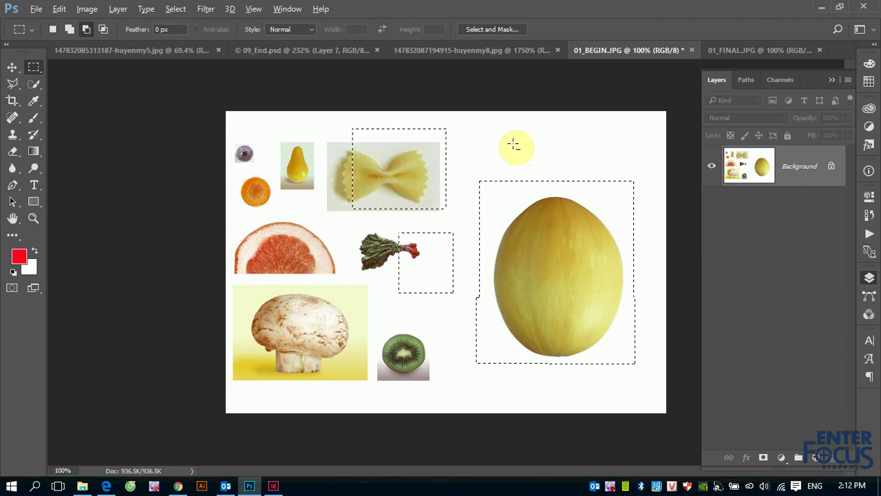
drag(350, 127, 455, 211)
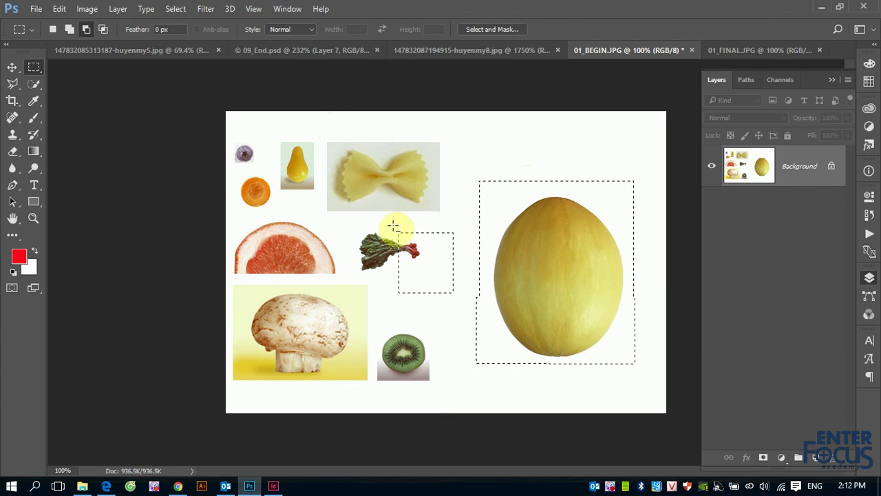
drag(392, 225, 466, 299)
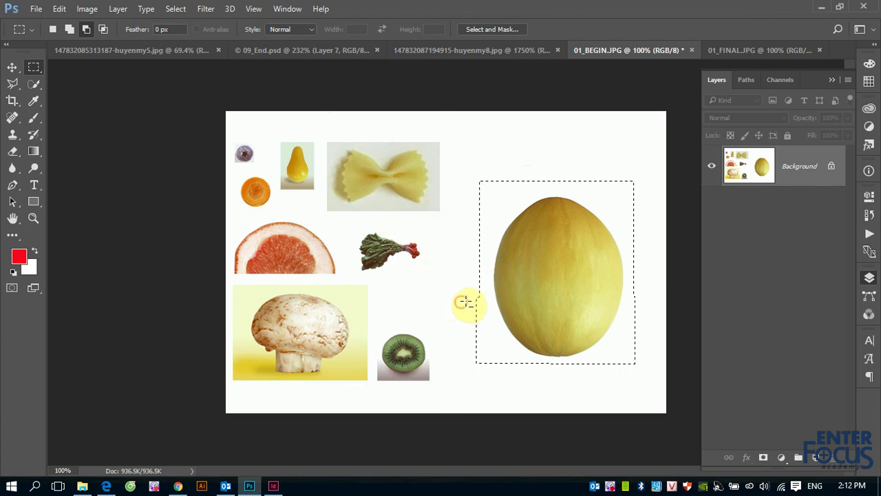
mouse_move(454, 164)
mouse_down()
mouse_move(503, 278)
mouse_move(488, 329)
mouse_move(492, 387)
mouse_move(643, 192)
mouse_move(664, 379)
mouse_up()
drag(486, 359, 649, 375)
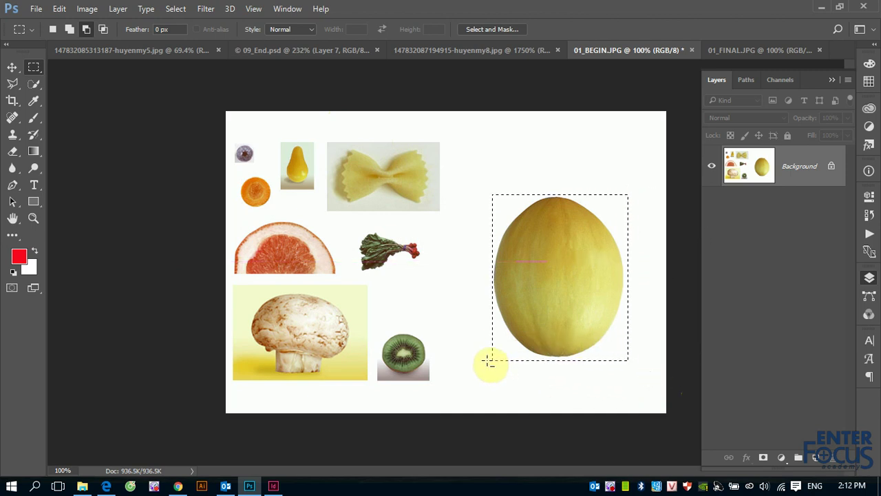
drag(486, 356, 647, 375)
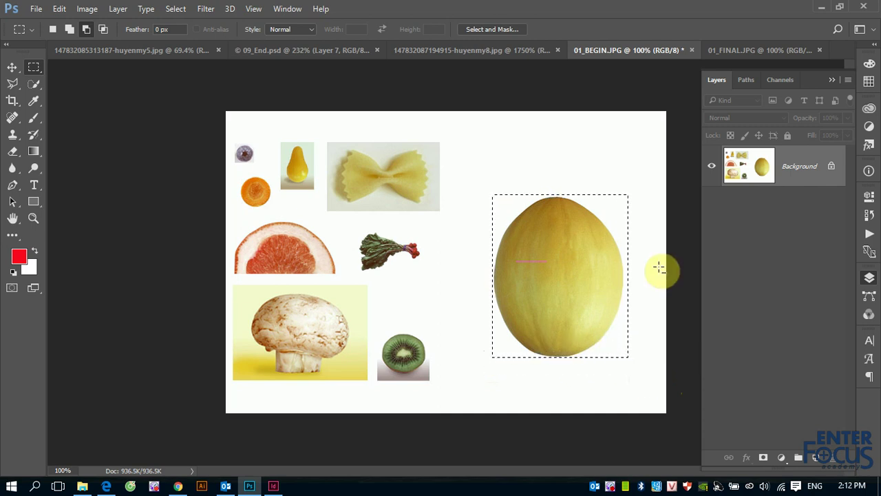
- Shift+Alt-intersect a rectangle to keep only a band across the melon's middle
key(alt)
key(shift)
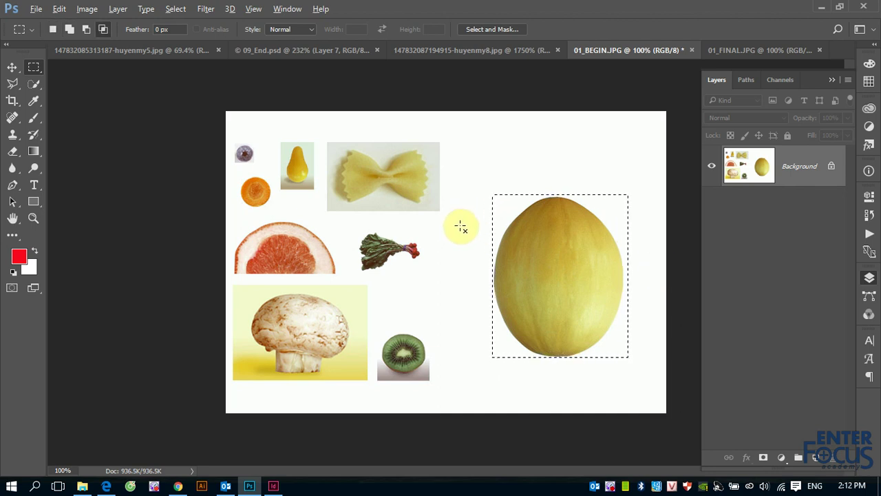
drag(463, 219, 654, 334)
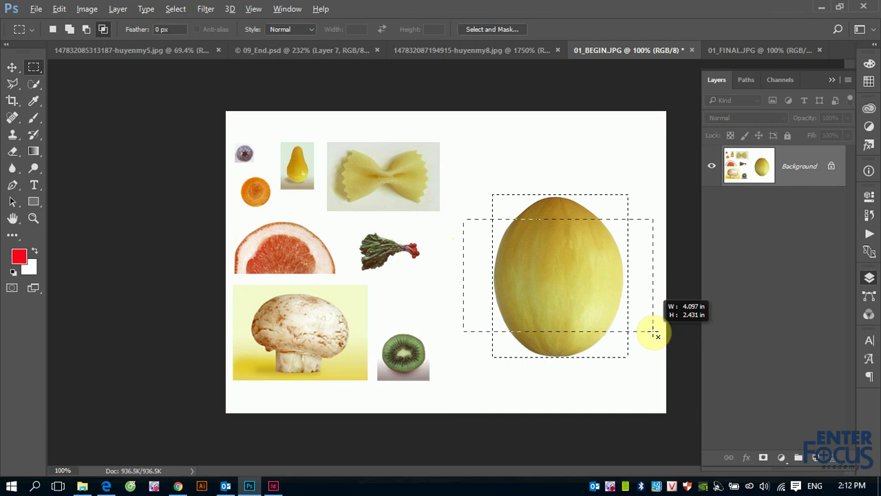
drag(654, 333, 652, 332)
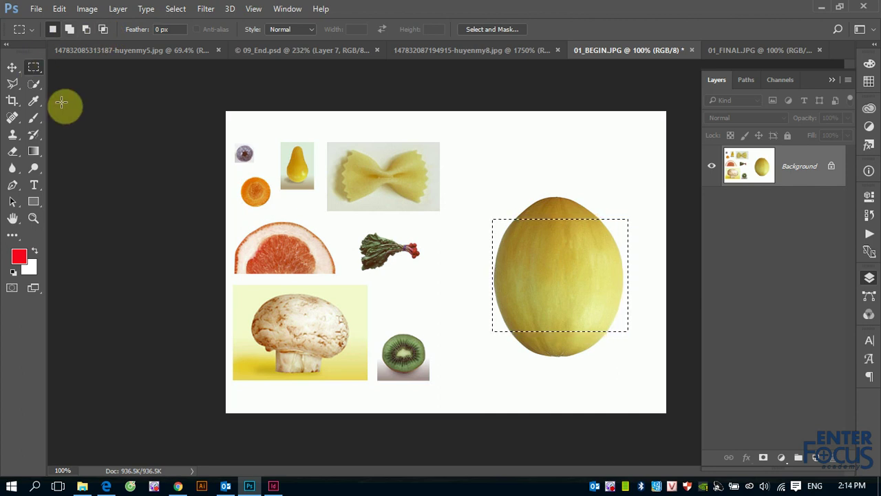
- Click outside the selection on the canvas to deselect the melon band
click(219, 150)
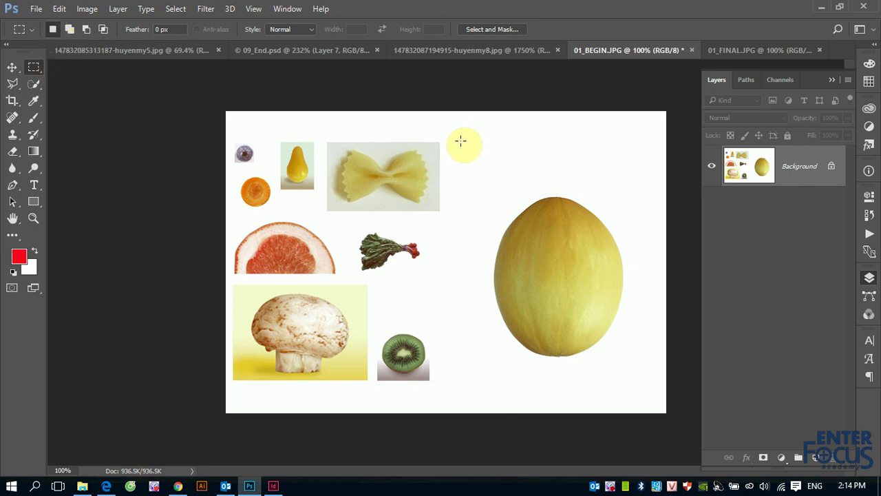
- Add marquee rectangles near the melon's top, then subtract the pasta and radish box
drag(459, 142, 539, 196)
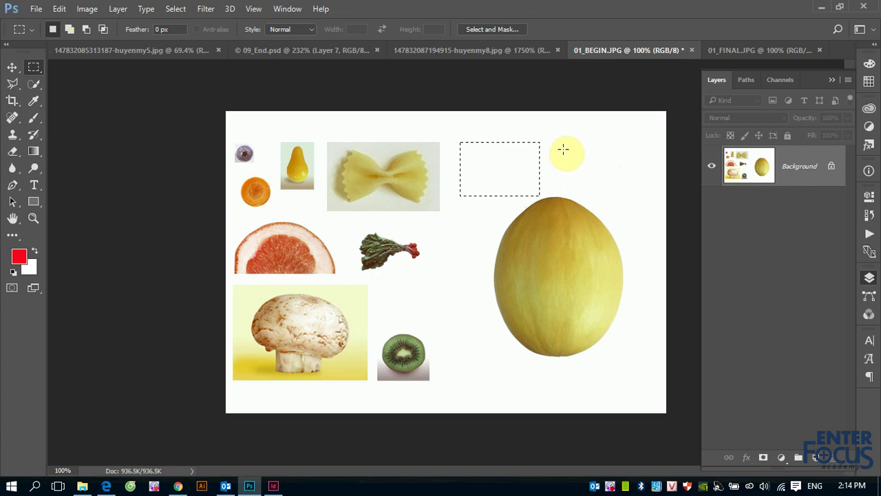
drag(562, 142, 653, 220)
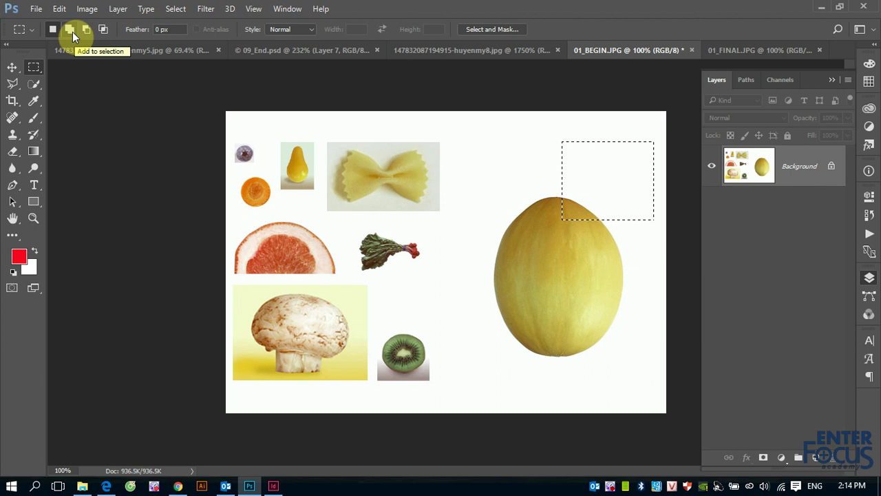
click(71, 31)
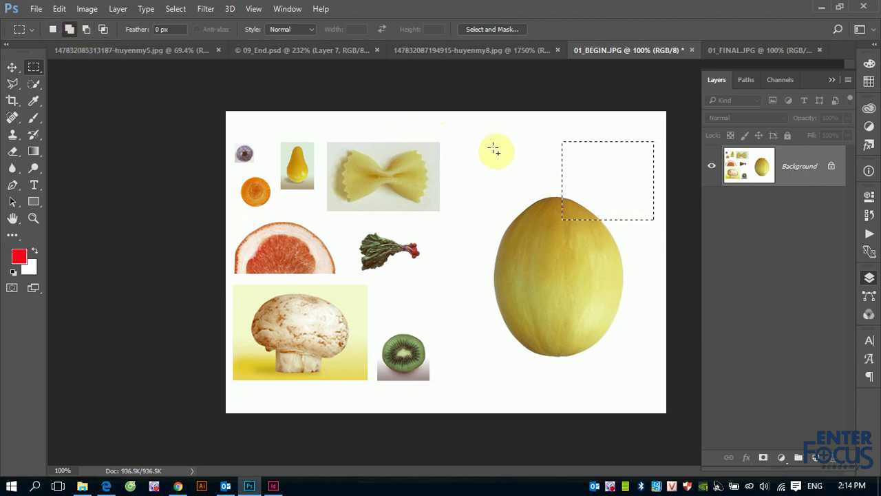
drag(476, 147, 573, 205)
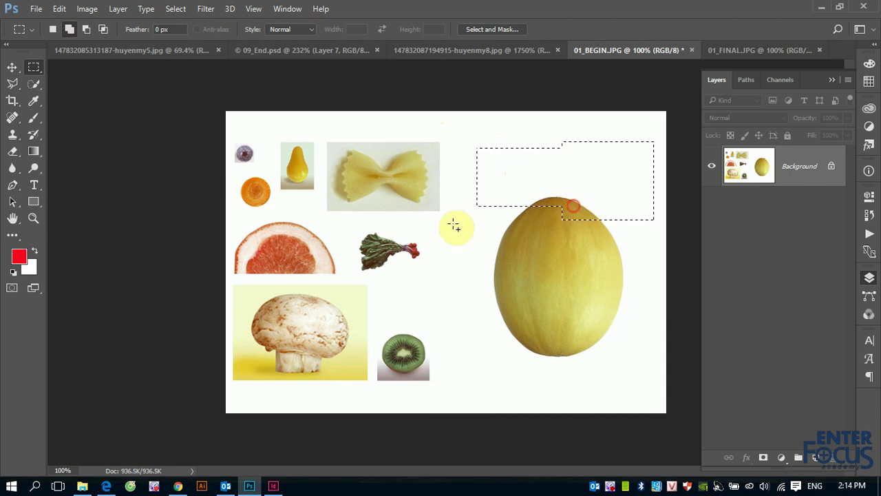
mouse_move(406, 188)
mouse_down()
mouse_move(464, 259)
mouse_move(559, 327)
mouse_up()
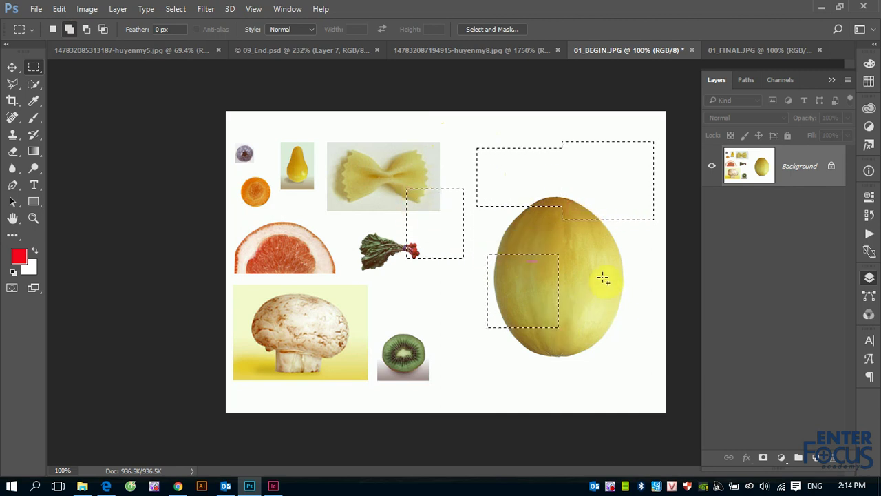
click(86, 30)
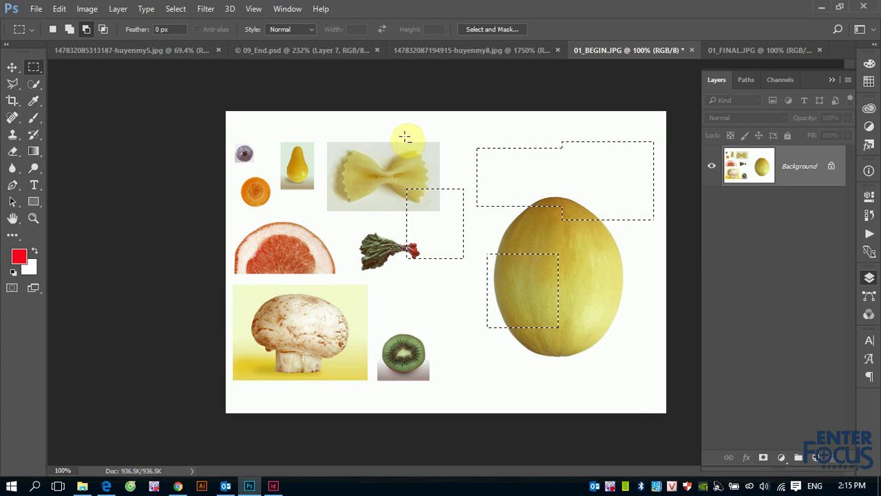
drag(397, 137, 522, 281)
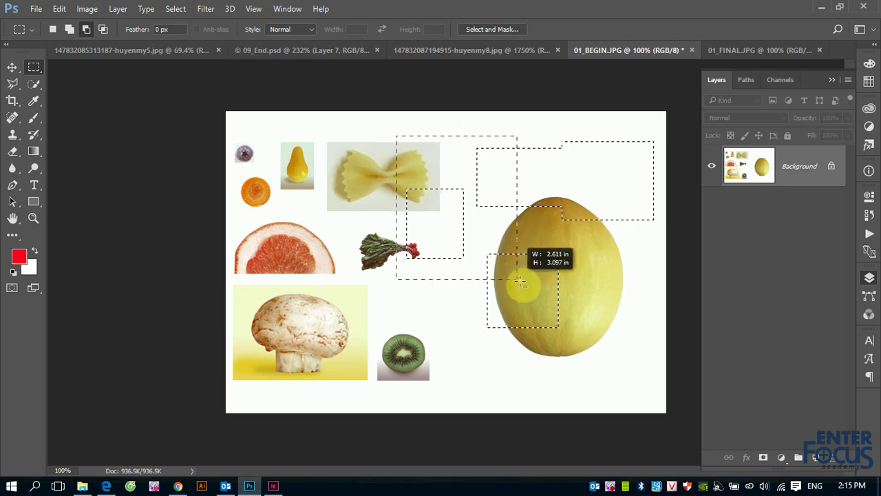
- Intersect the selection with a rectangle spanning both pieces, then return to New selection mode
click(102, 30)
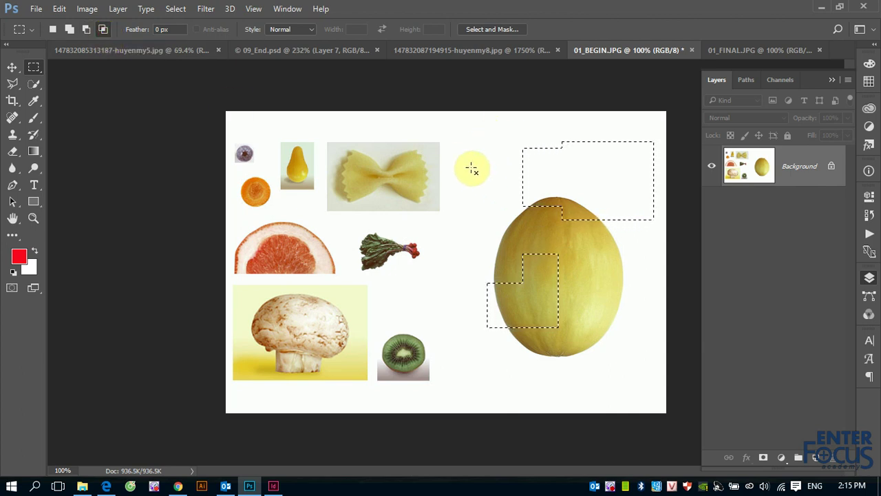
mouse_move(463, 163)
mouse_down()
mouse_move(577, 270)
mouse_move(628, 298)
mouse_up()
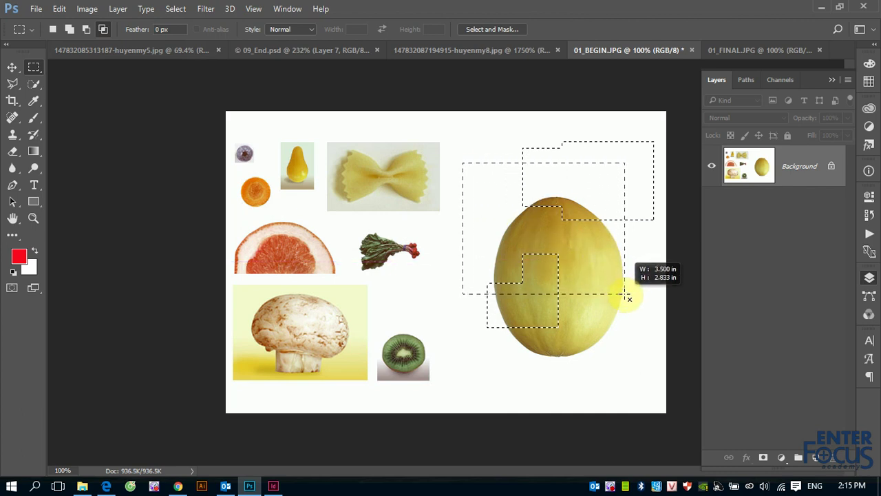
drag(628, 298, 629, 298)
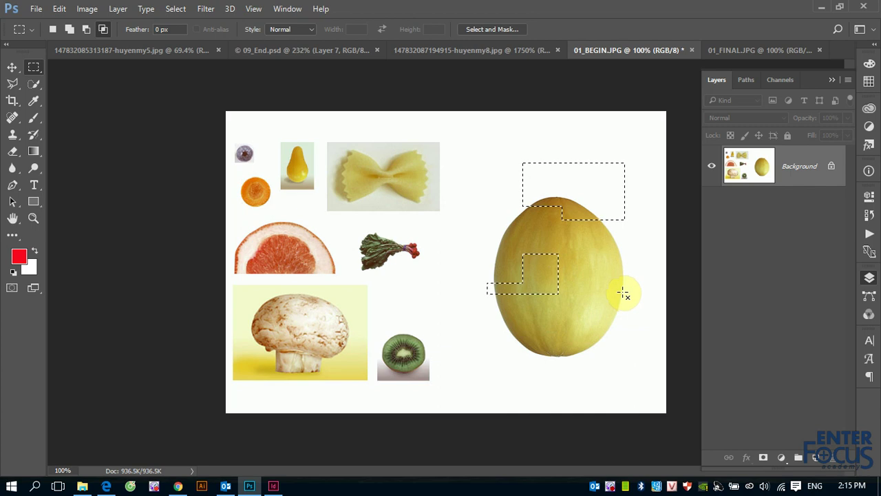
click(53, 29)
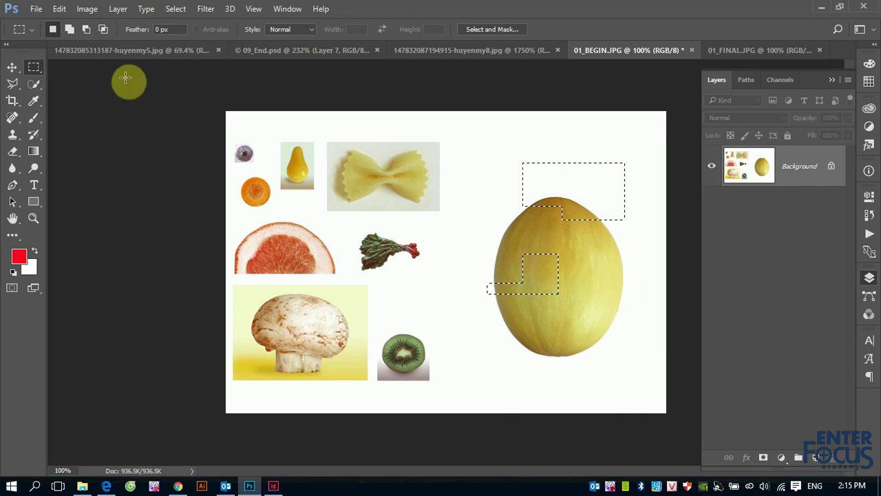
- Add a rectangle at the selection's upper left, then subtract a rectangle across the pieces
click(87, 30)
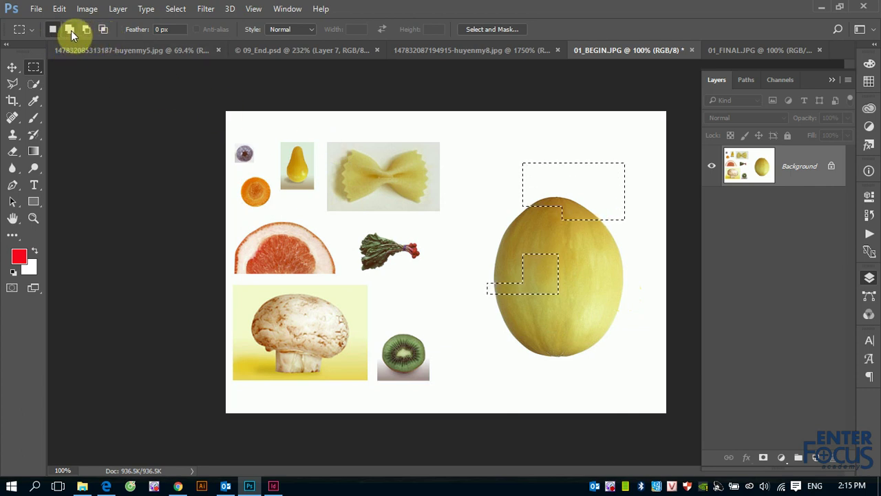
click(69, 29)
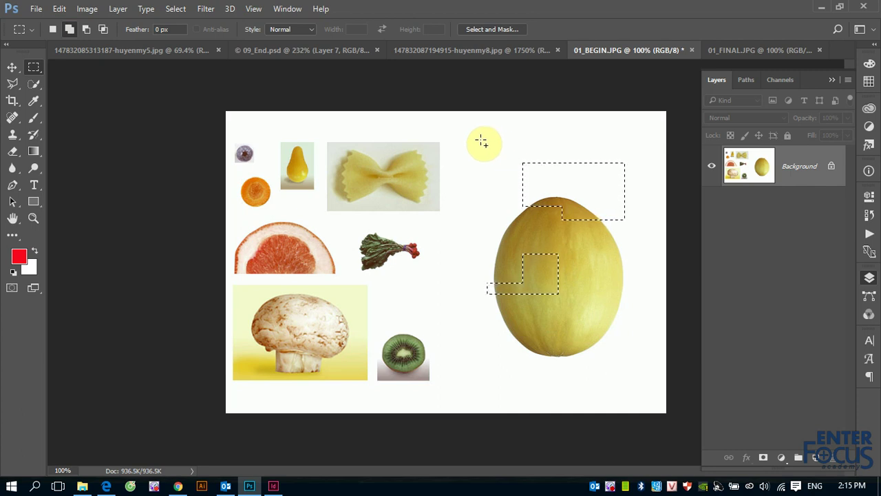
drag(481, 139, 546, 208)
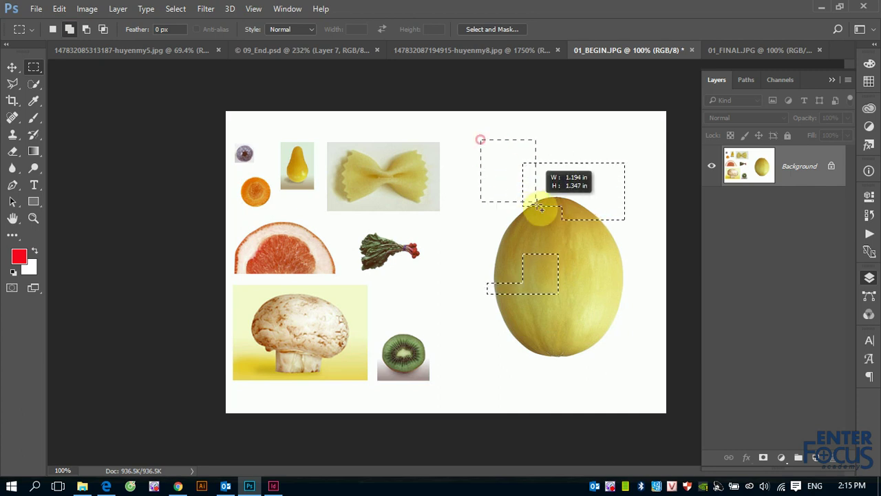
click(86, 29)
mouse_move(451, 154)
mouse_down()
mouse_move(549, 296)
mouse_move(543, 300)
mouse_up()
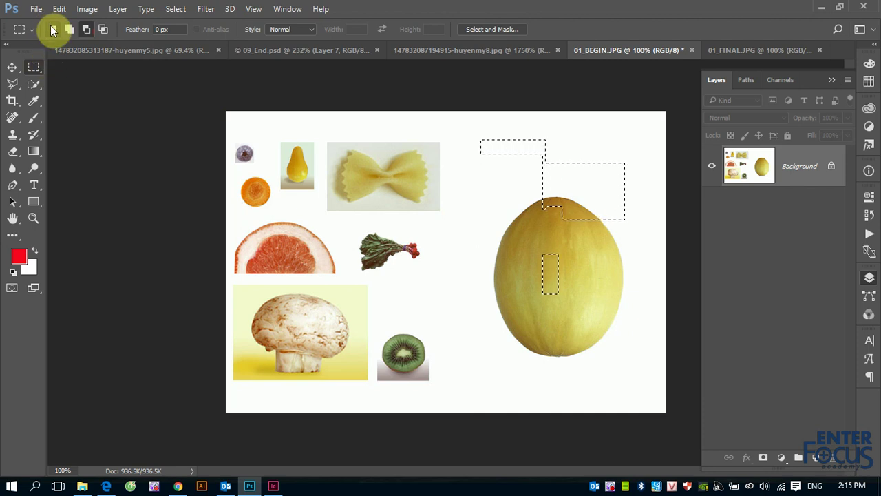
- Return to New selection mode and deselect everything by clicking the canvas
click(53, 30)
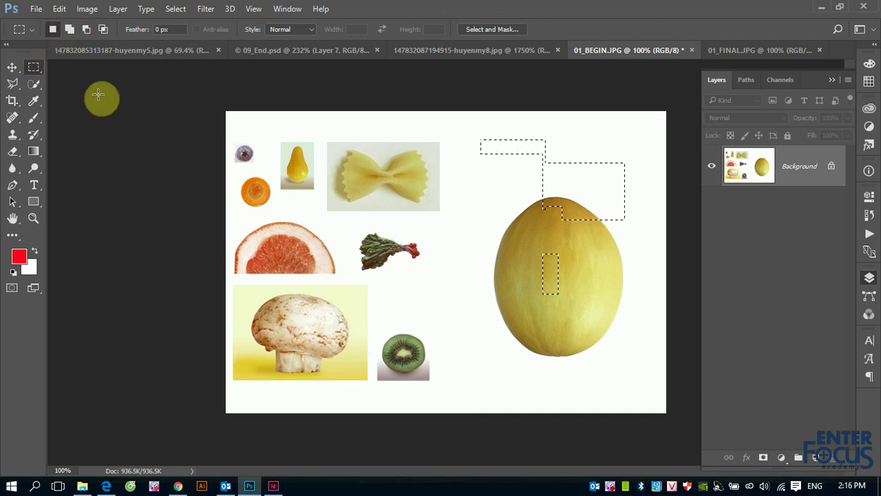
key(shift)
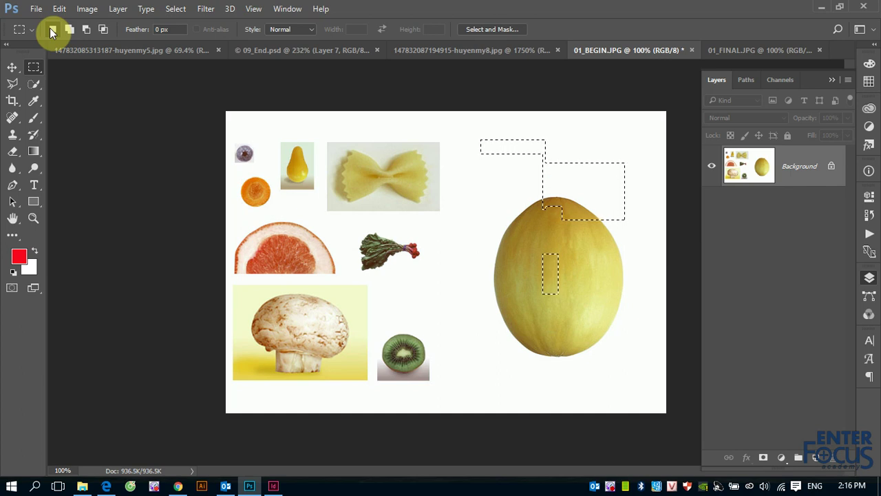
click(519, 153)
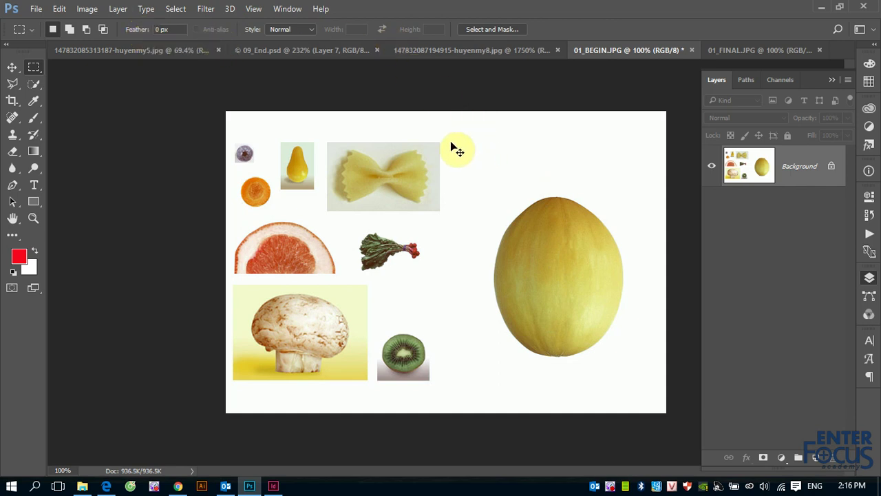
- Zoom in on the melon's top and select a blank rectangle above it
drag(430, 134, 596, 226)
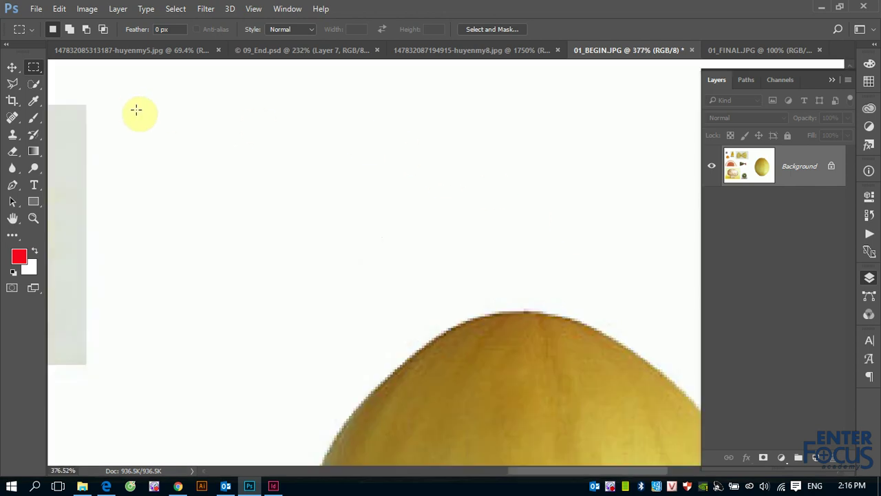
drag(124, 108, 344, 273)
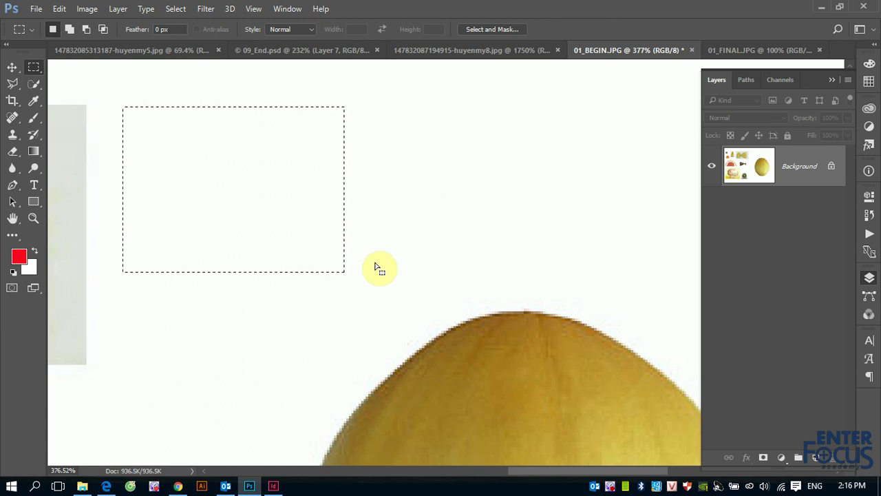
- Fill the rectangle with the red foreground colour, then draw a second rectangle beside it
click(35, 15)
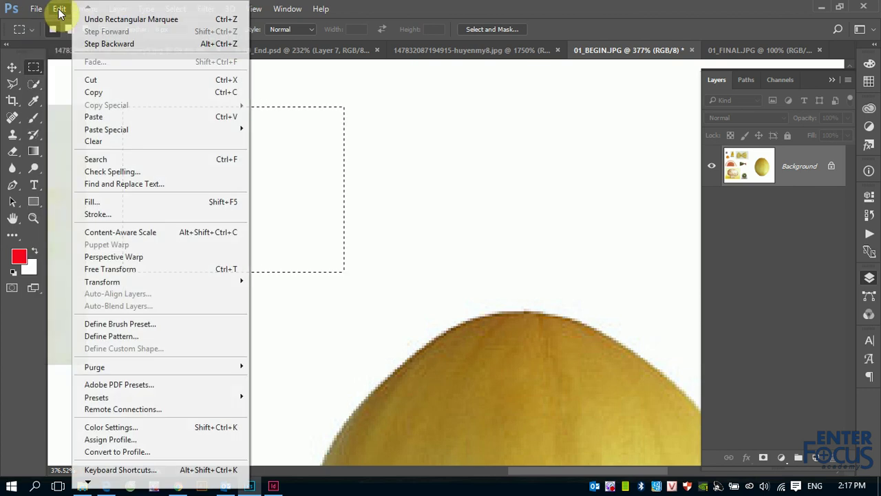
click(96, 202)
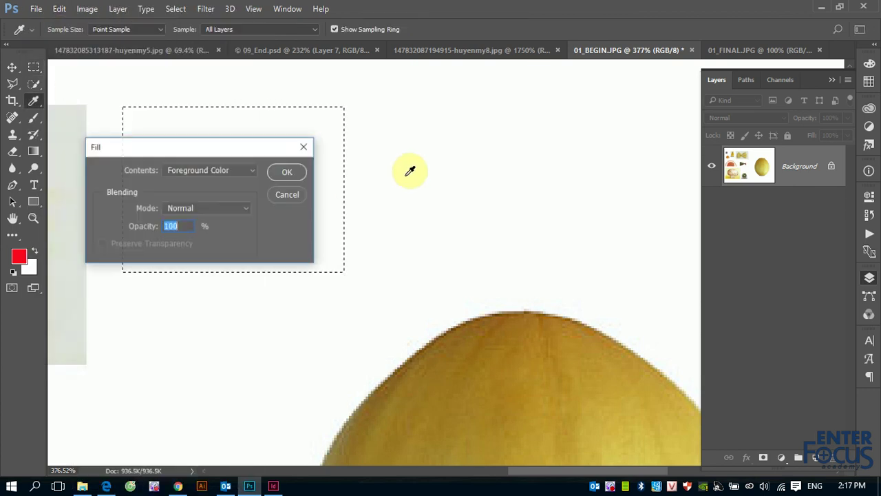
click(298, 172)
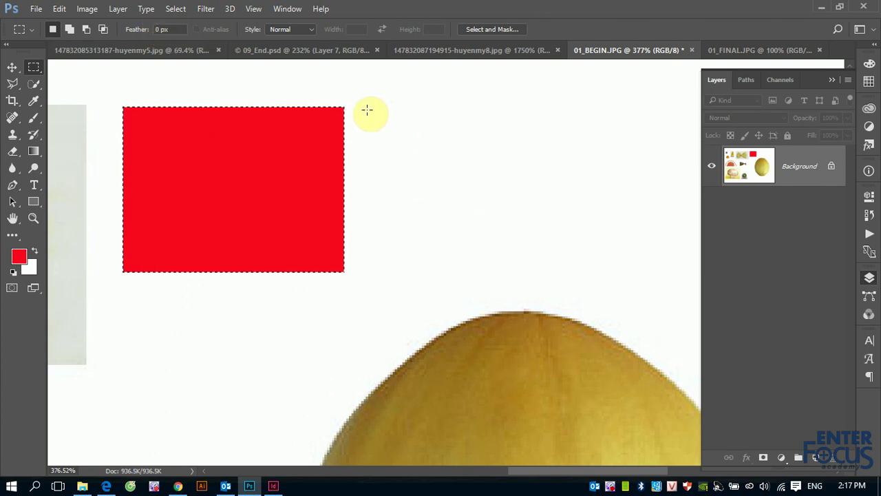
mouse_move(369, 108)
mouse_down()
mouse_move(605, 276)
mouse_move(593, 273)
mouse_up()
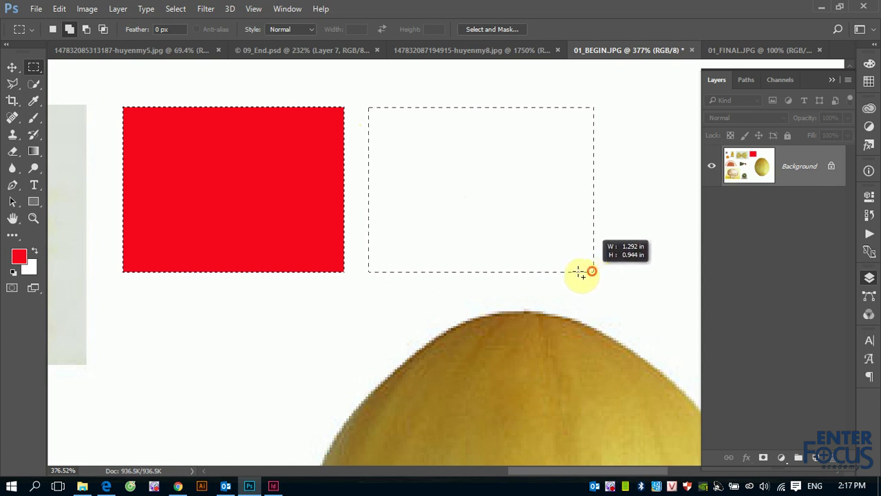
- Undo the second rectangle and set the marquee feather to 20 px
drag(593, 273, 593, 271)
key(ctrl+z)
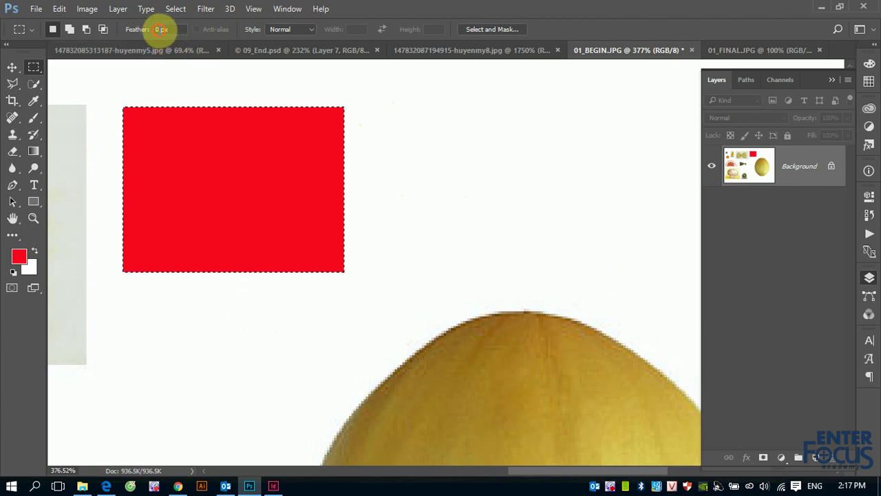
double_click(159, 29)
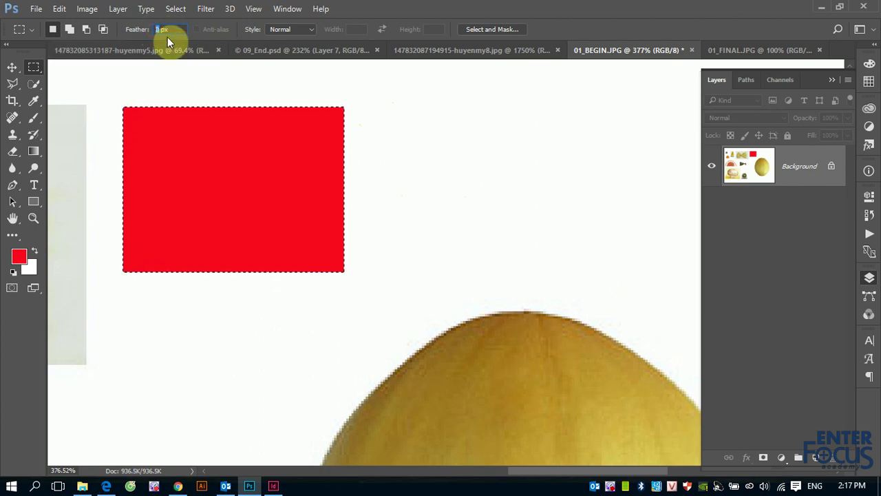
text(20)
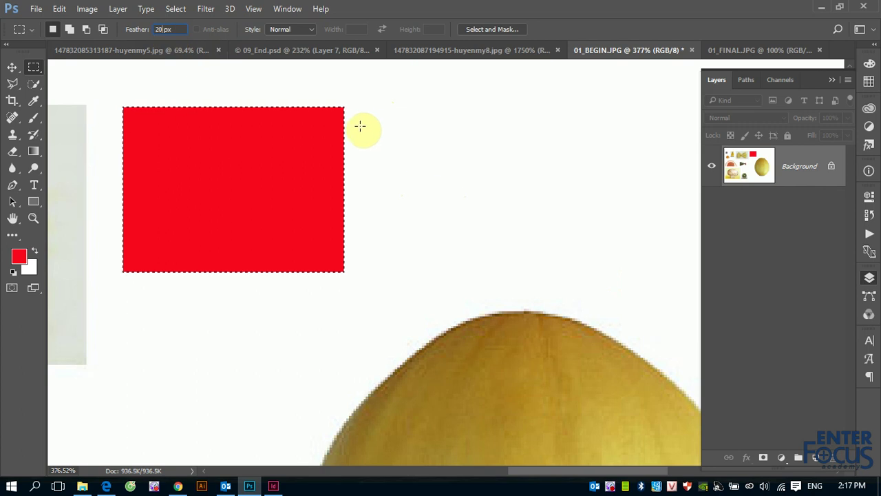
key(shift)
- Select a feathered area right of the red rectangle and fill it with red foreground colour
drag(366, 107, 589, 271)
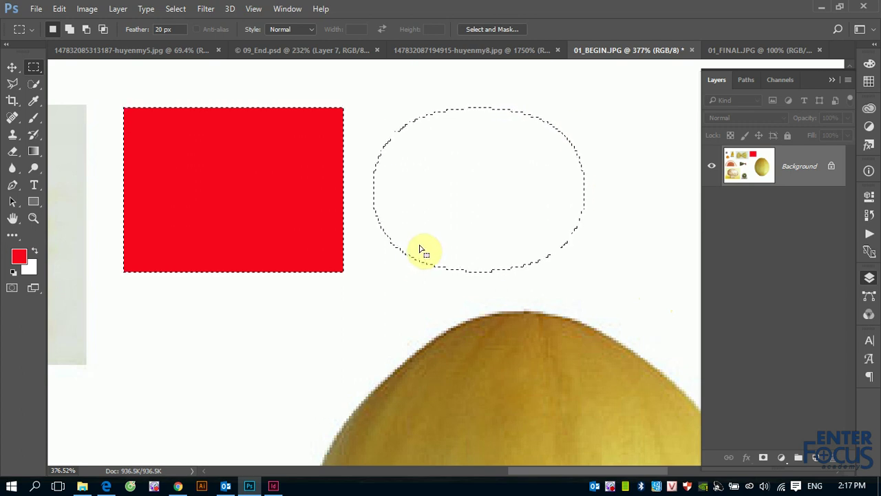
click(60, 9)
click(88, 198)
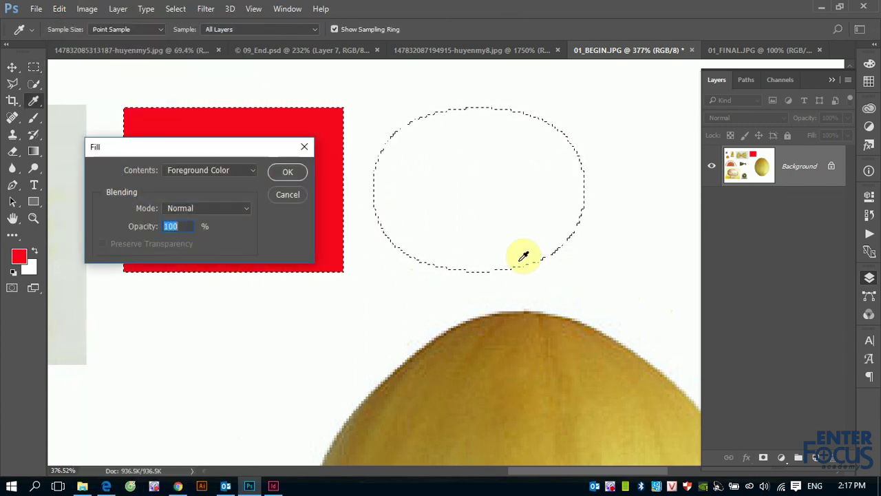
click(303, 173)
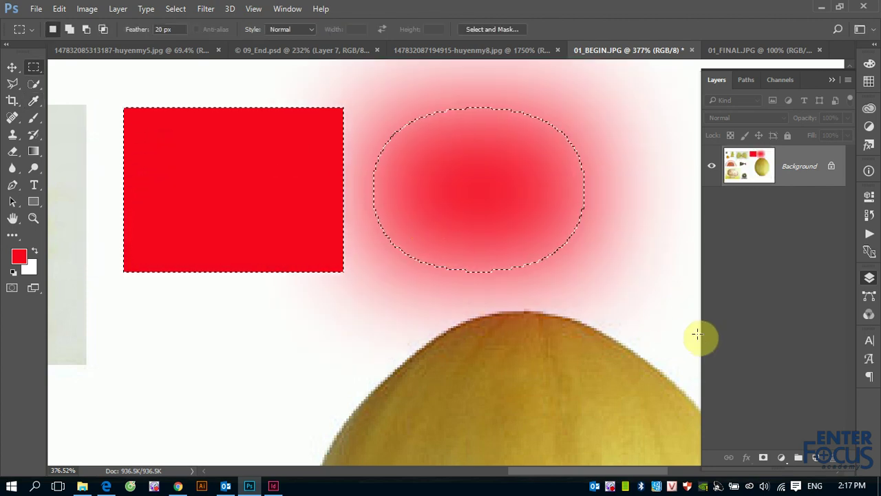
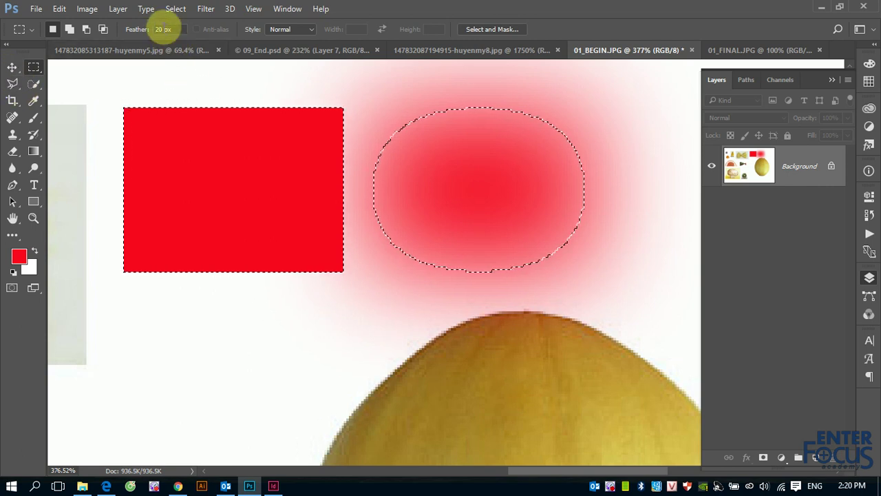
- Reset the marquee feather to 0 px, set it back to 20 px, and fit the collage on screen
click(146, 29)
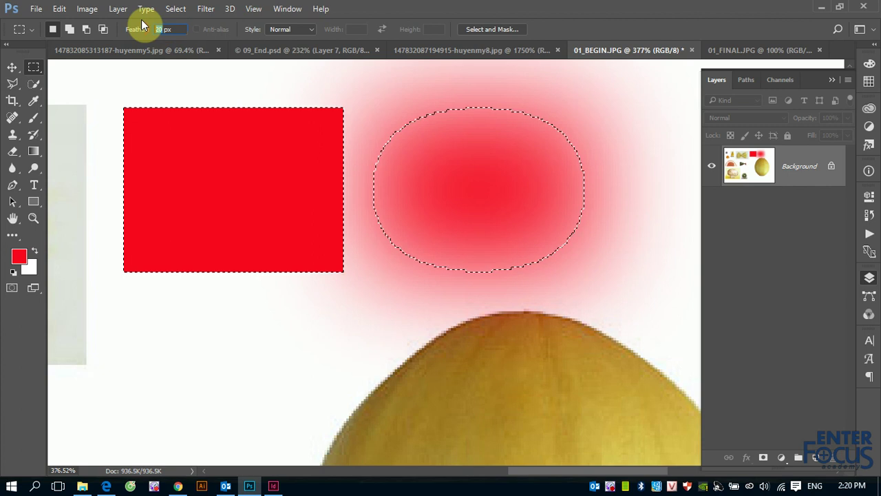
text(0)
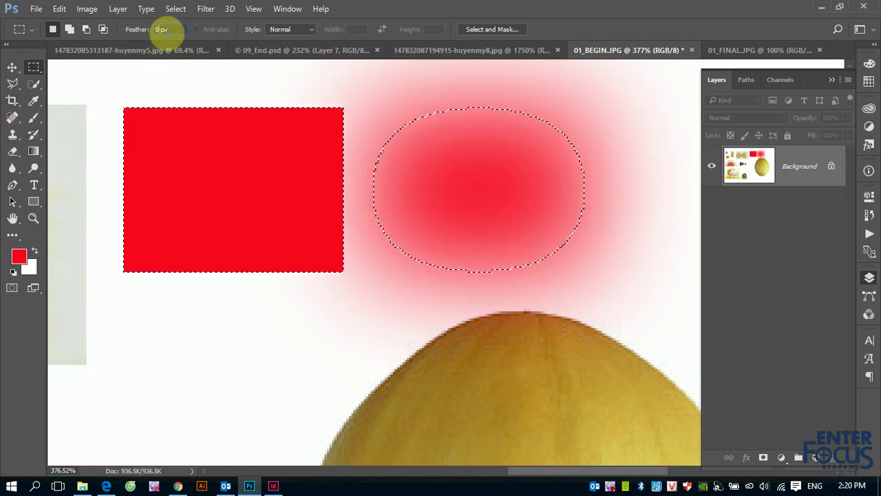
click(160, 29)
text(0)
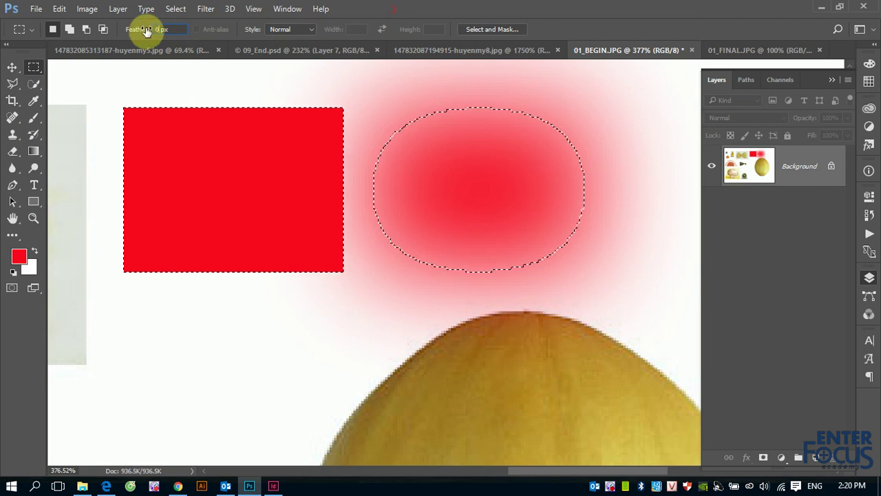
key(Return)
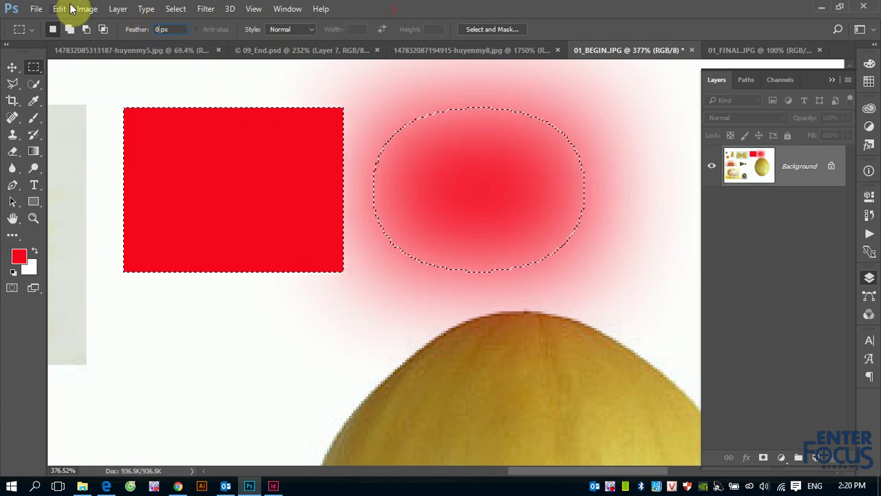
click(160, 29)
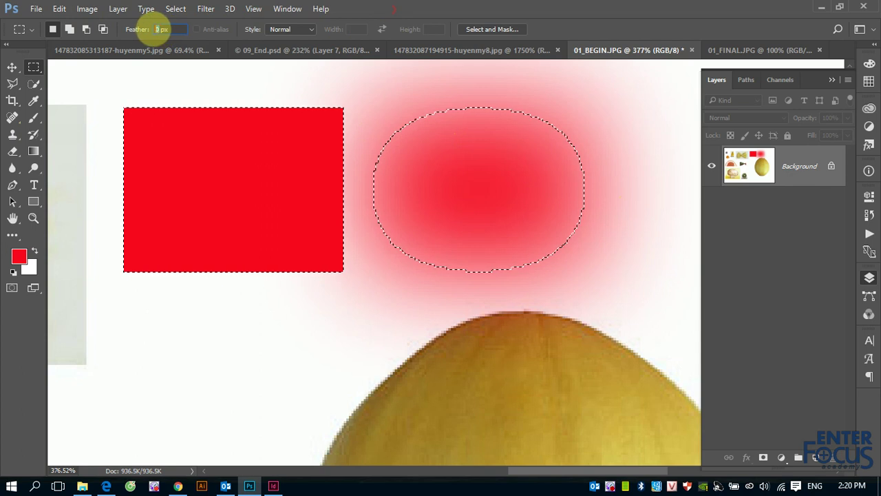
text(20)
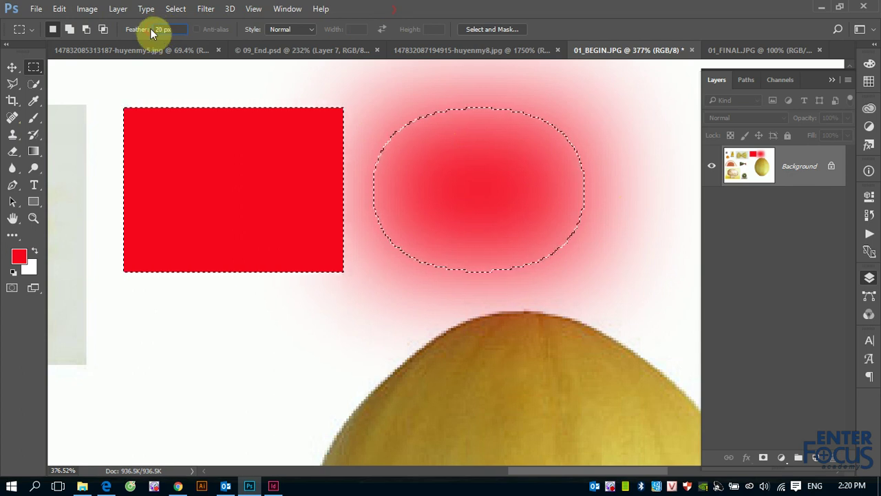
key(ctrl+0)
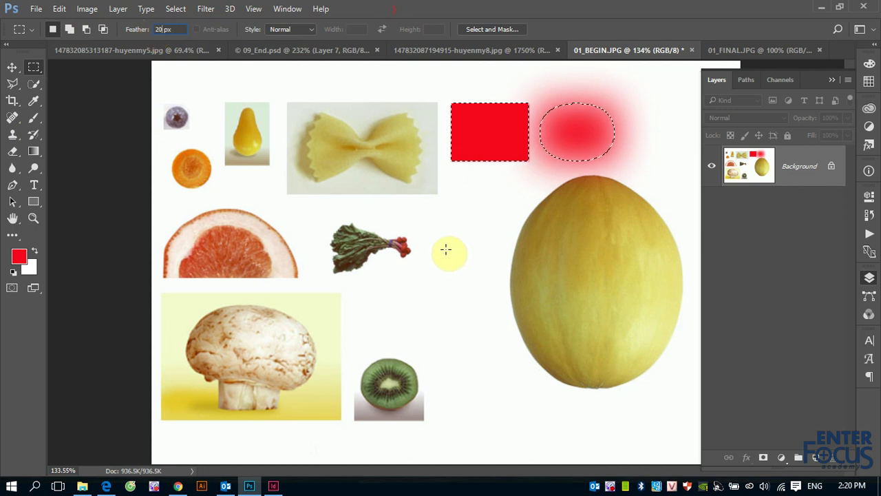
- Drag 20 px-feathered rectangles on the greens and melon, ending with one over the blank area below the greens
drag(313, 213, 506, 319)
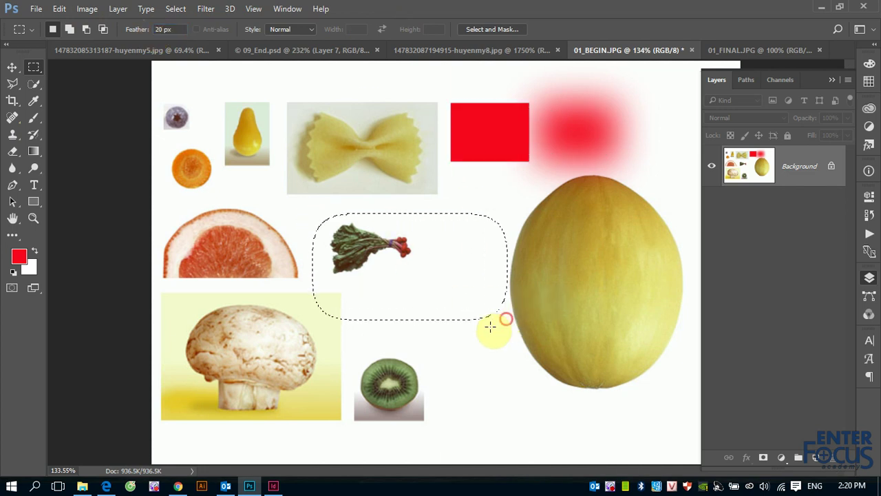
drag(553, 252, 604, 313)
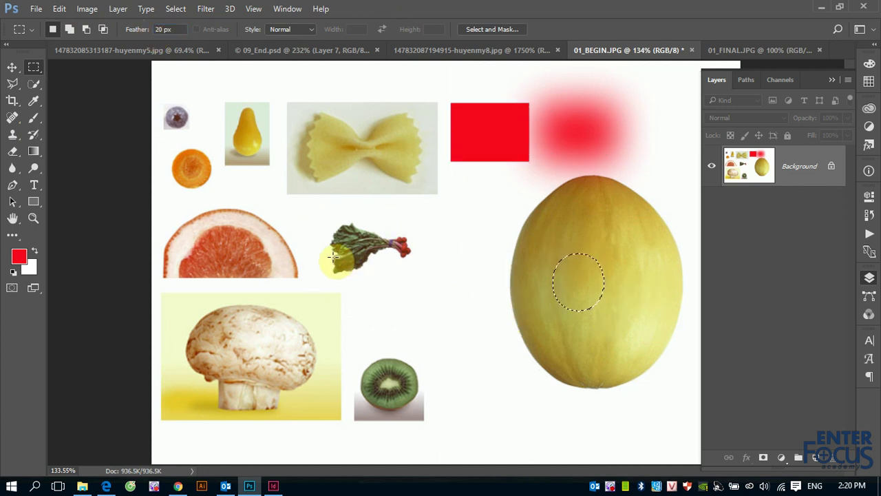
drag(333, 256, 454, 352)
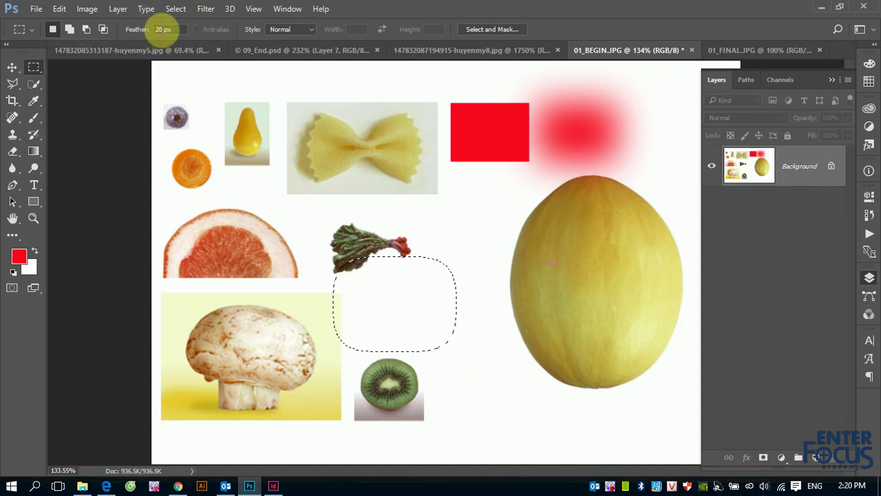
- Set the options-bar feather to 0 px and apply Select > Modify > Feather of 20 pixels to the selection
double_click(161, 29)
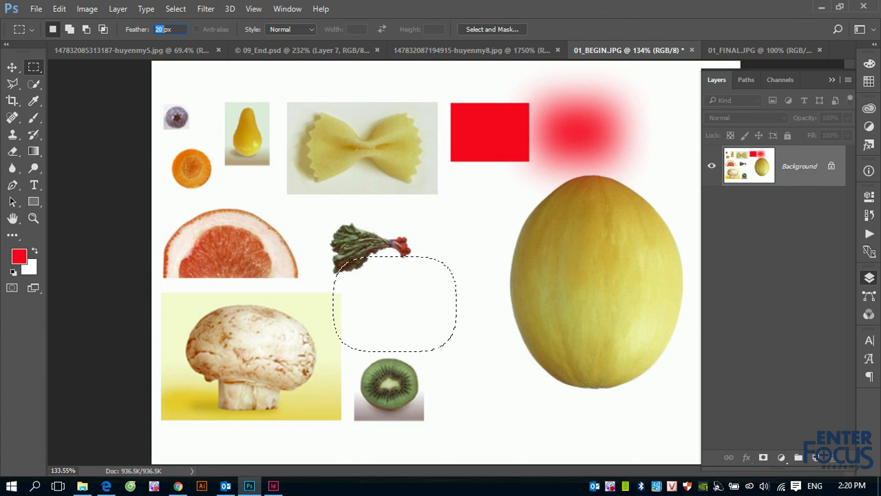
text(0)
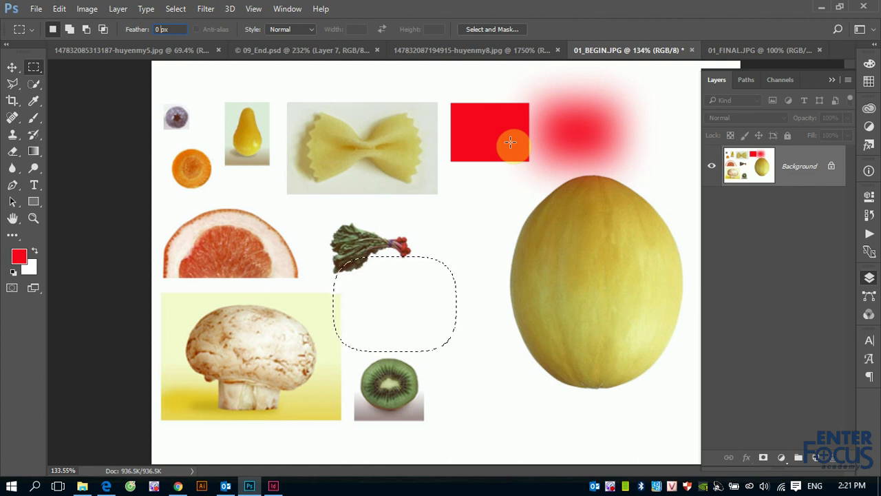
click(175, 10)
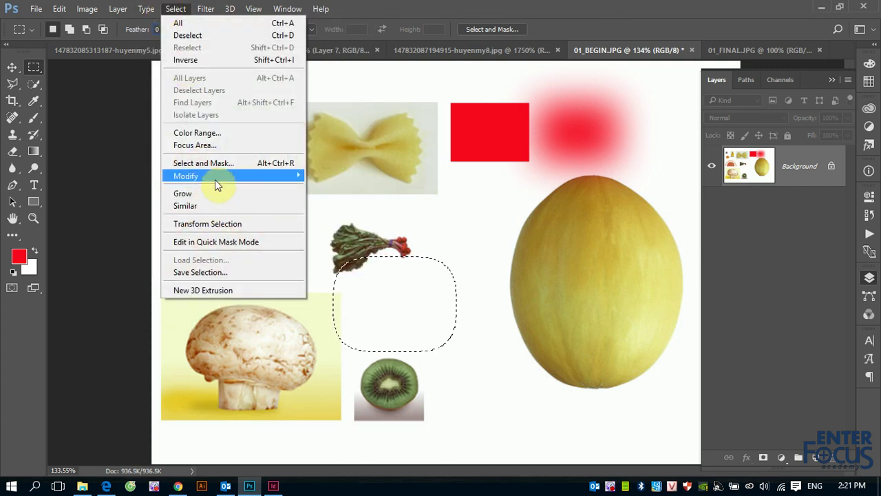
mouse_move(207, 176)
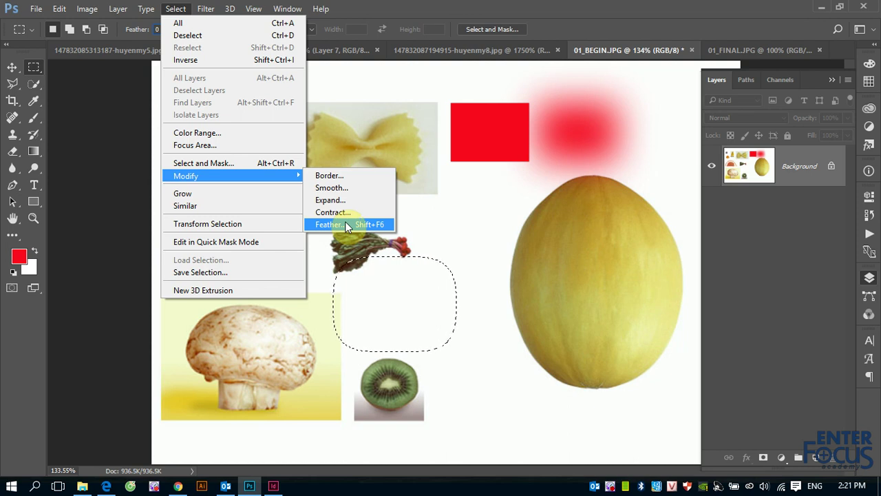
click(348, 226)
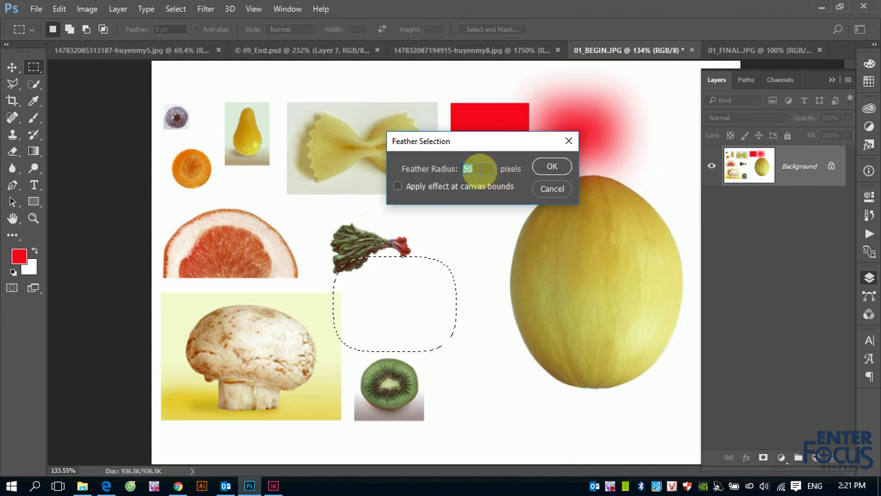
key(BackSpace)
text(20)
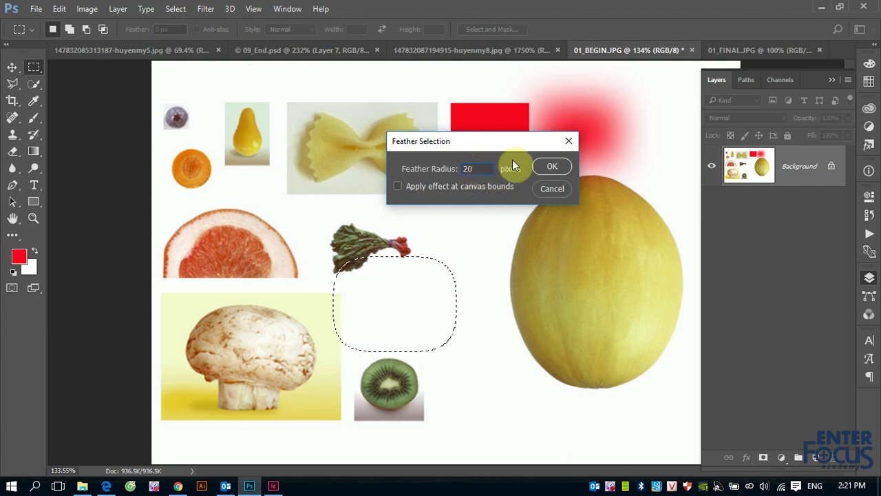
click(552, 168)
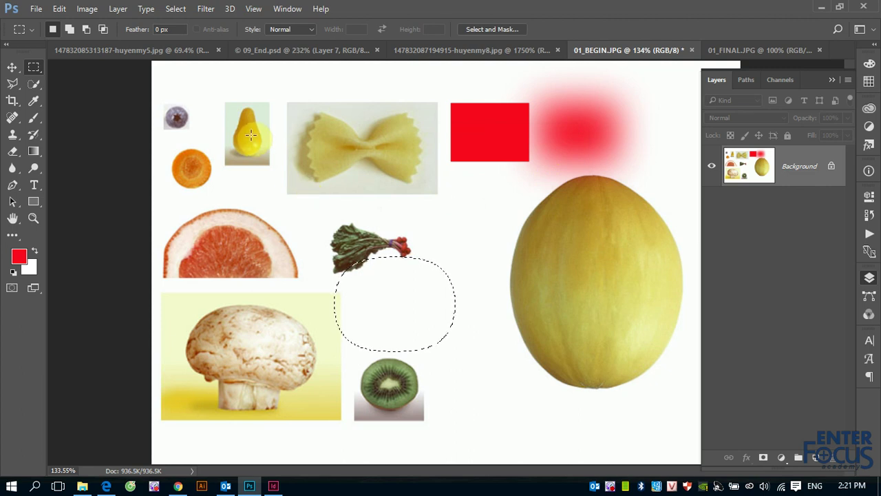
- Drag rectangle selections on the pear, greens and melon, then revert the file to its saved version
drag(250, 134, 341, 221)
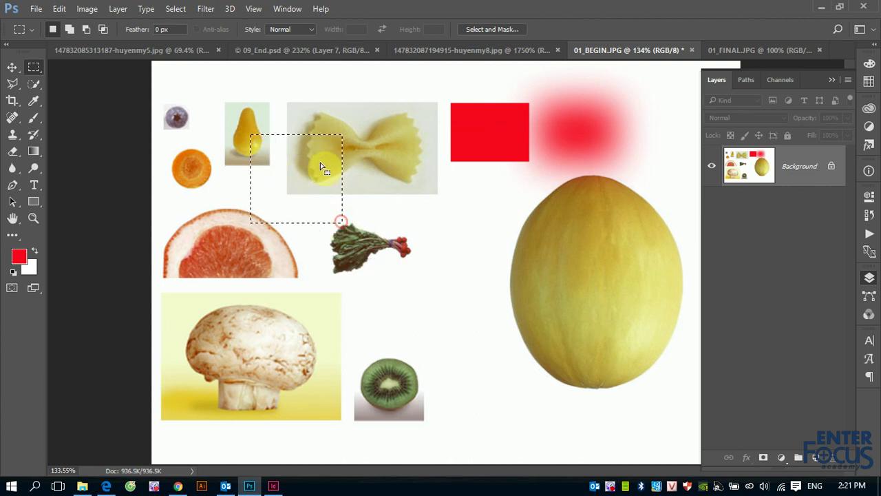
drag(401, 237, 513, 331)
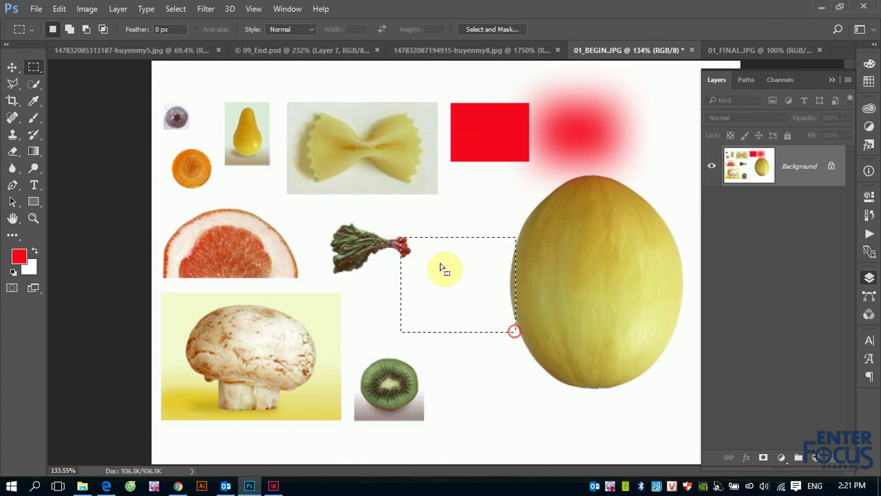
drag(542, 236, 637, 311)
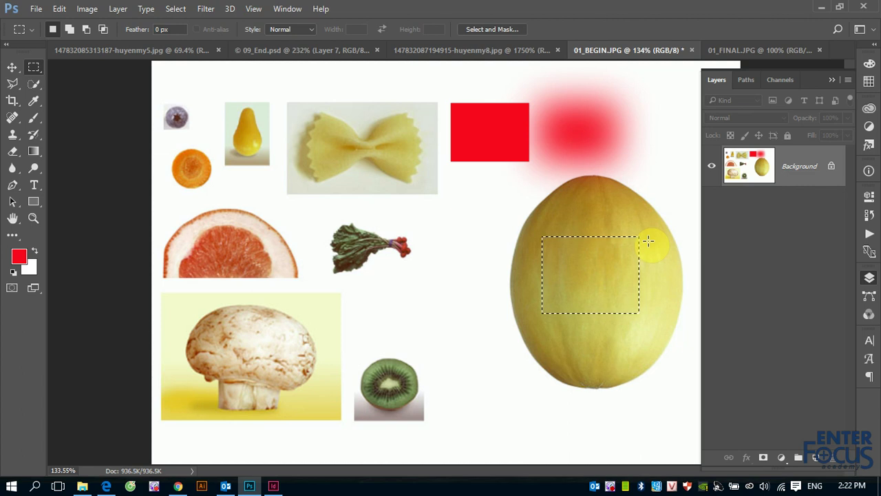
key(F12)
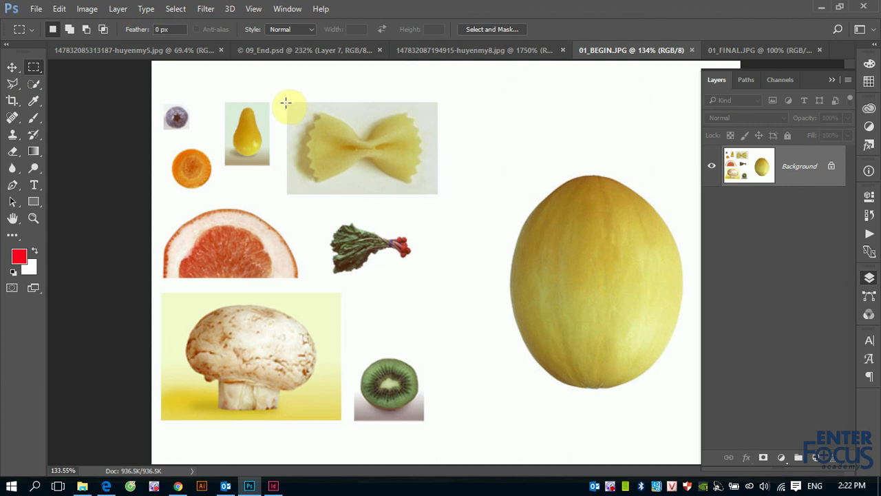
- Select the pasta bow with a rectangle, then switch to Elliptical Marquee and circle the blueberry
right_click(34, 68)
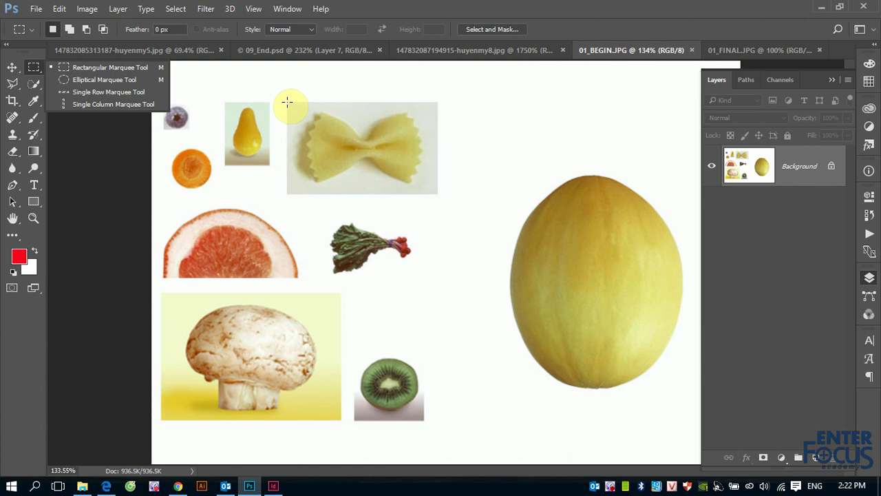
drag(287, 102, 437, 194)
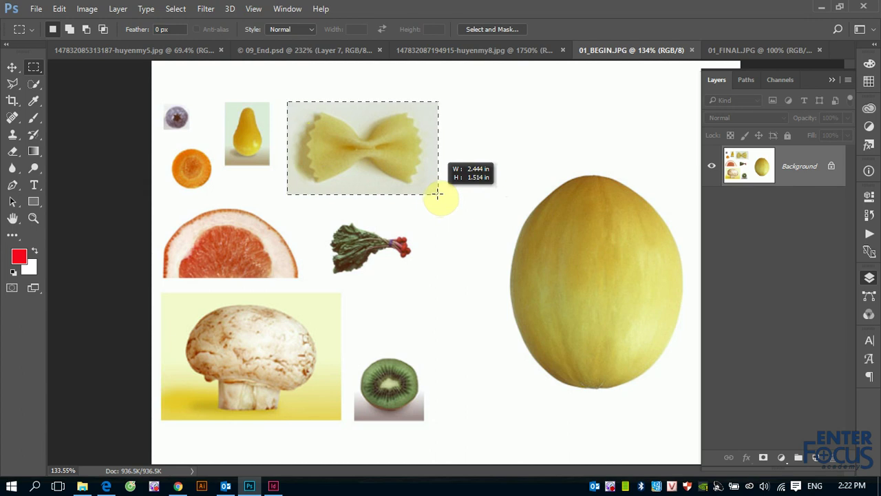
drag(436, 194, 438, 195)
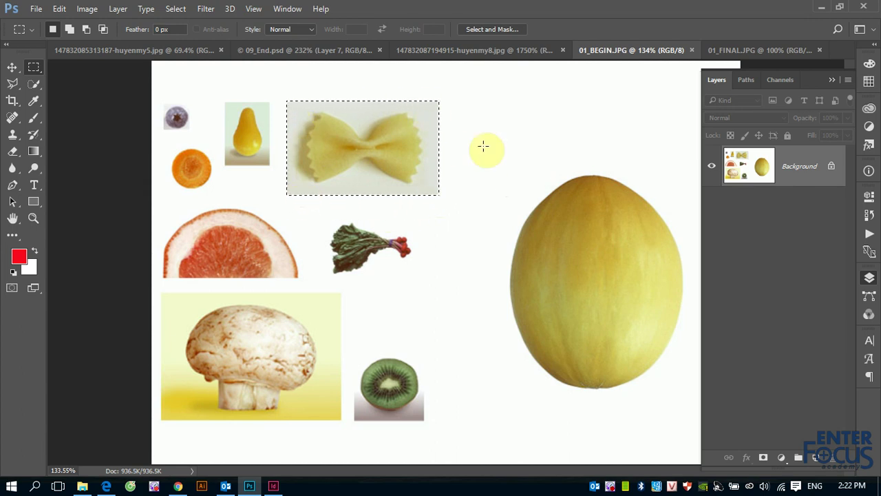
right_click(34, 67)
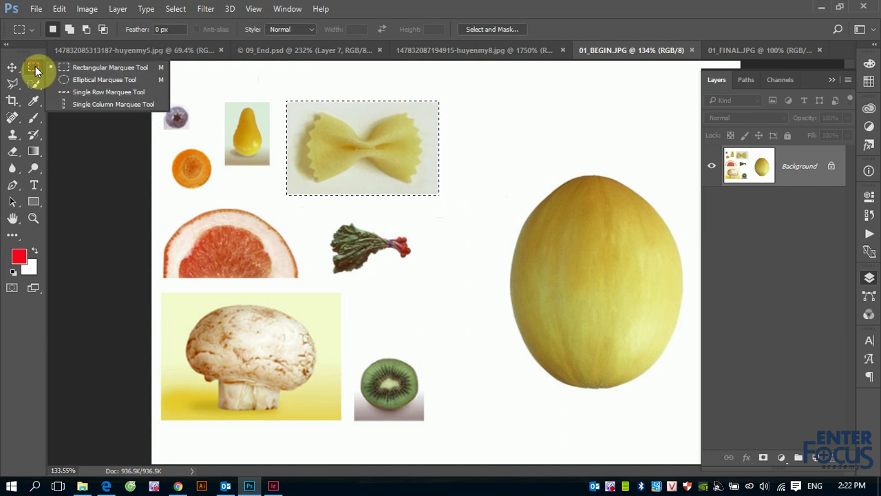
click(64, 80)
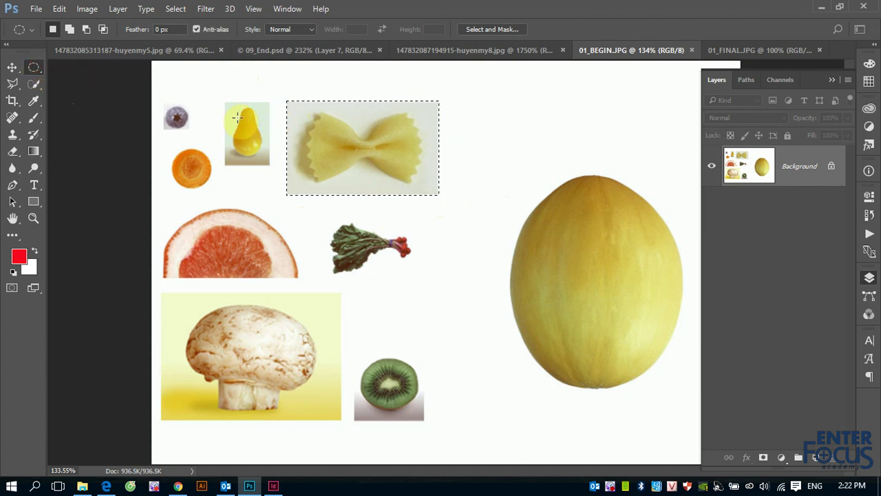
drag(166, 107, 188, 129)
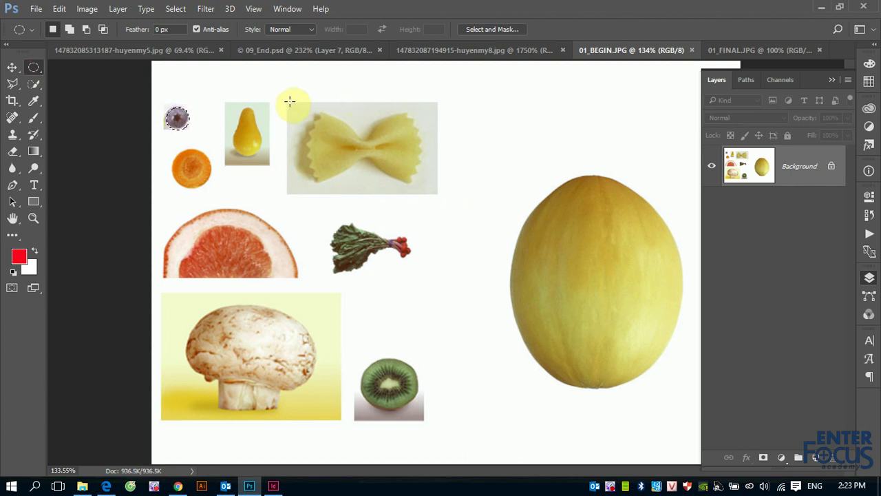
- Switch back to Rectangular Marquee, Alt-drag a selection outward from the pasta's centre, then deselect
right_click(33, 68)
click(61, 67)
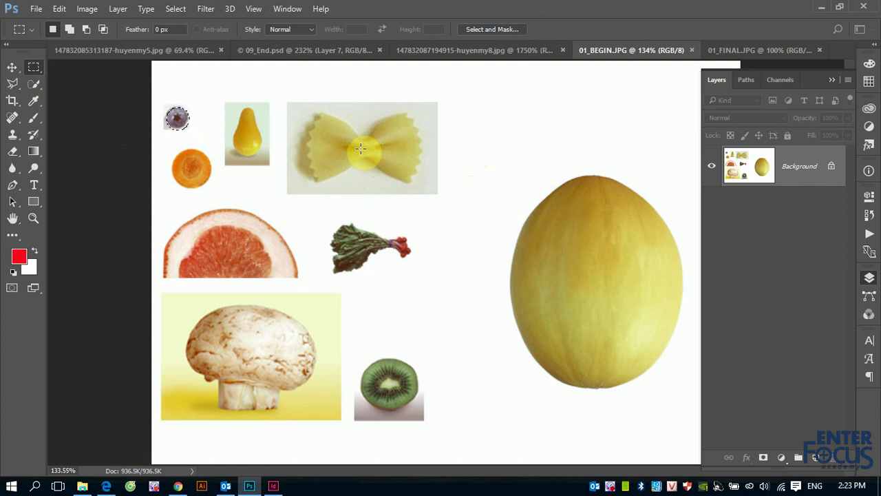
mouse_move(360, 148)
mouse_down()
mouse_move(287, 98)
mouse_move(324, 124)
mouse_up()
drag(362, 147, 287, 103)
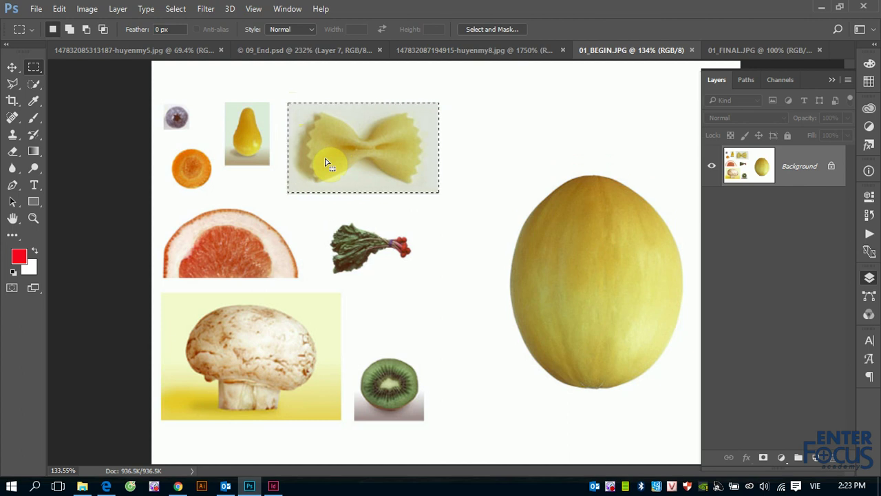
click(325, 160)
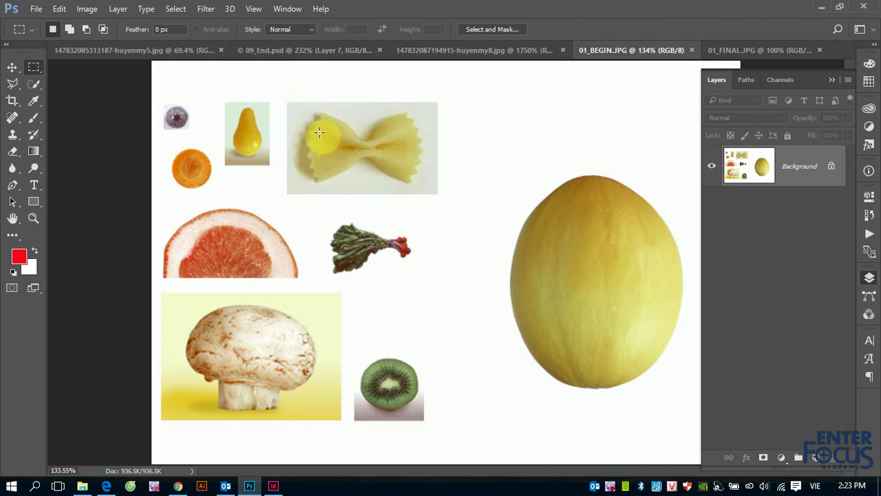
- Switch to Elliptical Marquee, draw a trial ellipse over the orange slice, and clear it
drag(152, 107, 418, 284)
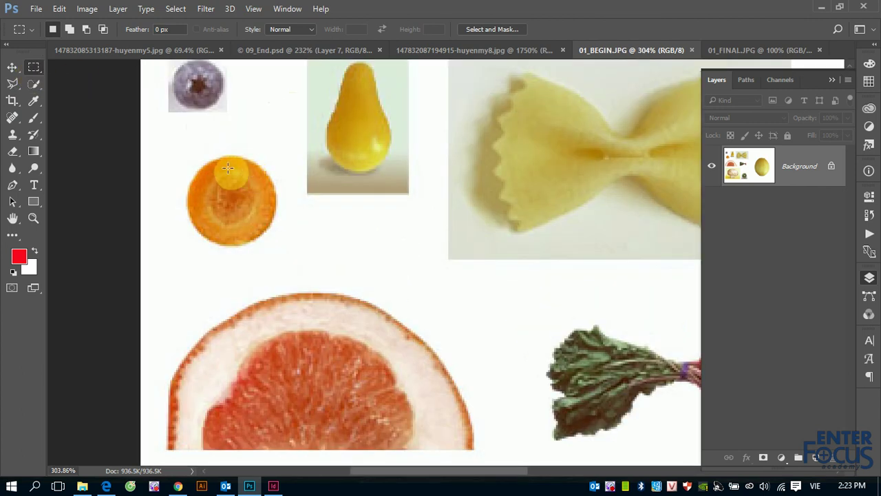
right_click(32, 68)
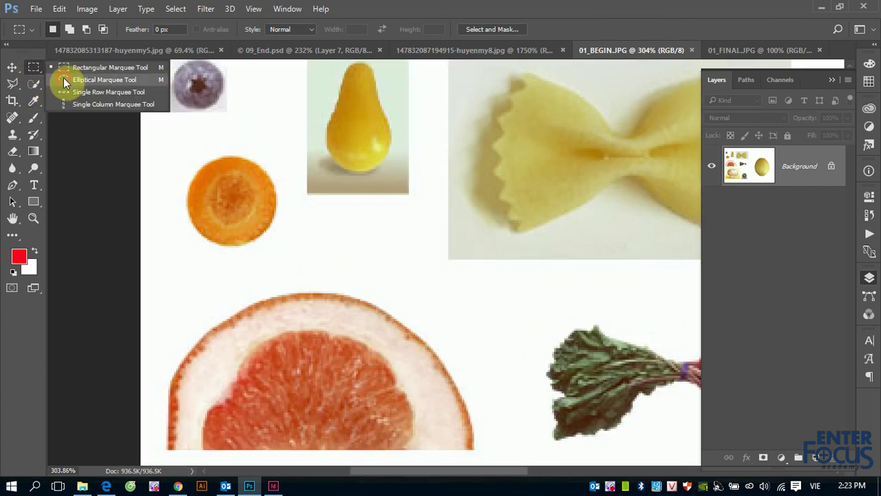
click(72, 82)
drag(155, 142, 365, 290)
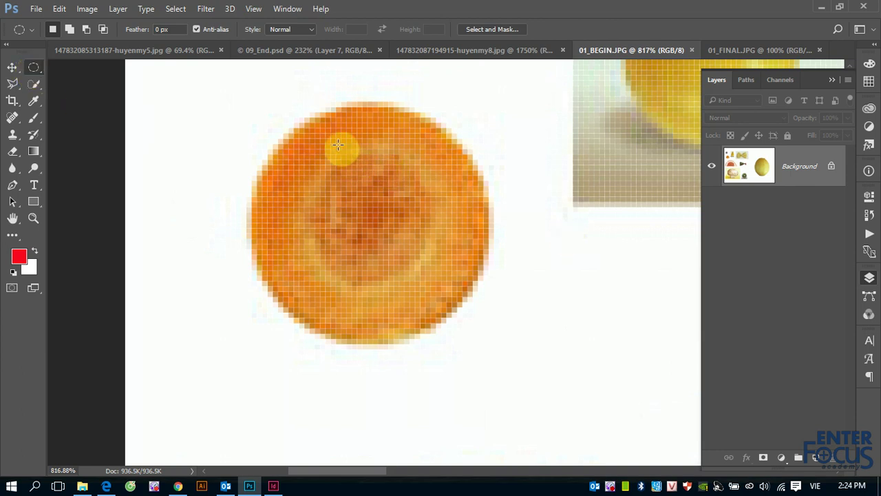
drag(297, 129, 495, 346)
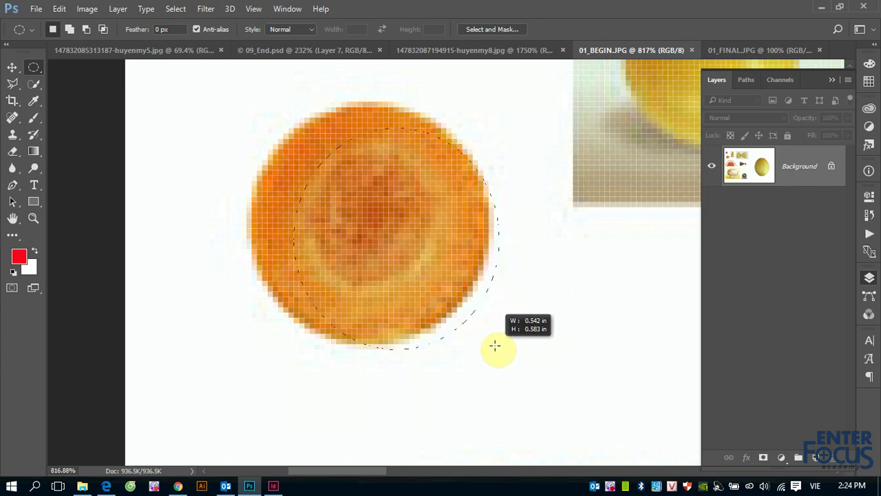
drag(495, 346, 496, 346)
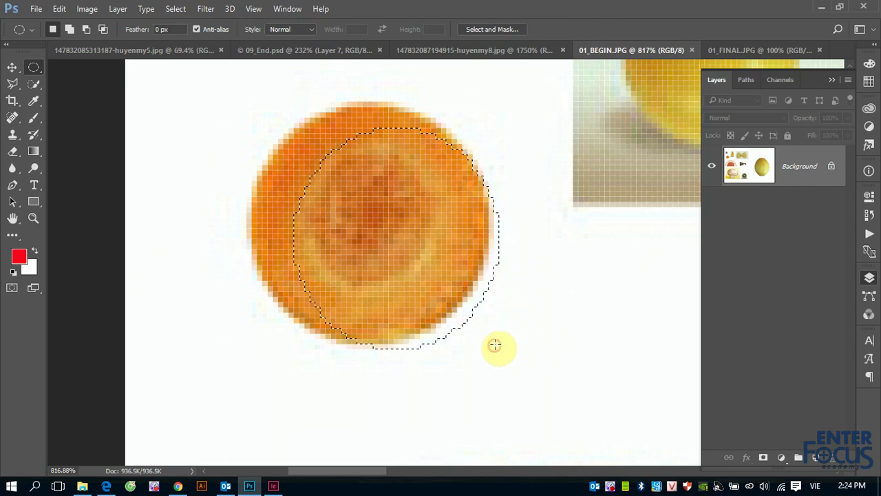
click(363, 220)
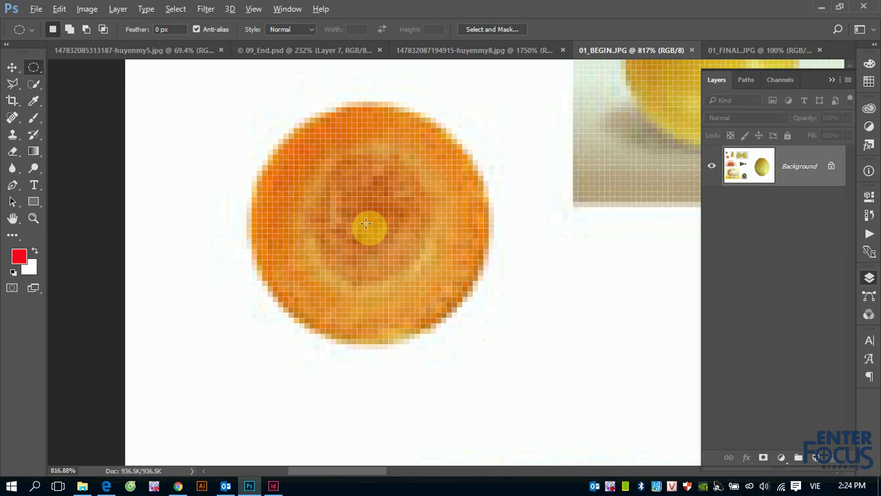
- Draw a circle around the orange, repositioning it with Space while dragging so it fits closely
drag(366, 223, 240, 111)
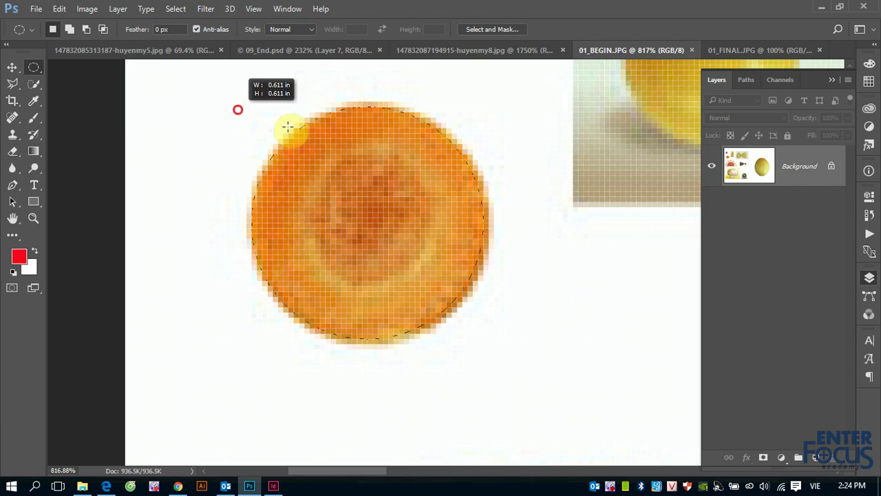
click(482, 141)
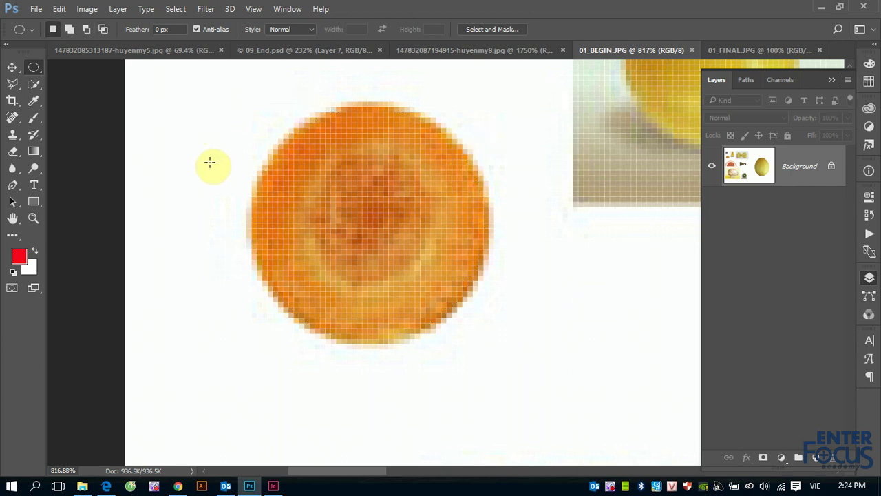
click(323, 124)
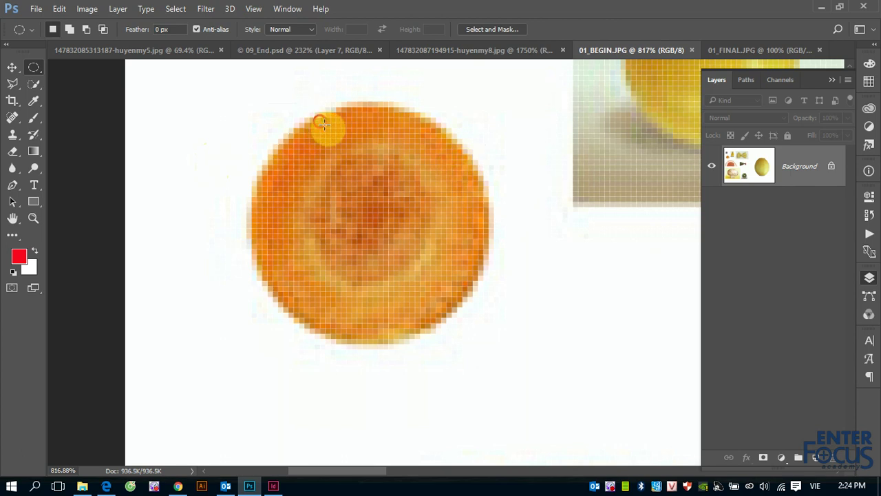
drag(324, 124, 511, 314)
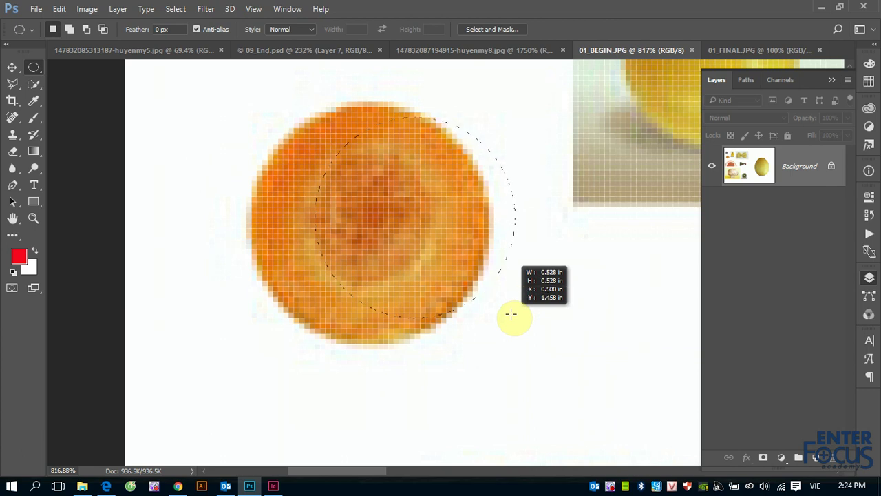
mouse_move(511, 314)
mouse_down()
mouse_move(417, 212)
mouse_move(285, 256)
mouse_move(482, 330)
mouse_move(635, 340)
mouse_move(631, 282)
mouse_move(586, 257)
mouse_move(457, 260)
mouse_move(462, 301)
mouse_move(447, 300)
mouse_up()
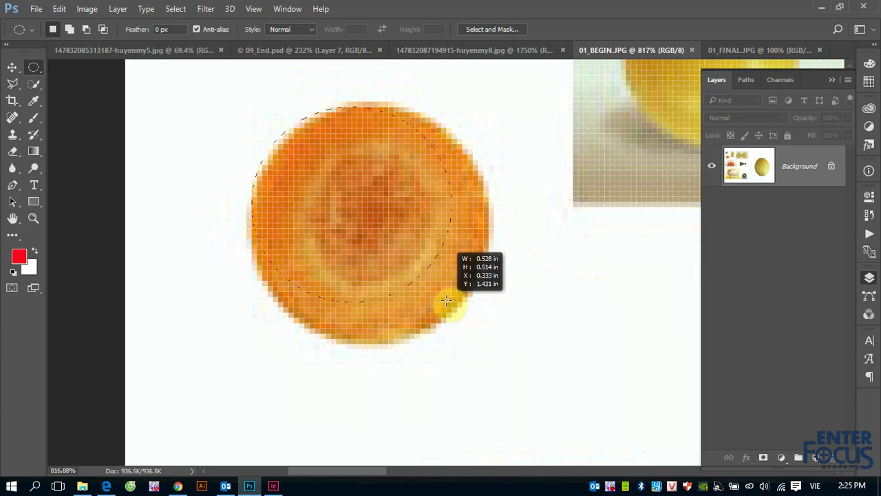
drag(447, 300, 486, 338)
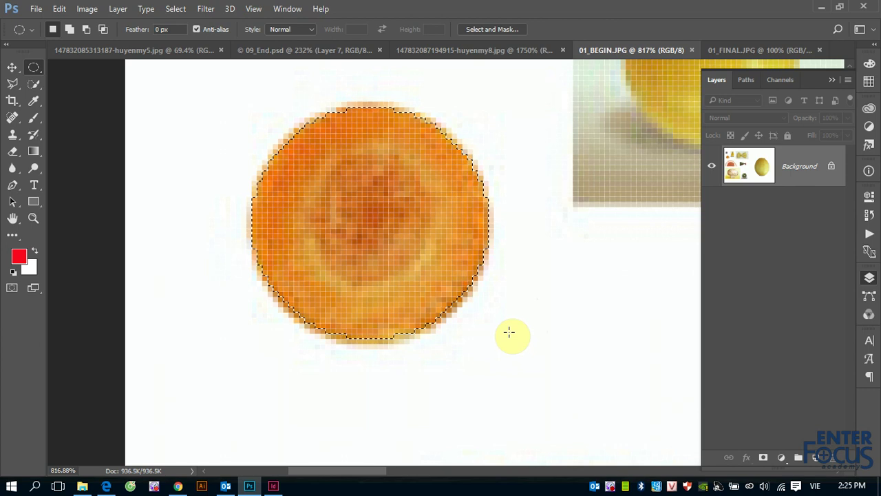
key(ctrl+minus)
- View the collage at 100%, deselect the orange, and show the marquee shape choices
key(ctrl+minus)
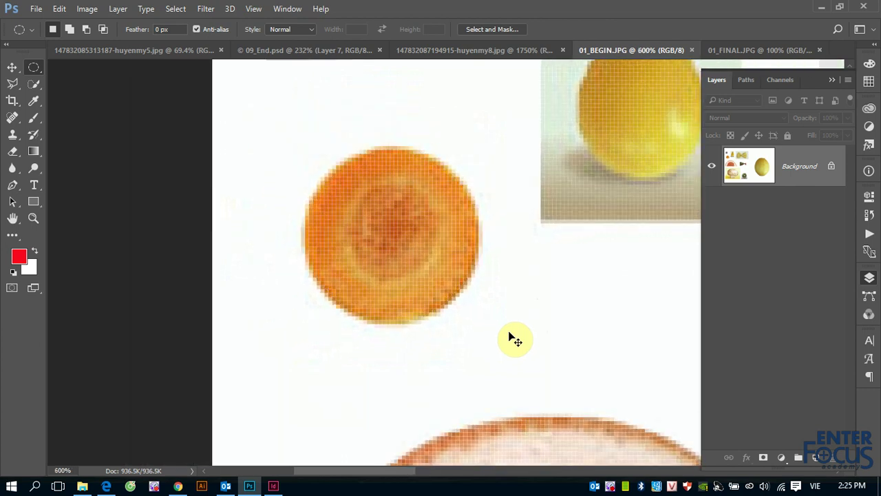
key(ctrl+minus)
key(ctrl+minus)
key(ctrl+minus)
key(ctrl+minus)
key(ctrl+minus)
key(ctrl+minus)
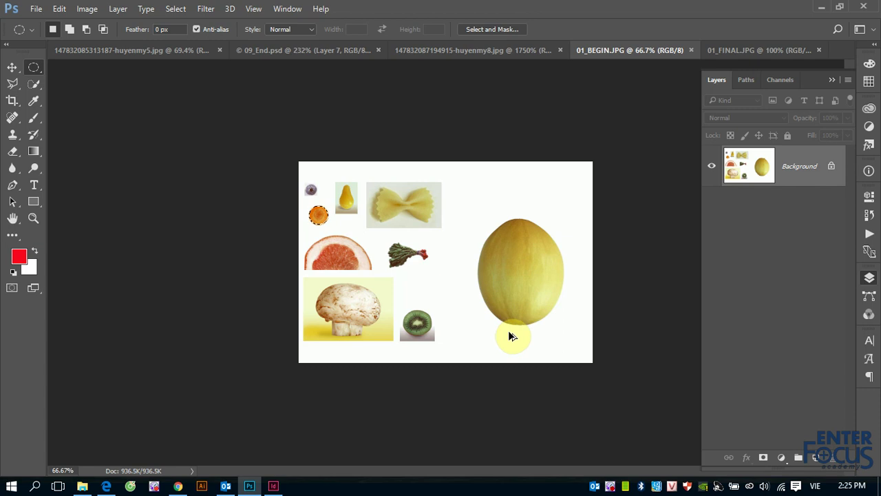
double_click(32, 219)
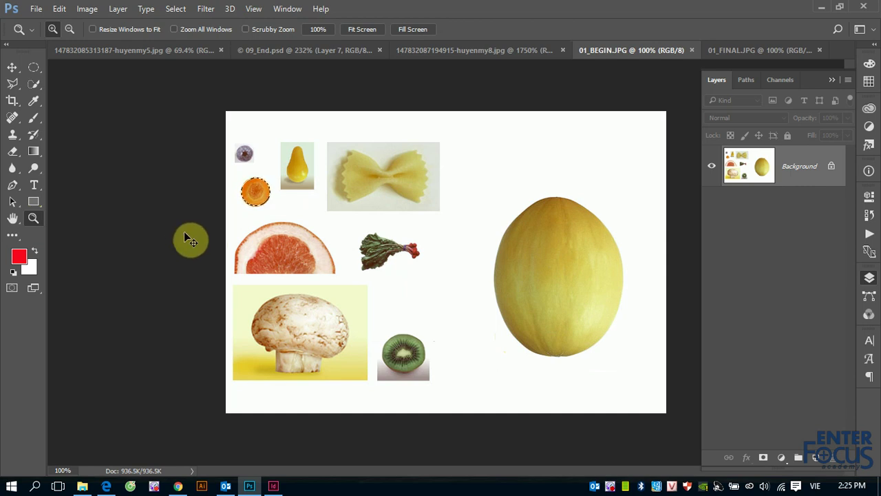
key(ctrl+d)
click(11, 68)
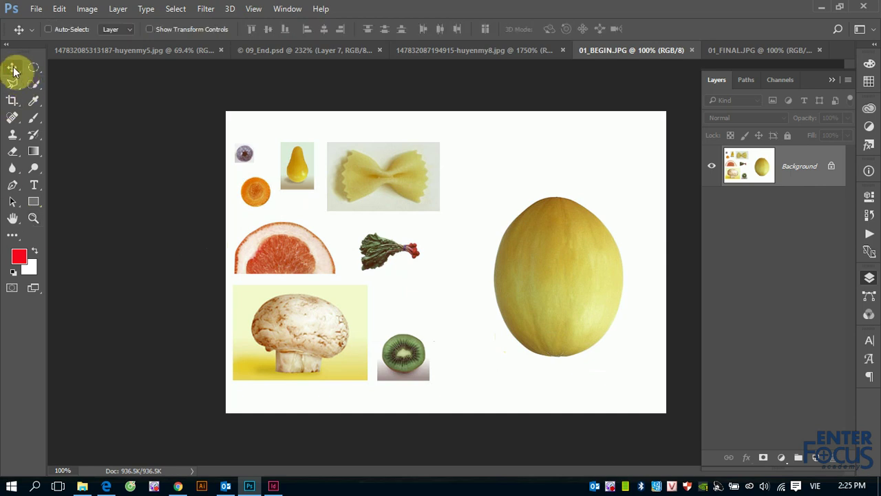
click(31, 68)
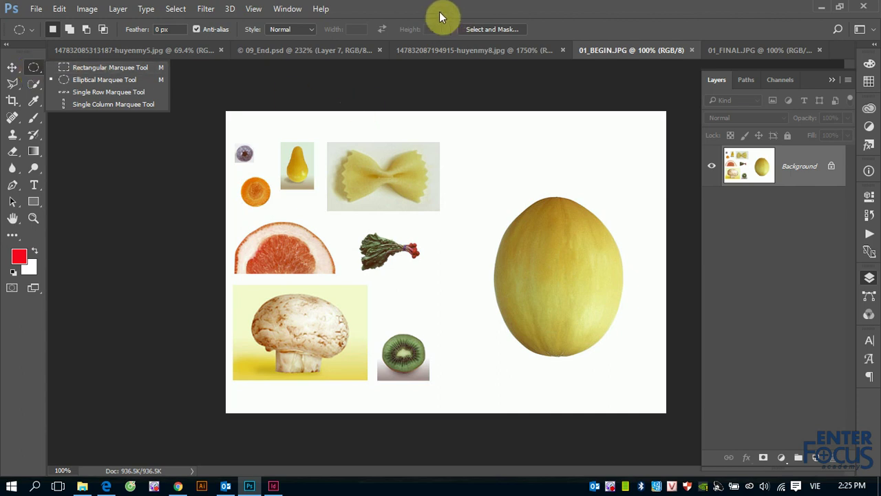
- Use Rectangular Marquee in Normal style to select a tall area over the melon's left half
click(63, 68)
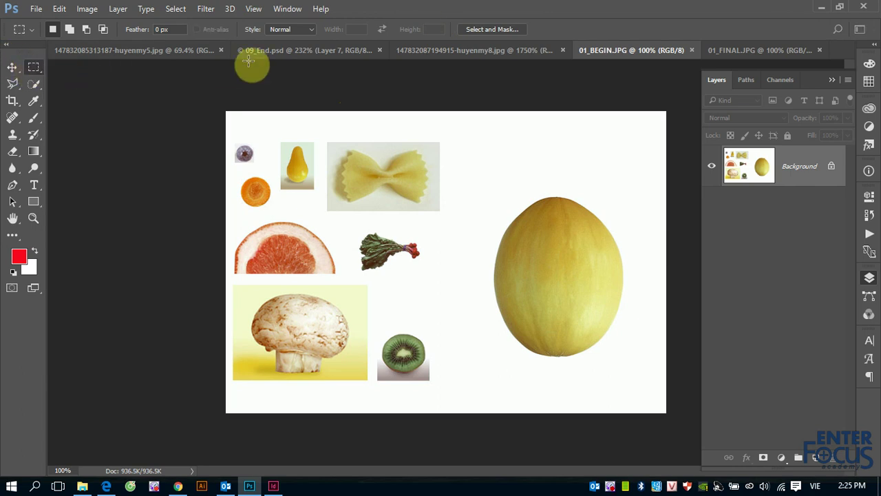
click(312, 29)
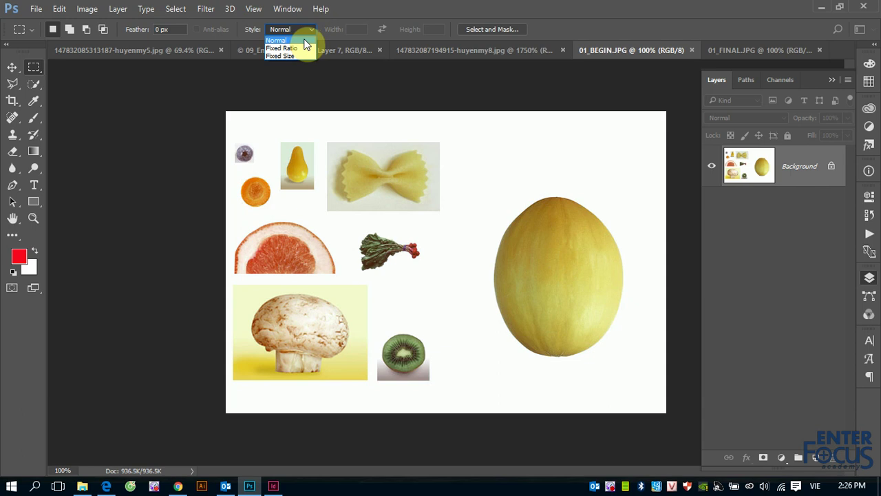
click(304, 40)
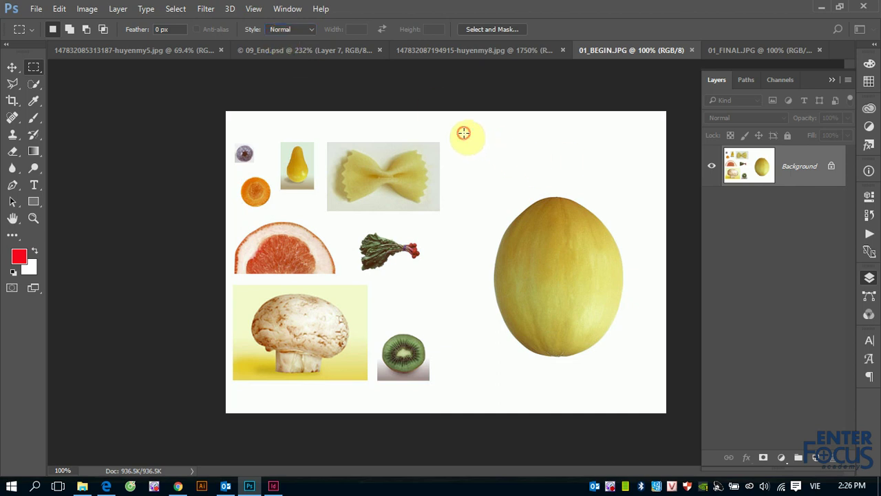
mouse_move(464, 134)
mouse_down()
mouse_move(583, 188)
mouse_move(645, 197)
mouse_move(472, 203)
mouse_move(488, 149)
mouse_move(502, 301)
mouse_move(496, 351)
mouse_move(525, 314)
mouse_move(615, 315)
mouse_move(507, 322)
mouse_move(543, 320)
mouse_move(250, 285)
mouse_move(592, 282)
mouse_move(572, 78)
mouse_move(561, 322)
mouse_up()
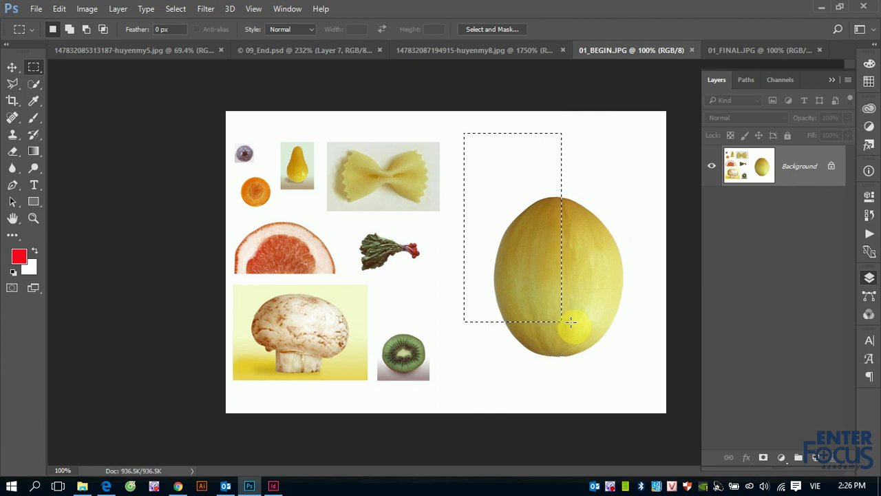
click(311, 29)
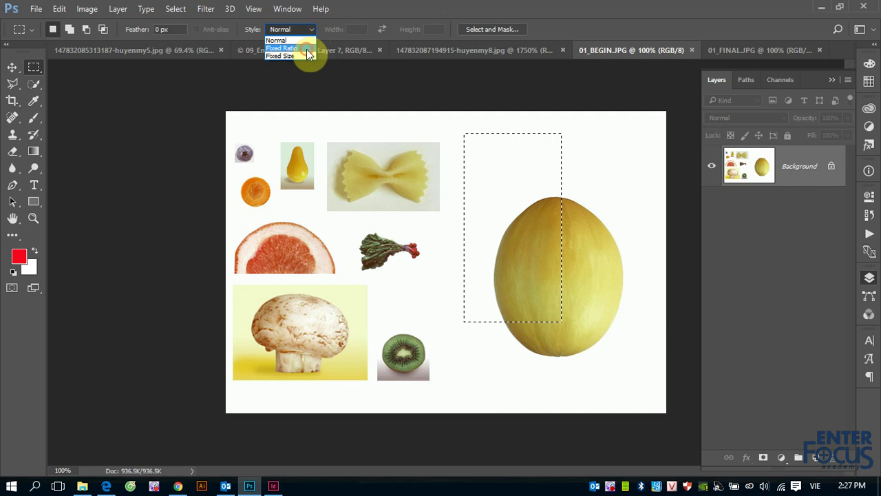
- Switch the style to Fixed Ratio and drag several 1:1 square selections around the melon
click(307, 49)
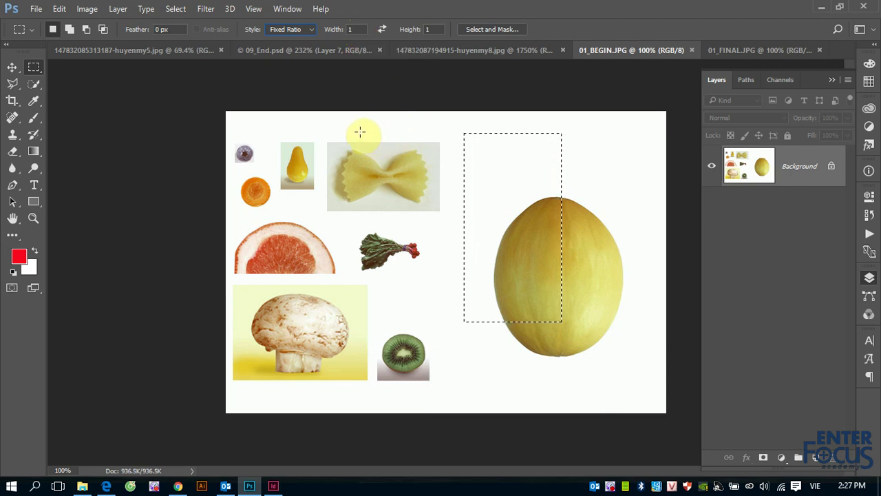
click(359, 131)
mouse_move(462, 139)
mouse_down()
mouse_move(500, 178)
mouse_move(495, 172)
mouse_up()
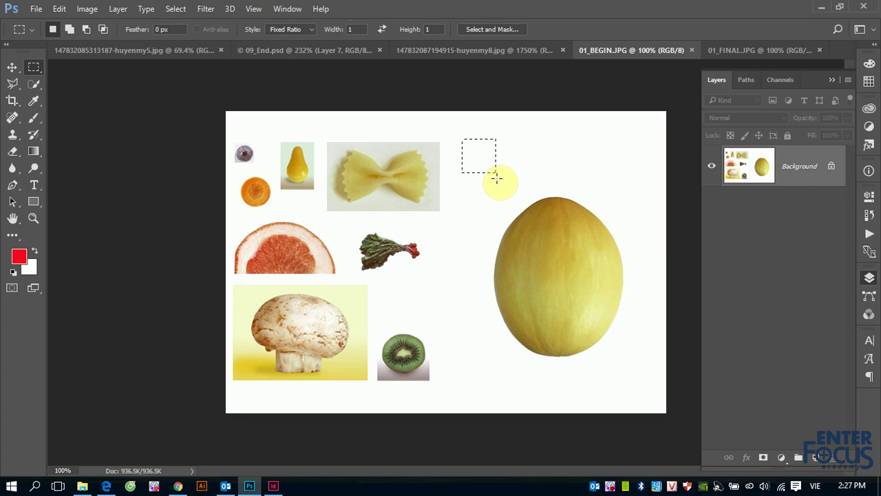
drag(451, 124, 562, 237)
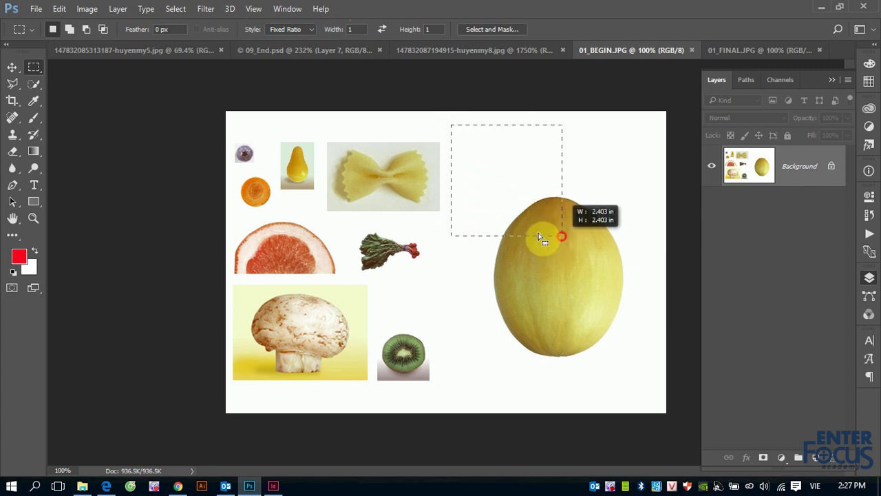
drag(378, 128, 655, 366)
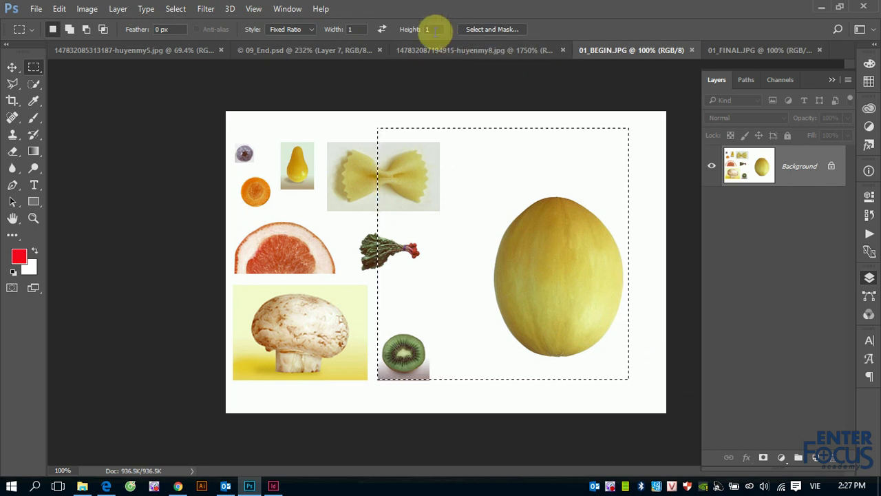
- Set the ratio Height to 10, drag tall thin 1:10 selections beside the melon, then reset Height to 1
click(411, 31)
text(10)
click(336, 127)
drag(354, 140, 416, 310)
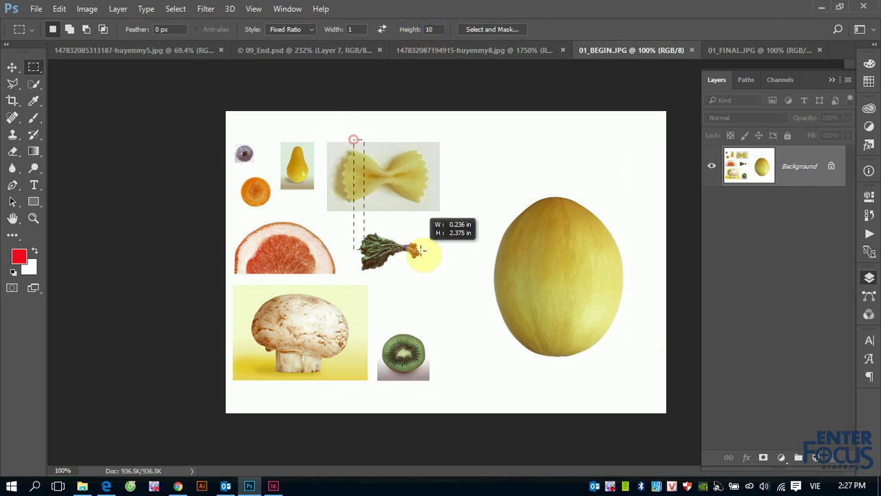
drag(460, 139, 577, 371)
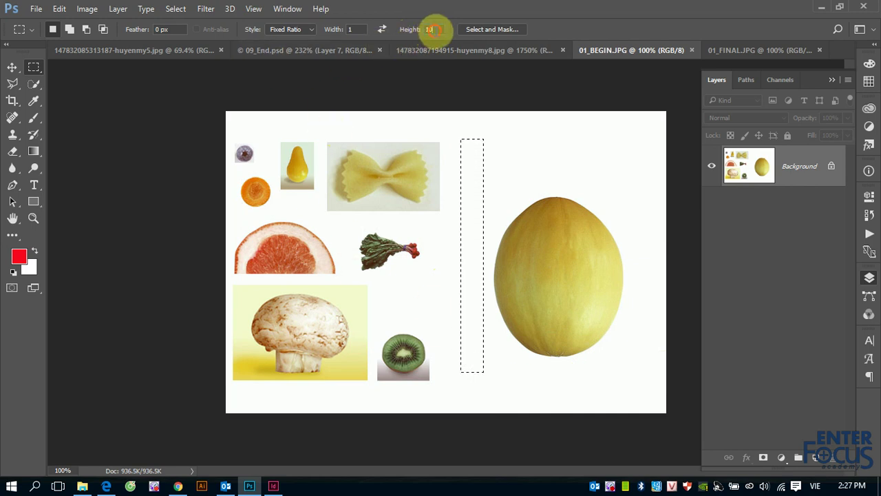
text(1)
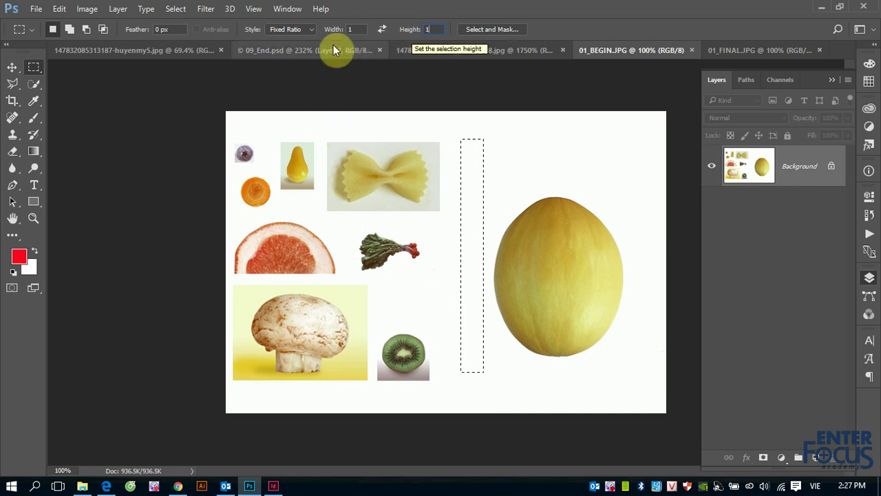
click(313, 29)
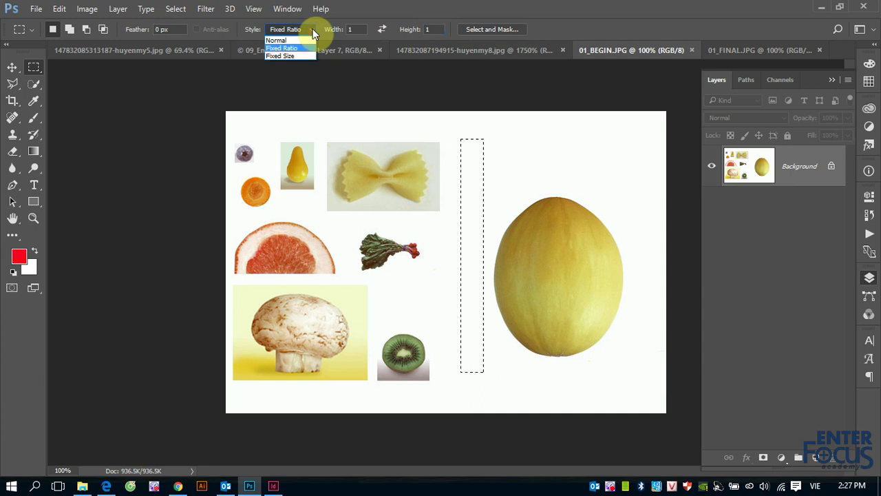
- Set the marquee to Fixed Size 64 × 64 px and place a small square above the melon
click(290, 55)
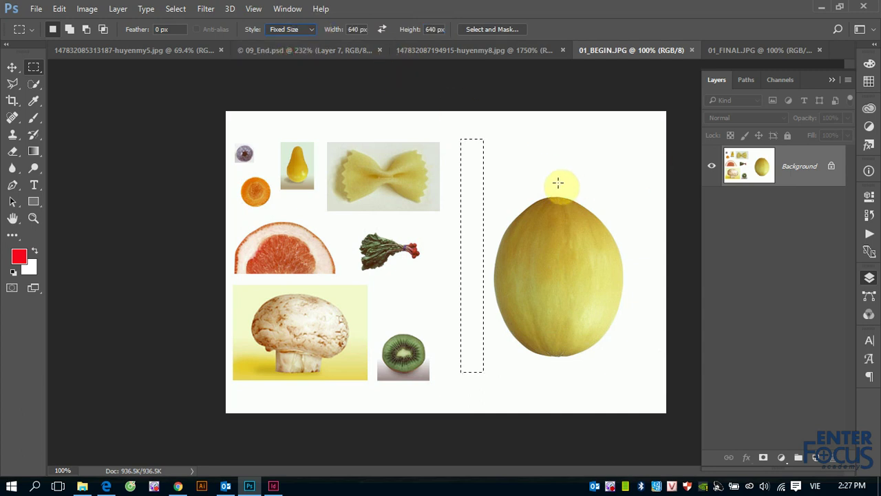
drag(560, 183, 514, 169)
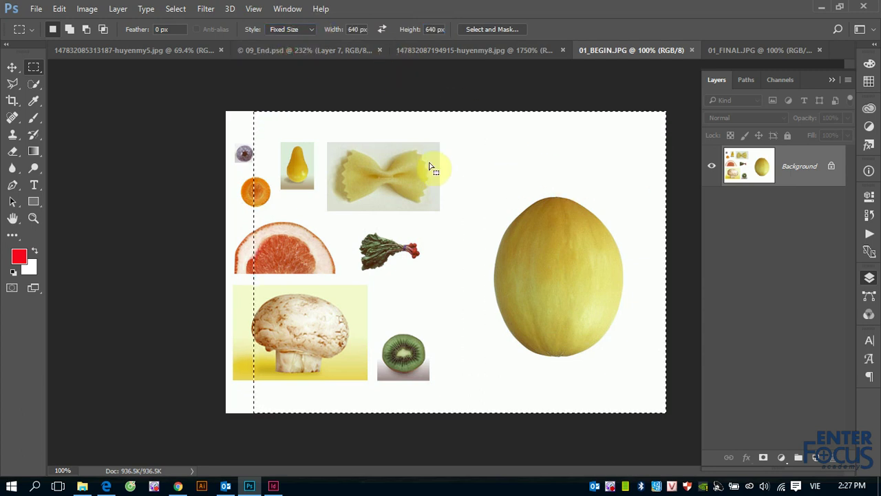
double_click(355, 29)
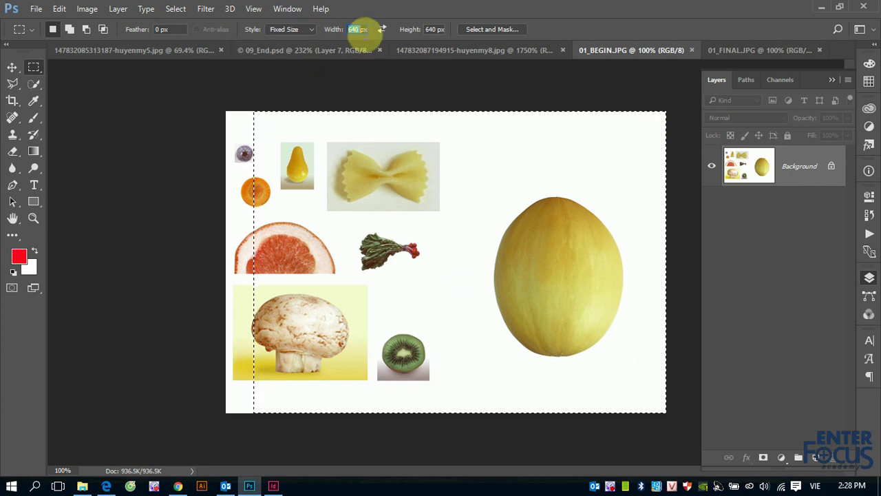
click(354, 29)
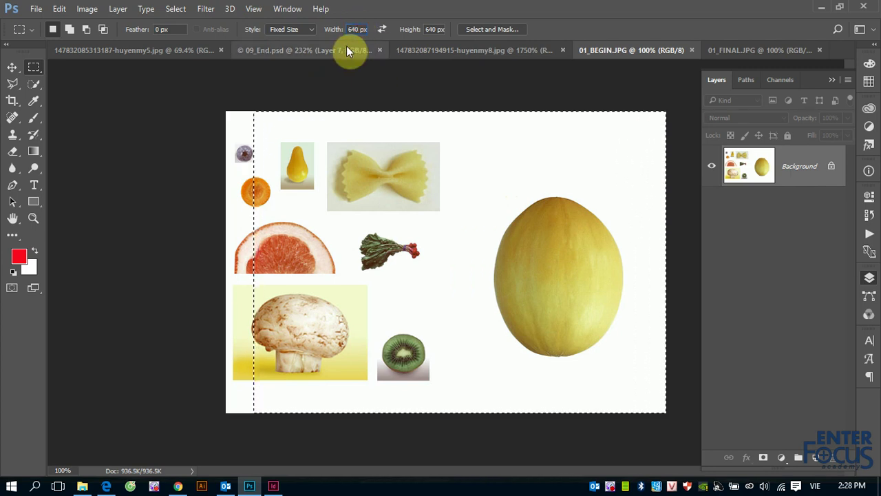
key(BackSpace)
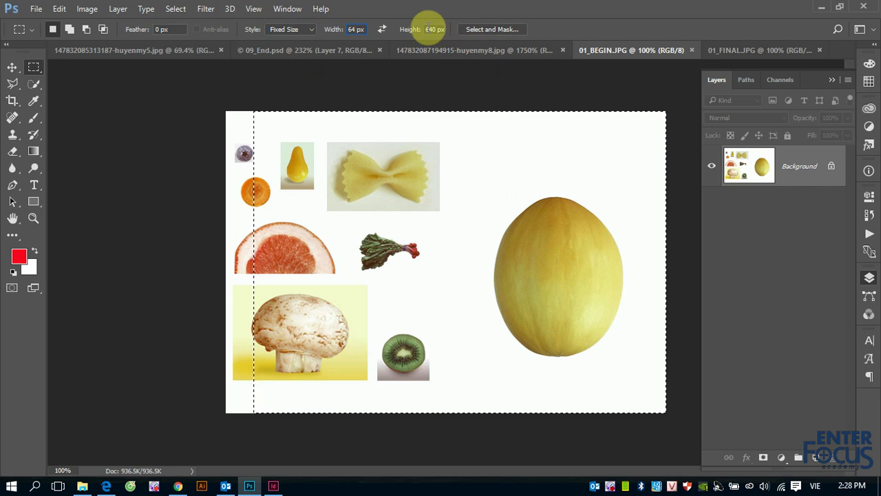
key(Tab)
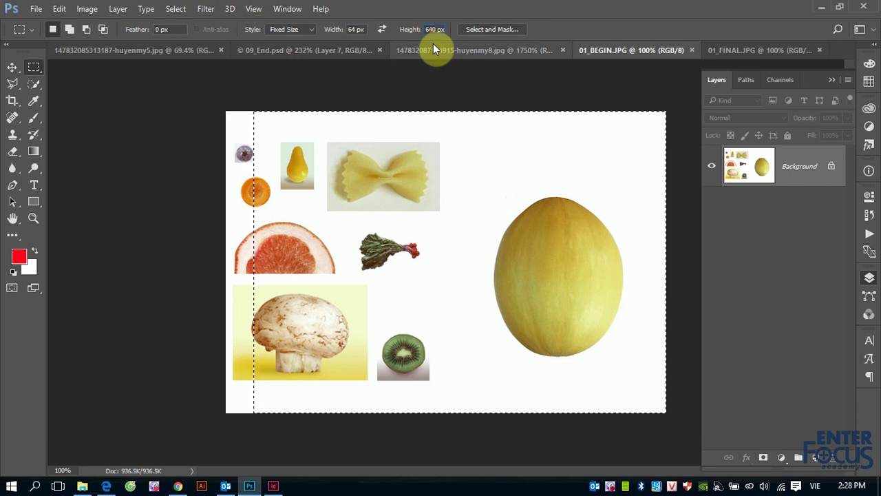
text(64)
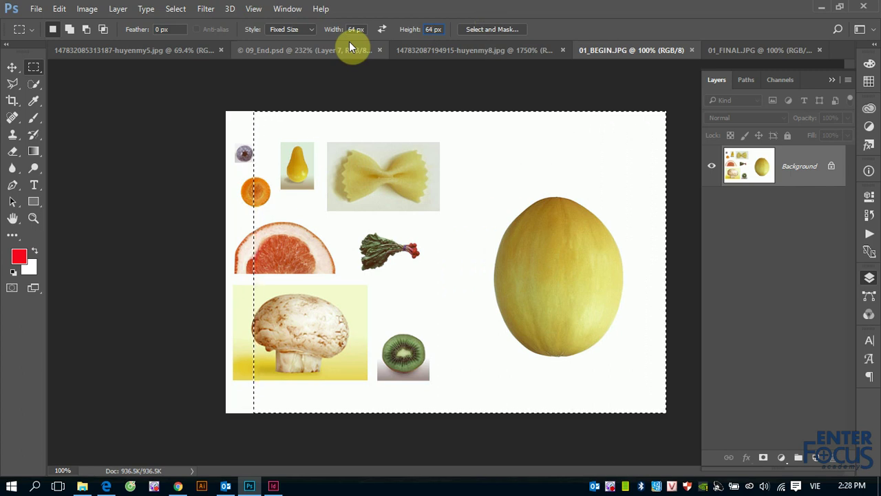
drag(457, 168, 453, 156)
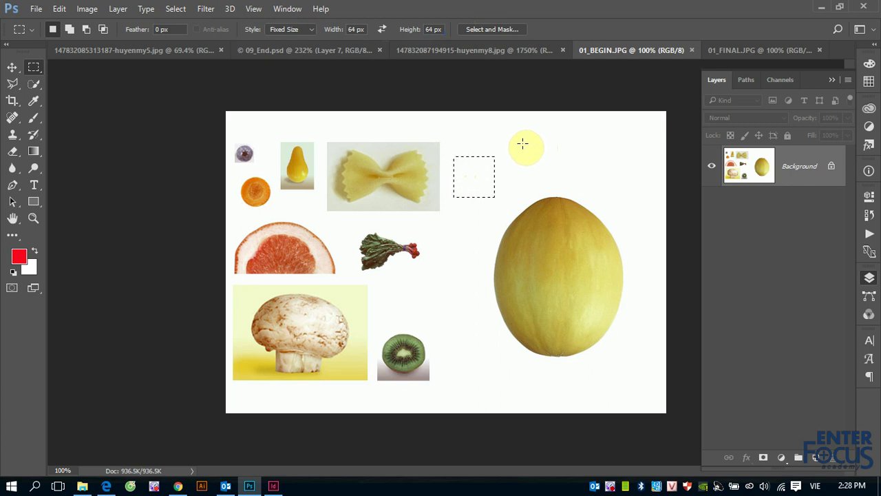
click(522, 143)
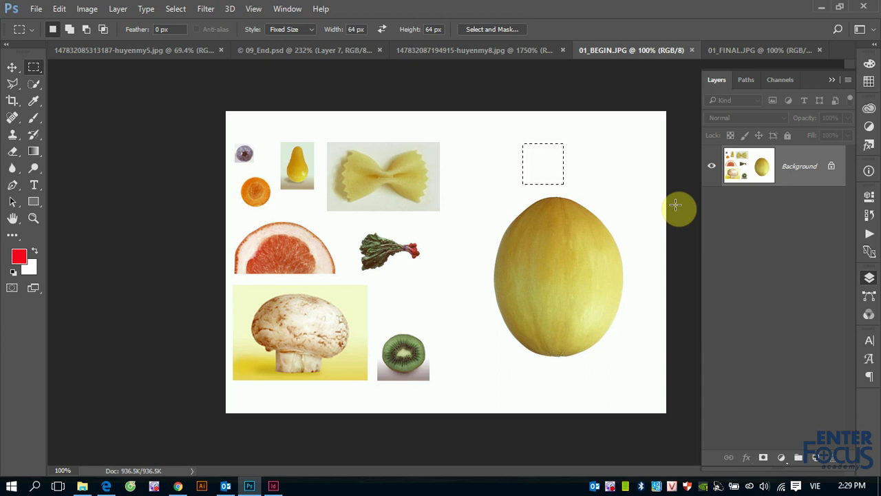
- Try Fixed Ratio, return to Normal style, and drag a large selection over the melon's top
click(311, 29)
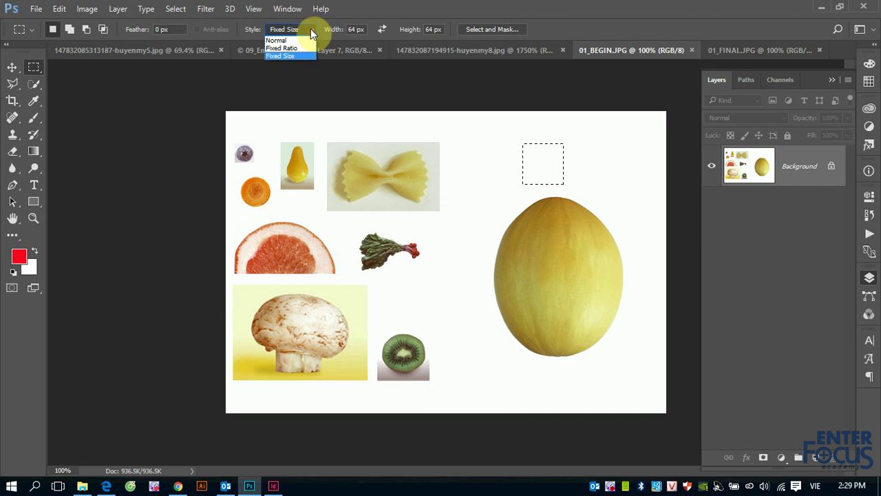
click(296, 47)
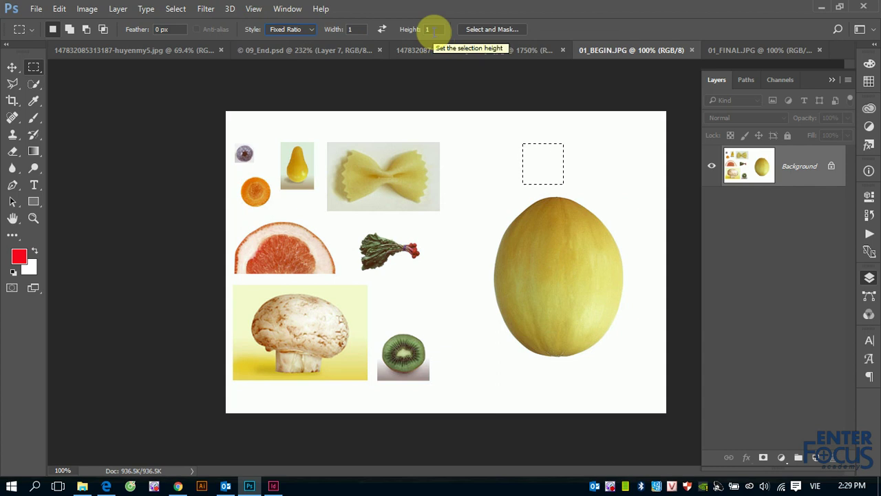
click(313, 31)
click(283, 38)
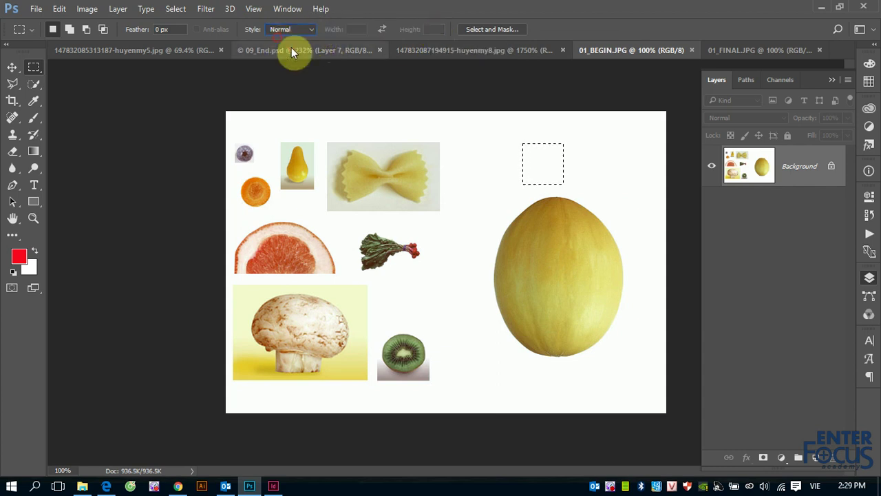
click(462, 139)
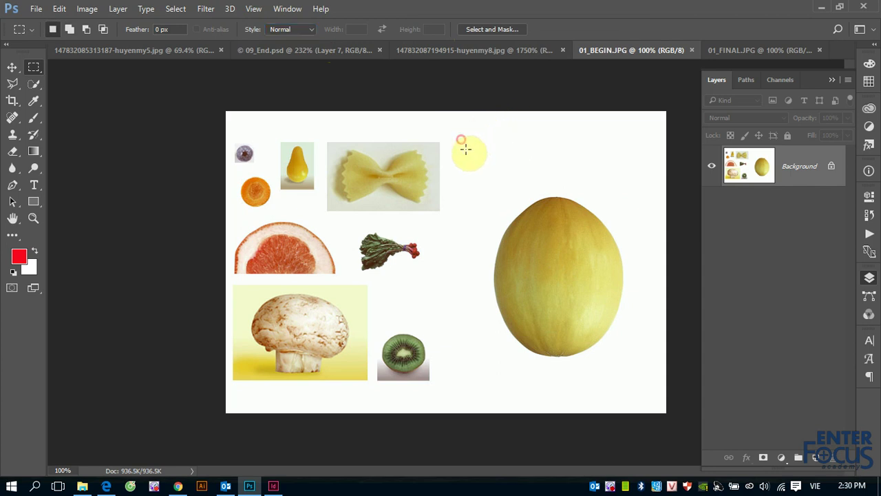
drag(465, 148, 628, 276)
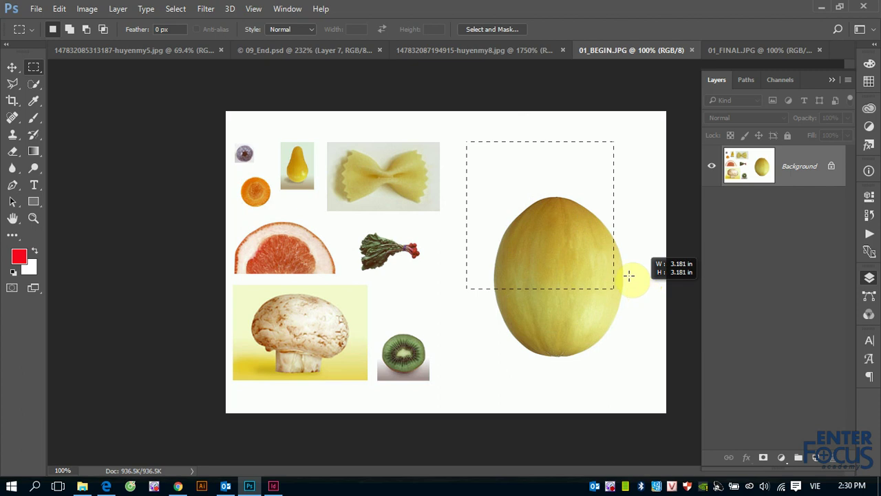
drag(629, 275, 633, 283)
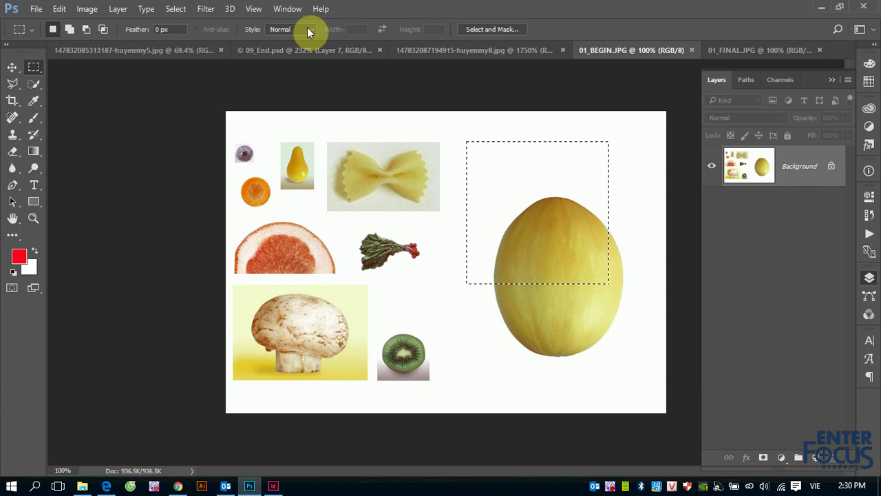
drag(33, 67, 86, 82)
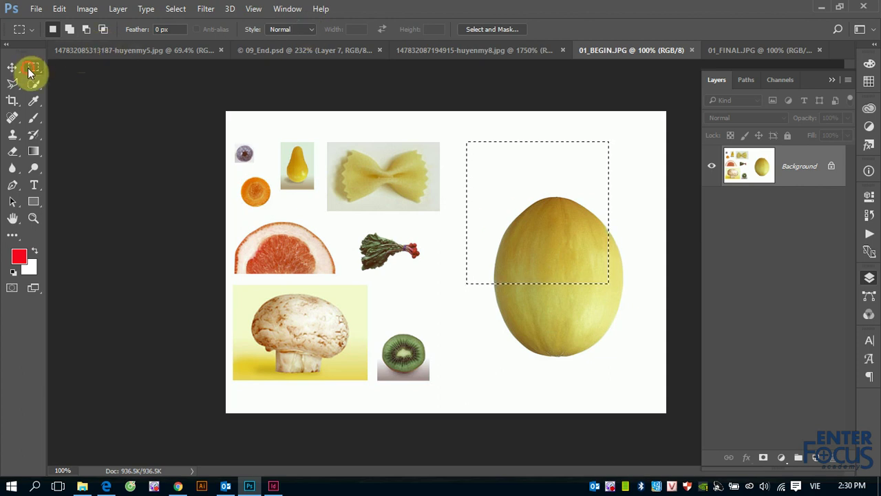
click(86, 81)
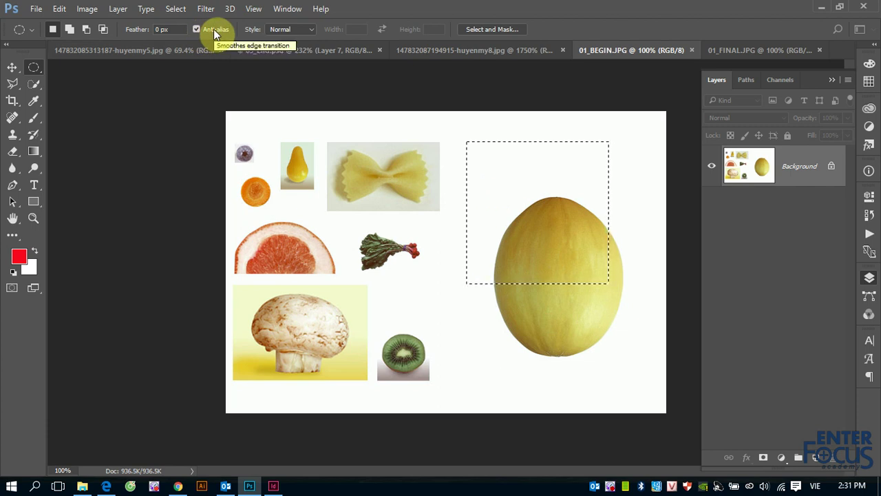
right_click(34, 68)
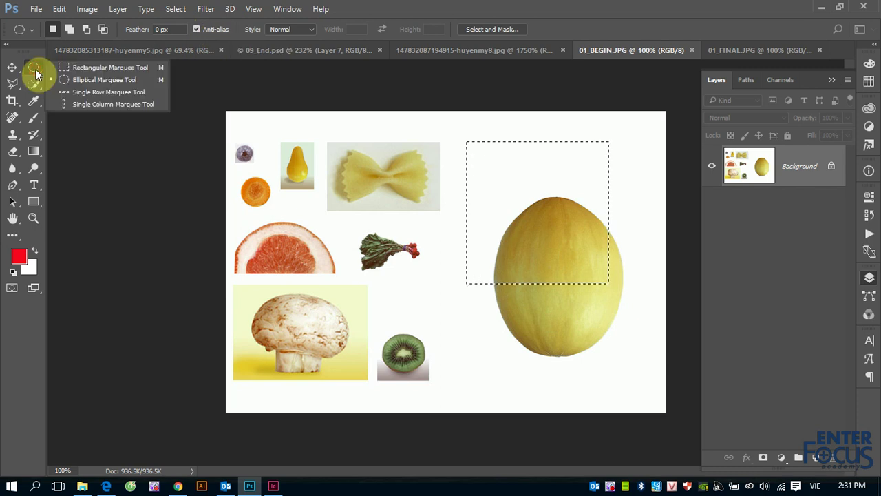
click(64, 69)
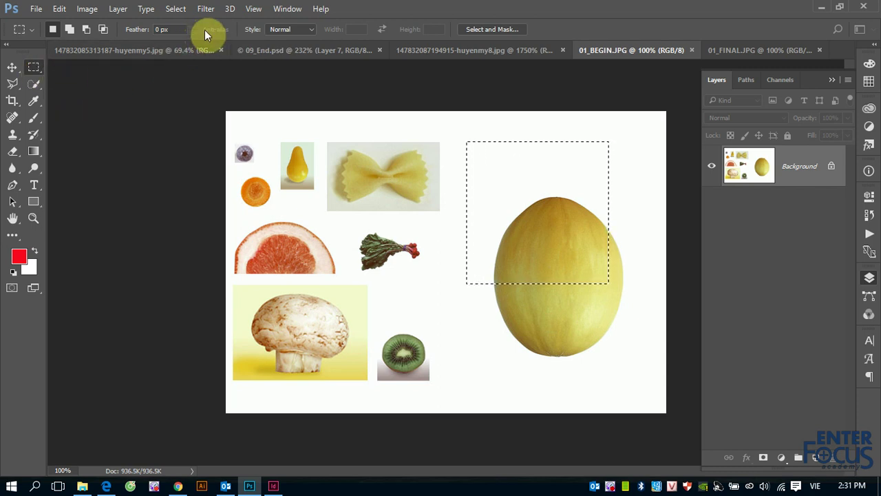
right_click(34, 68)
click(74, 80)
key(ctrl+d)
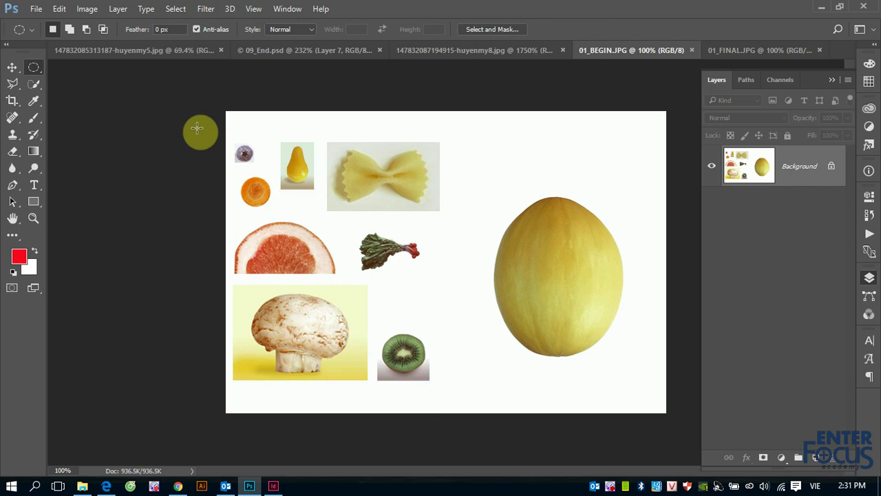
- Turn off anti-aliasing, switch to Fixed Size, and place a circular selection on the canvas
click(196, 29)
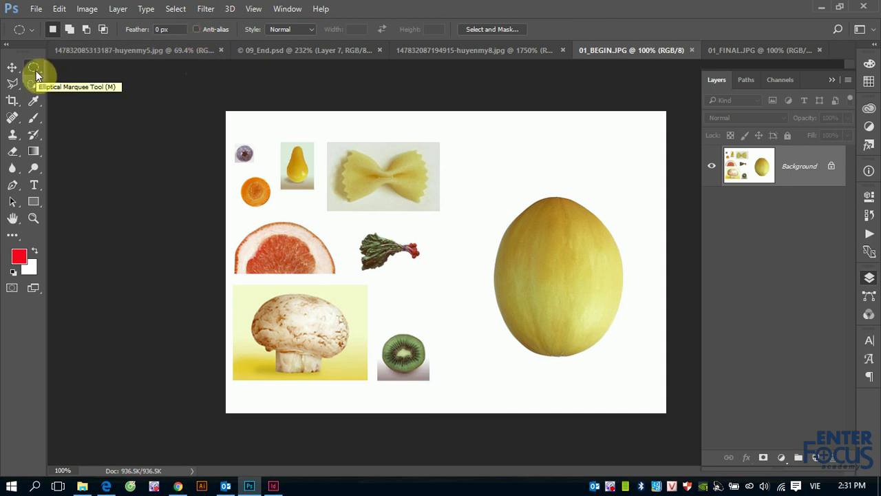
click(312, 29)
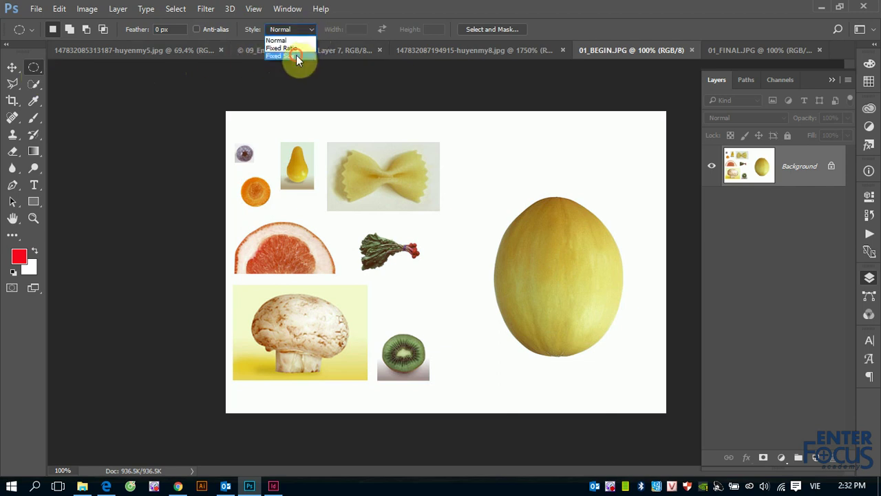
click(296, 56)
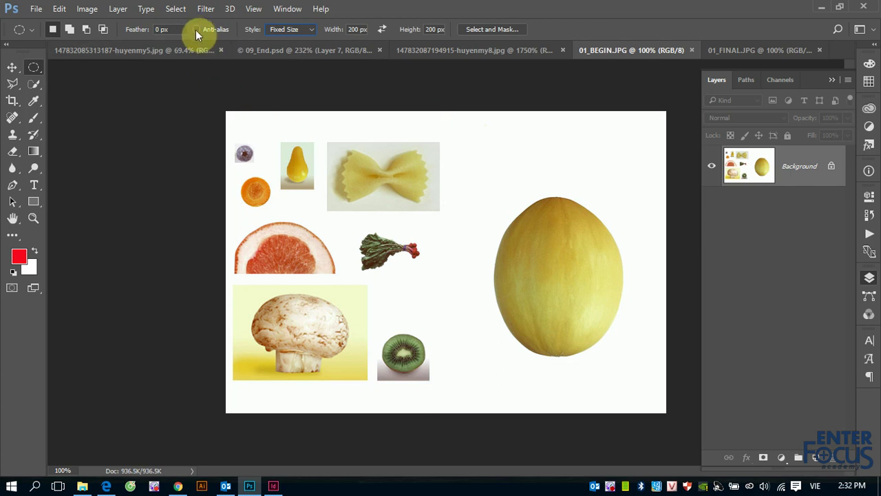
click(457, 139)
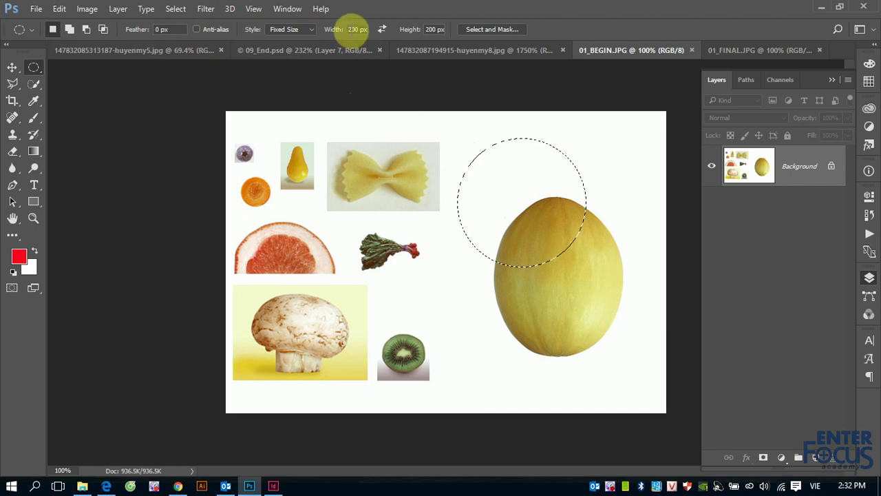
- Set the fixed size to 100 × 100 px, place the circle above the melon, and re-enable anti-aliasing
double_click(352, 29)
text(10px)
text(0)
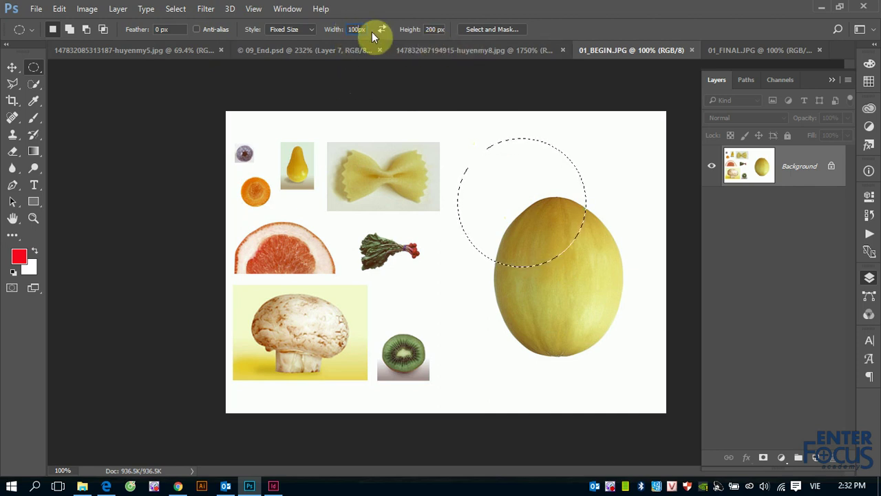
double_click(432, 29)
text(10px)
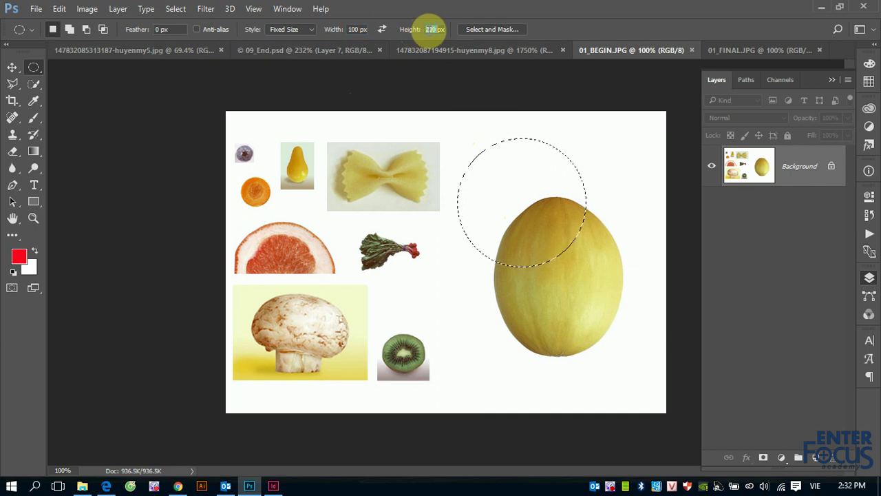
text(0)
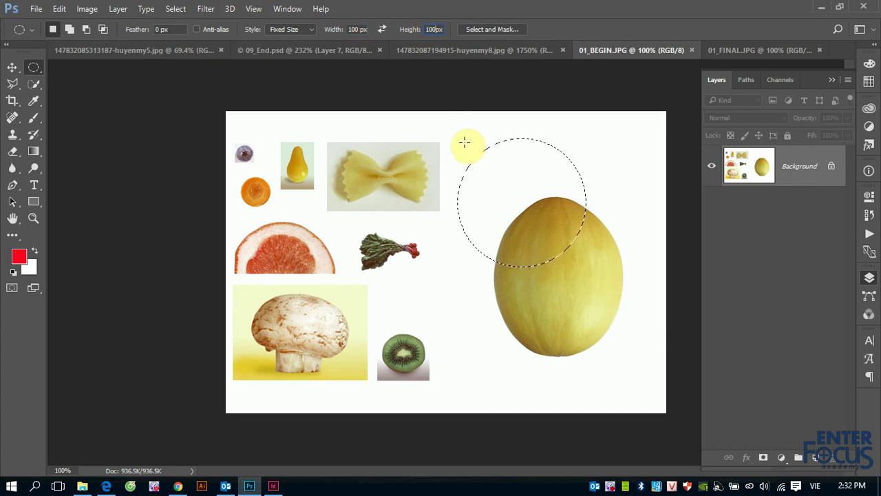
click(466, 142)
drag(492, 165, 484, 152)
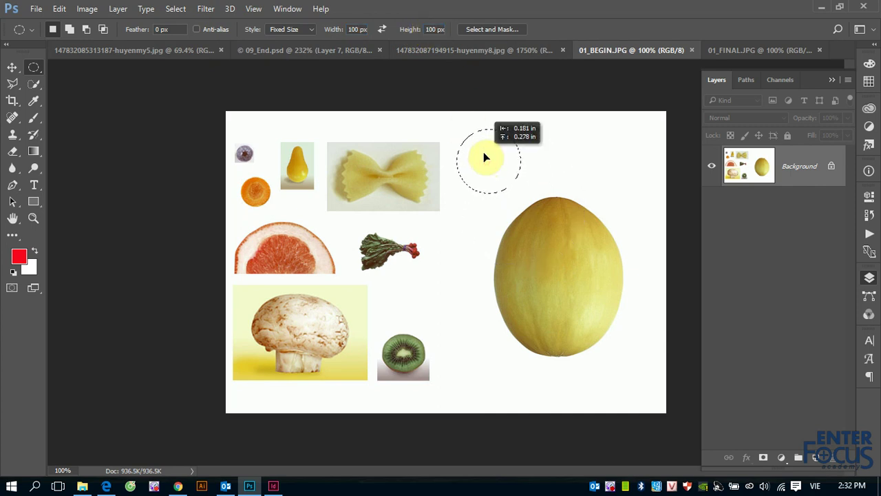
click(196, 29)
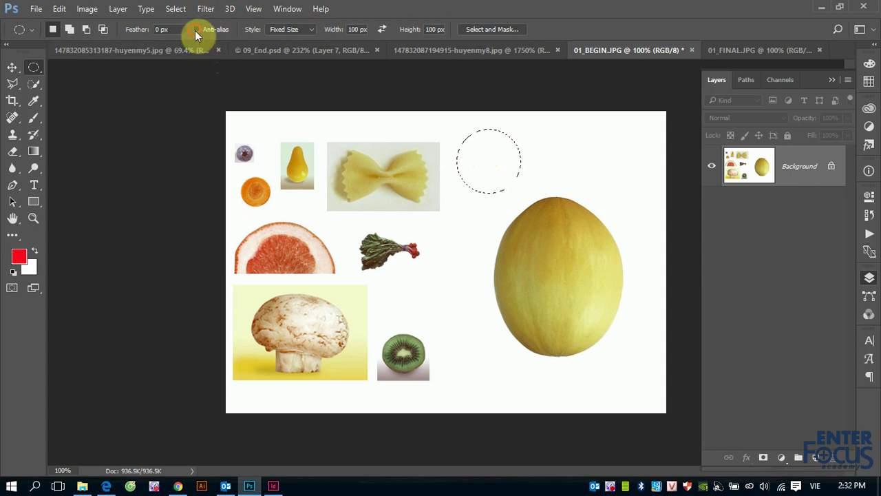
- Add a second 100 × 100 px circle to the selection, beside the first one
click(68, 28)
drag(429, 107, 668, 207)
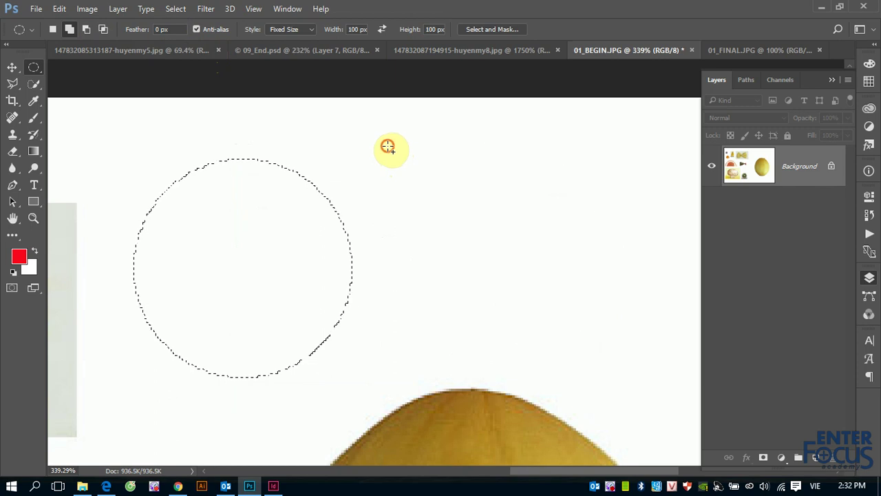
click(389, 148)
drag(389, 148, 359, 132)
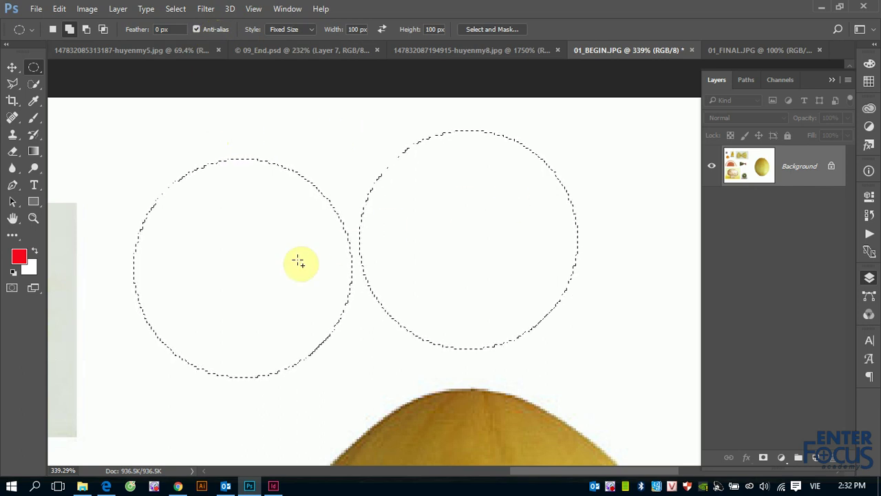
- Fill both circular selections with the red foreground colour using Edit > Fill
click(59, 9)
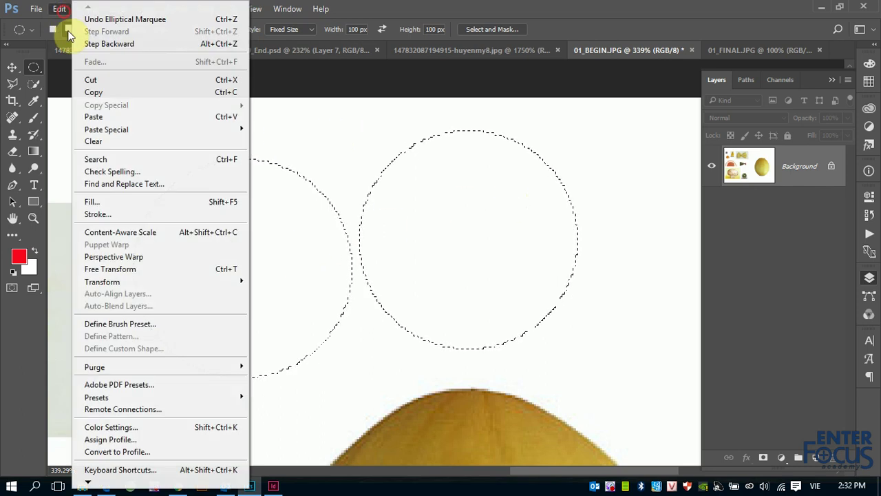
click(105, 202)
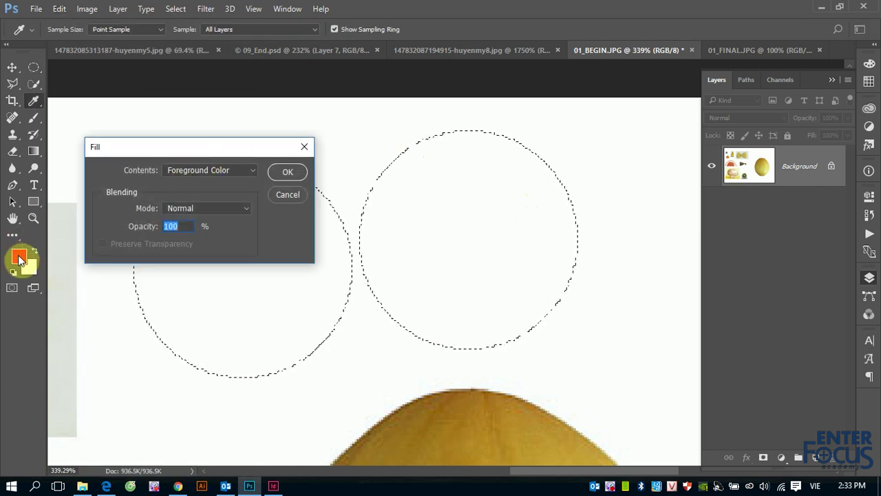
click(282, 172)
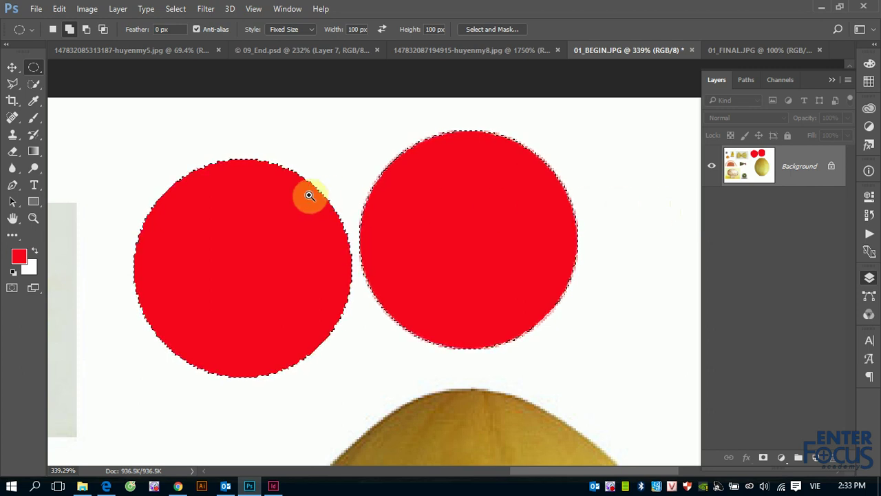
- Zoom in to inspect the pale pink anti-aliased pixels along the red circles' edges
drag(308, 195, 439, 283)
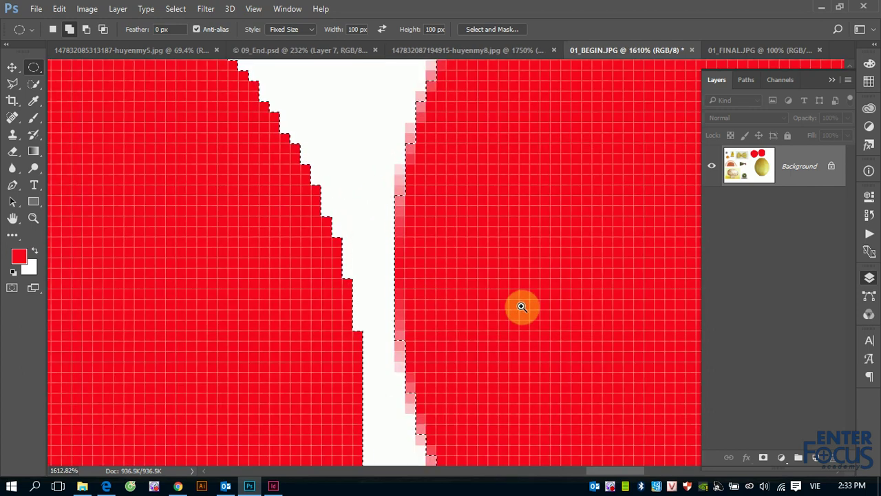
drag(571, 330, 515, 230)
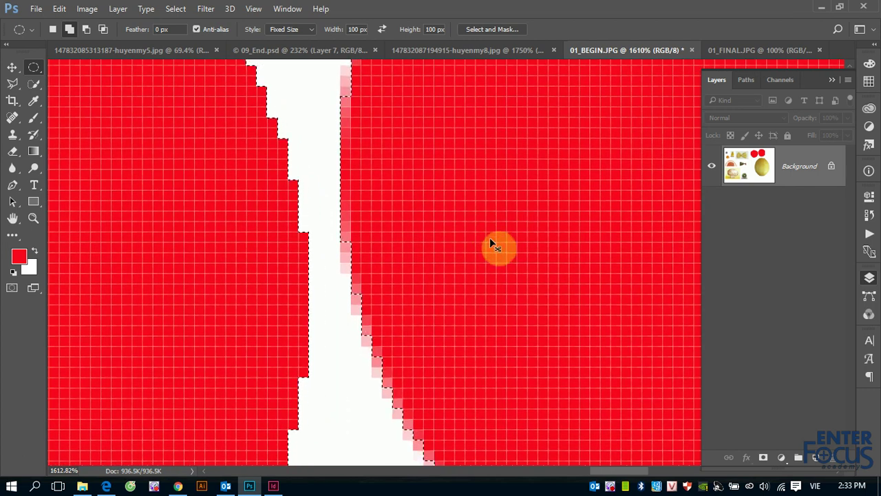
scroll(489, 237, down, 1)
scroll(489, 237, down, 2)
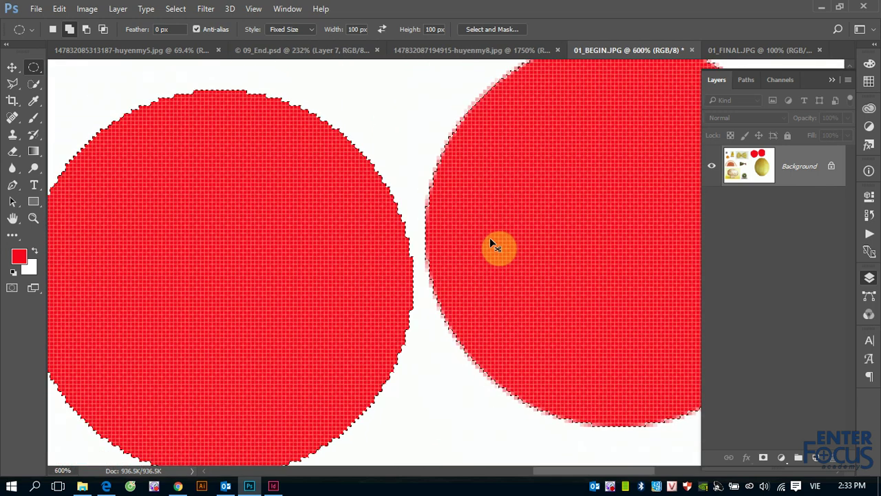
scroll(490, 238, down, 2)
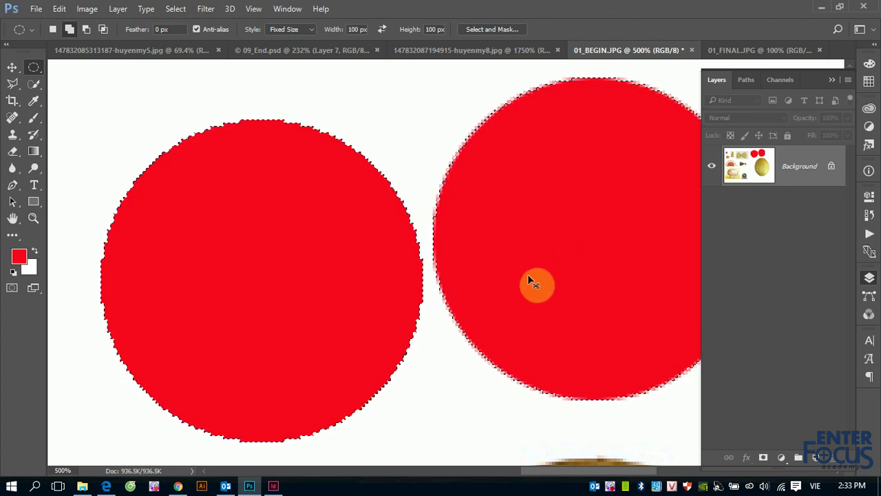
drag(413, 221, 585, 349)
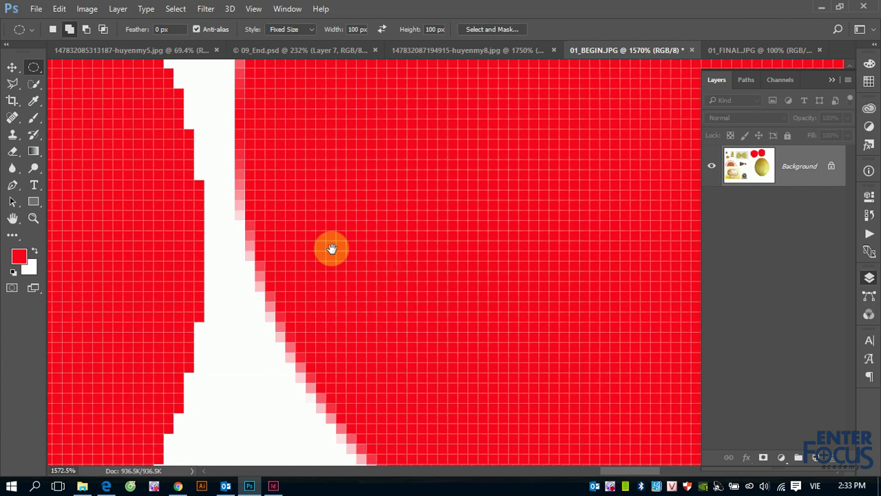
drag(405, 264, 251, 225)
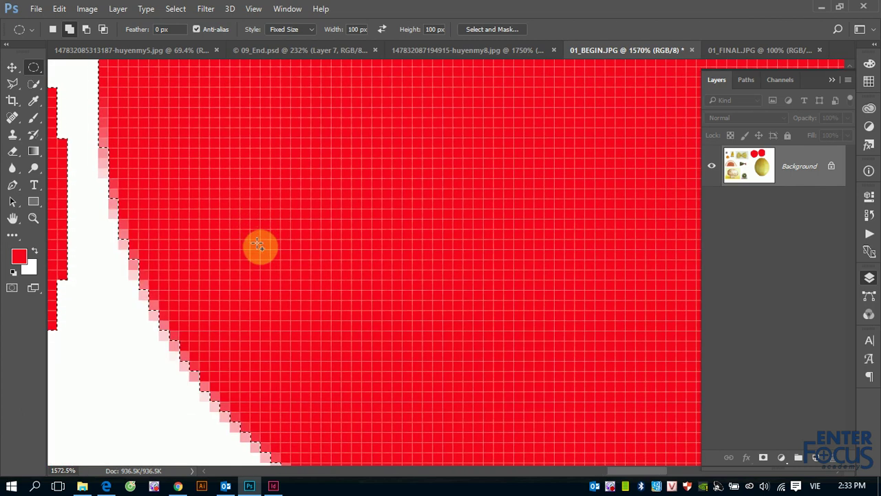
mouse_move(167, 162)
mouse_down()
mouse_move(169, 367)
mouse_move(183, 255)
mouse_up()
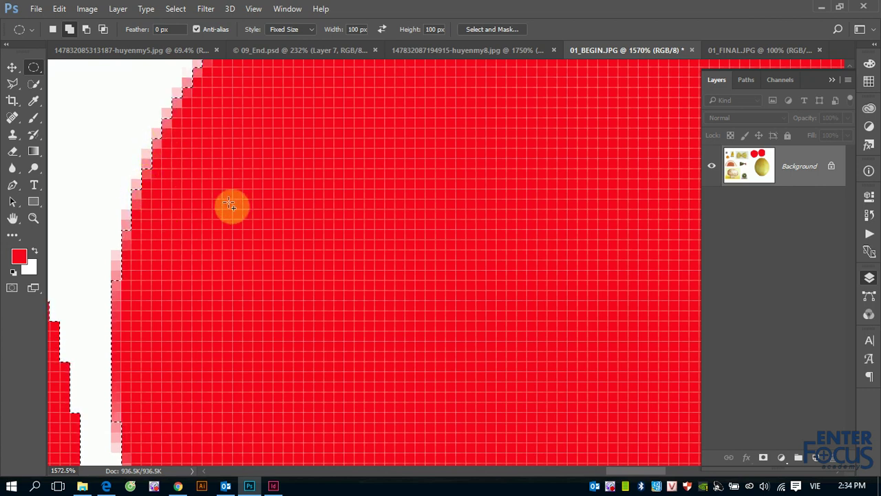
scroll(242, 208, down, 1)
scroll(243, 208, down, 2)
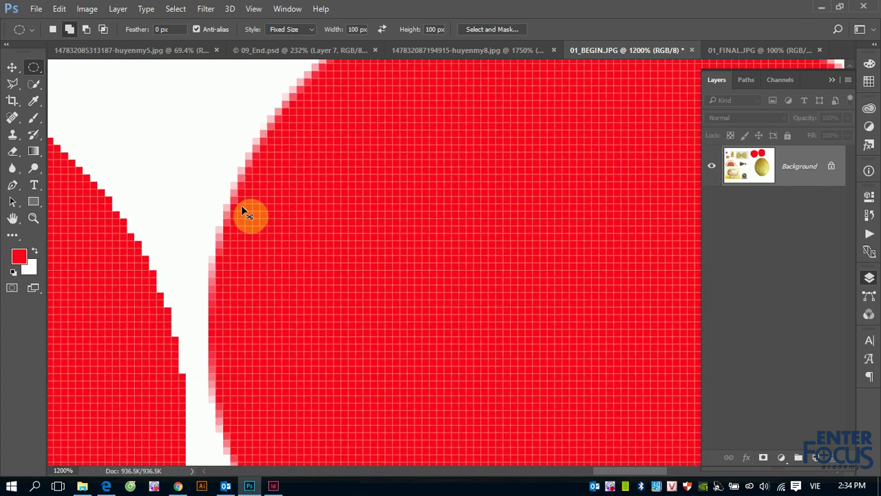
scroll(242, 208, down, 2)
scroll(242, 207, down, 1)
scroll(242, 206, down, 1)
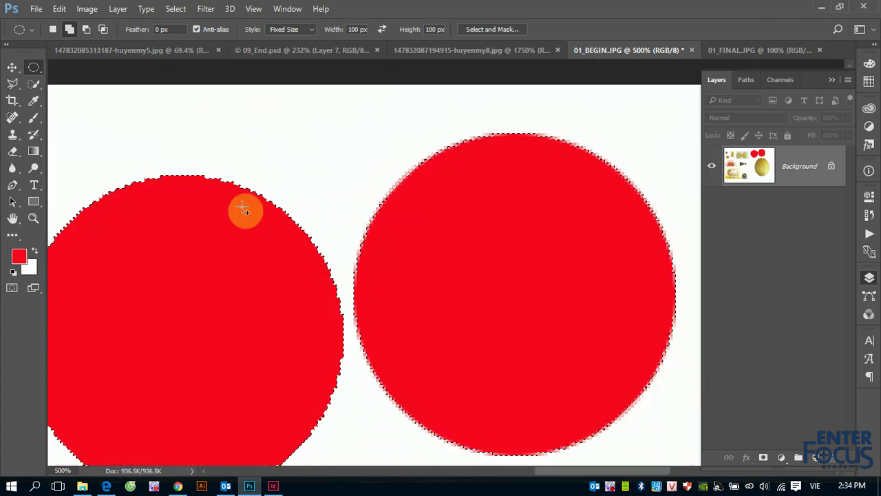
scroll(241, 206, down, 1)
scroll(241, 205, down, 1)
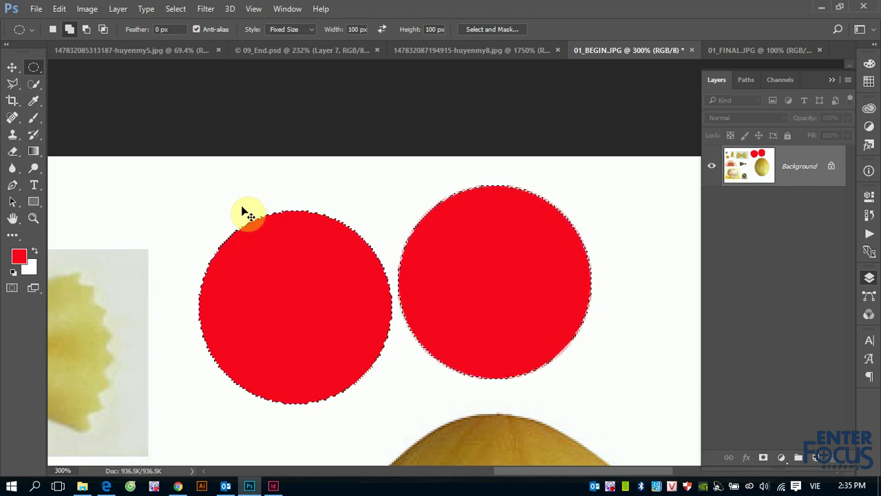
- Zoom out to bring the whole collage back into view
key(ctrl+minus)
key(ctrl+minus)
key(ctrl+minus)
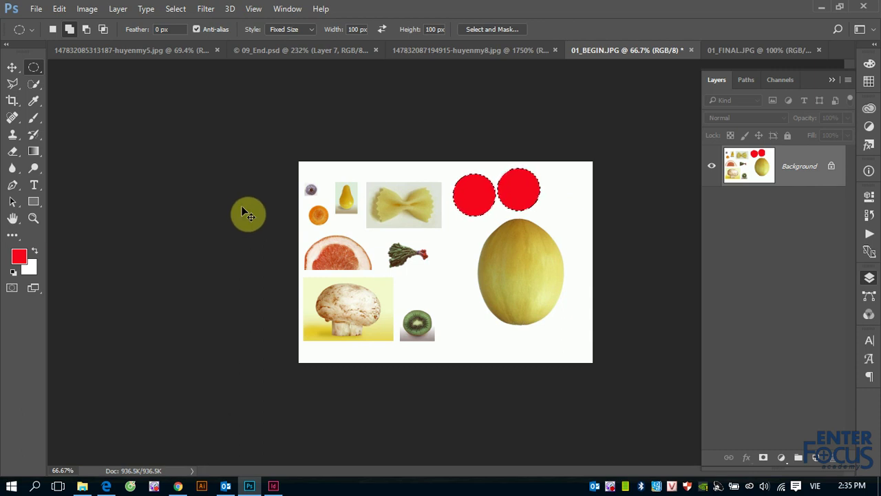
- Deselect the red circles, reselect them with Ctrl+Shift+D, then deselect again
key(ctrl+d)
key(ctrl+shift+d)
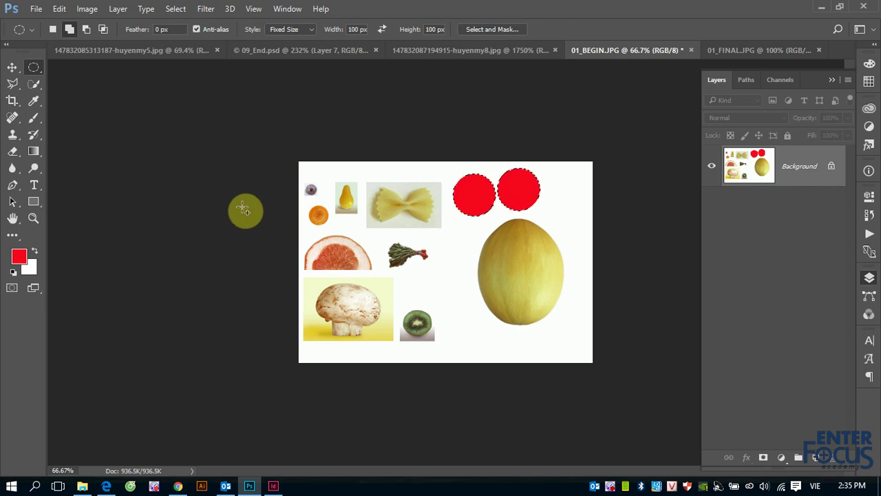
key(ctrl+d)
- Toggle between the Move tool and Elliptical Marquee, then show the marquee variants flyout
click(12, 69)
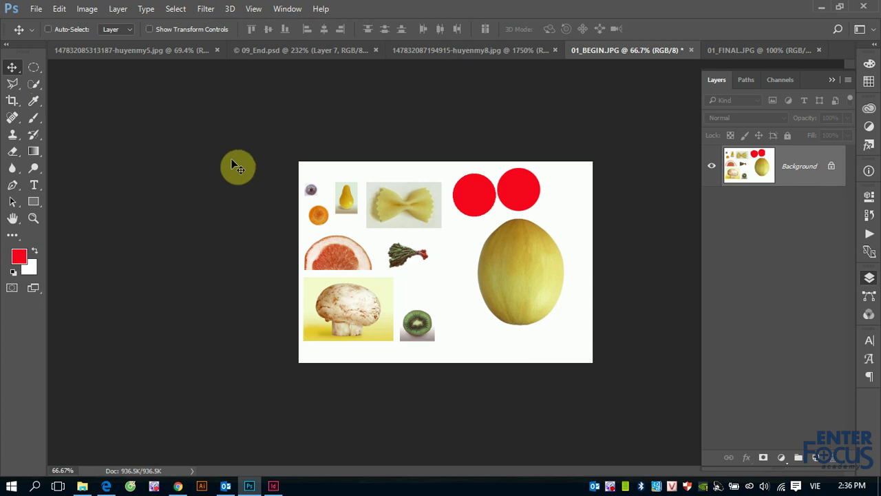
click(35, 73)
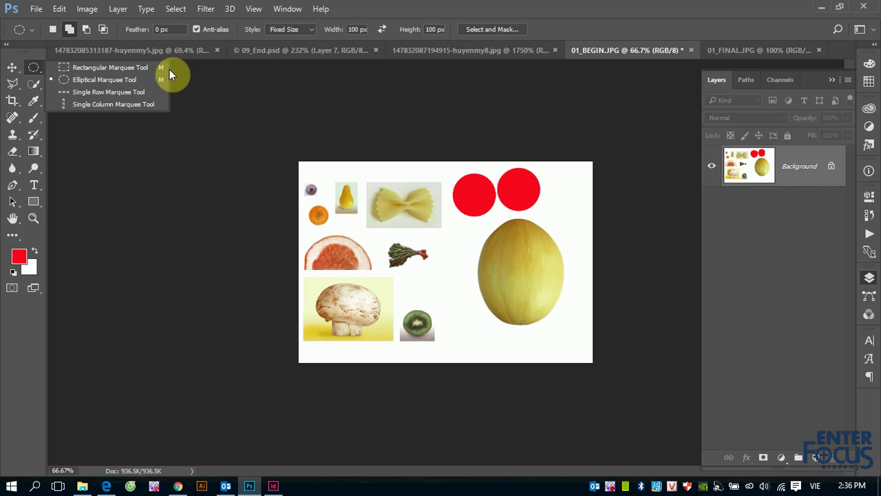
click(11, 66)
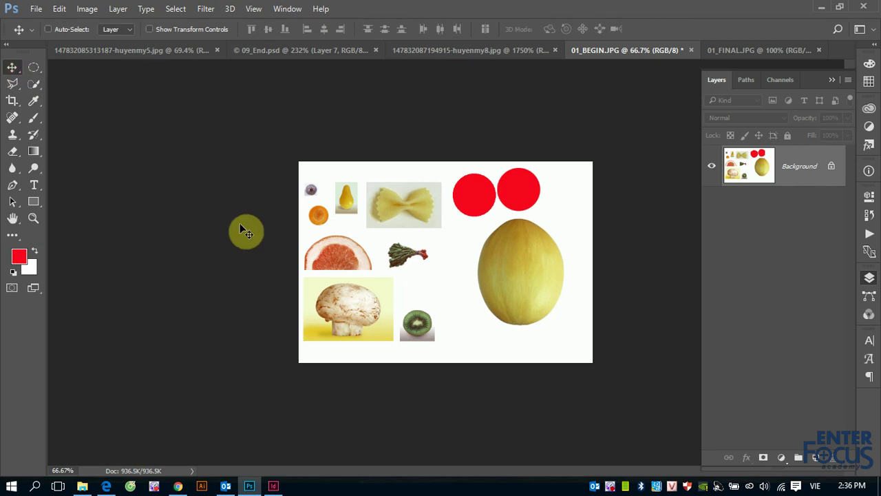
key(m)
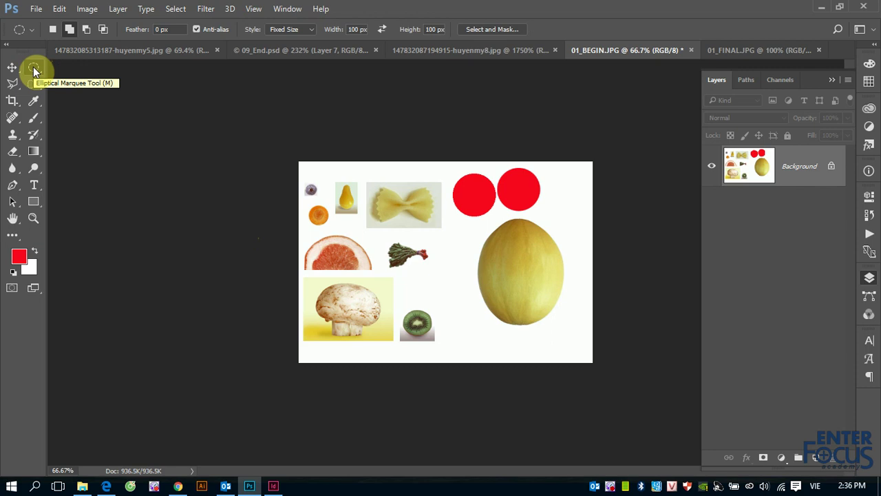
click(34, 70)
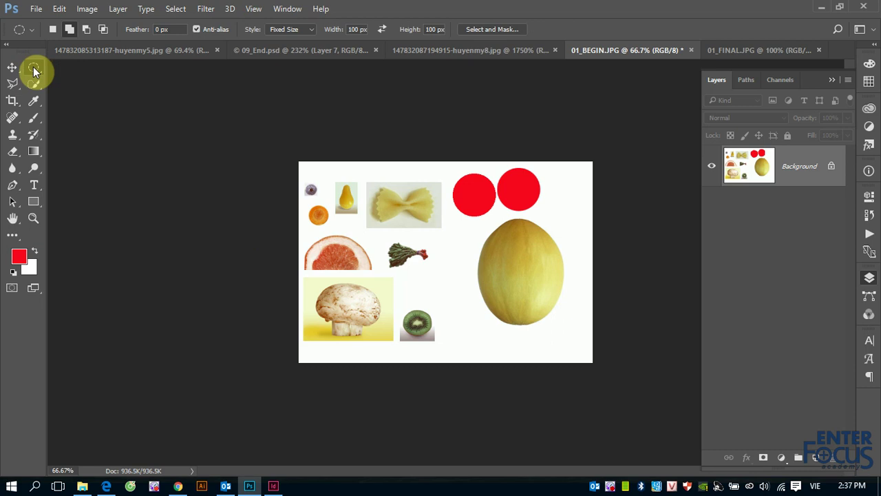
right_click(34, 69)
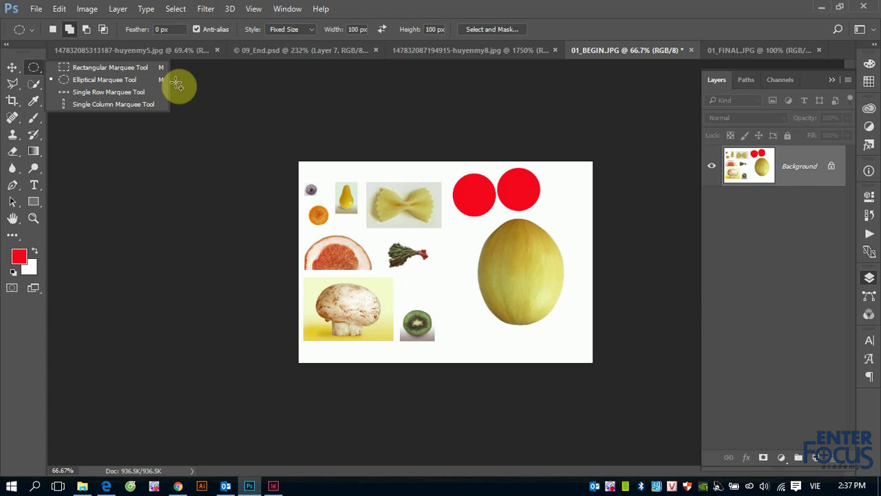
- Cycle the marquee with Shift+M to end on Rectangular, then show the variants flyout again
click(362, 6)
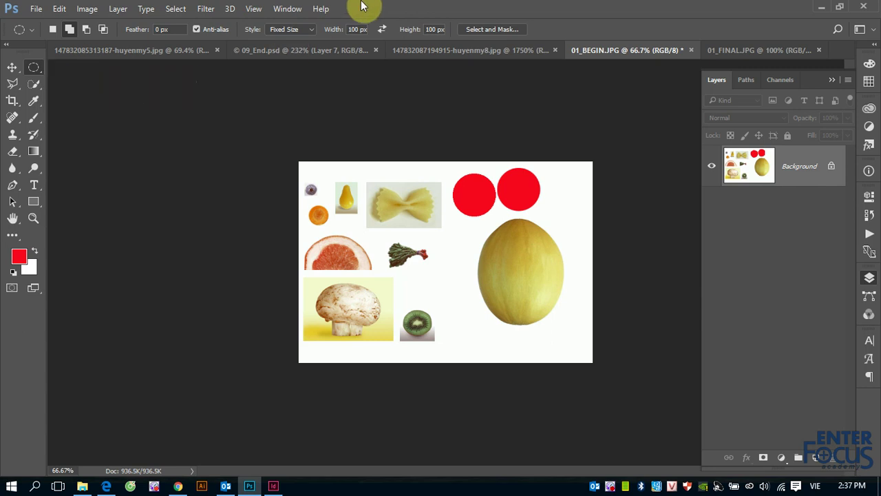
key(shift+m)
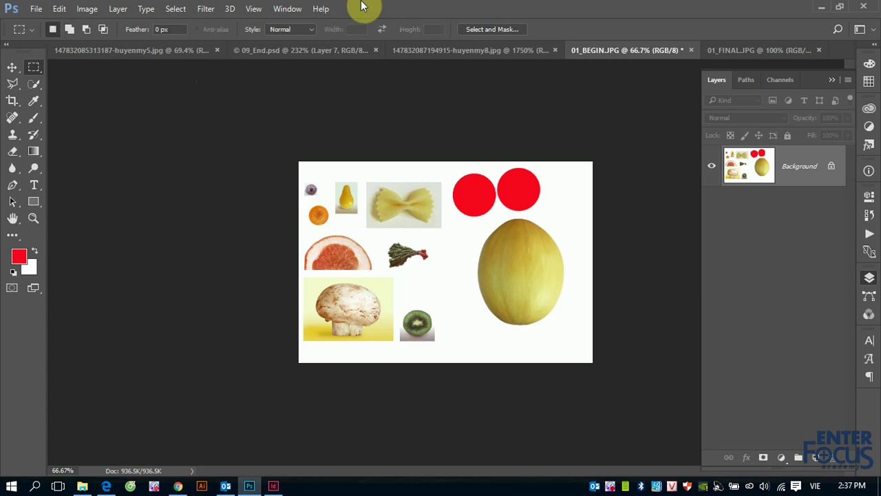
key(shift+m)
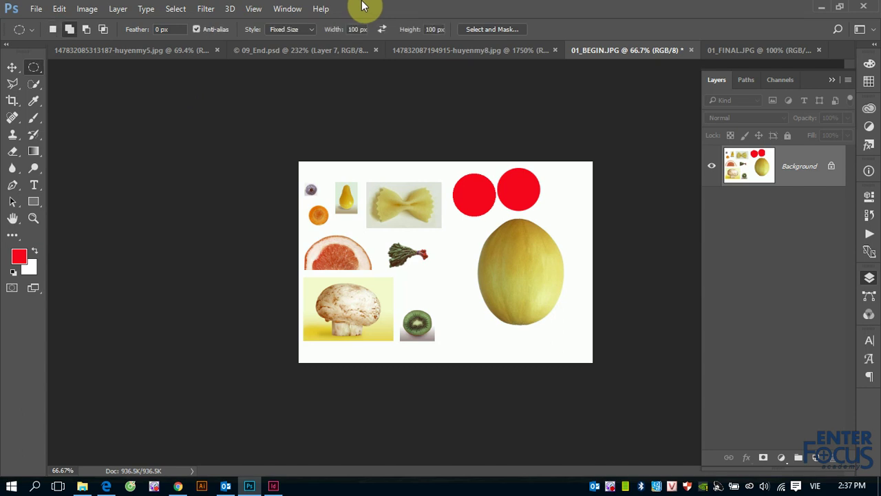
key(shift+m)
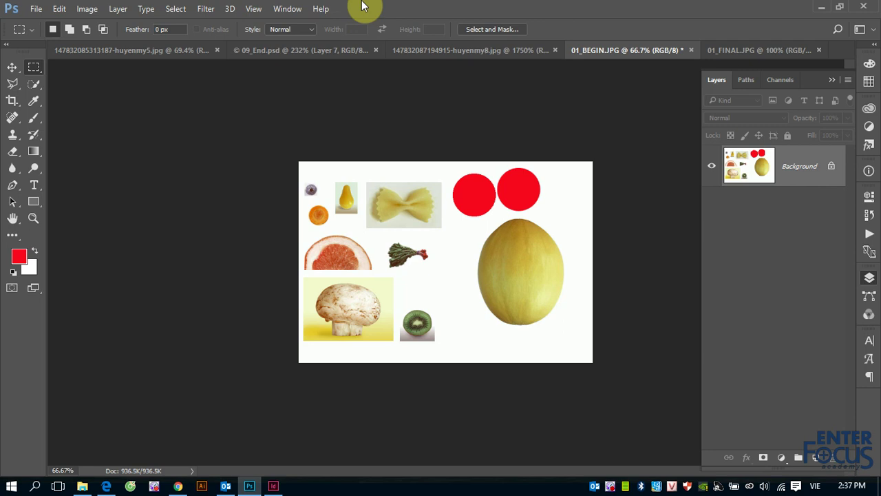
right_click(32, 71)
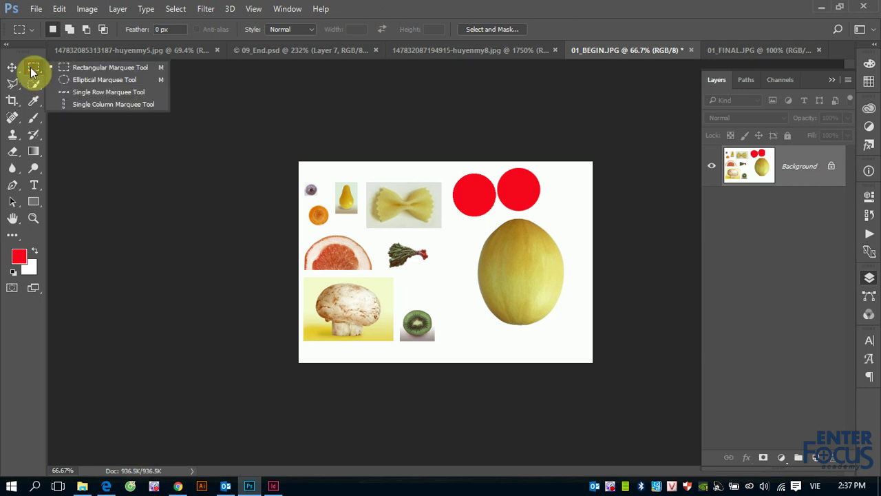
- Select a single-pixel row across the tops of the red circles and zoom in on it
click(98, 92)
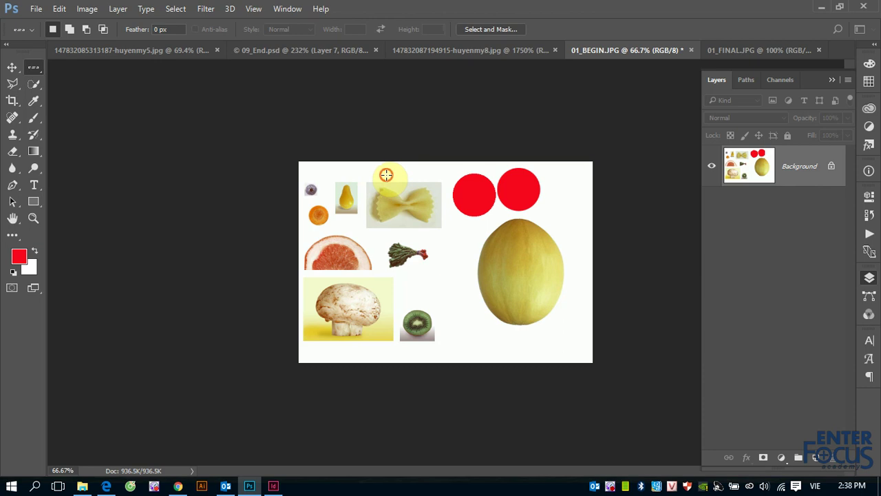
click(386, 174)
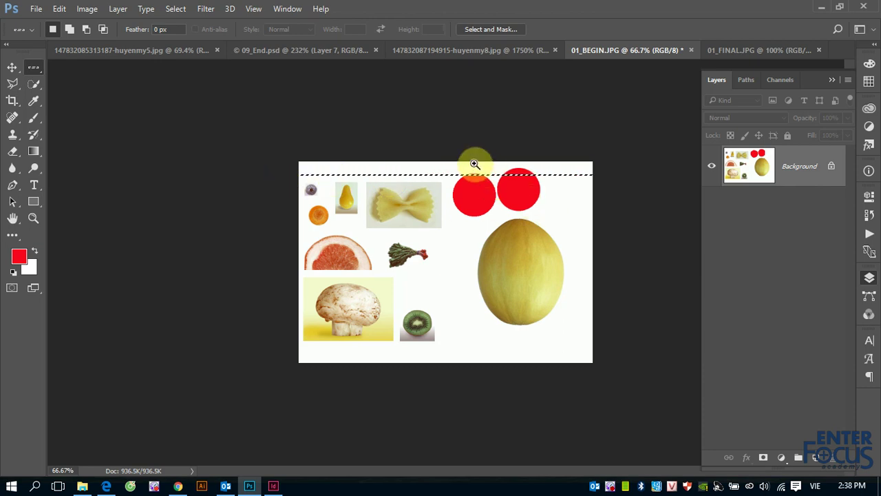
drag(475, 164, 508, 187)
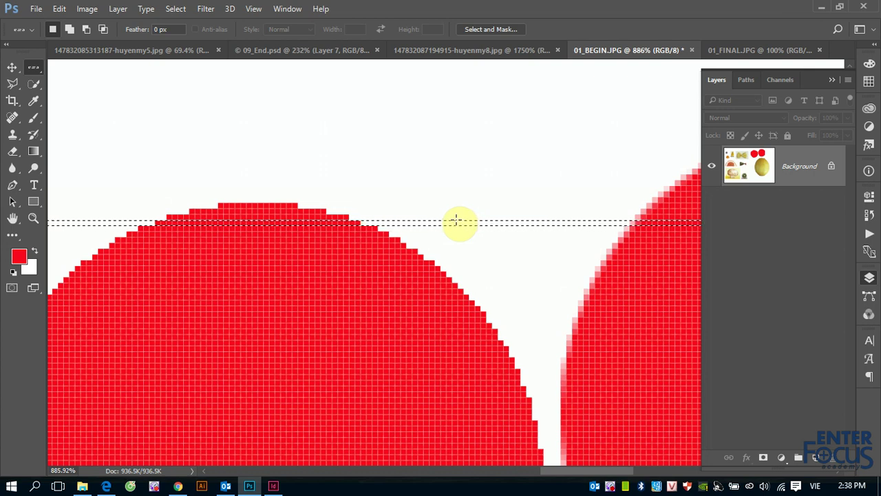
- Select a one-pixel column through the left red circle with the Single Column Marquee, adding columns until the no-pixels warning appears
right_click(35, 67)
click(80, 102)
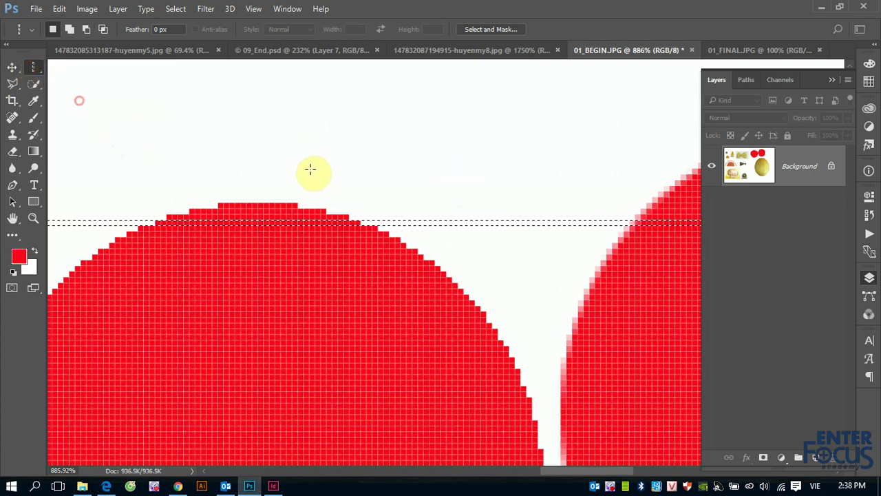
click(279, 191)
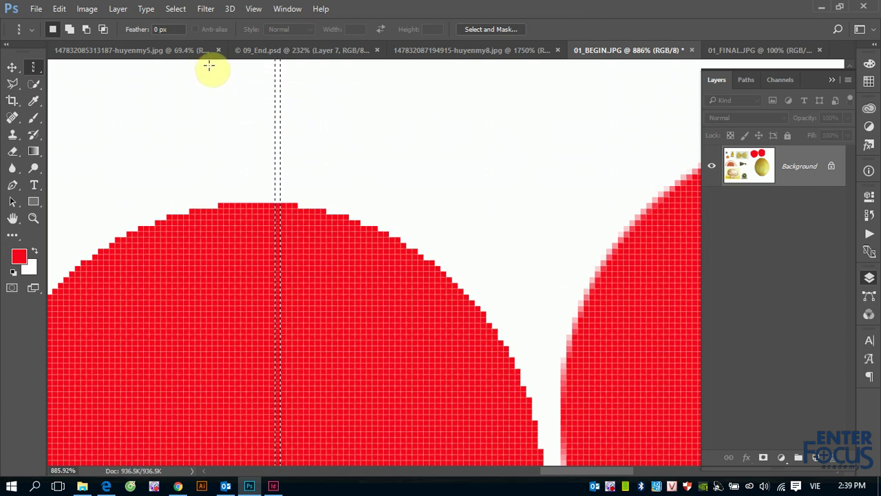
drag(264, 172, 288, 236)
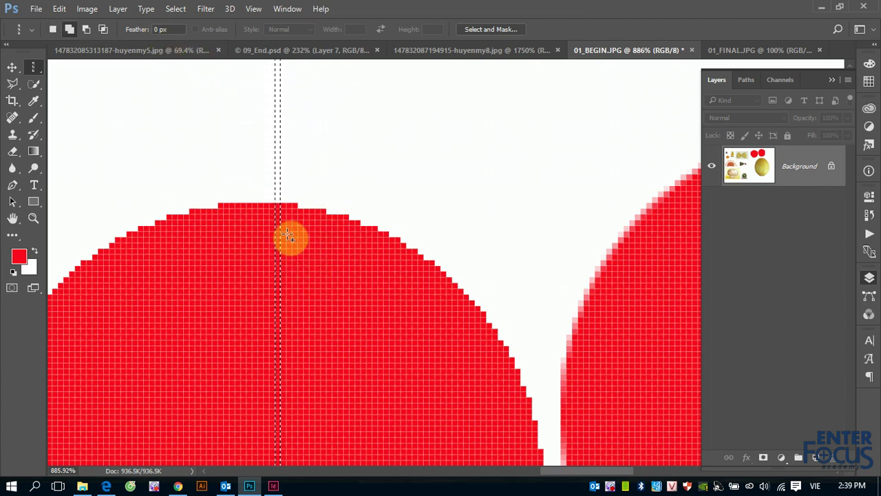
mouse_move(288, 236)
mouse_down()
mouse_move(300, 236)
mouse_move(293, 240)
mouse_up()
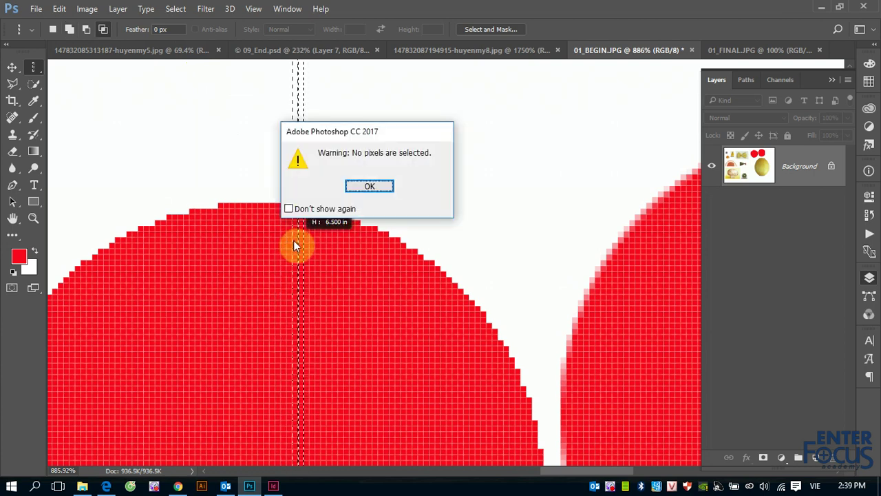
- Dismiss the 'No pixels are selected' warning and switch to the Move tool
click(368, 187)
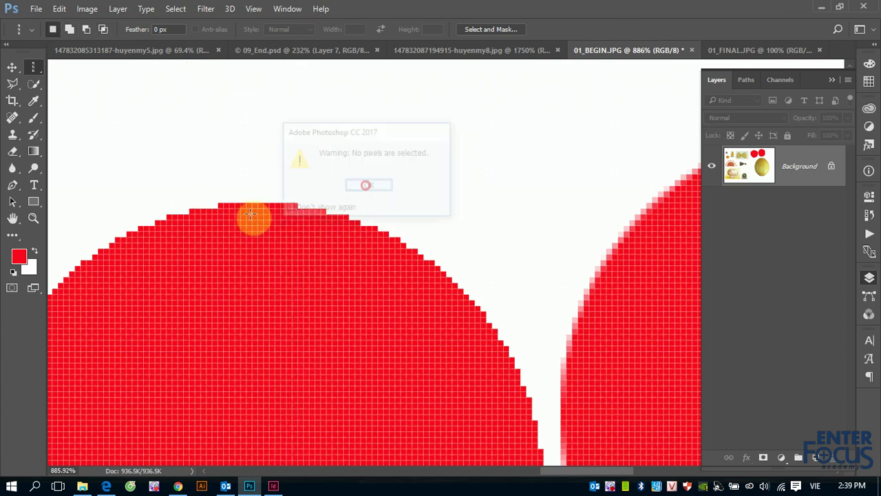
click(13, 66)
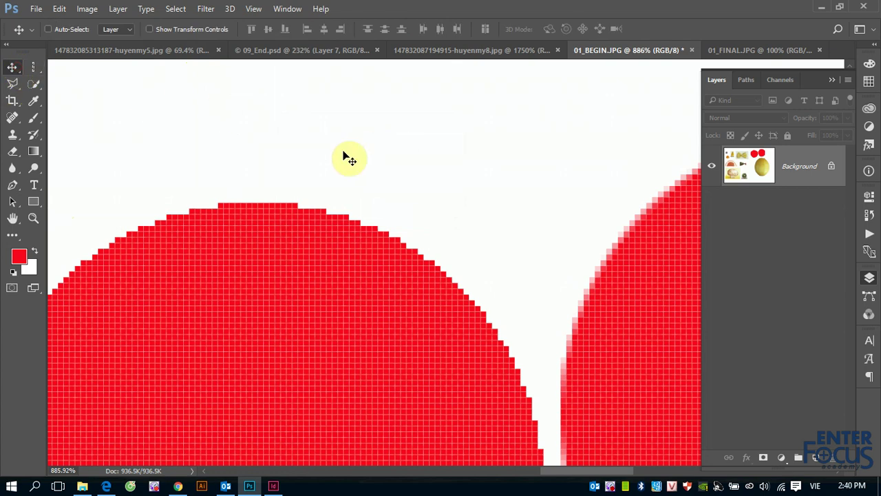
click(31, 67)
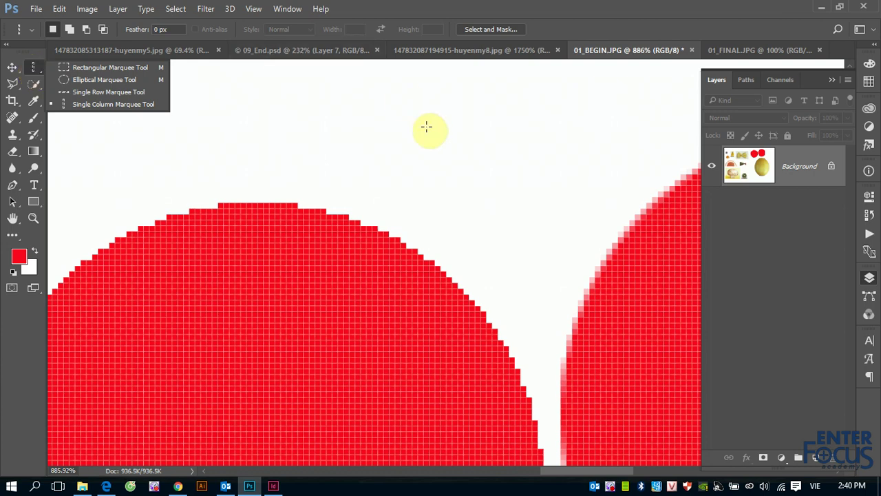
click(609, 488)
right_click(609, 487)
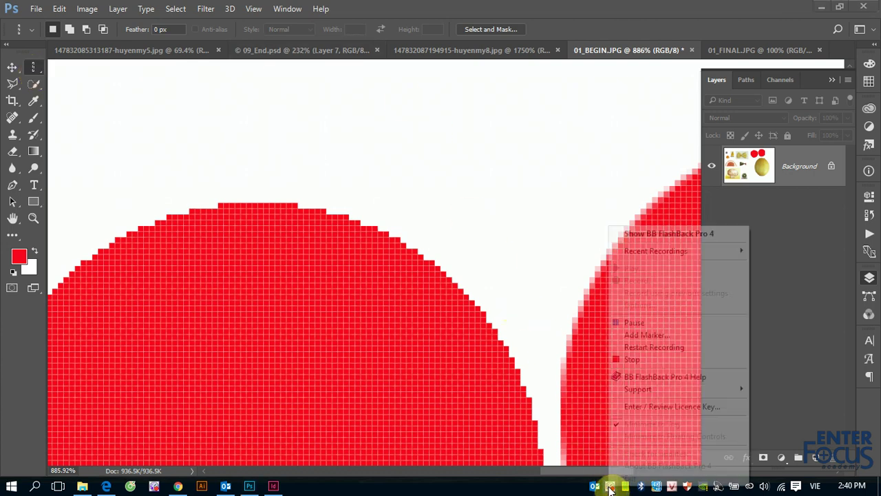